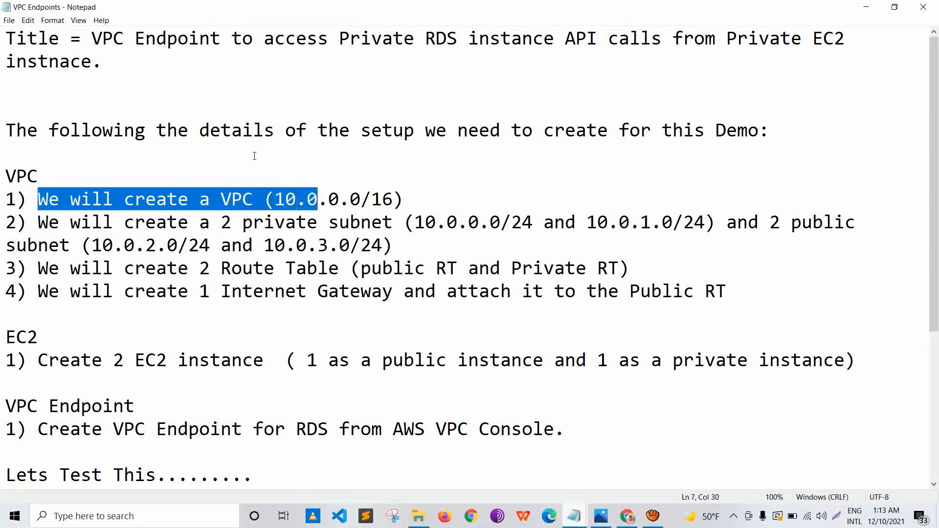
Step: Extend the highlight in the setup notes over the VPC item through its 10.0.0.0/16 address range
key("shift+Right")
key("shift+Right")
key("shift+Right")
key("shift+Right")
key("shift+Right")
key("shift+Right")
key("shift+Right")
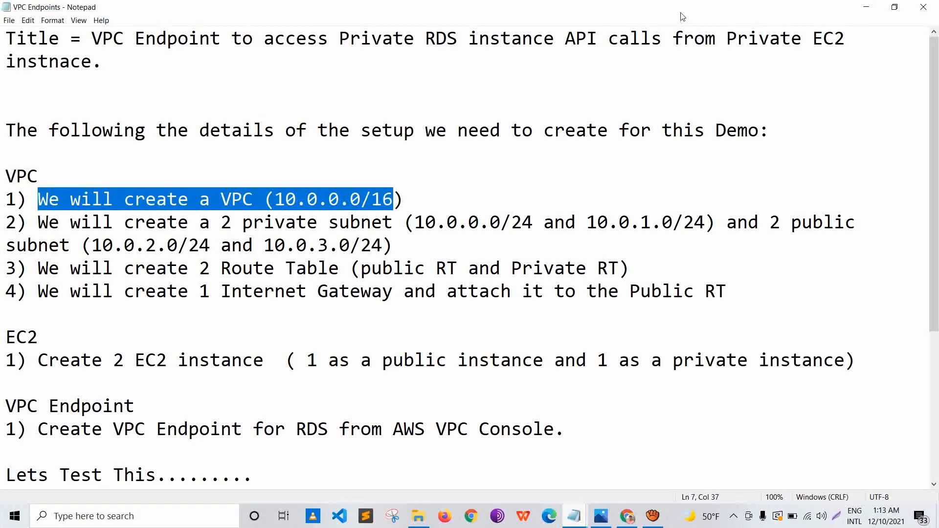
Step: Switch to Chrome, search the AWS console for VPC, and open the VPC service in a new browser tab
mouse_move(627, 516)
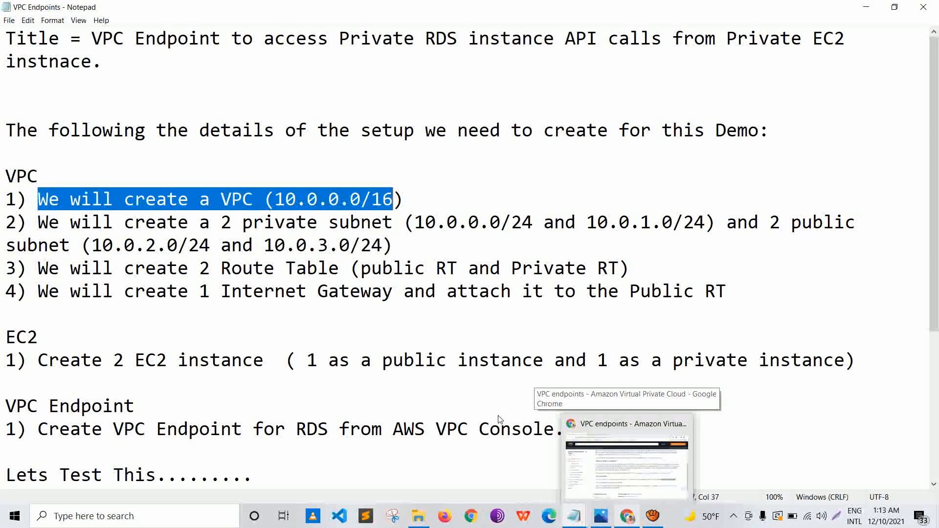
left_click(626, 460)
left_click(230, 11)
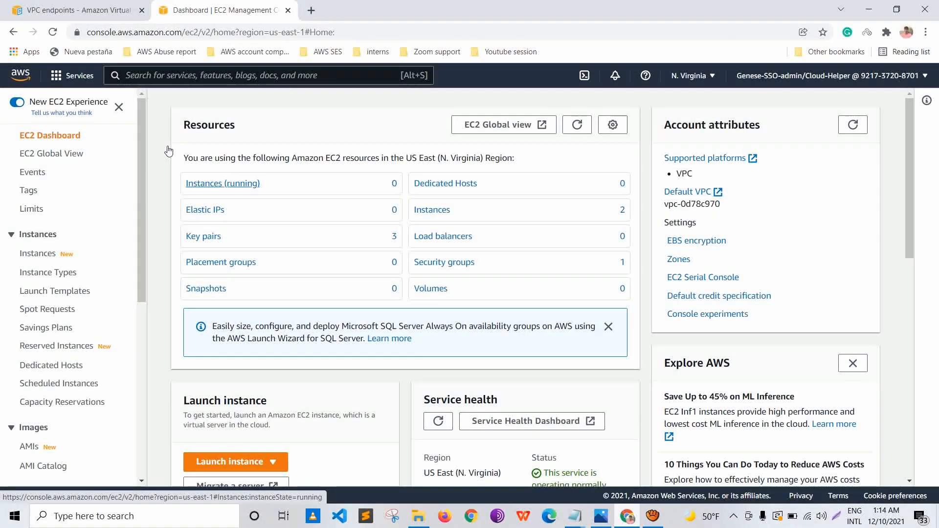
left_click(157, 74)
type("VPC")
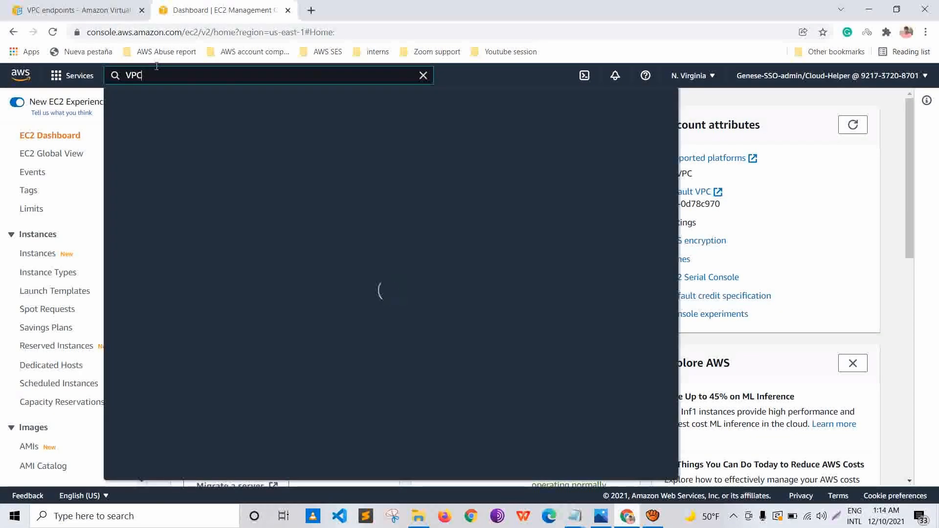
right_click(305, 169)
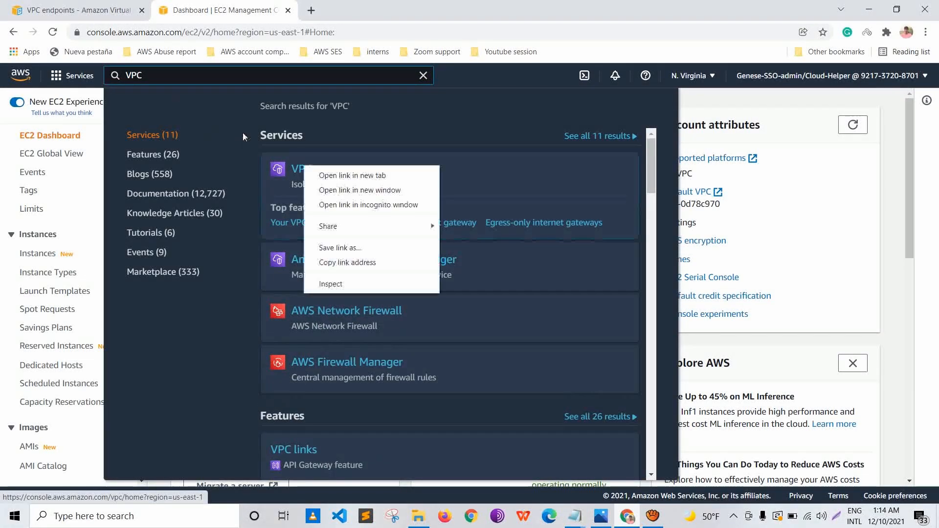
left_click(343, 176)
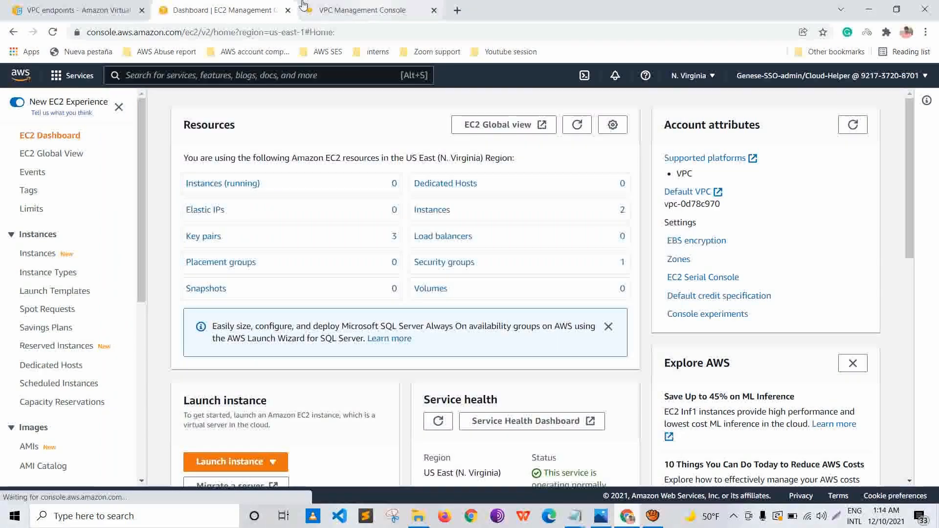
left_click(304, 6)
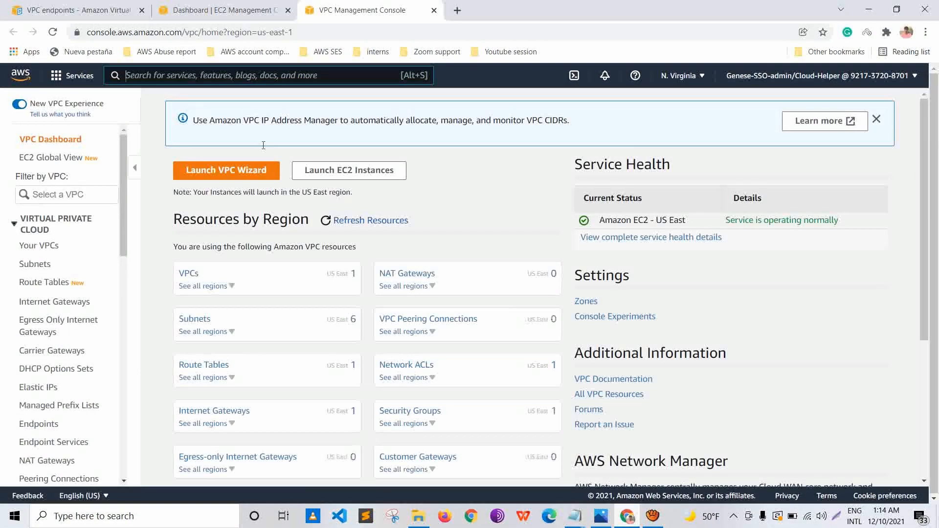
Step: Open the list of VPCs and examine the existing VPC's details, including whether it is the default VPC
left_click(39, 246)
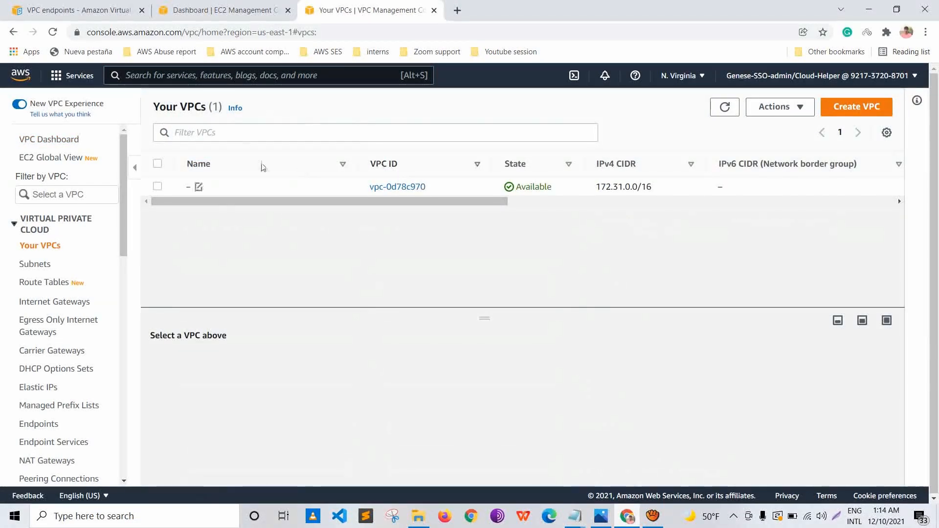
scroll(350, 169, "right", 3)
scroll(350, 170, "right", 6)
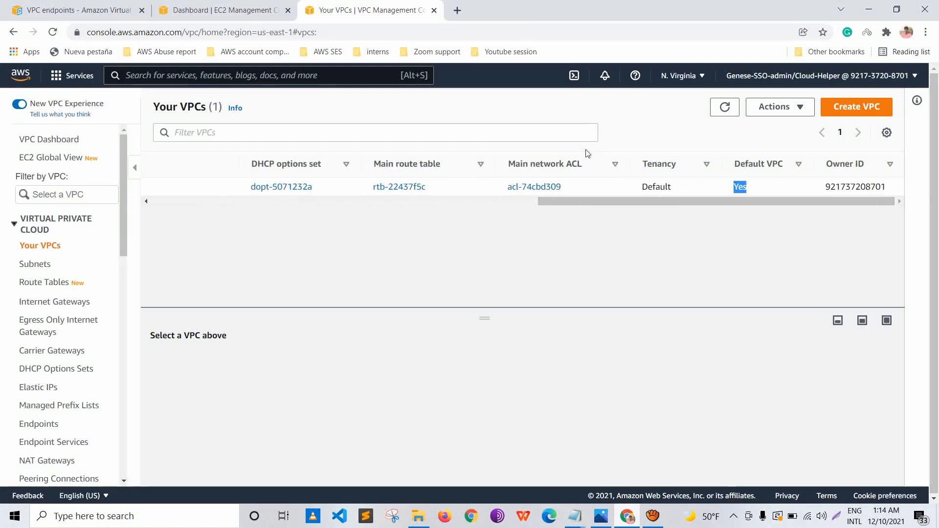
mouse_move(602, 137)
left_mouse_down()
mouse_move(626, 140)
mouse_move(596, 154)
left_mouse_up()
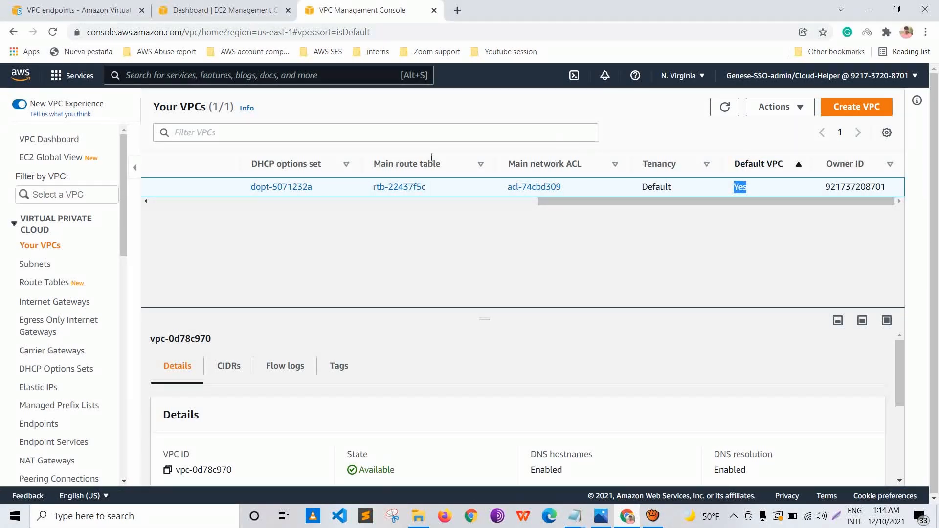
scroll(398, 156, "left", 10)
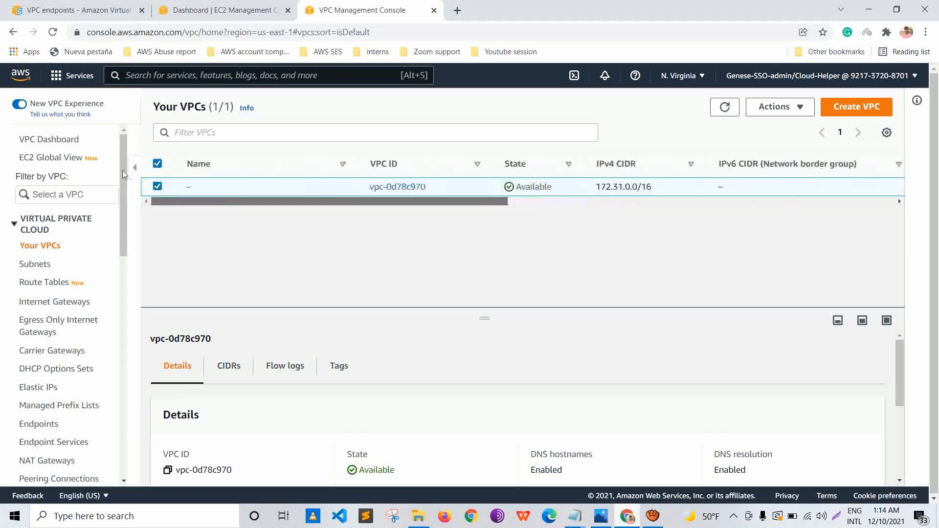
Step: Create a VPC named demoVPC with the IPv4 CIDR 10.0.0.0/16, checking the range against the setup notes
left_click(857, 107)
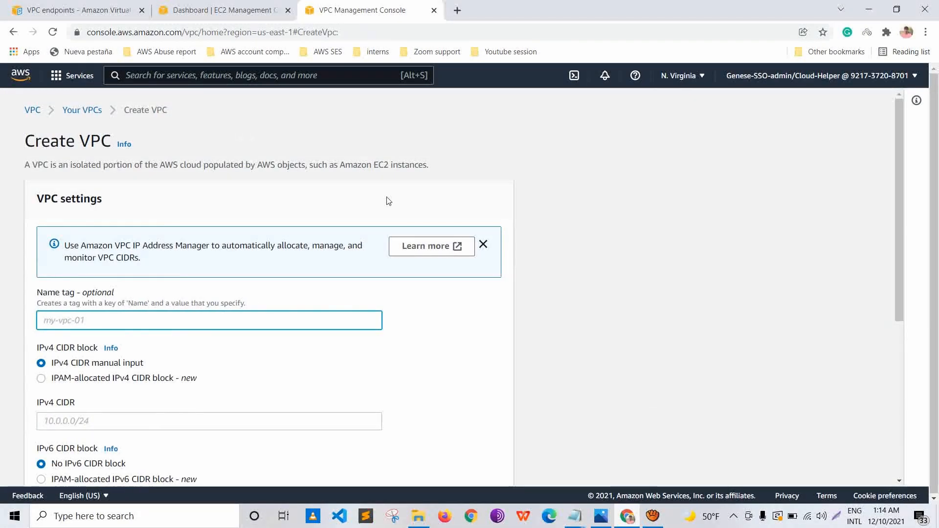
scroll(235, 133, "down", 2)
left_click(110, 110)
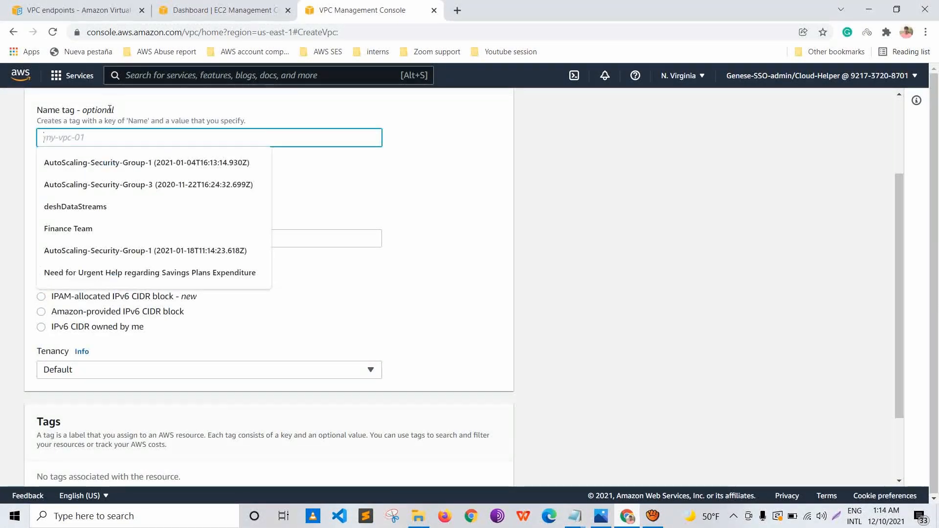
type("demoVPC")
left_click(116, 237)
type("10.0.0.0/1")
left_click(575, 516)
left_click(679, 465)
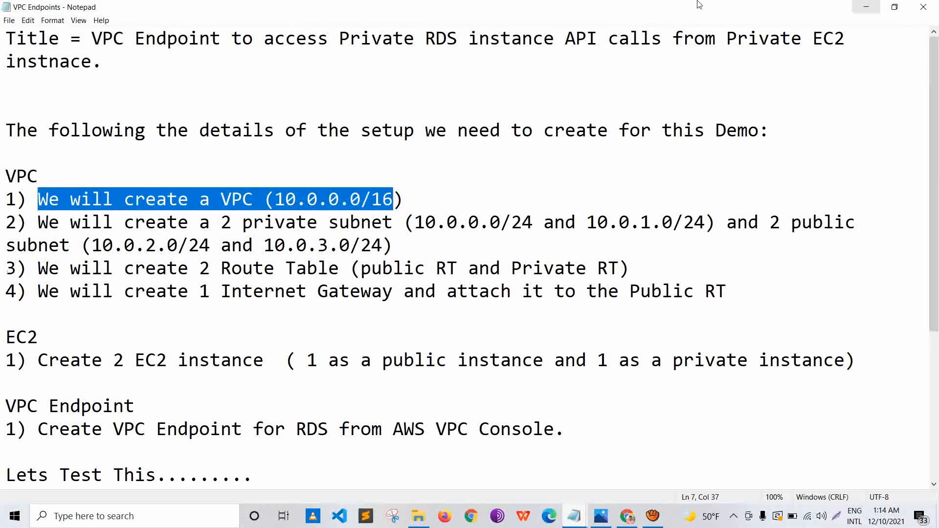
key("alt+Tab")
scroll(58, 239, "down", 2)
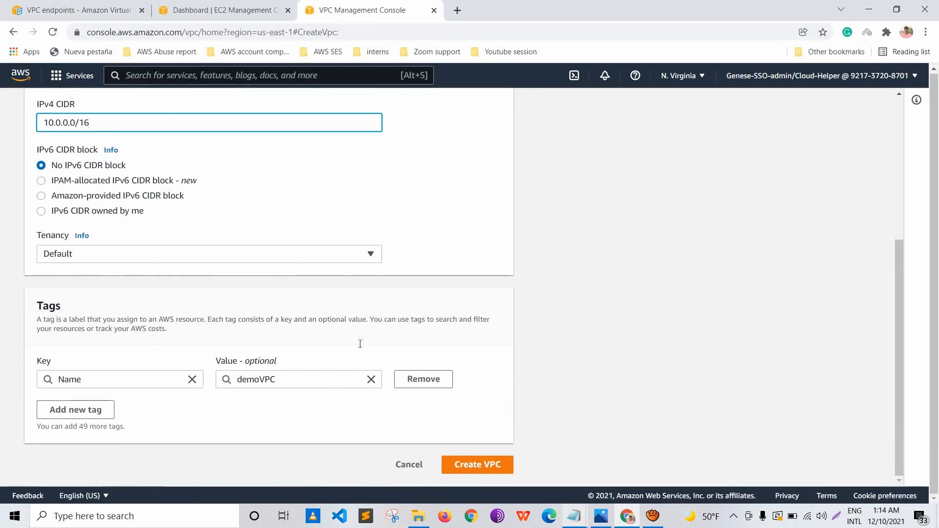
key("Return")
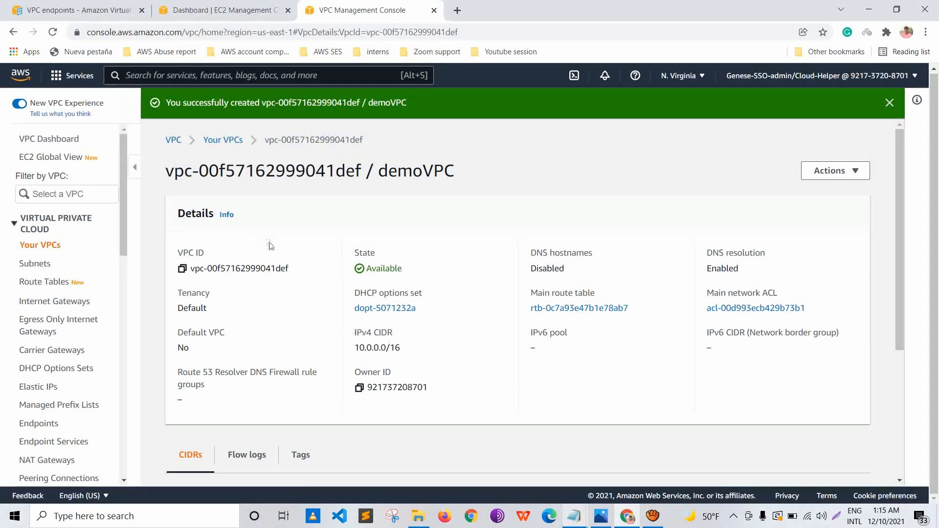
Step: Return to the VPC list, and review the private and public subnet plan in the VPC Endpoints notes in Notepad
left_click(228, 142)
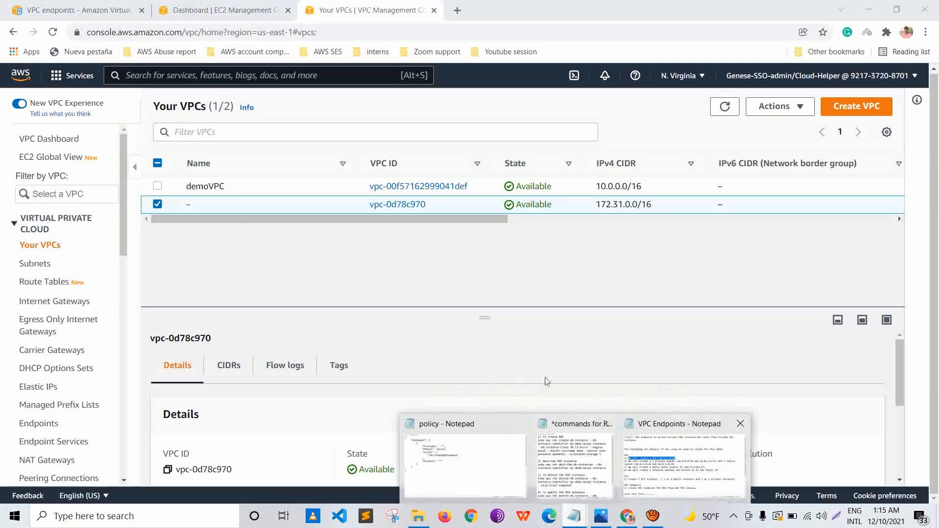
left_click(698, 450)
mouse_move(37, 222)
left_mouse_down()
mouse_move(783, 223)
mouse_move(815, 234)
left_mouse_up()
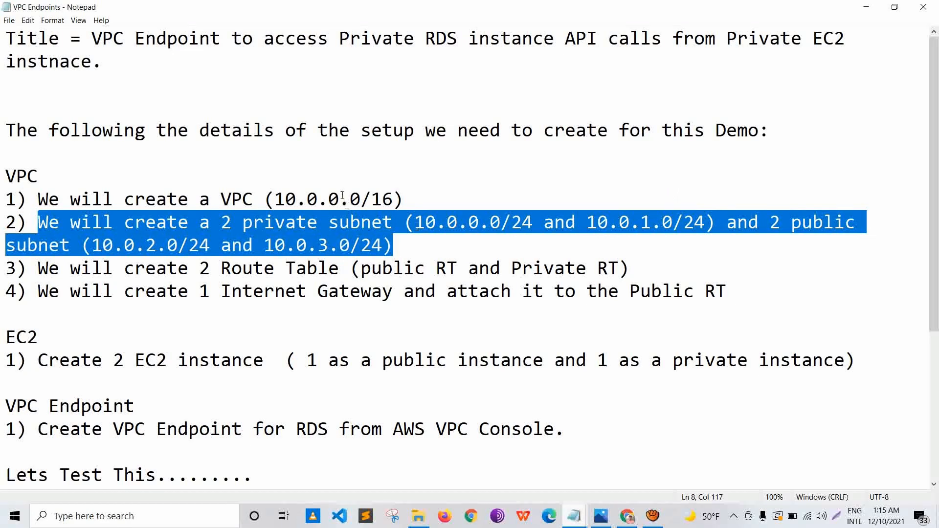
key("Right")
left_click(601, 516)
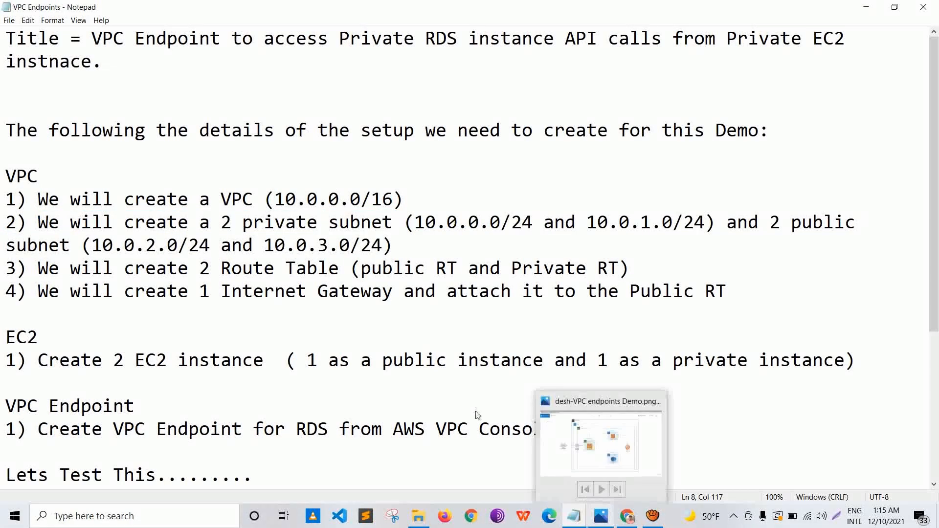
mouse_move(628, 516)
Step: Switch back to the AWS console in Chrome and start creating a subnet in demoVPC
left_click(627, 465)
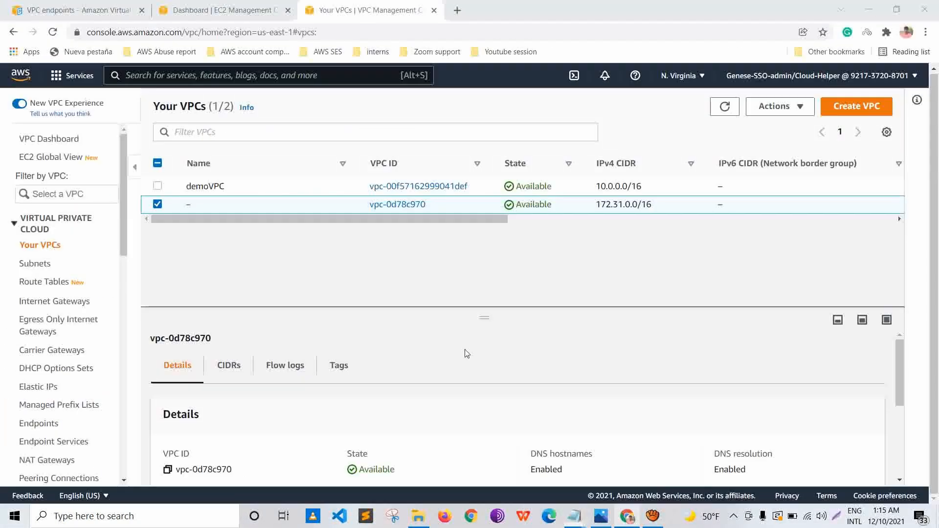
left_click(36, 263)
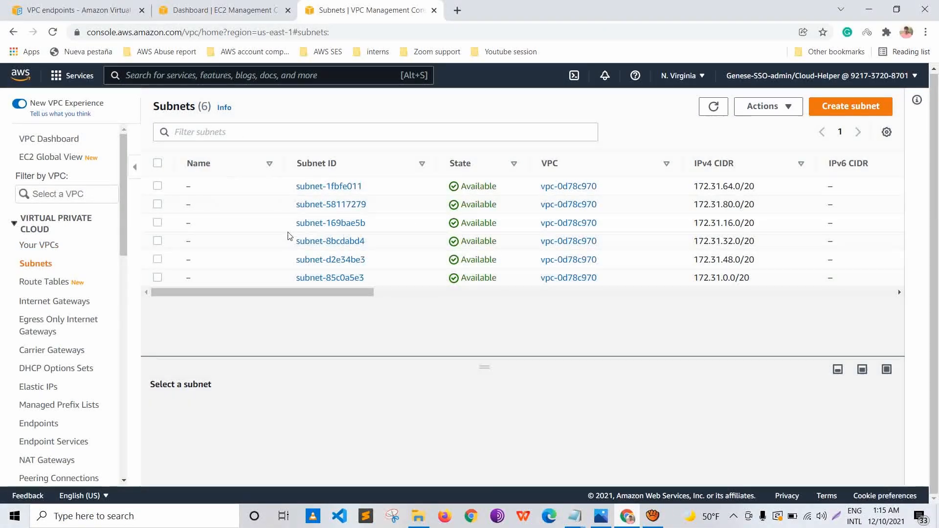
scroll(293, 239, "right", 4)
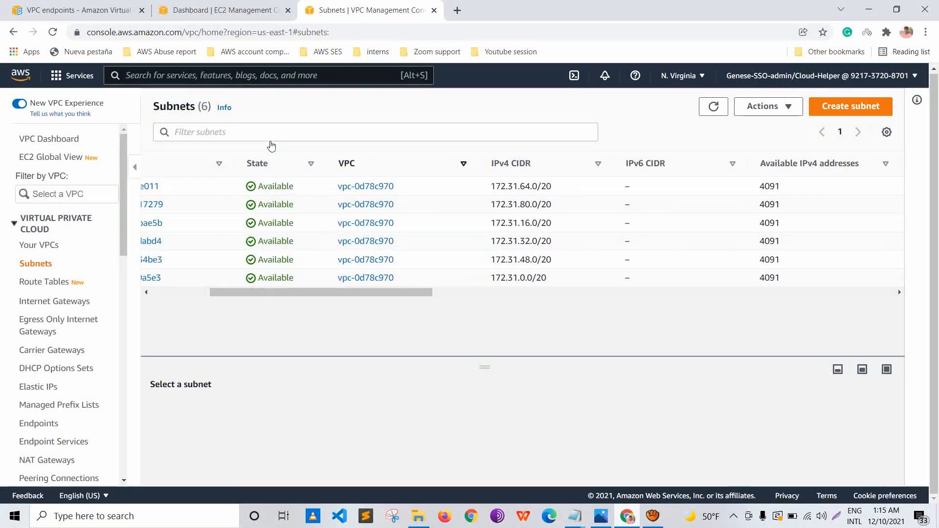
left_click(851, 107)
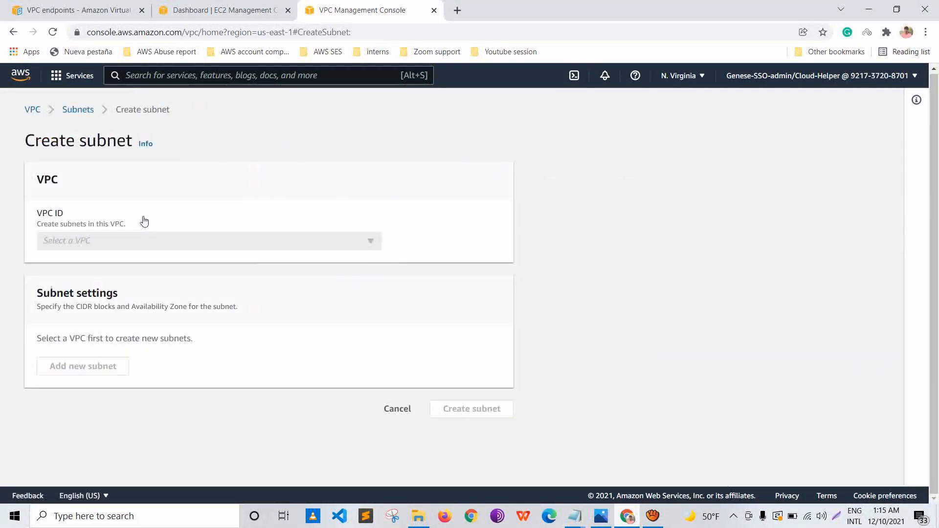
left_click(90, 241)
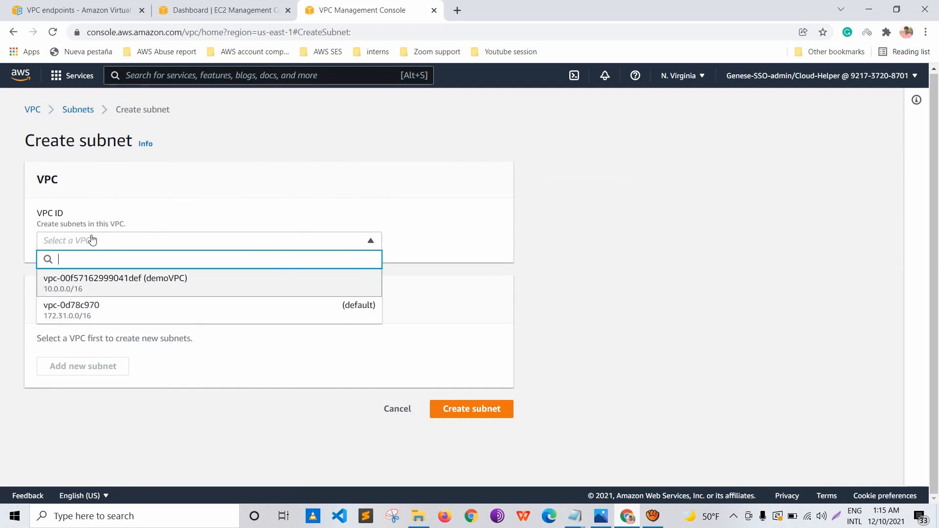
key("Return")
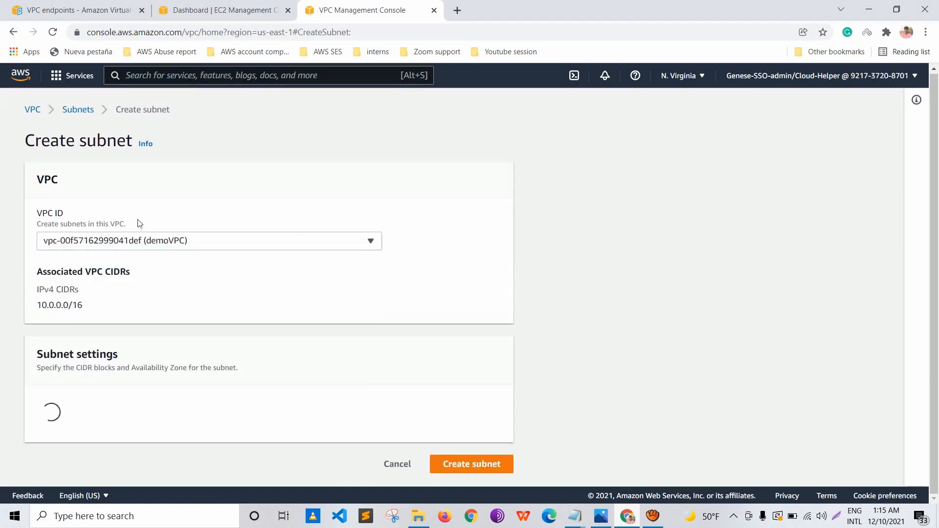
Step: Name the first subnet PublicSubnet1 and copy the name to the clipboard
scroll(140, 223, "down", 1)
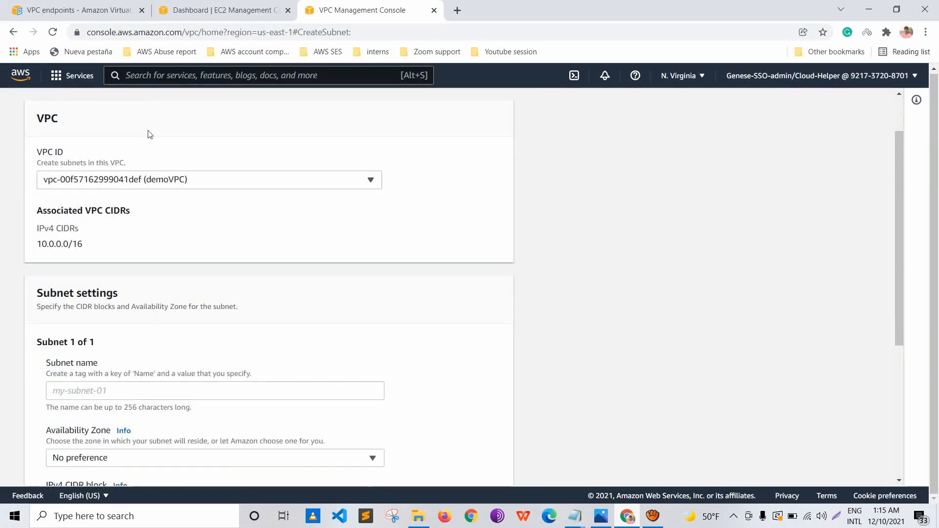
scroll(130, 257, "down", 1)
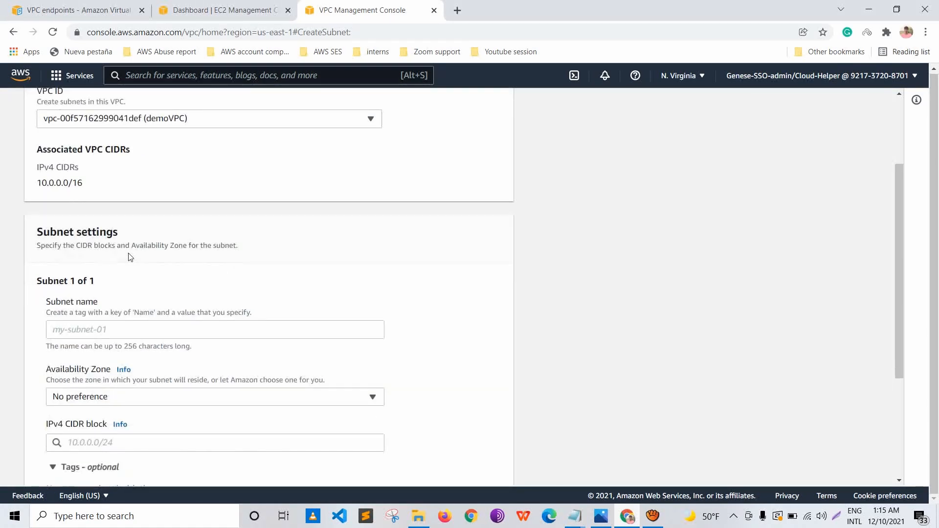
key("Tab")
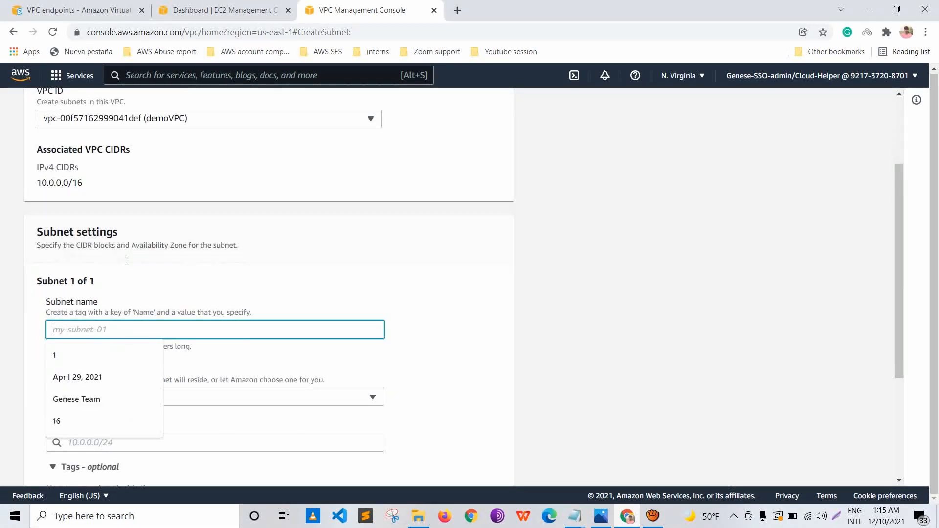
type("PublicSubnet1")
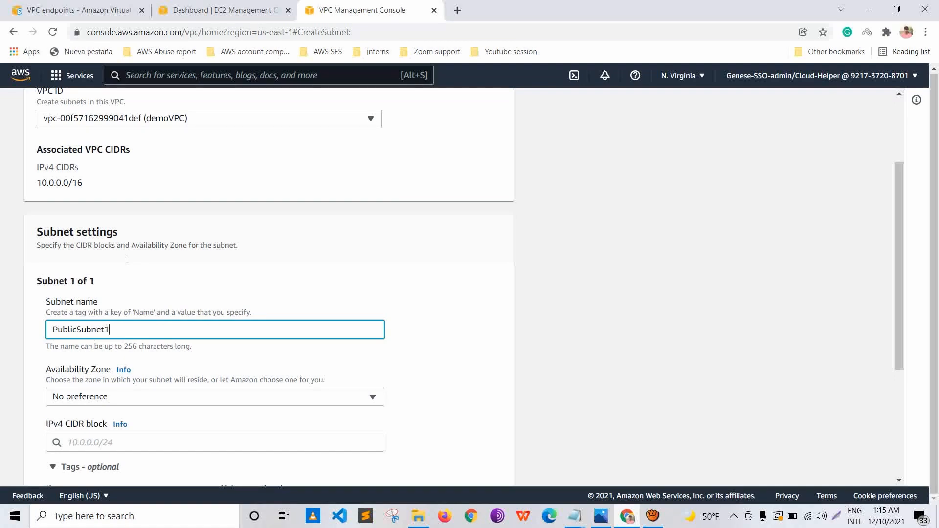
key("ctrl+a")
key("ctrl+c")
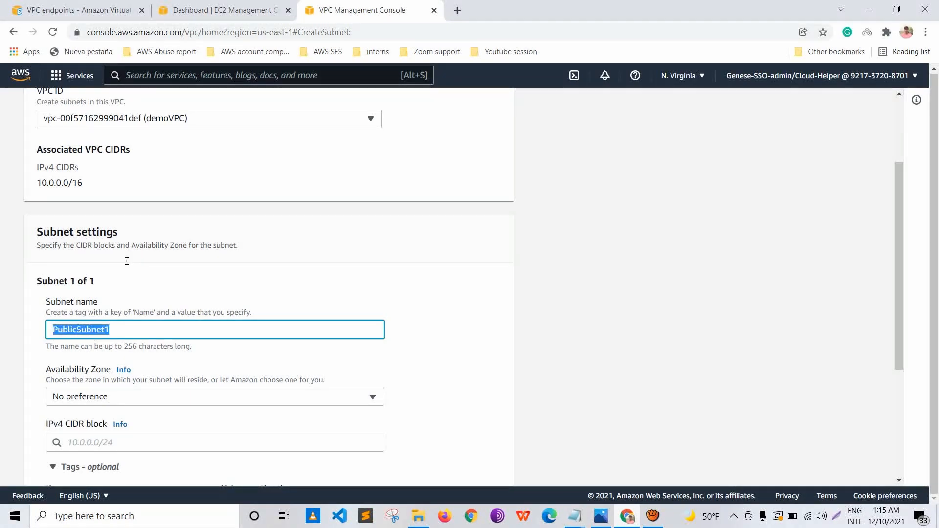
Step: Set the subnet's Availability Zone to US East (N. Virginia) / us-east-1a
scroll(127, 261, "down", 2)
left_click(120, 274)
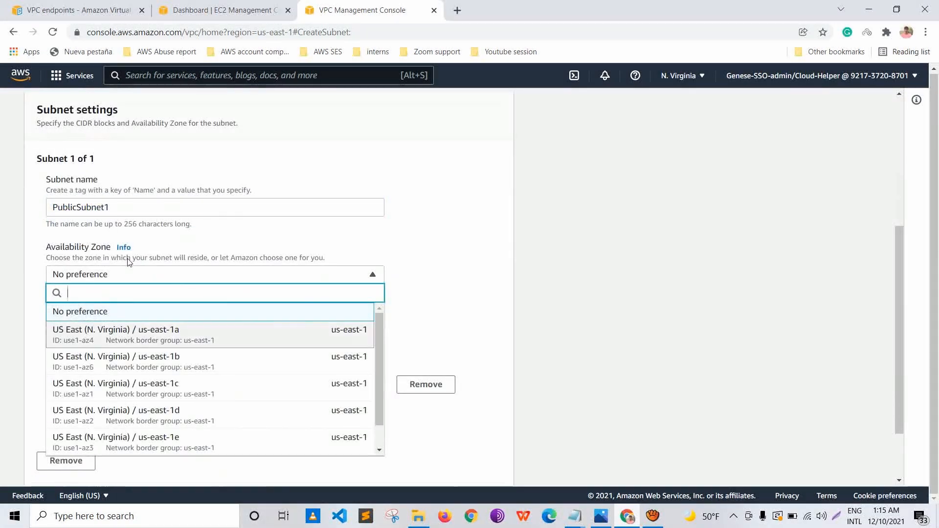
key("Down")
key("Down")
key("Up")
scroll(157, 283, "down", 1)
scroll(157, 284, "up", 1)
key("Down")
key("Down")
key("Up")
key("Up")
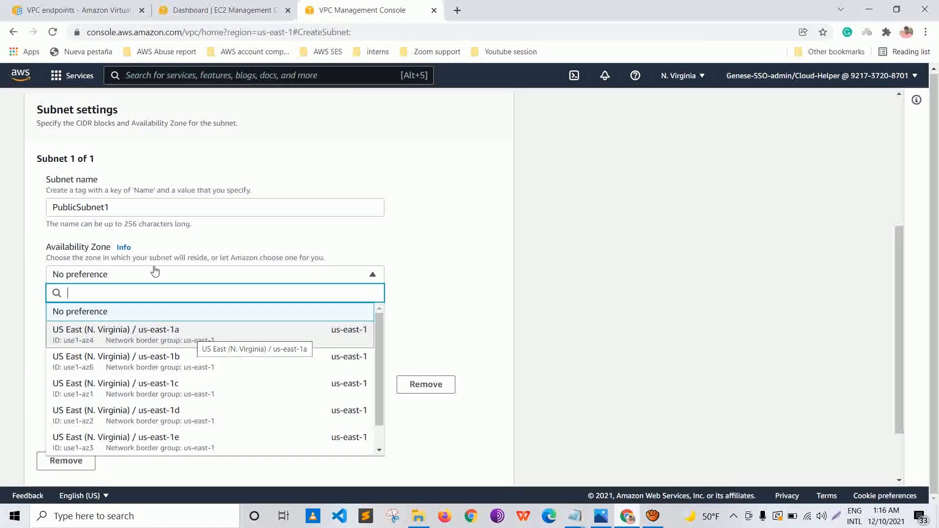
key("Return")
Step: Set PublicSubnet1's IPv4 CIDR block to 10.0.0.0/24 and check the planned subnet ranges in the setup notes
scroll(184, 248, "down", 2)
key("Tab")
type("10.0.0.0/24")
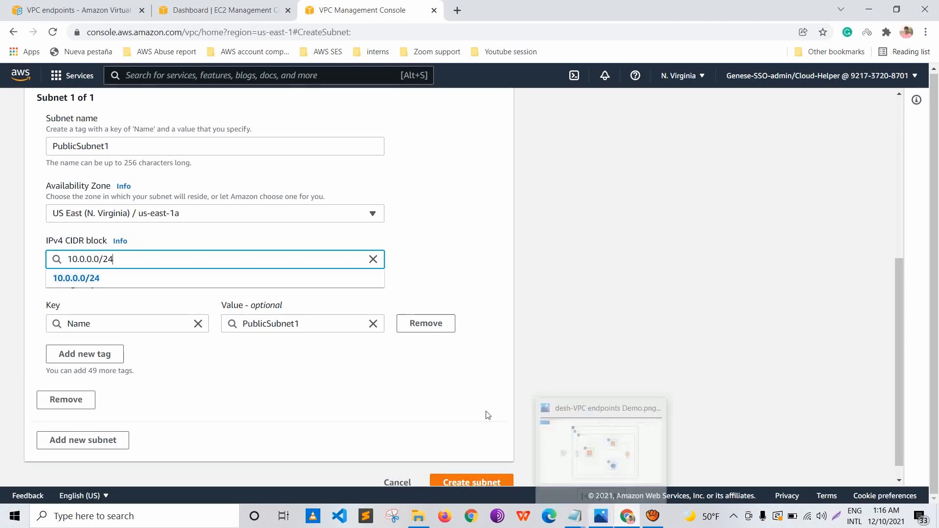
left_click(577, 516)
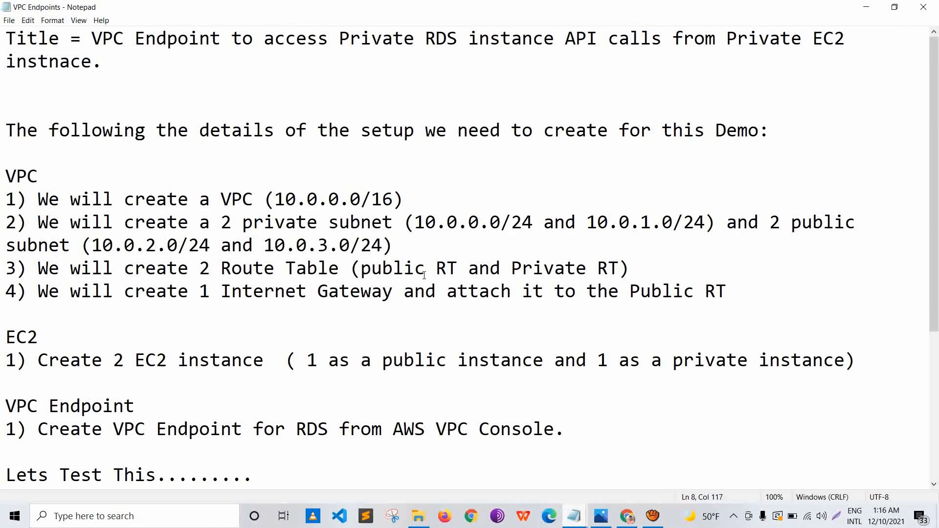
left_click(867, 7)
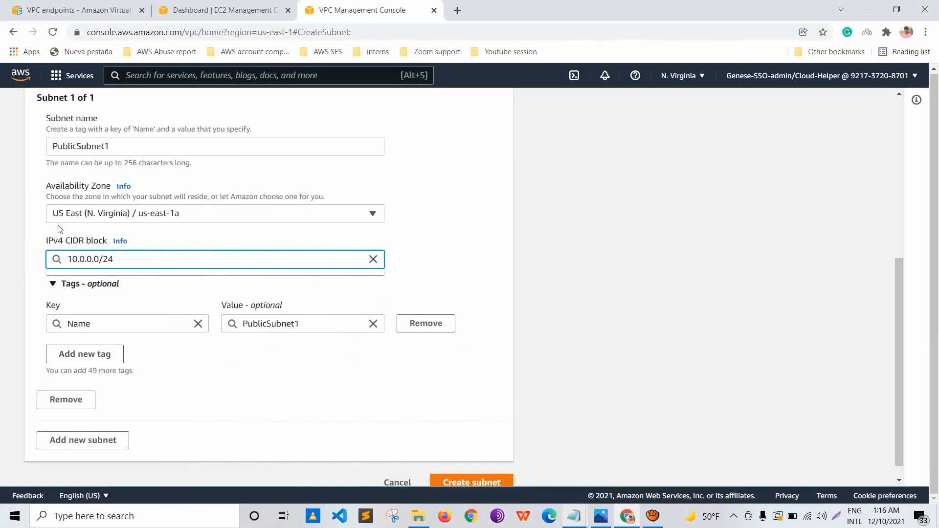
Step: Add a second subnet to the form and name it PublicSubnet2
scroll(87, 306, "down", 1)
left_click(81, 422)
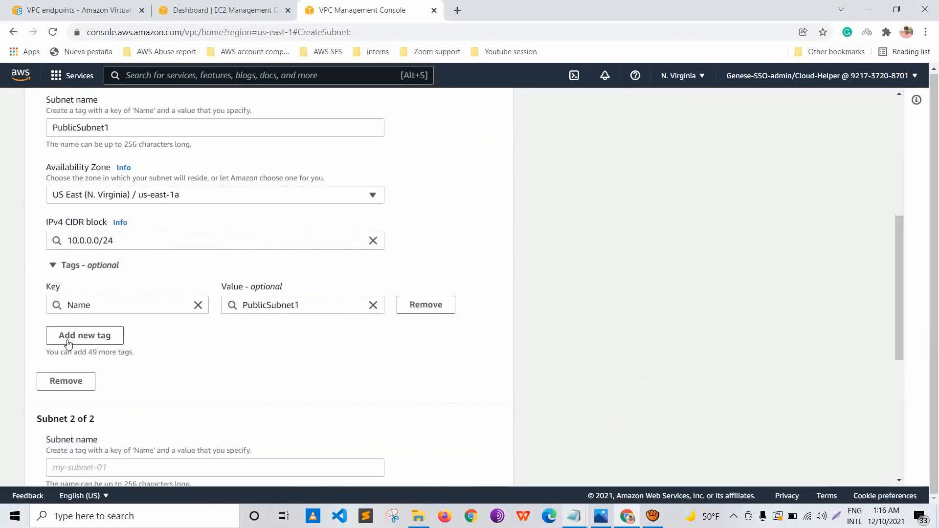
scroll(94, 282, "down", 4)
left_click(85, 283)
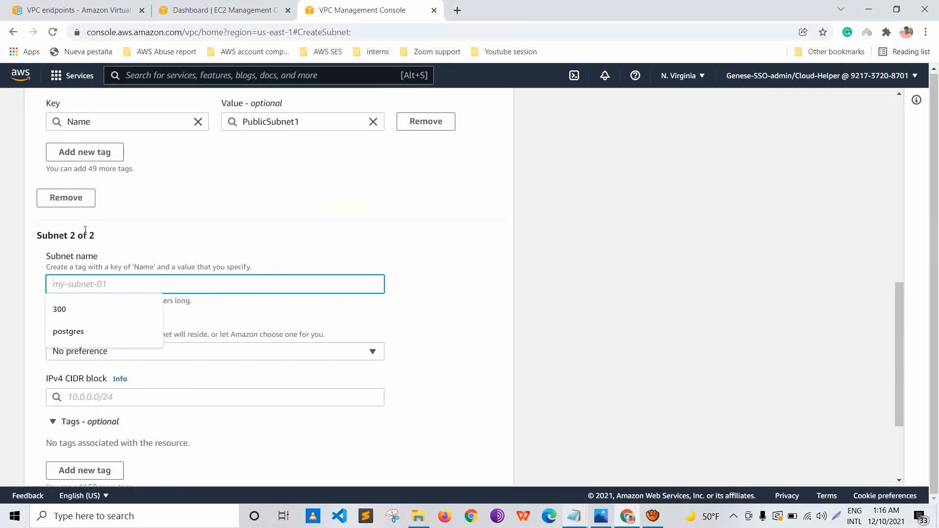
key("ctrl+v")
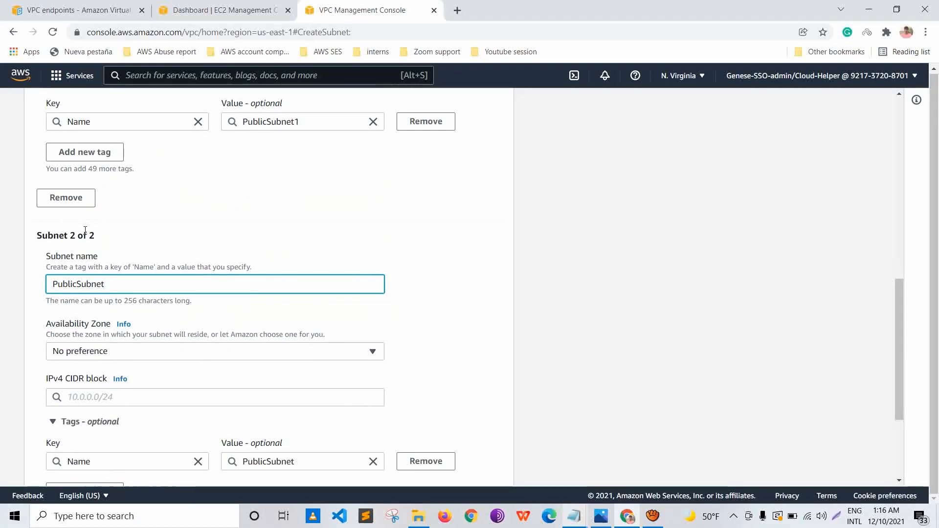
type("2")
Step: Set PublicSubnet2's Availability Zone to US East (N. Virginia) / us-east-1b
scroll(85, 230, "down", 3)
left_click(115, 194)
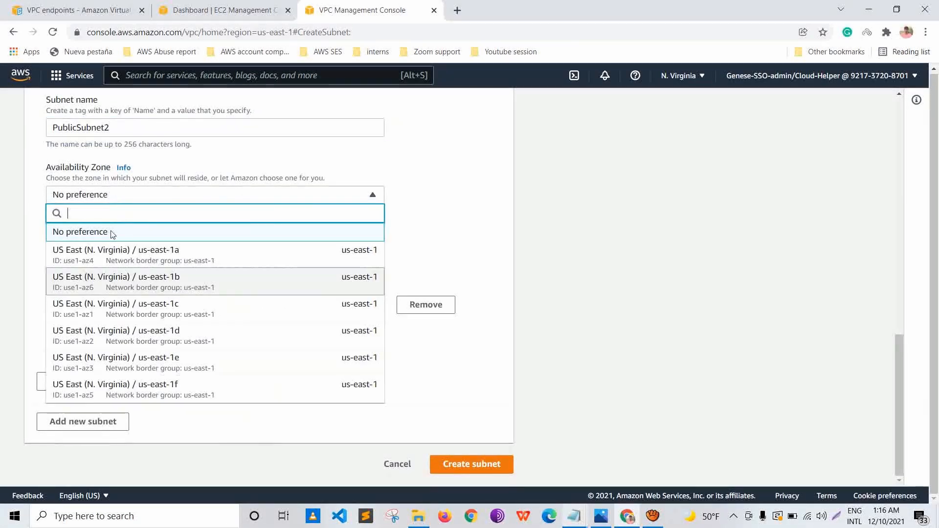
key("Return")
Step: Set PublicSubnet2's IPv4 CIDR block to 10.0.1.0/24
key("Tab")
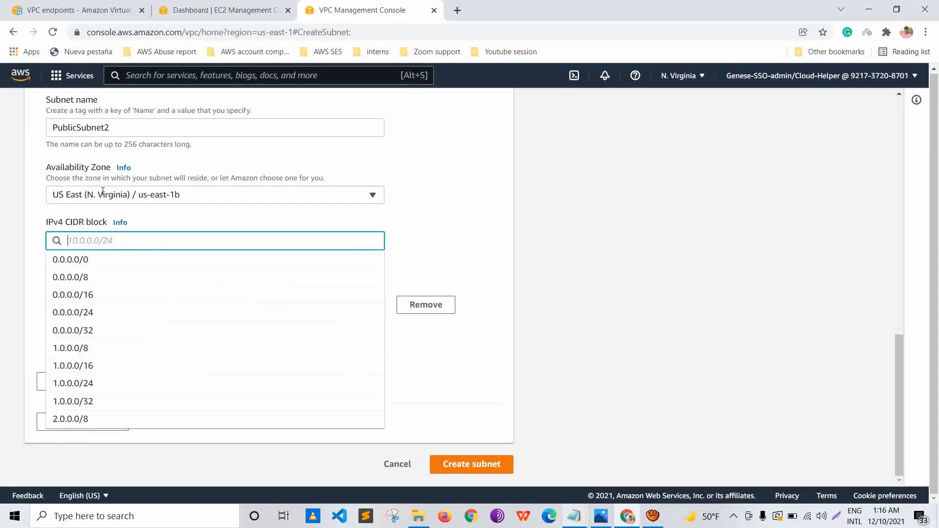
type("10.0.0")
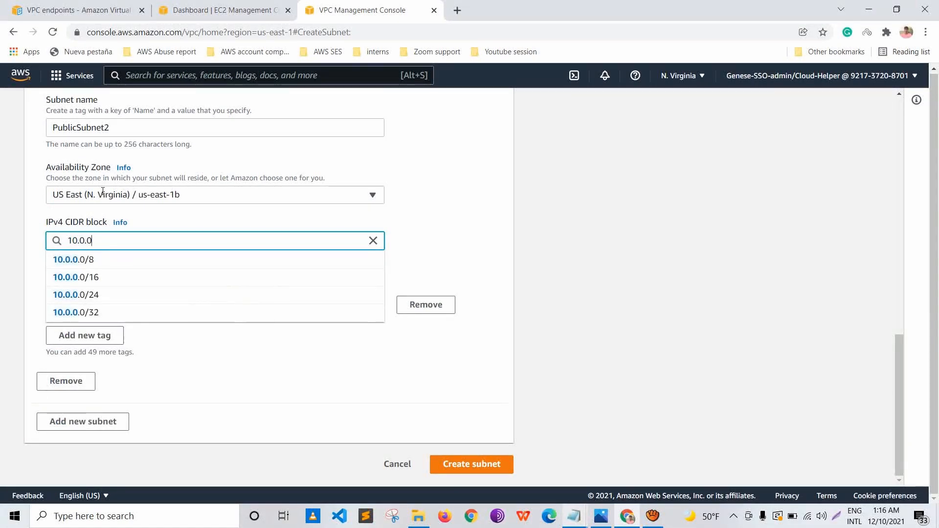
key("BackSpace")
type("1.0")
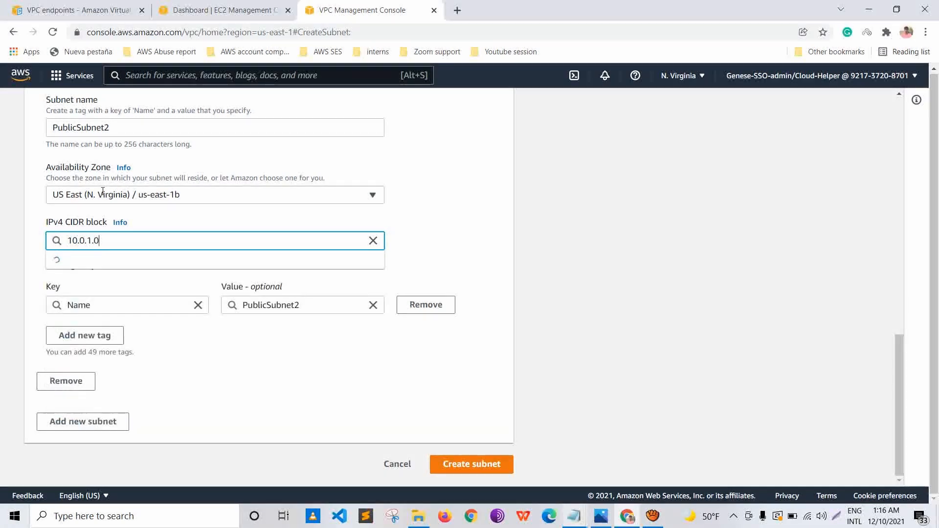
type("/24")
key("Down")
key("Return")
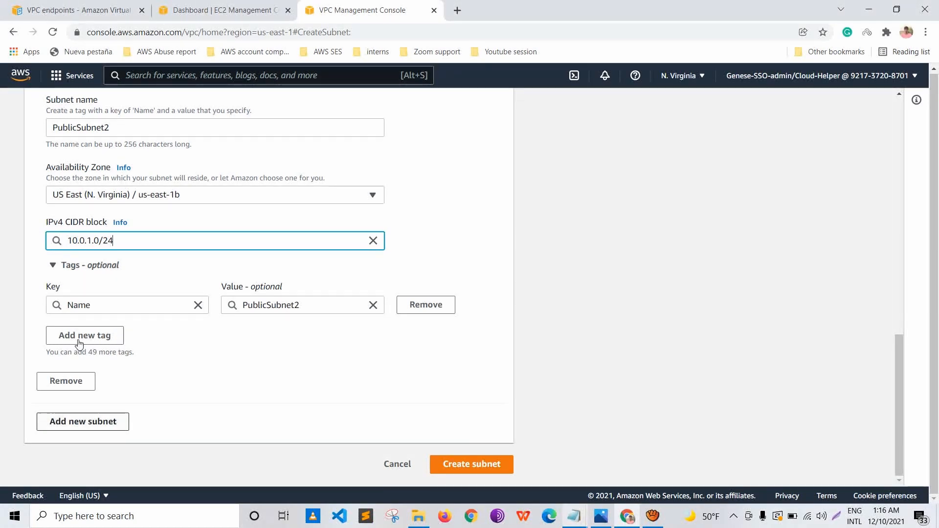
Step: Add a third subnet named PrivateSubnet1 and copy its name to the clipboard
left_click(93, 422)
scroll(114, 293, "down", 3)
left_click(114, 292)
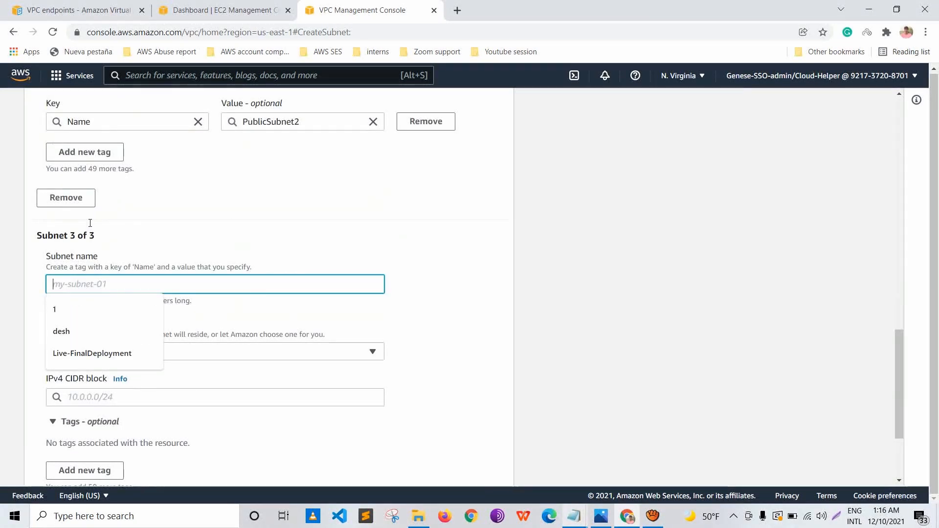
key("ctrl+v")
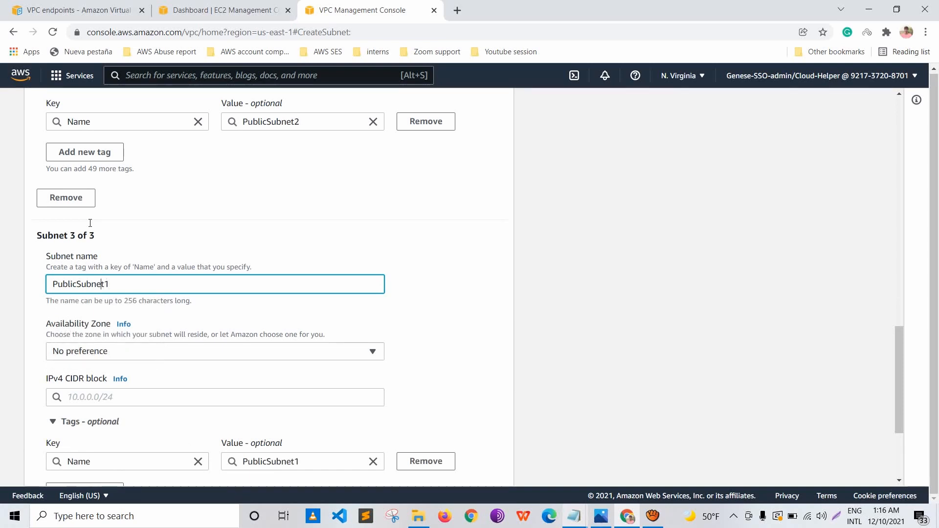
key("BackSpace")
key("BackSpace")
key("BackSpace")
key("BackSpace")
key("BackSpace")
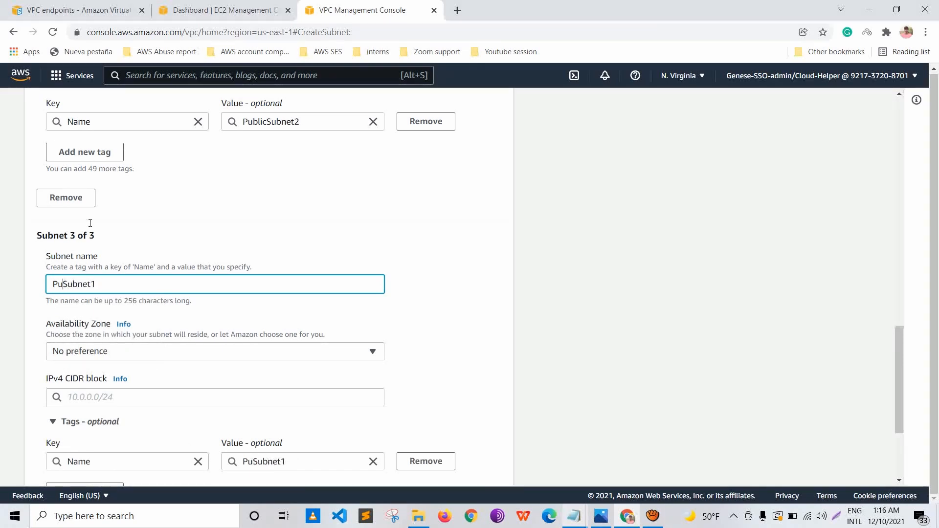
type("Private")
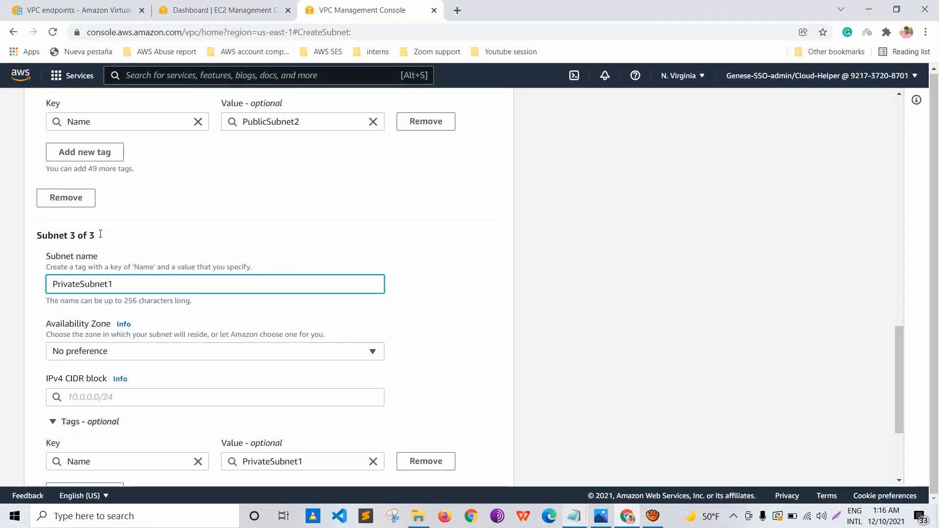
key("ctrl+a")
key("ctrl+c")
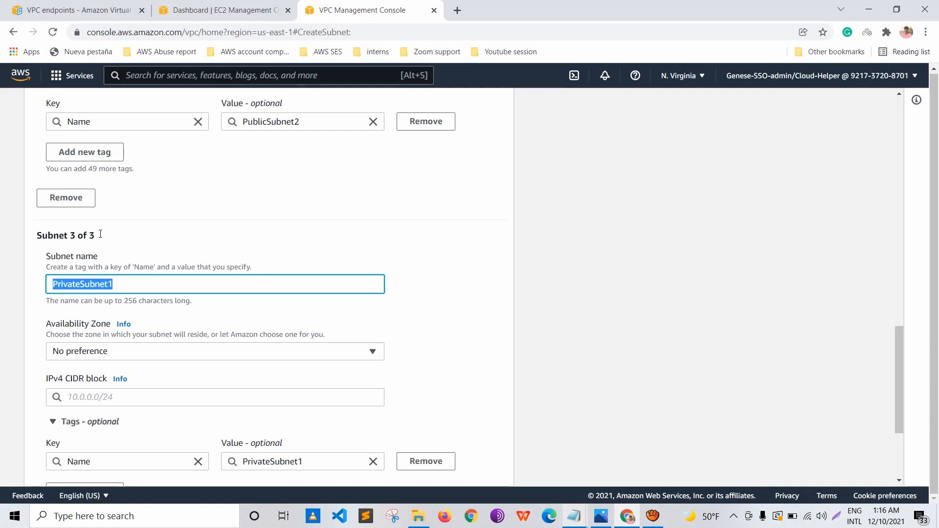
Step: Set PrivateSubnet1's Availability Zone to US East (N. Virginia) / us-east-1a
scroll(105, 267, "down", 1)
left_click(111, 290)
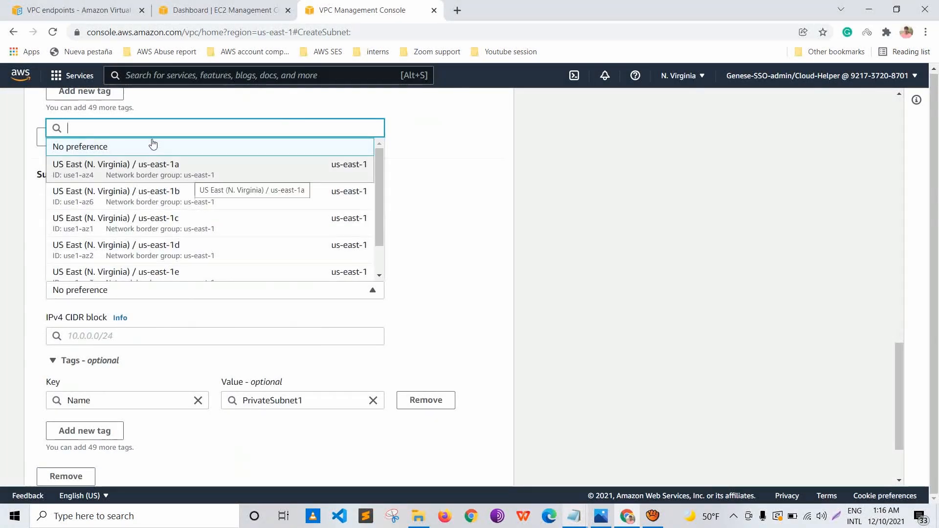
left_click(154, 164)
Step: Set PrivateSubnet1's IPv4 CIDR block to 10.0.1.0/24
scroll(147, 266, "down", 2)
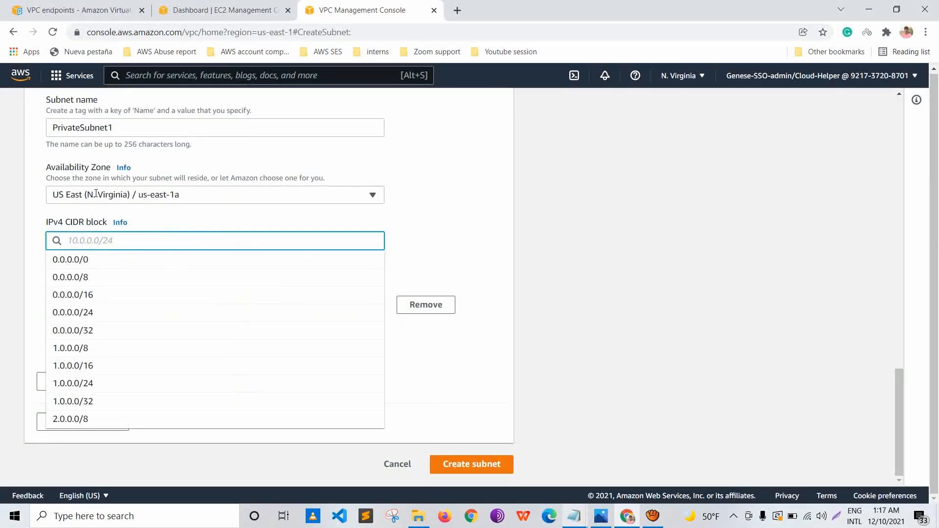
type("10.")
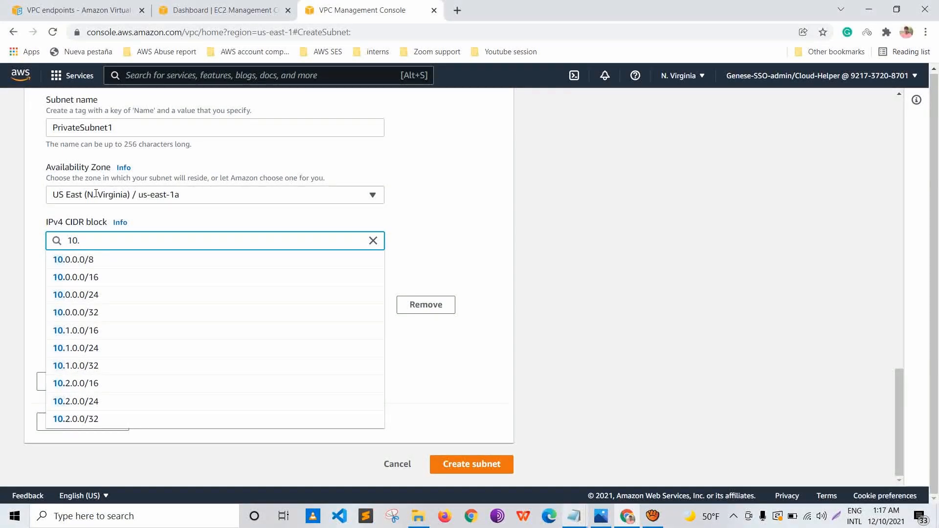
type("0")
key("BackSpace")
key("BackSpace")
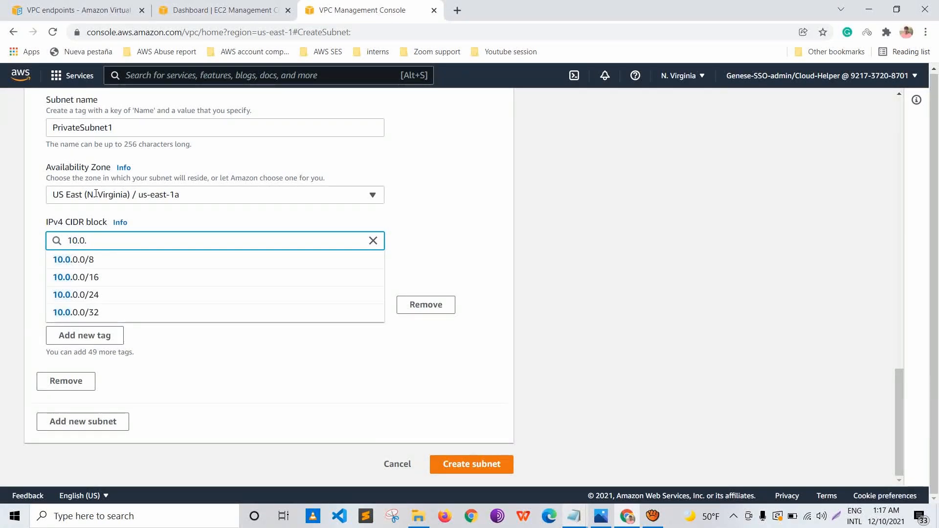
type("1.0")
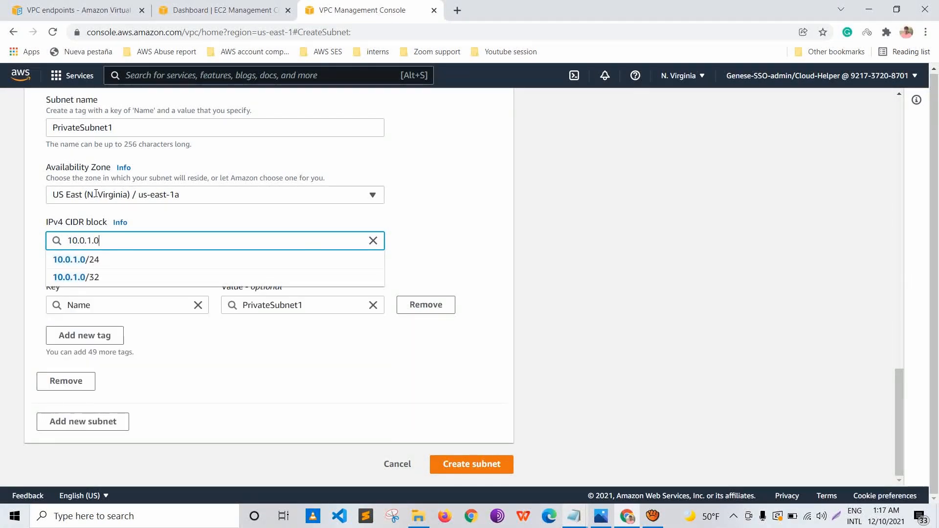
left_click(81, 260)
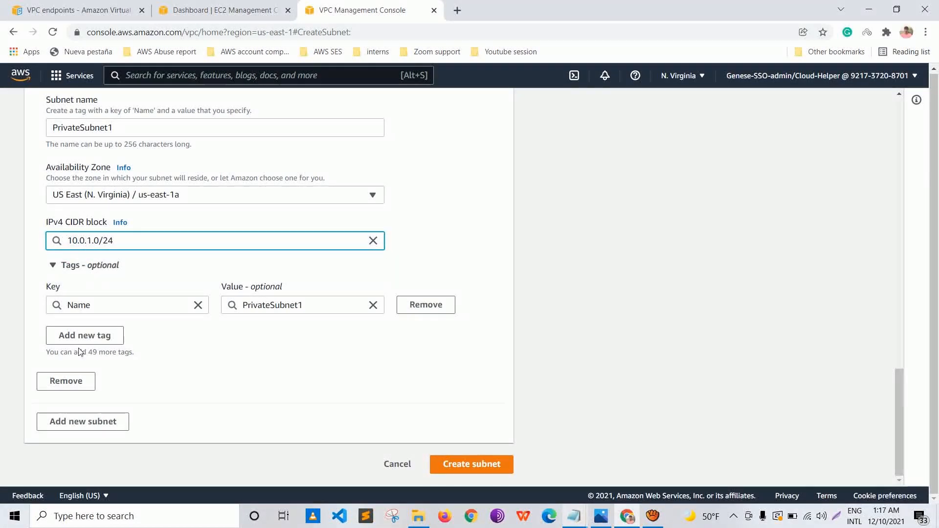
Step: Add a fourth subnet to the form and name it PrivateSubnet2
left_click(84, 422)
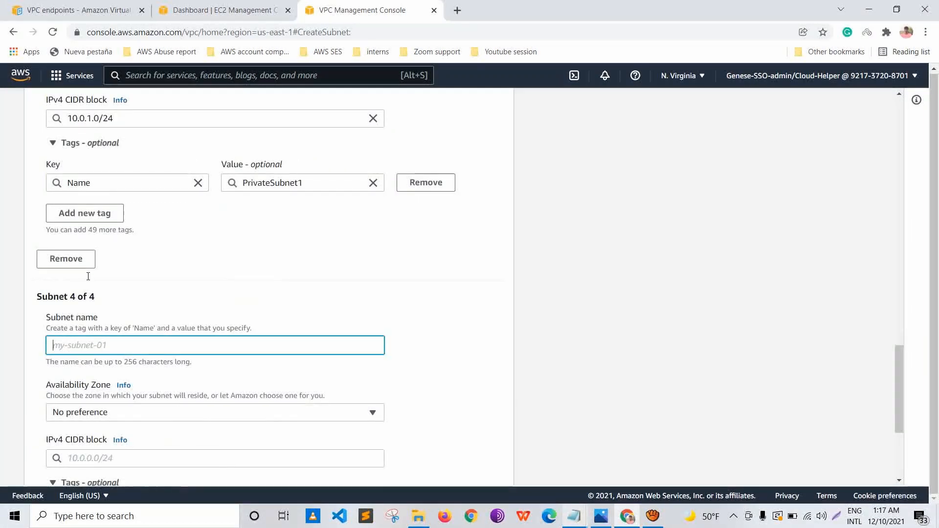
key("ctrl+v")
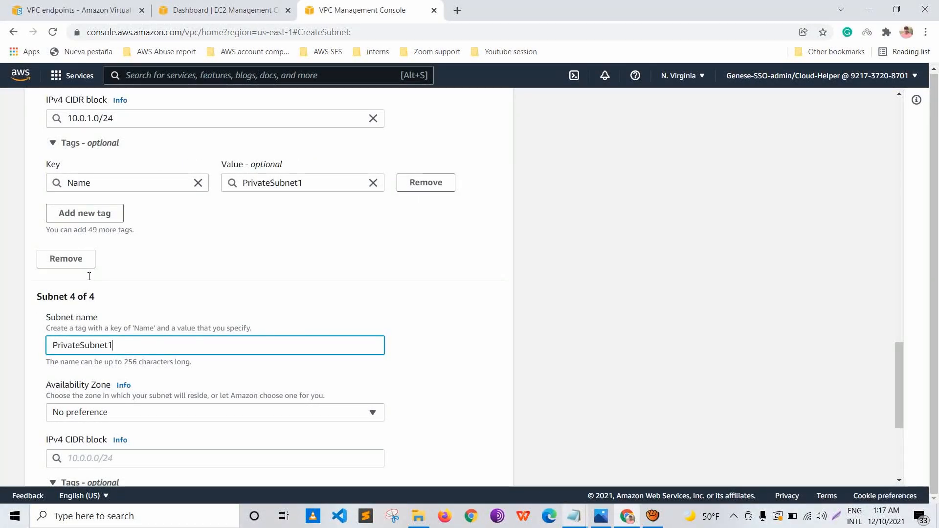
type("2")
Step: Set PrivateSubnet2's Availability Zone to US East (N. Virginia) / us-east-1b
scroll(89, 277, "down", 4)
left_click(110, 229)
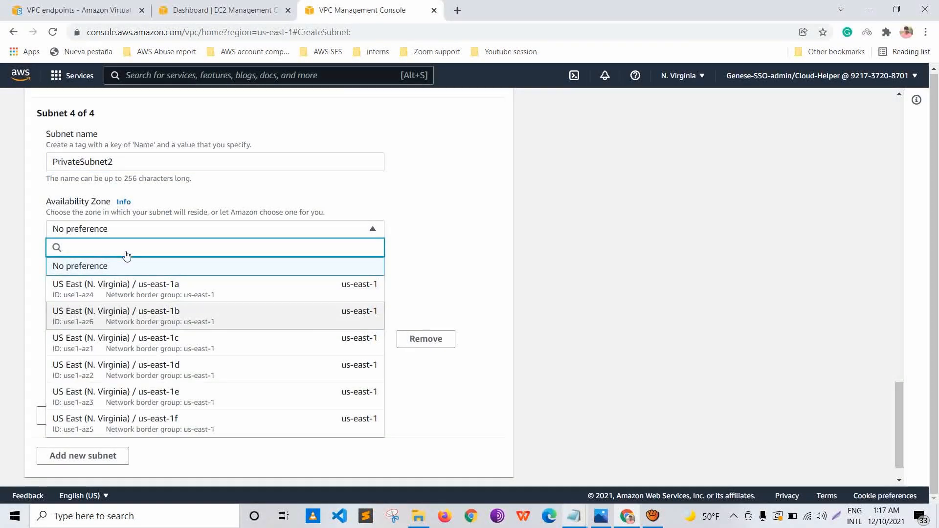
left_click(128, 312)
Step: Set PrivateSubnet2's IPv4 CIDR block to 10.0.2.0/24
key("Tab")
type("10")
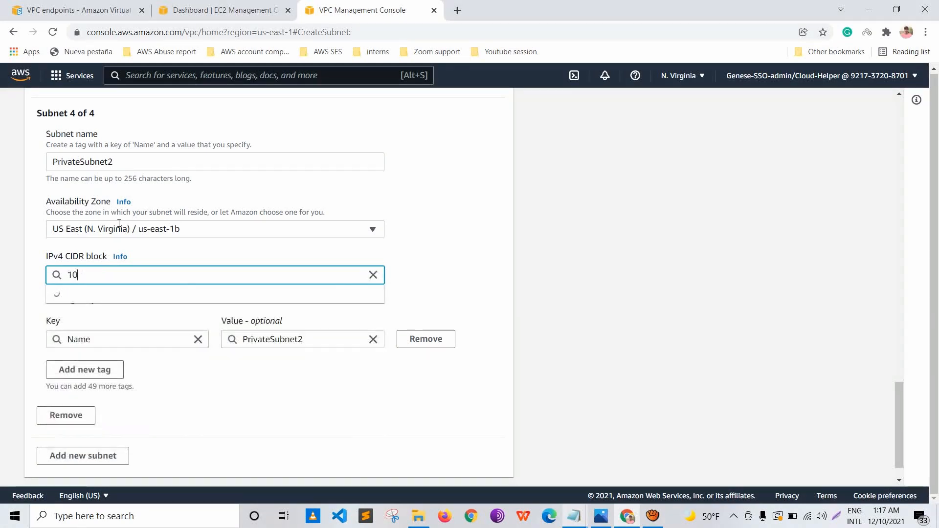
type(".0.")
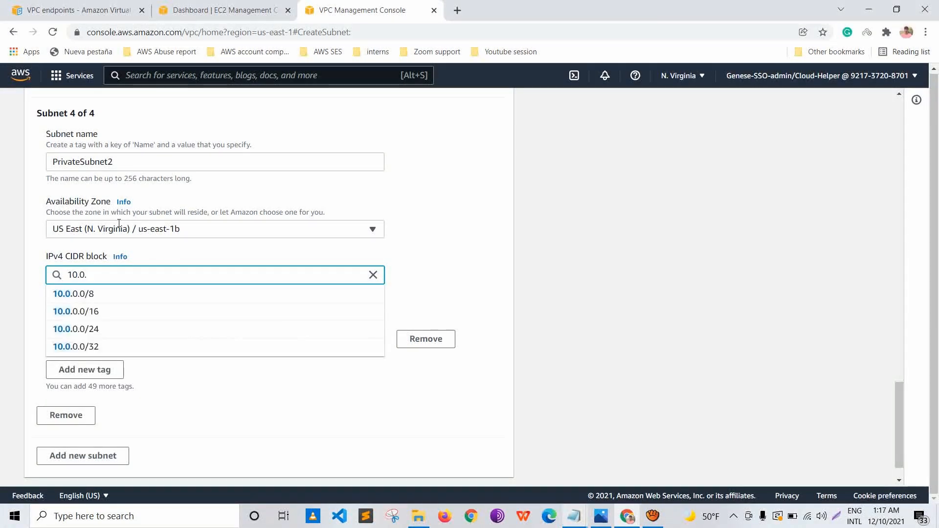
type("2.")
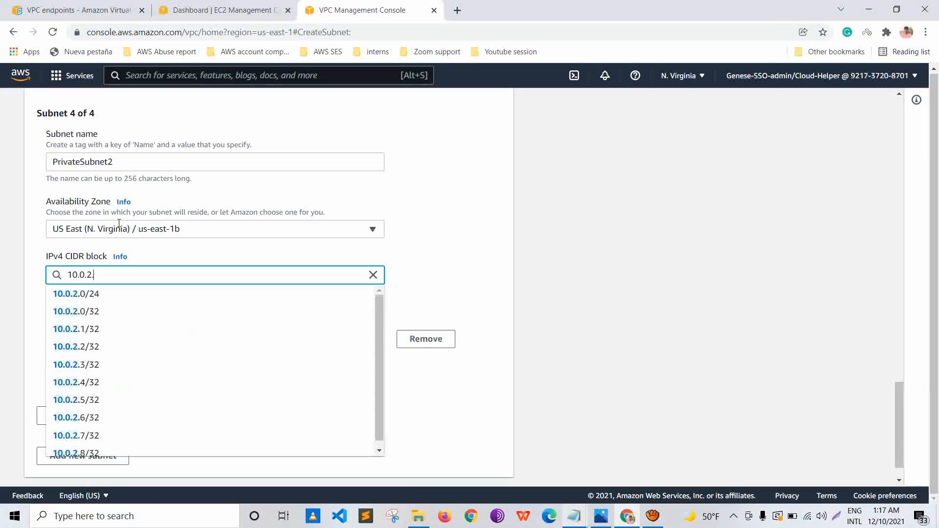
type("0/24")
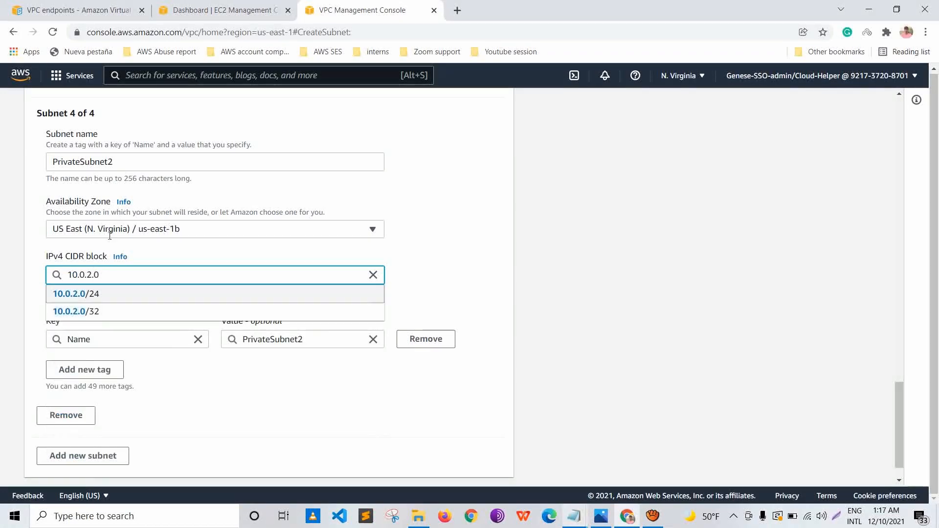
Step: Review the CIDR blocks of the four subnets and change PrivateSubnet1's IPv4 CIDR block to 10.0.2.0/24
scroll(108, 243, "up", 3)
scroll(108, 243, "up", 13)
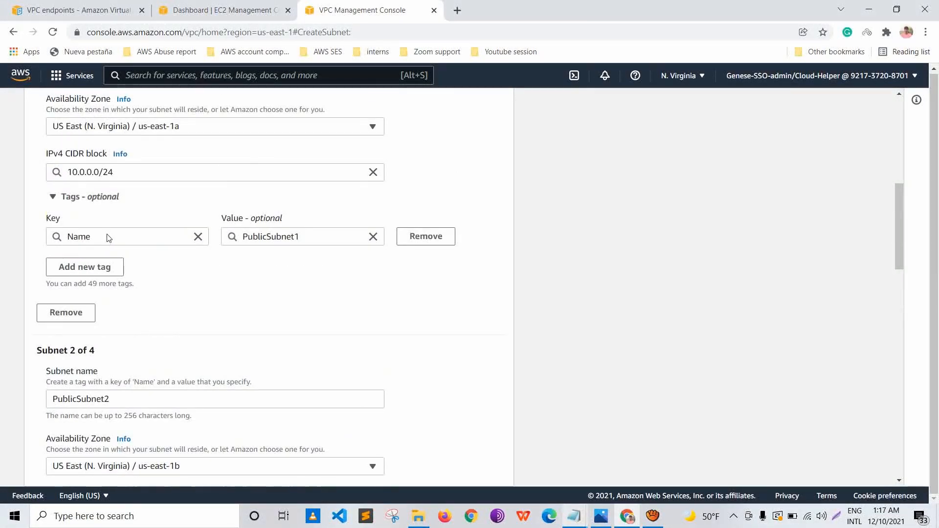
scroll(108, 243, "up", 5)
scroll(109, 238, "down", 12)
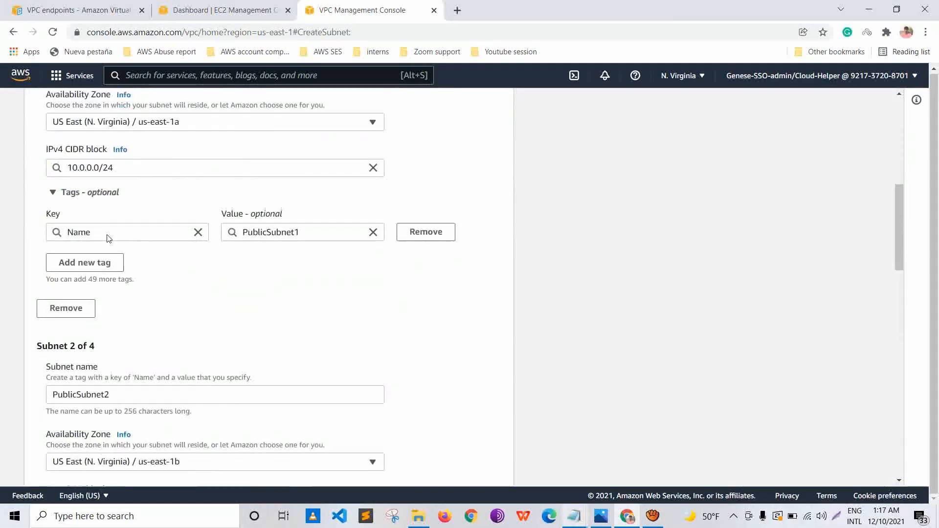
scroll(109, 239, "down", 3)
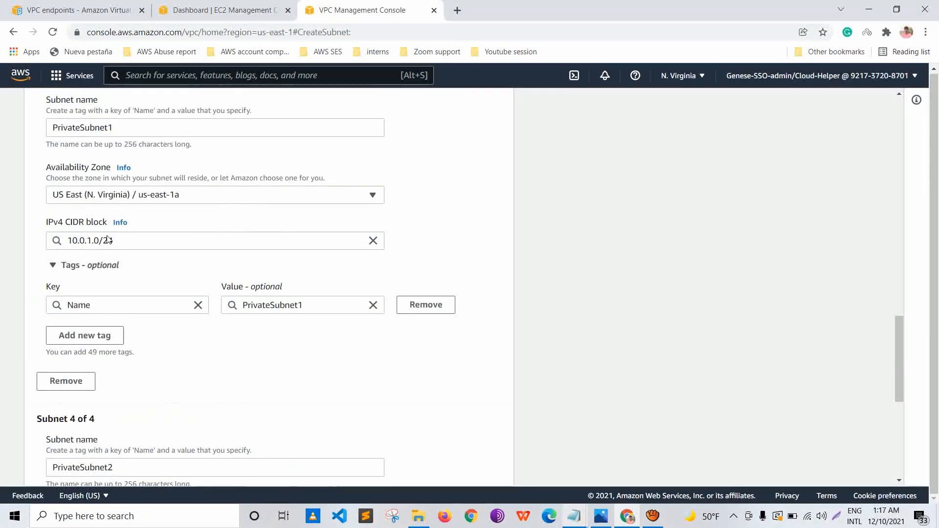
scroll(109, 239, "up", 8)
scroll(108, 239, "down", 7)
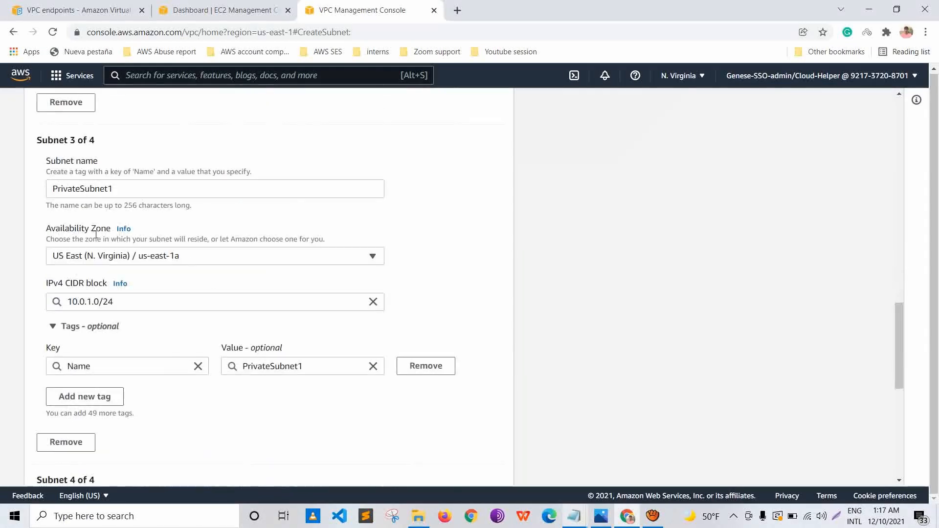
left_click(91, 302)
key("BackSpace")
type("2")
Step: Change PrivateSubnet2's IPv4 CIDR block to 10.0.3.0/24 and create the four subnets
scroll(76, 243, "down", 2)
scroll(99, 282, "down", 1)
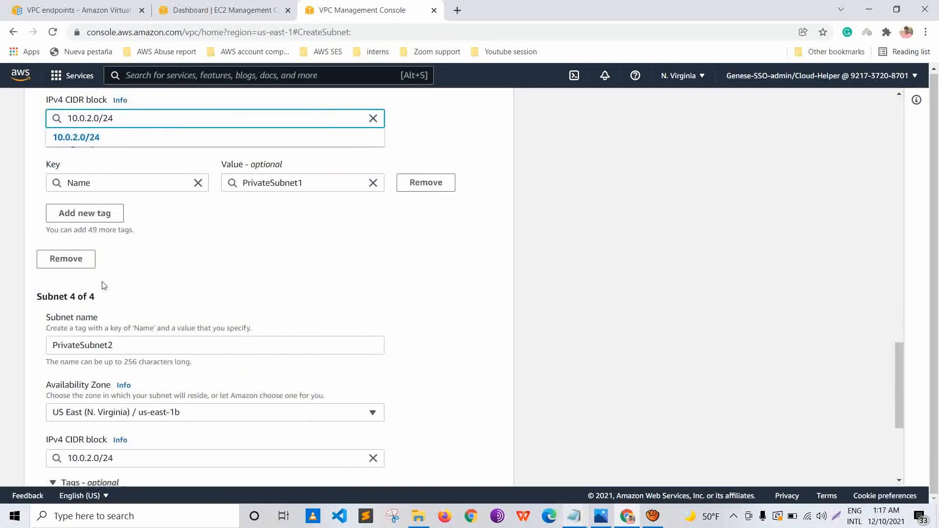
scroll(99, 283, "down", 2)
left_click(91, 336)
key("BackSpace")
type("3")
scroll(76, 269, "down", 2)
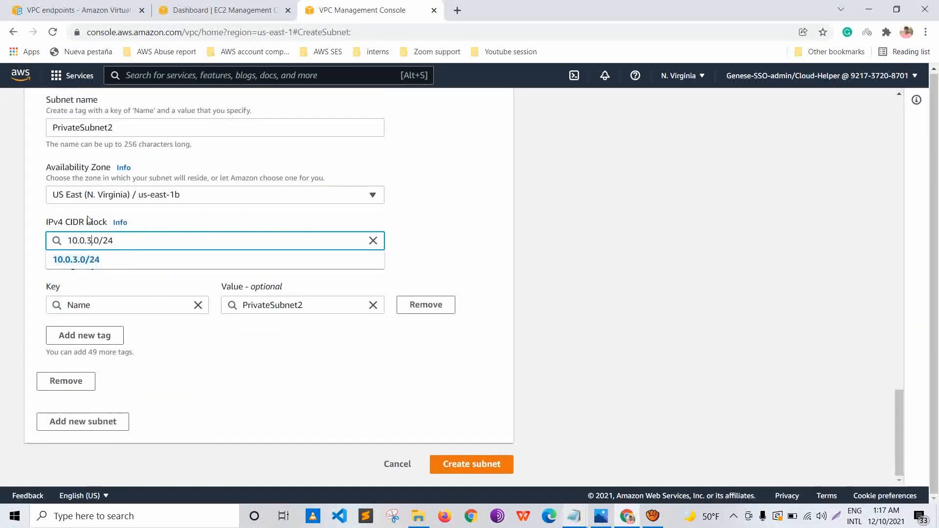
left_click(299, 271)
left_click(472, 465)
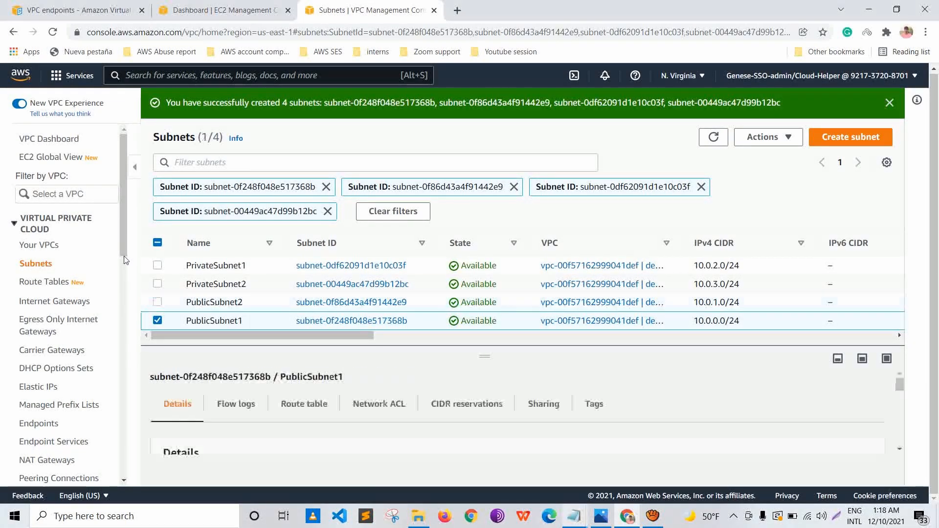
Step: Select only PrivateSubnet1 and PrivateSubnet2 in the subnet list and switch to the setup notes in Notepad
left_click(157, 321)
left_click(157, 283)
left_click(158, 265)
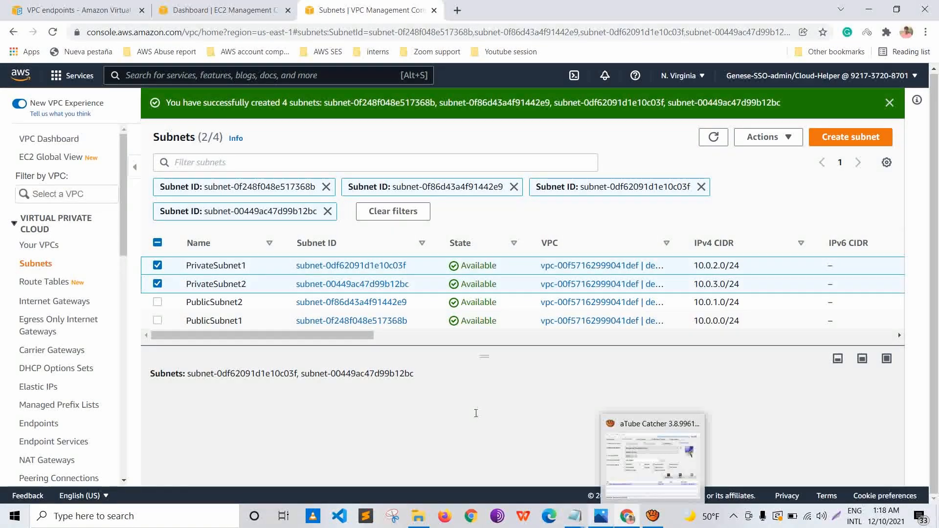
mouse_move(574, 516)
left_click(645, 460)
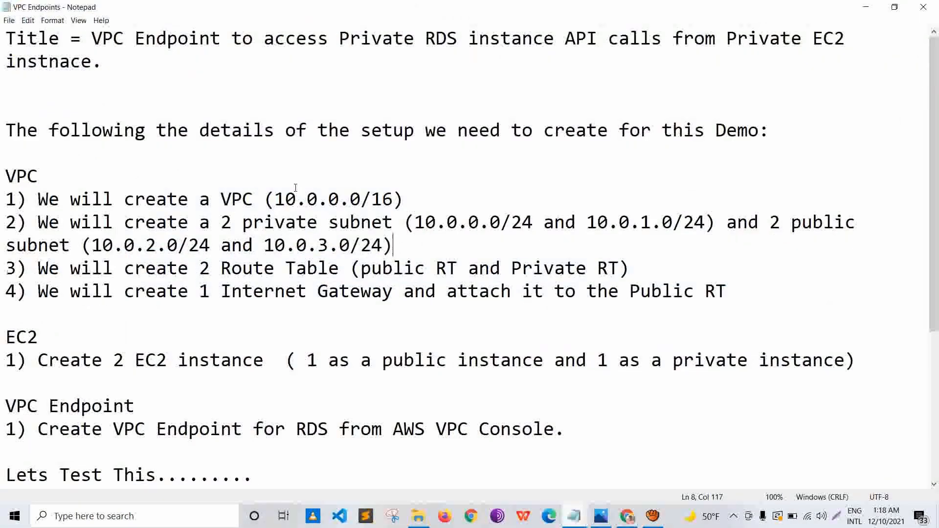
Step: Highlight the route table item in the setup notes, return to the AWS console and create a route table named demoRT in demoVPC
mouse_move(38, 268)
left_mouse_down()
mouse_move(231, 268)
mouse_move(414, 284)
mouse_move(479, 270)
mouse_move(630, 269)
left_mouse_up()
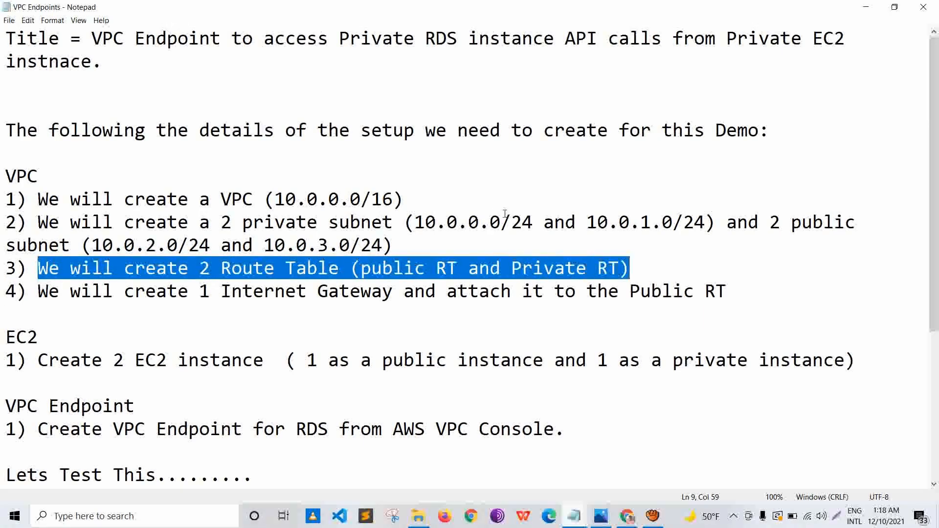
left_click(866, 7)
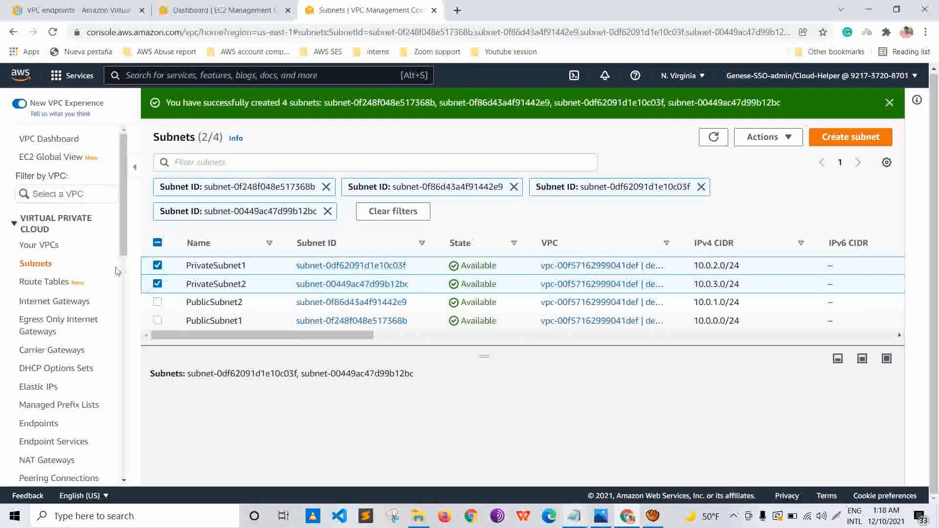
left_click(44, 281)
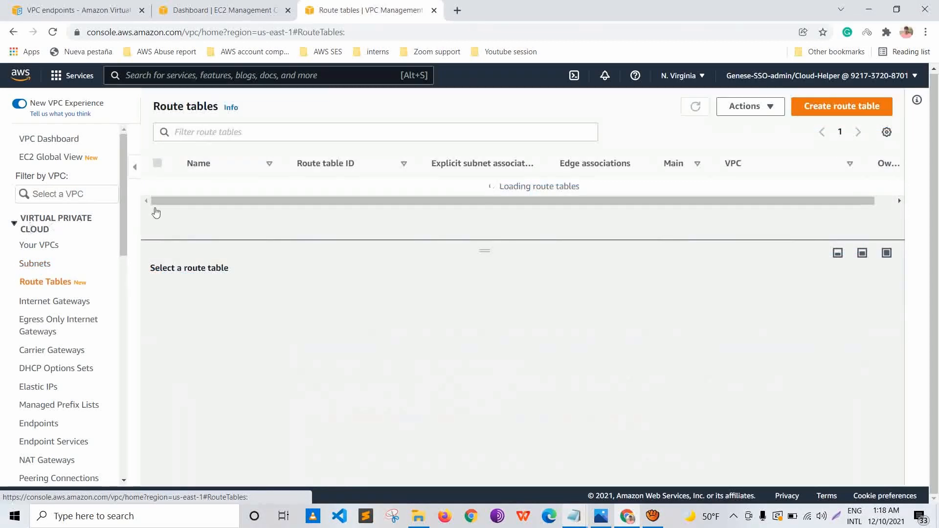
left_click(841, 106)
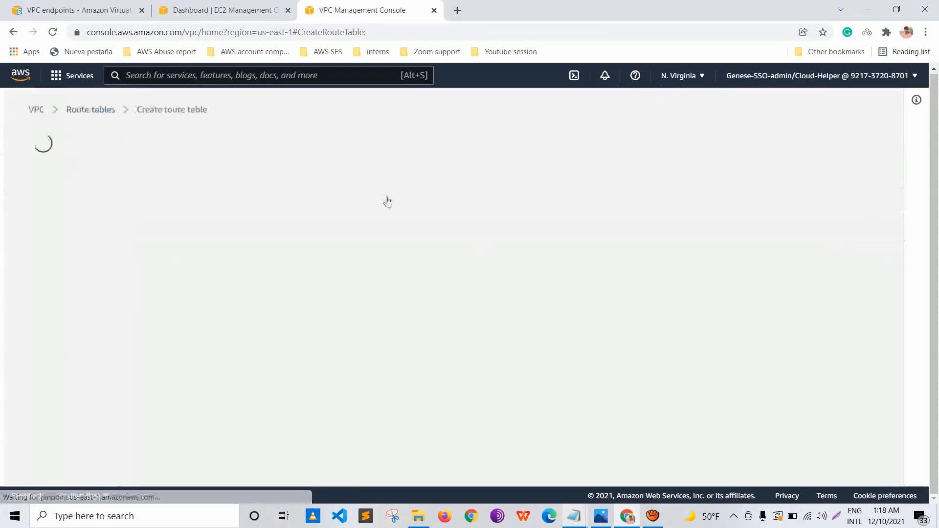
type("demoRT")
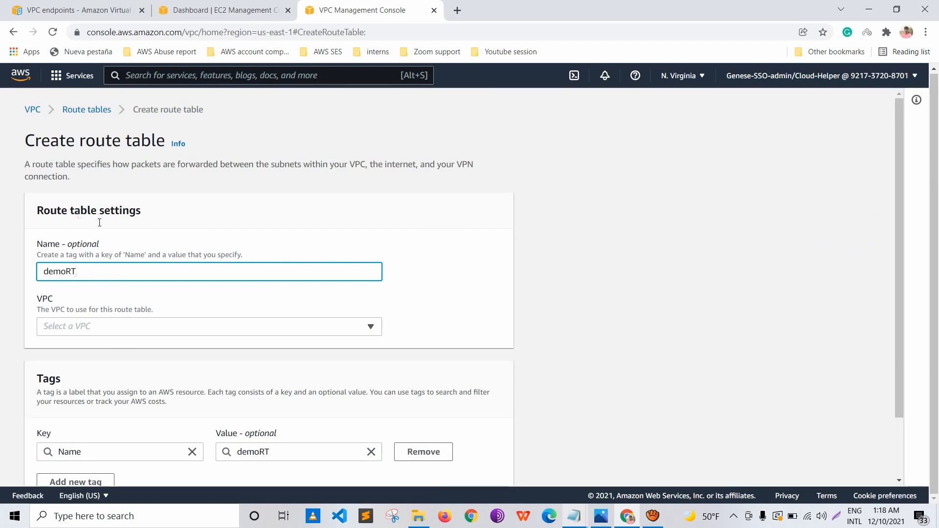
scroll(97, 223, "down", 2)
key("Tab")
key("Down")
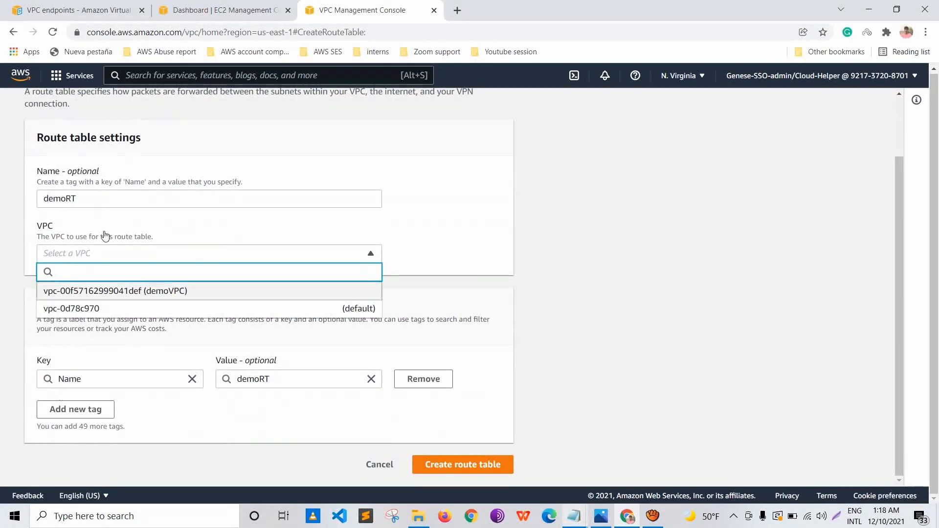
key("Return")
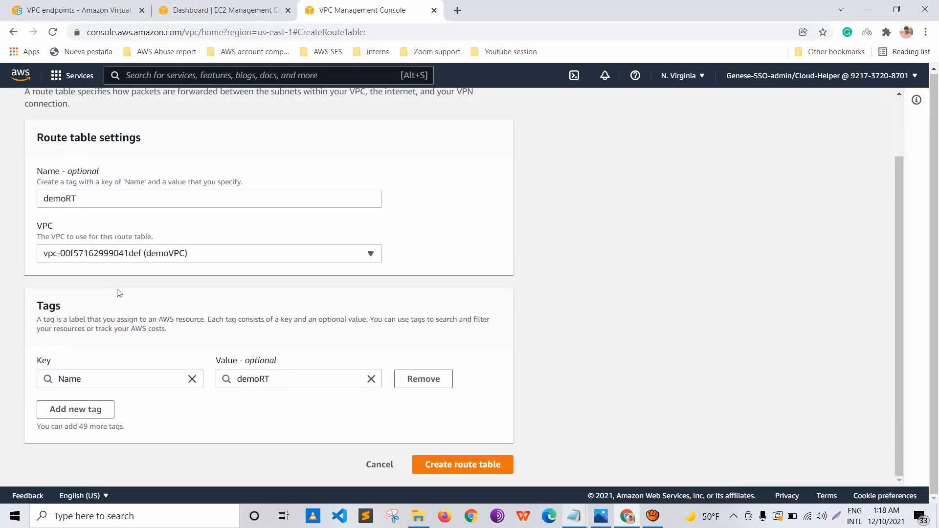
left_click(443, 464)
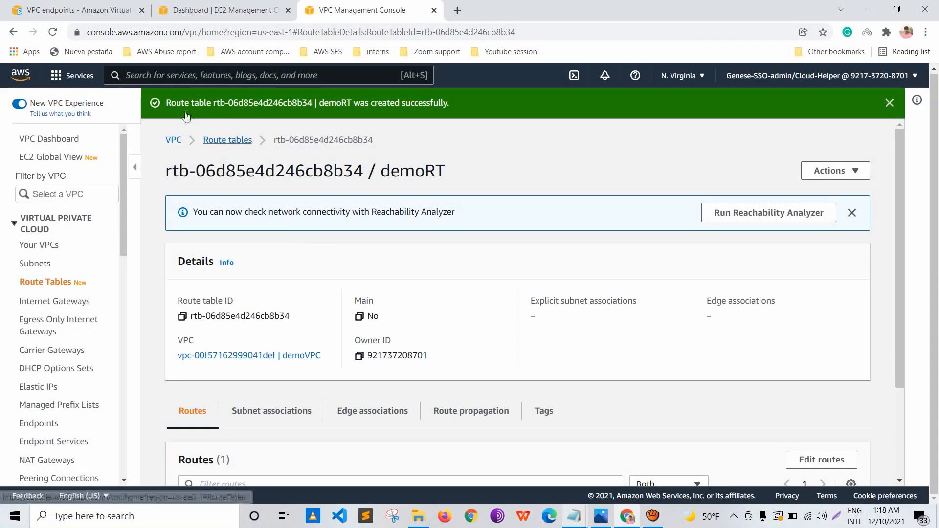
Step: Rename the demoRT route table to PublicdemoRT in the route table list and start creating another route table
left_click(228, 140)
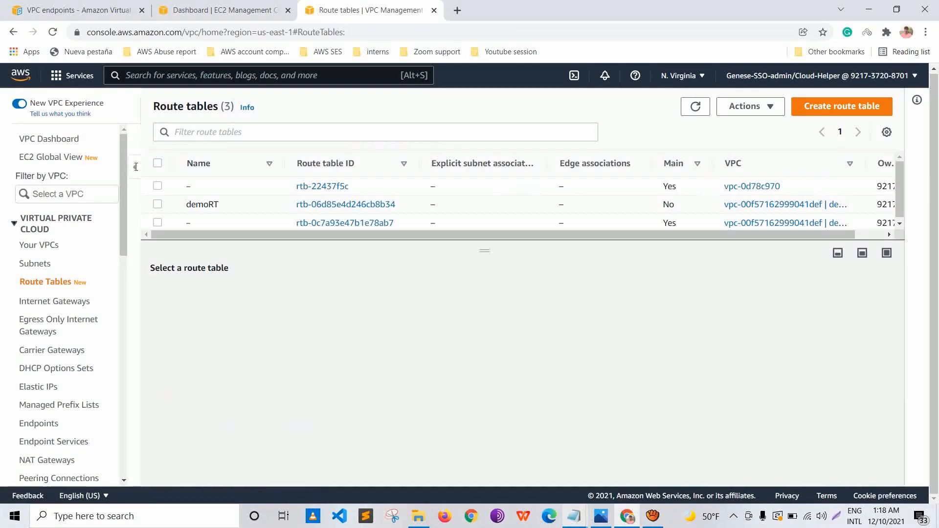
left_click(226, 204)
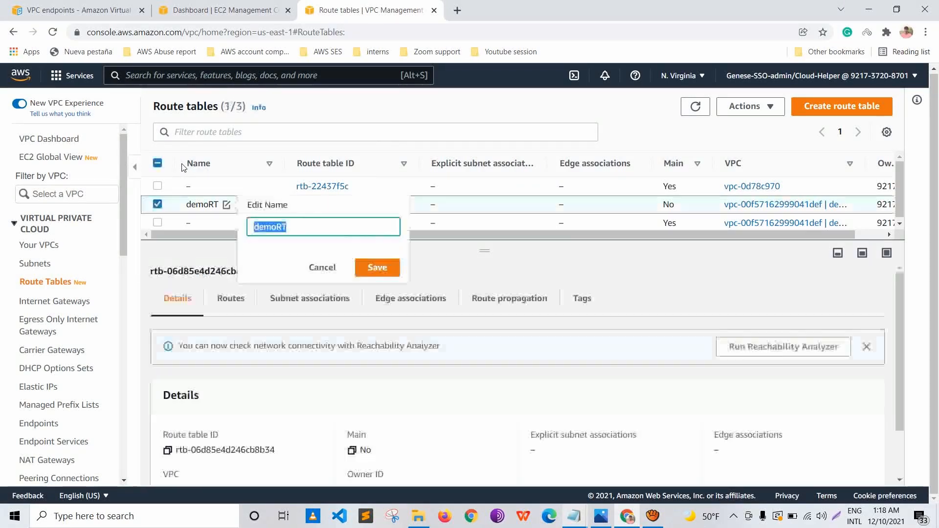
key("End")
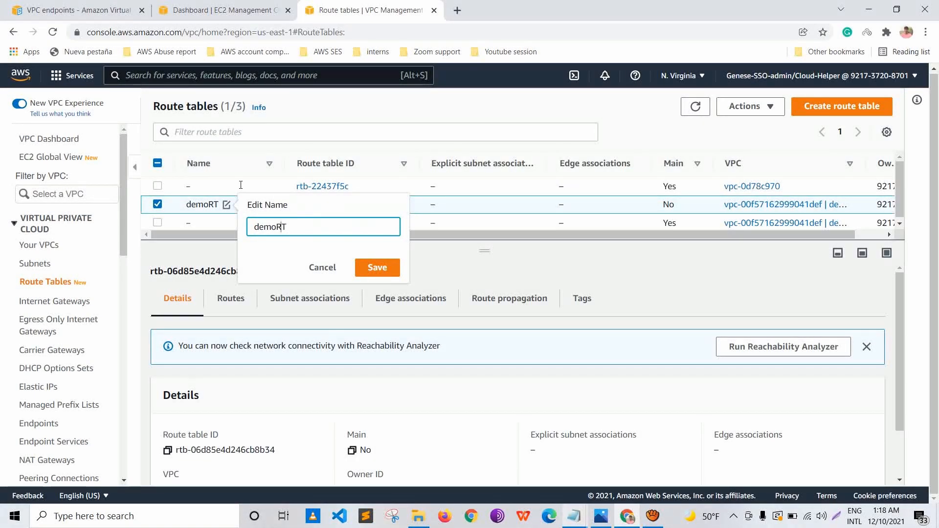
type("Public")
left_click(378, 267)
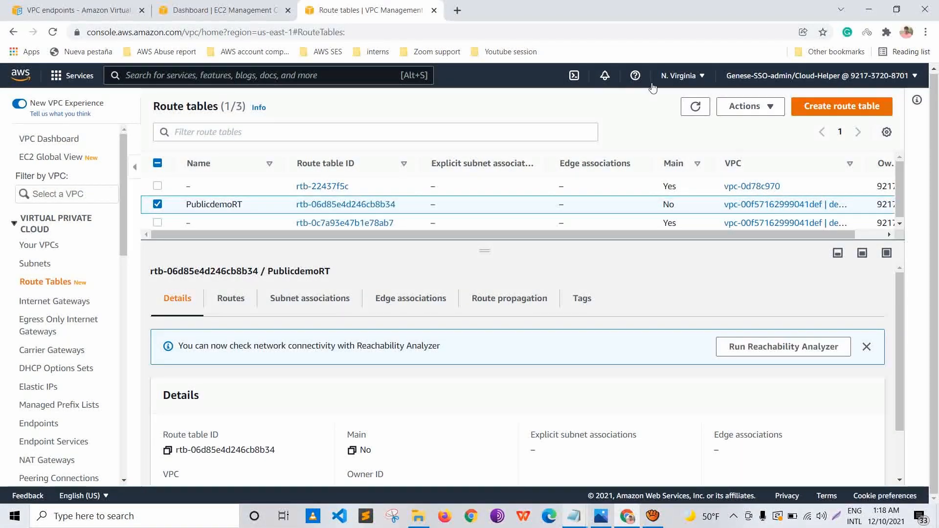
left_click(842, 107)
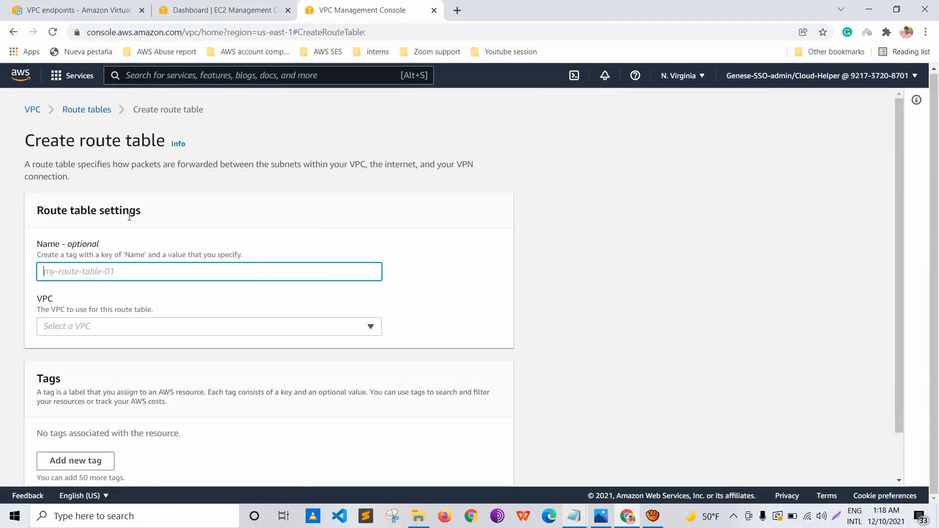
type("pRIVATE")
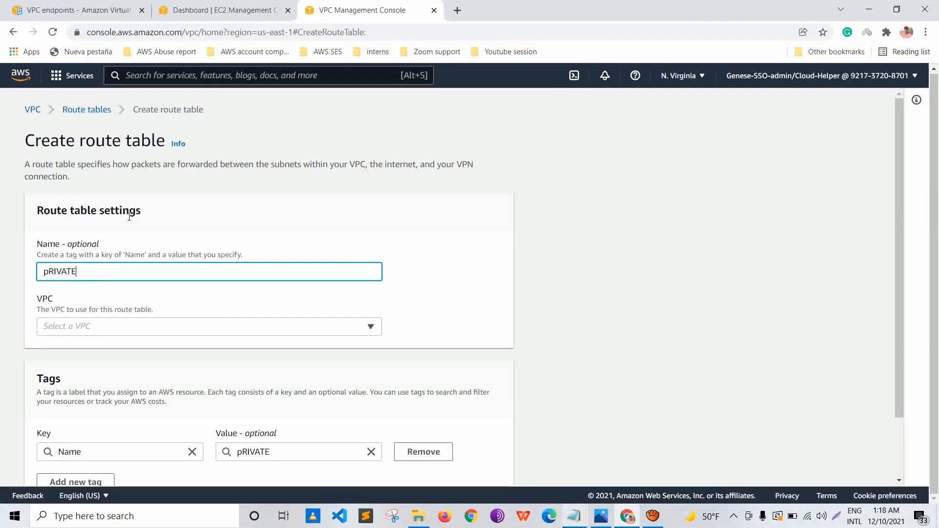
key("BackSpace")
key("BackSpace")
key("BackSpace")
key("BackSpace")
key("BackSpace")
key("BackSpace")
key("BackSpace")
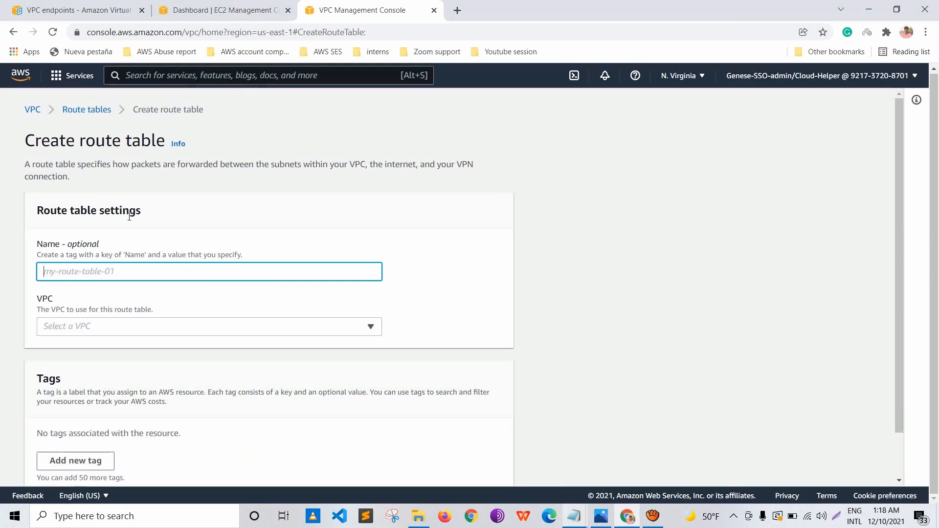
Step: Name the new route table PrivateDemoRT, assign it to demoVPC and create it
type("PrivateRT")
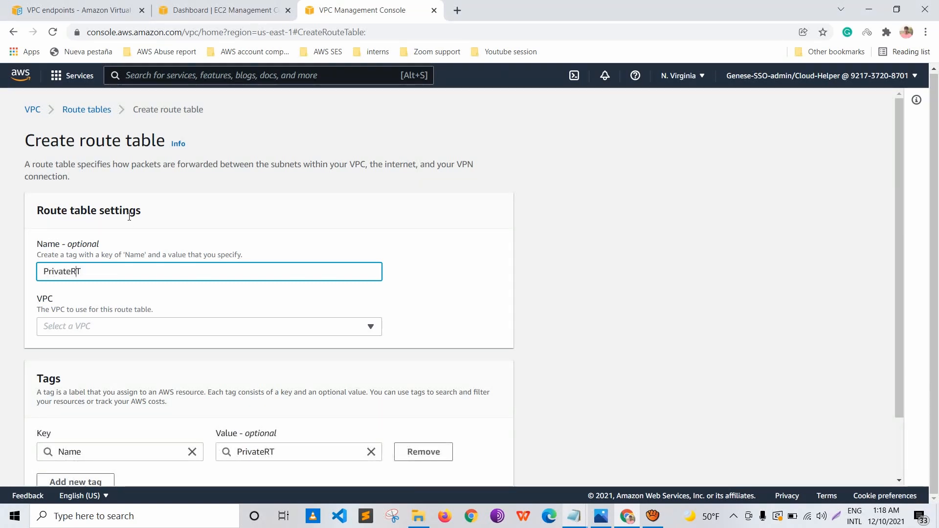
type("Demo")
scroll(137, 263, "down", 1)
left_click(108, 264)
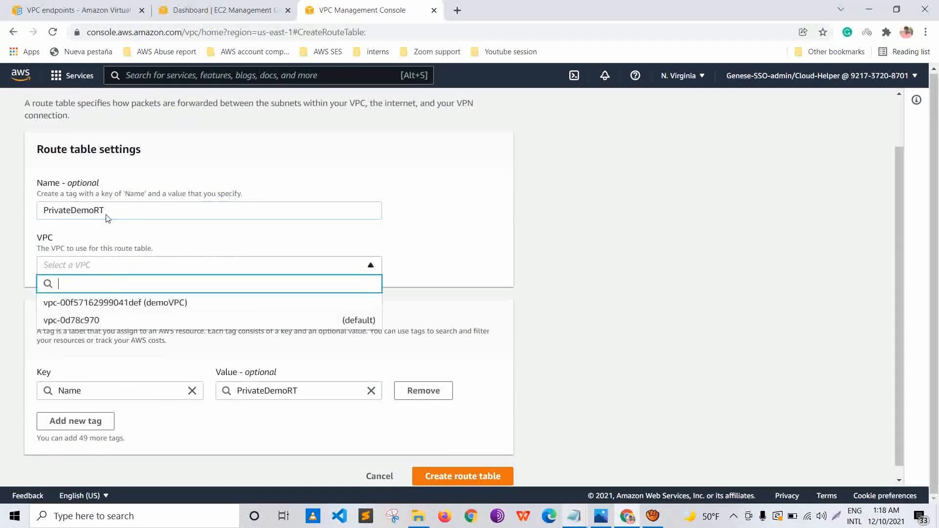
key("Down")
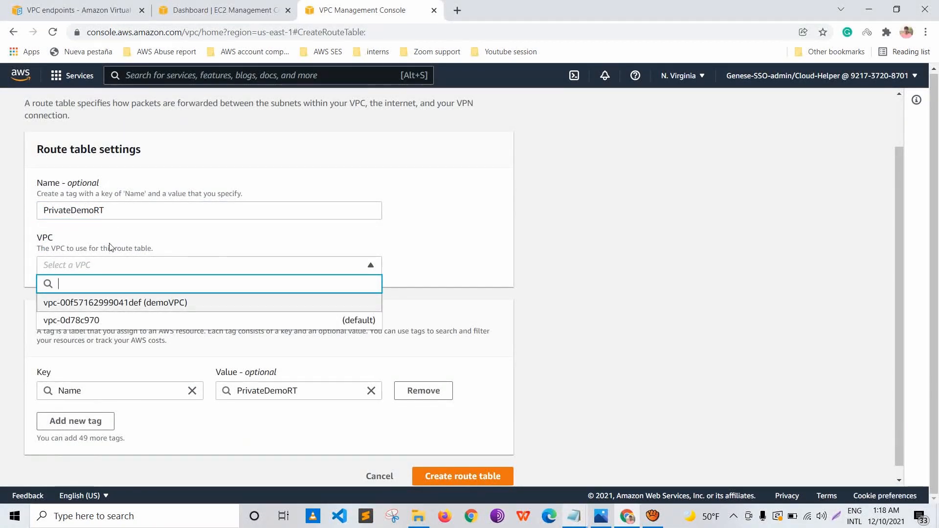
key("Return")
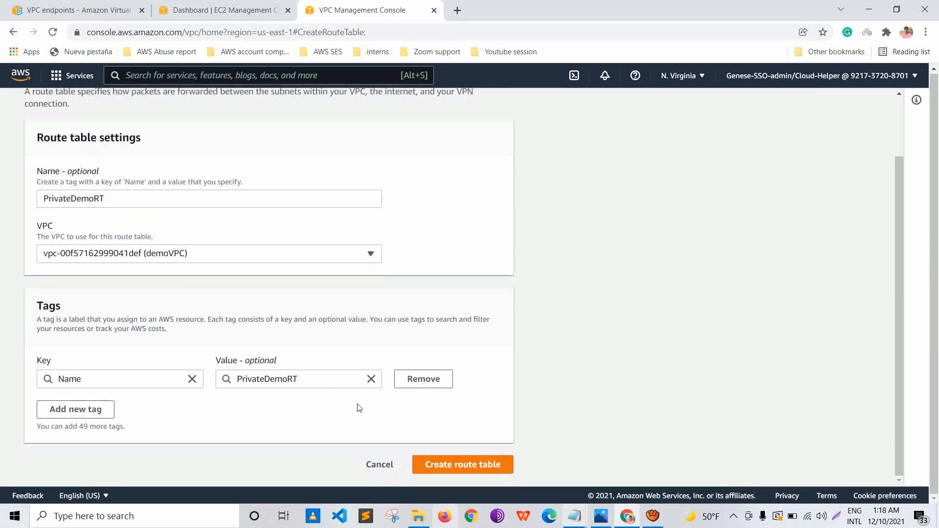
left_click(463, 464)
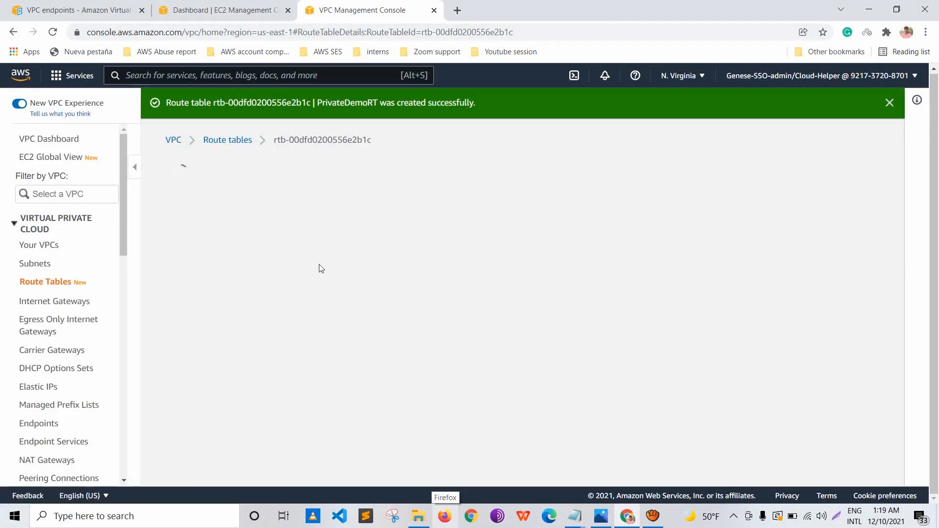
Step: Return to the route table list and check the PublicdemoRT and PrivateDemoRT entries
left_click(45, 282)
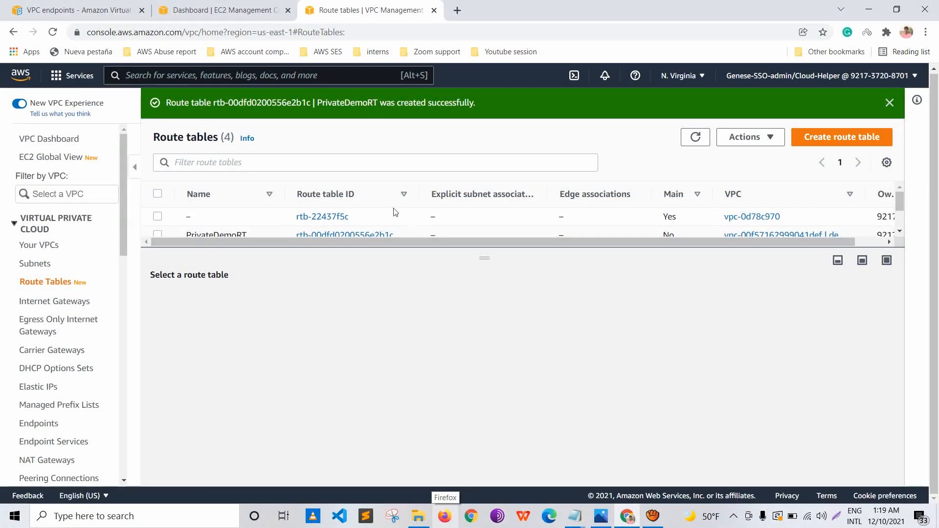
left_click(157, 253)
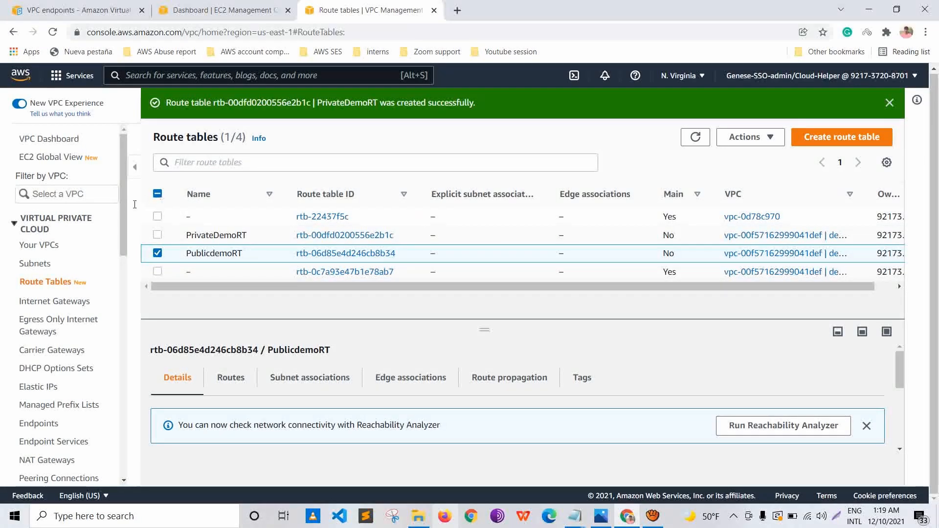
left_click(158, 253)
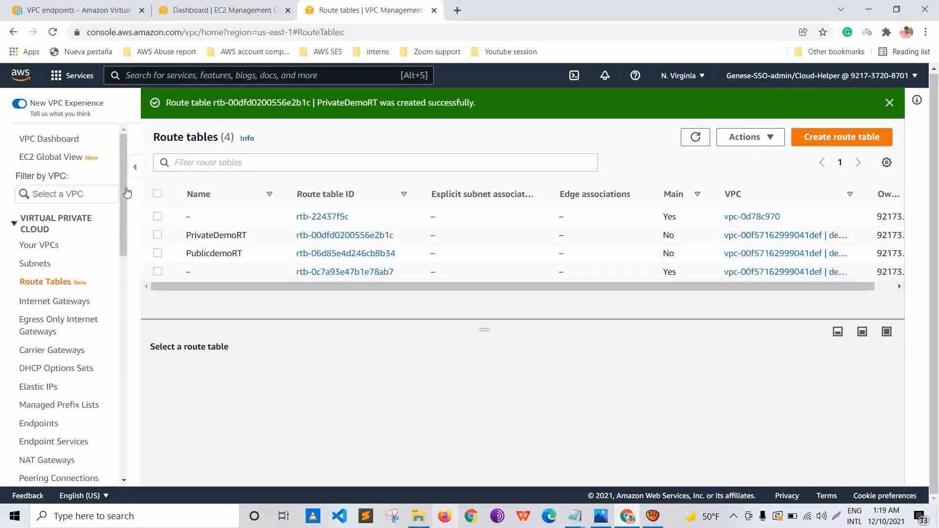
left_click(157, 235)
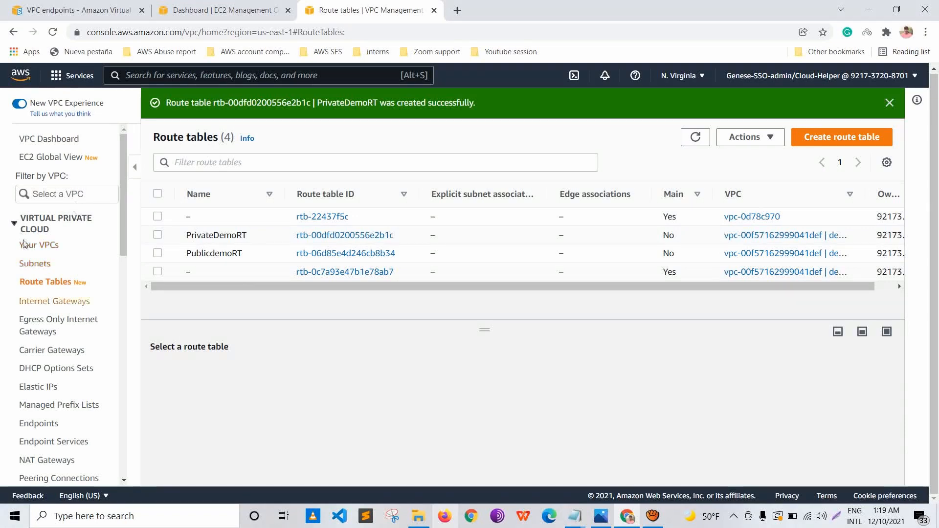
Step: Switch to the VPC Endpoints notes in Notepad and highlight the item about creating an internet gateway and attaching it to the Public RT
left_click(575, 516)
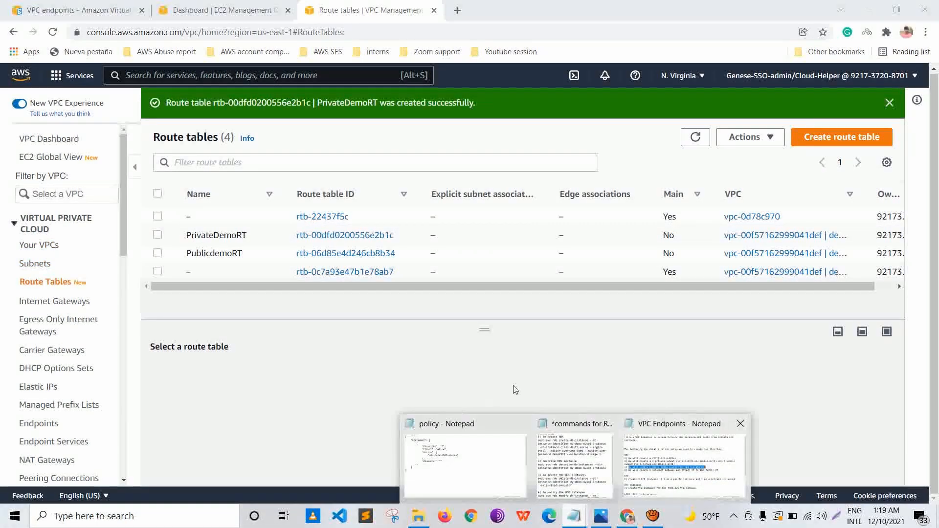
key("alt+Tab")
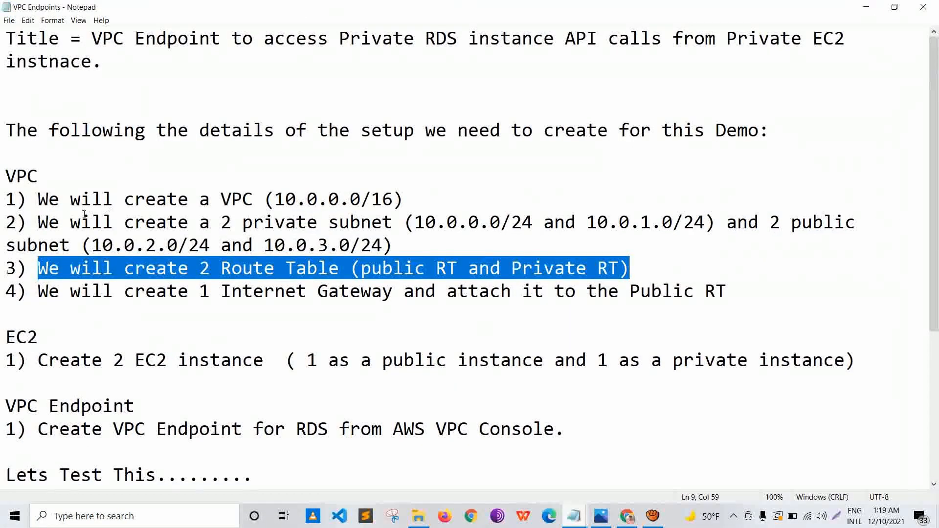
key("Left")
key("Down")
key("shift+Right")
key("shift+Right")
key("shift+Right")
key("shift+Right")
key("shift+Right")
key("shift+Right")
key("shift+Right")
key("shift+Right")
key("shift+Right")
key("shift+Right")
key("shift+Right")
key("shift+Right")
key("shift+Right")
key("shift+Right")
key("shift+Right")
key("shift+Right")
key("shift+Right")
key("shift+Right")
key("shift+Right")
key("shift+Right")
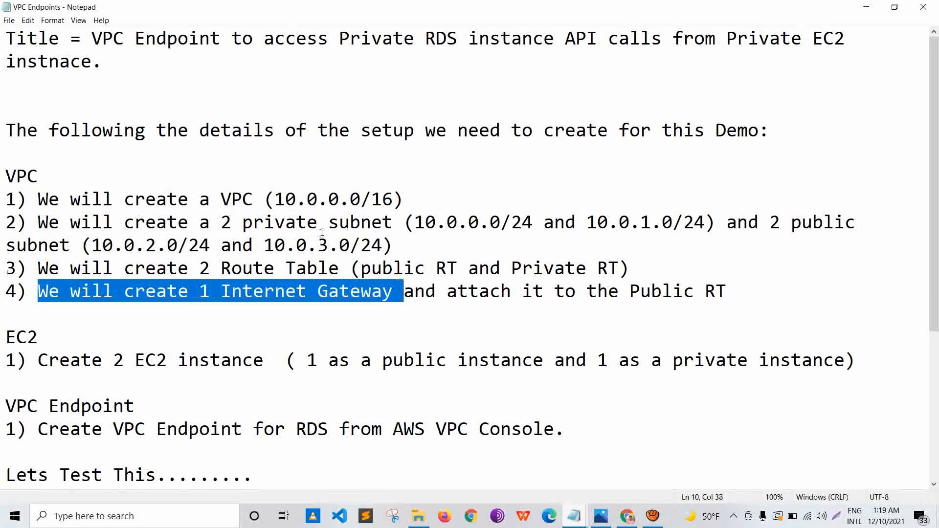
key("shift+Right")
key("shift+Right")
key("shift+Right")
key("shift+Right")
key("shift+Right")
key("shift+Right")
key("shift+Right")
key("shift+Right")
key("shift+Right")
key("shift+Right")
key("shift+Right")
key("shift+Right")
key("shift+Right")
key("shift+Right")
key("shift+Right")
key("shift+Right")
key("shift+Right")
key("shift+Right")
key("shift+Right")
key("shift+Right")
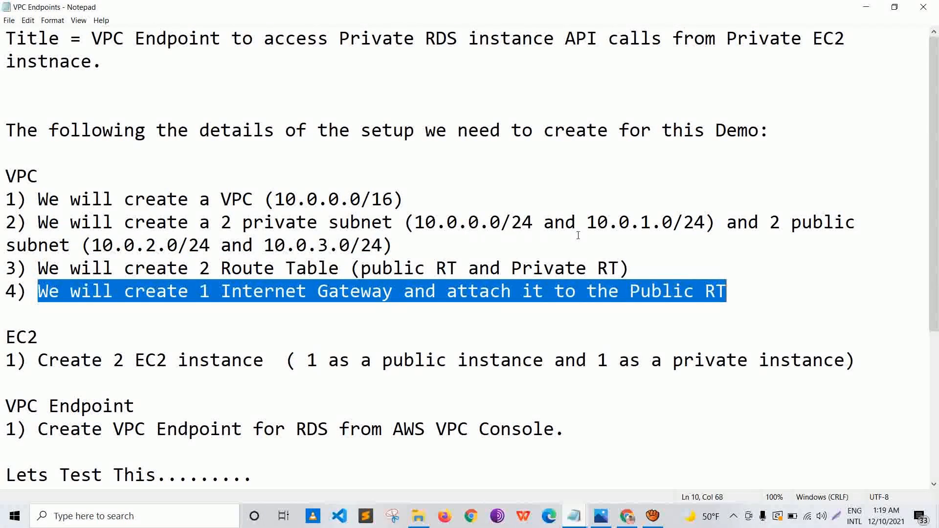
Step: Switch back to the AWS console and create an internet gateway named demo-IGW
mouse_move(574, 516)
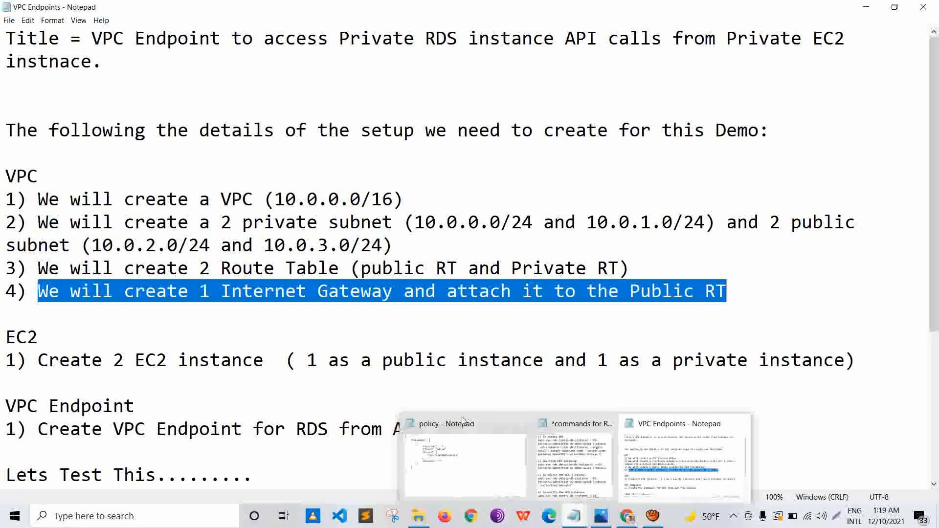
mouse_move(574, 481)
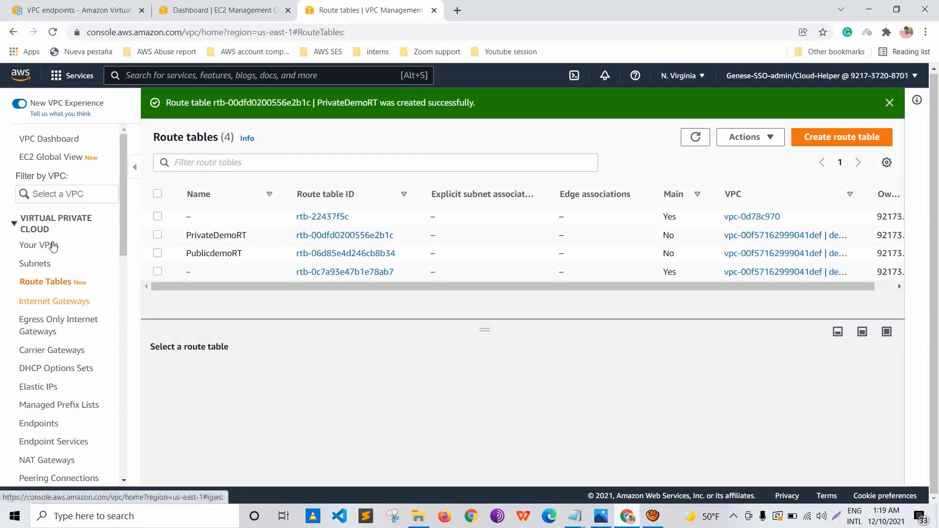
left_click(54, 301)
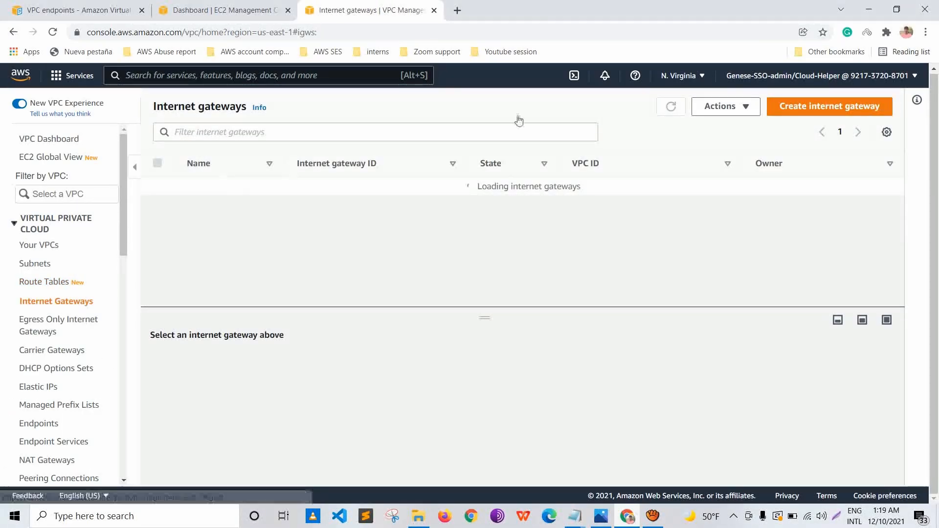
left_click(828, 105)
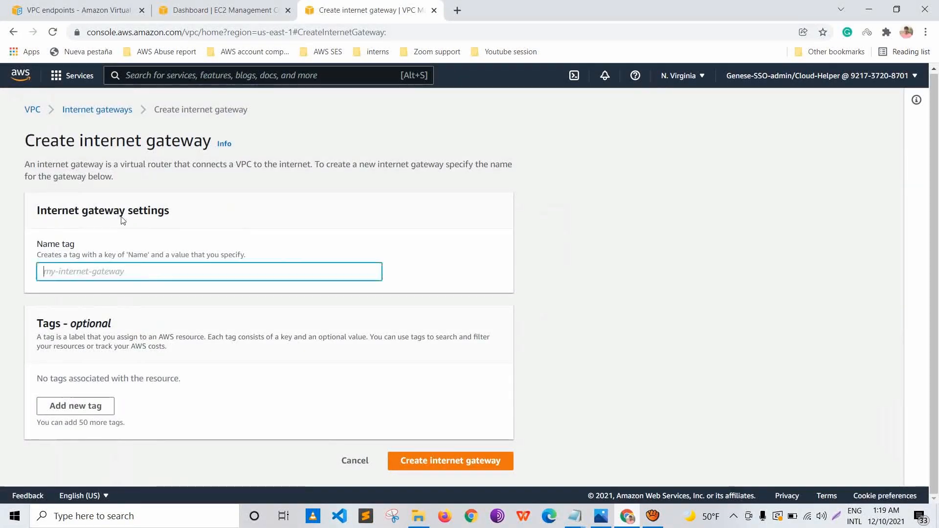
type("demo-IGW")
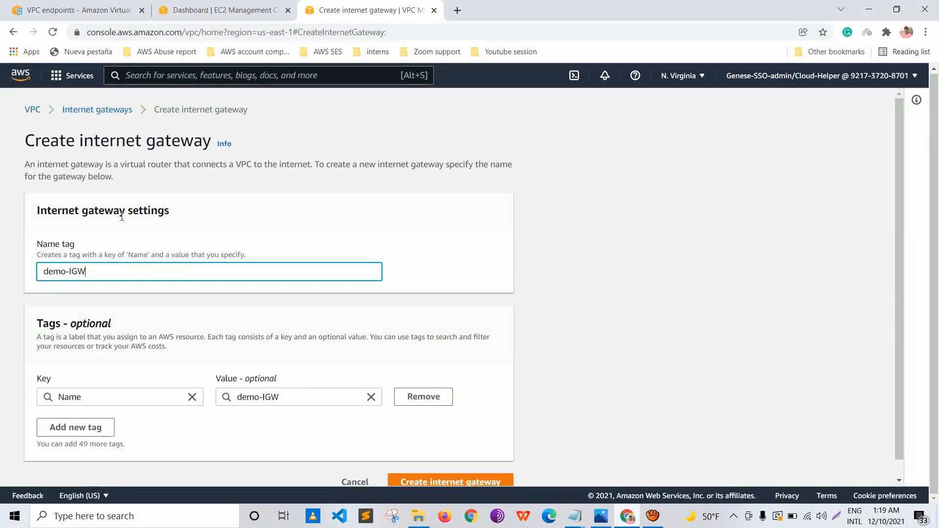
scroll(120, 218, "down", 1)
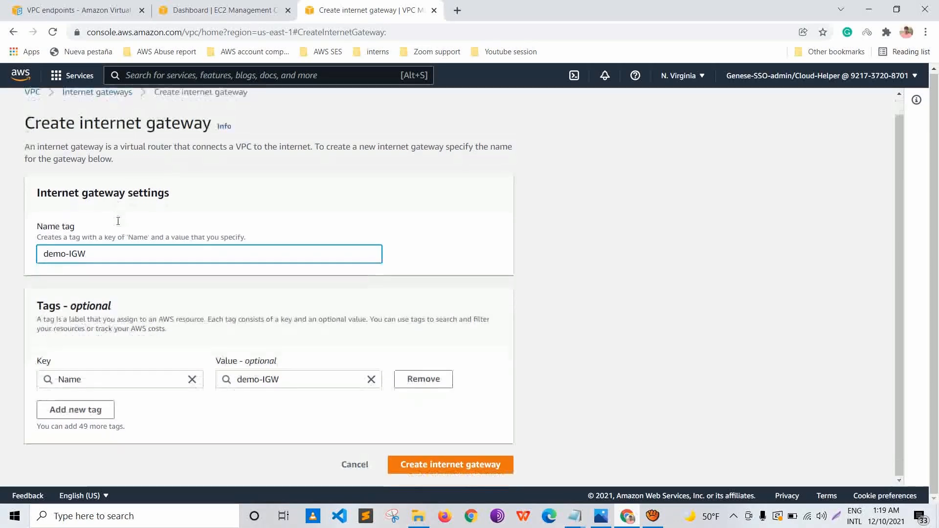
left_click(450, 465)
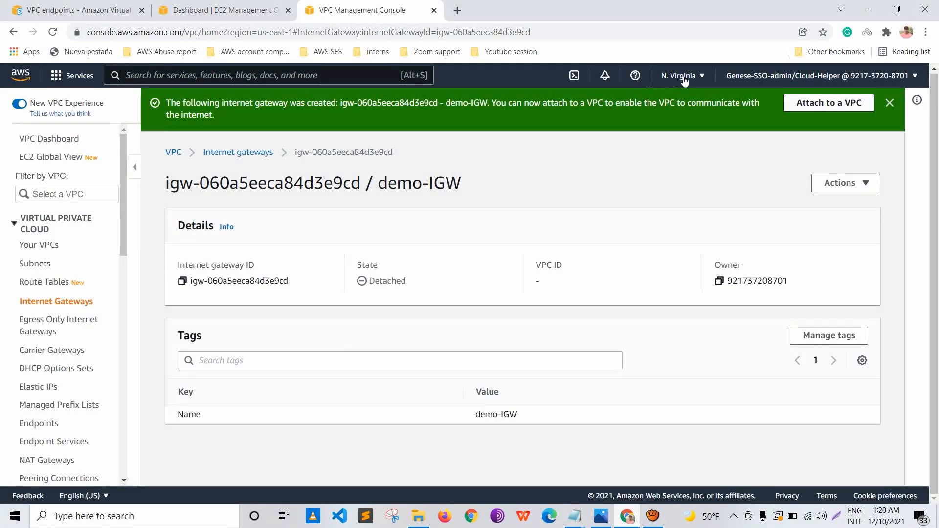
Step: Attach the demo-IGW internet gateway to demoVPC
left_click(829, 102)
left_click(113, 252)
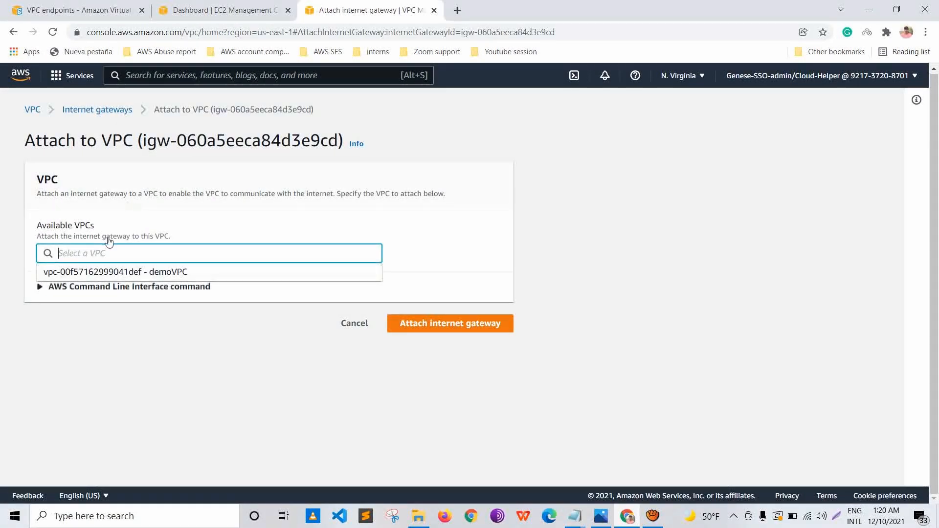
left_click(370, 272)
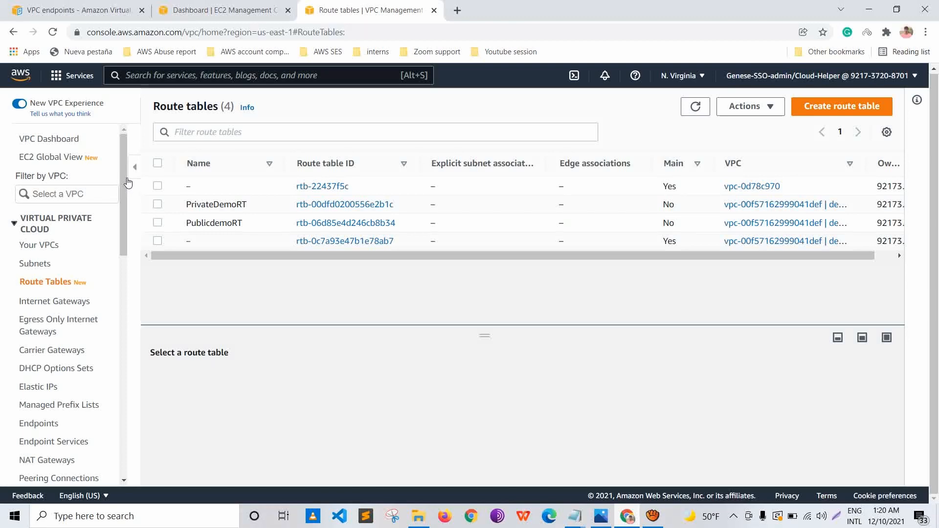
Step: Associate PublicSubnet1 and PublicSubnet2 with the PublicdemoRT route table and save the associations
left_click(214, 223)
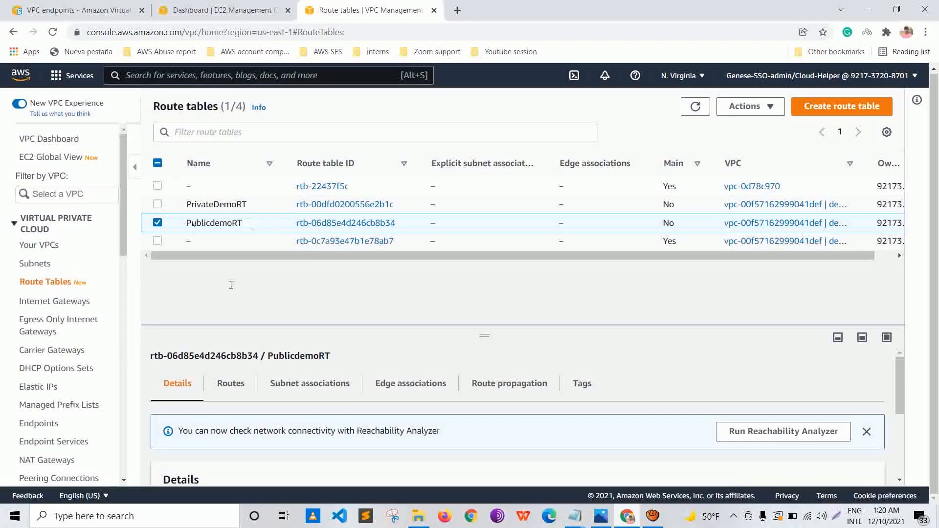
left_click_drag(391, 265, 238, 224)
left_click(304, 277)
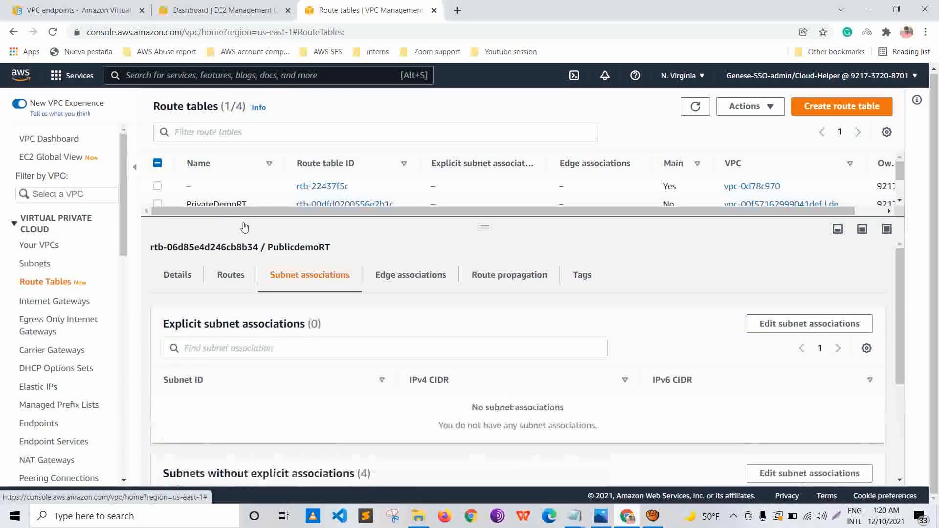
scroll(306, 278, "down", 2)
scroll(244, 222, "up", 2)
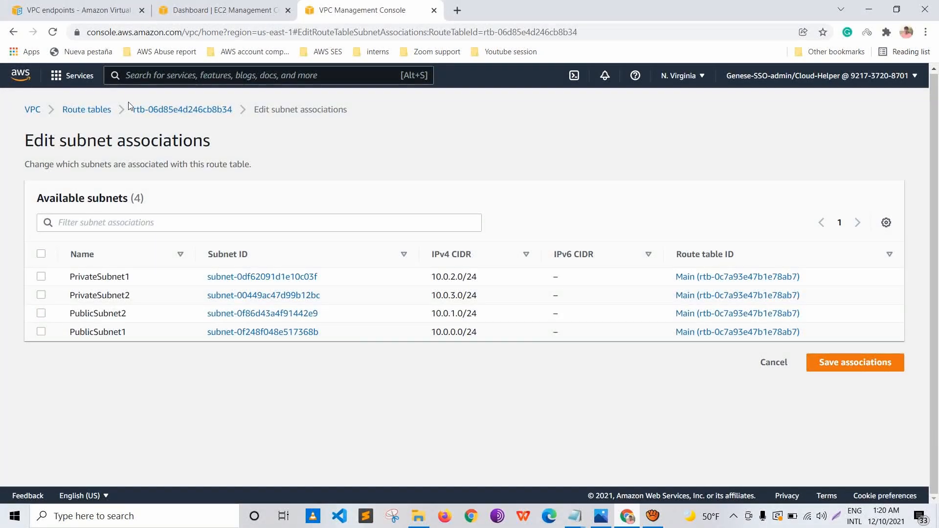
left_click(41, 331)
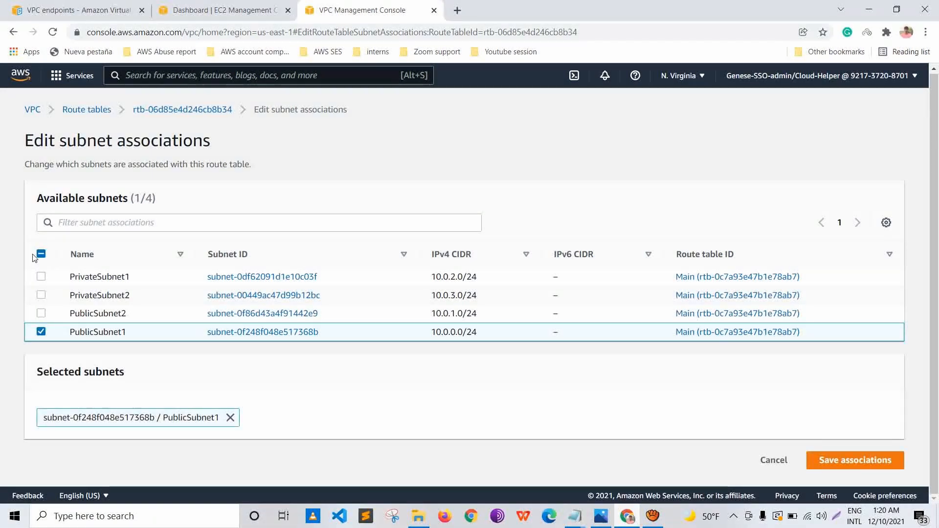
left_click(41, 313)
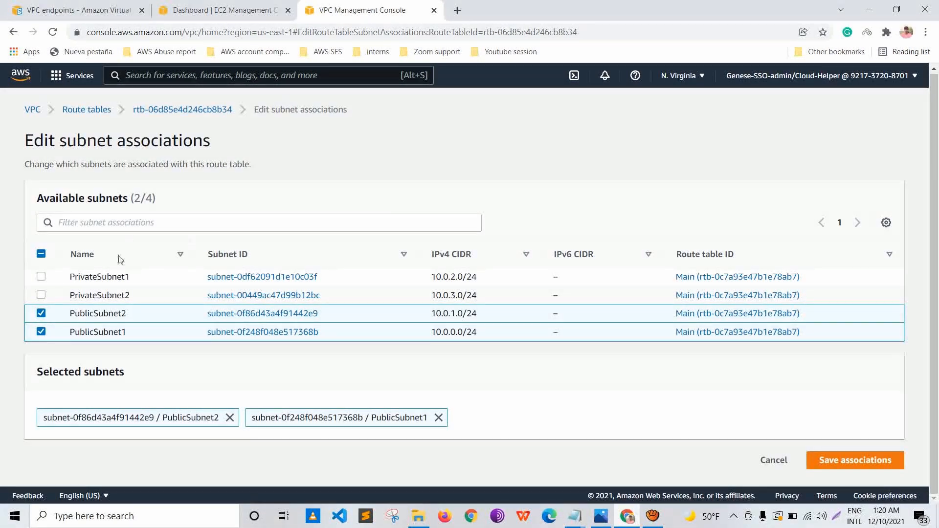
left_click(856, 460)
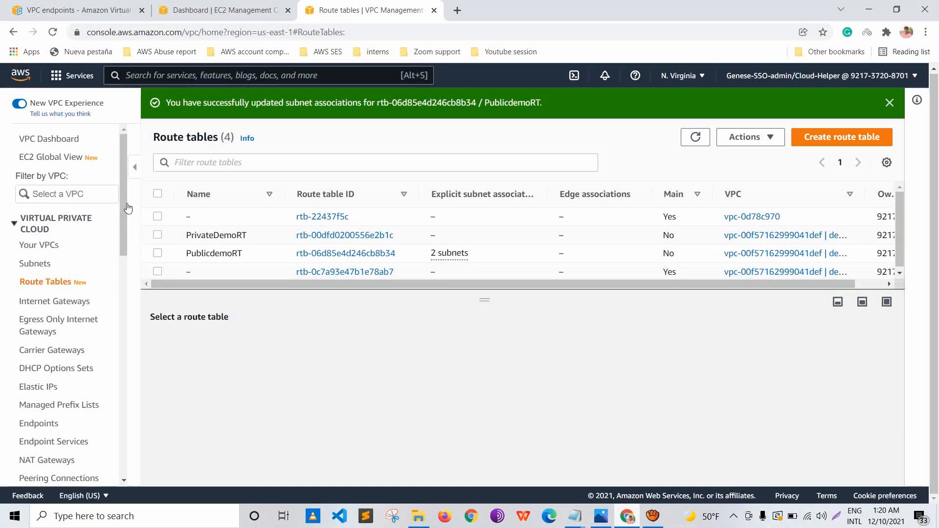
Step: Edit the routes of PublicdemoRT and add a route with destination 0.0.0.0/0
left_click(157, 253)
left_click(231, 347)
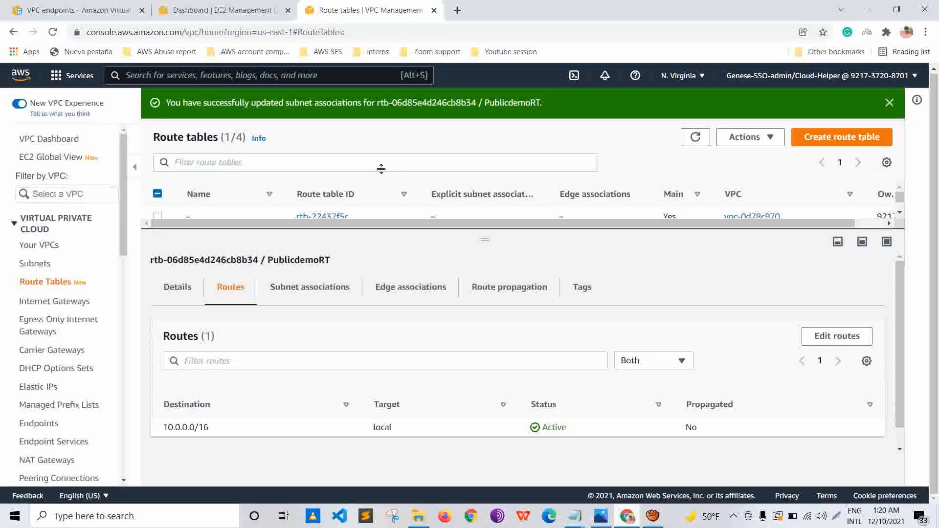
left_click(837, 336)
left_click(44, 258)
key("Down")
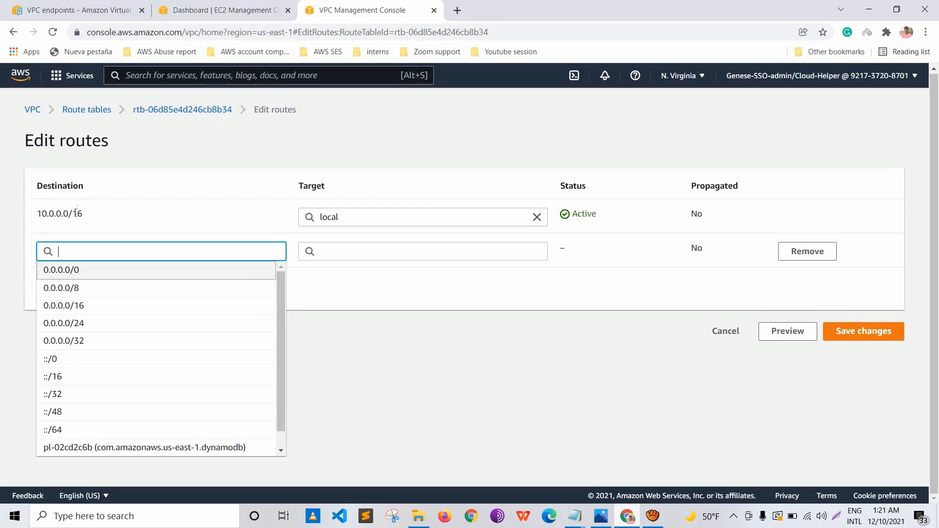
key("Return")
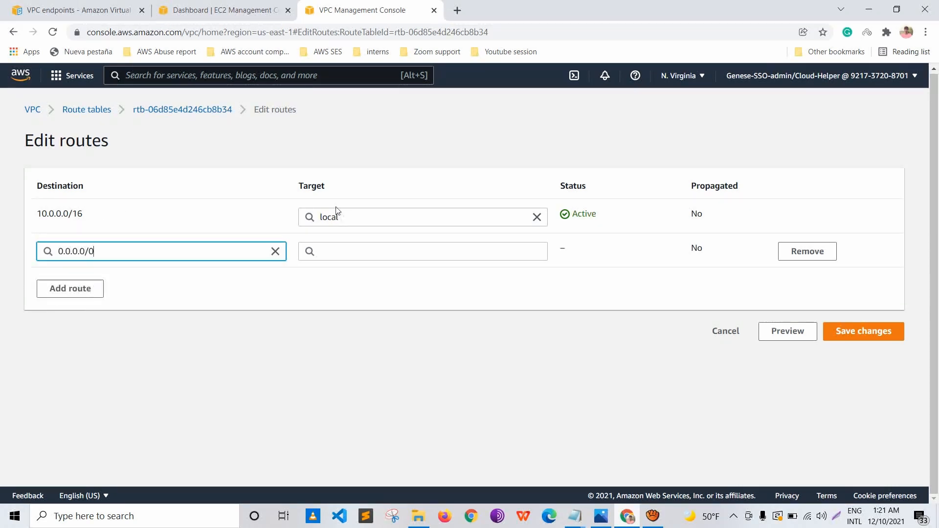
Step: Set the 0.0.0.0/0 route's target to the internet gateway demo-IGW and save the route changes
left_click(333, 251)
key("Down")
key("Down")
key("Down")
key("Down")
key("Down")
key("Down")
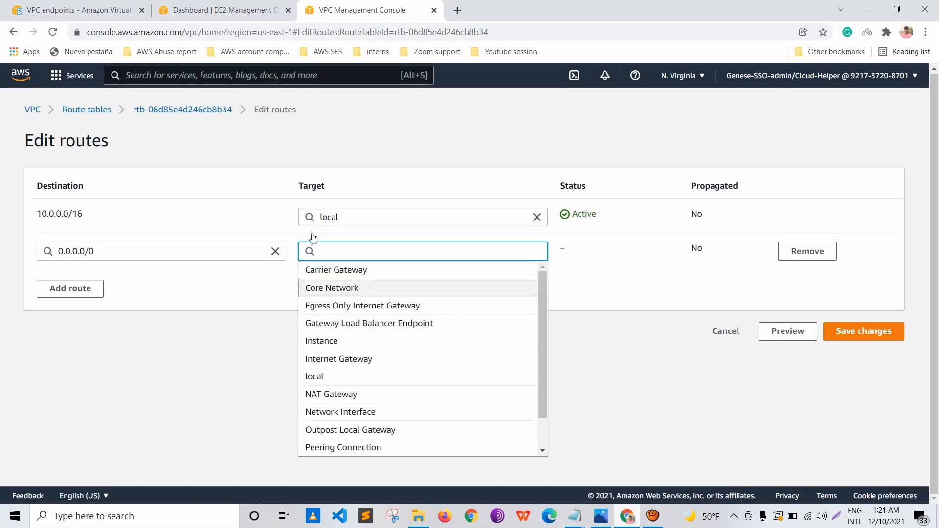
key("Return")
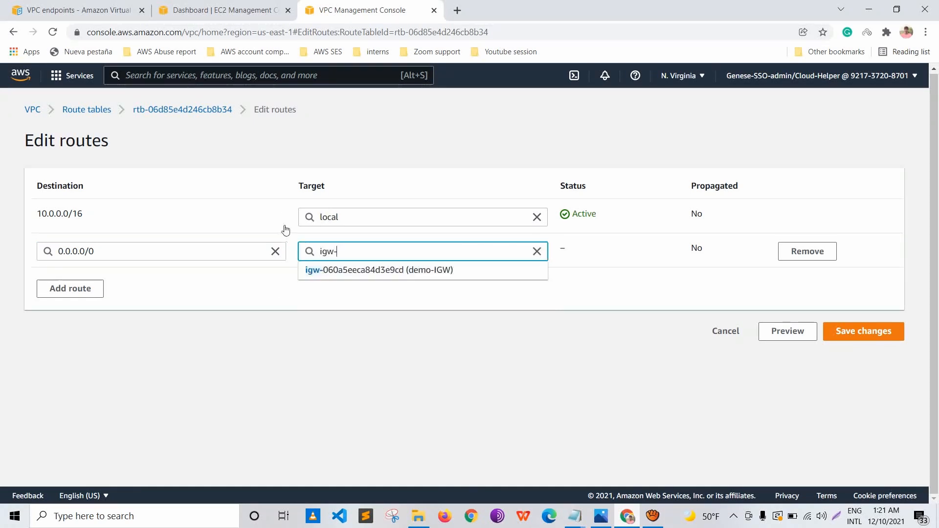
key("Down")
key("Return")
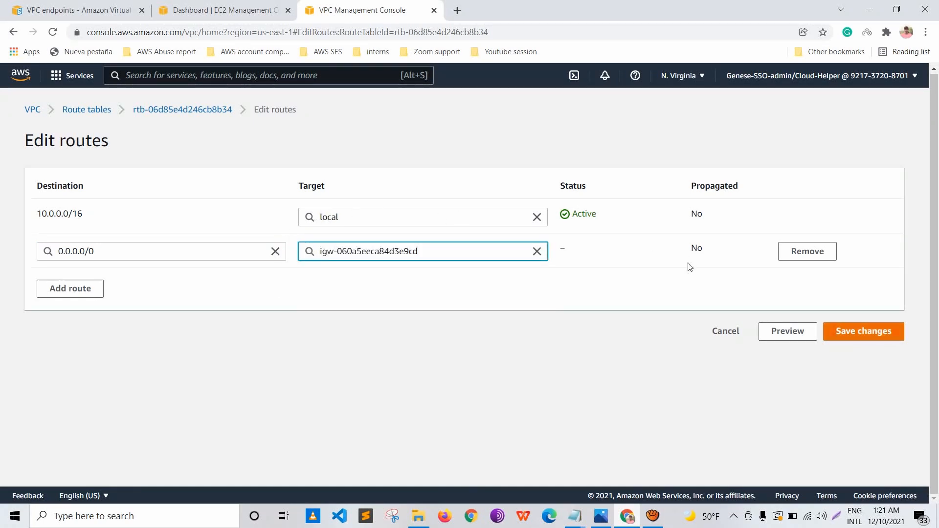
key("Return")
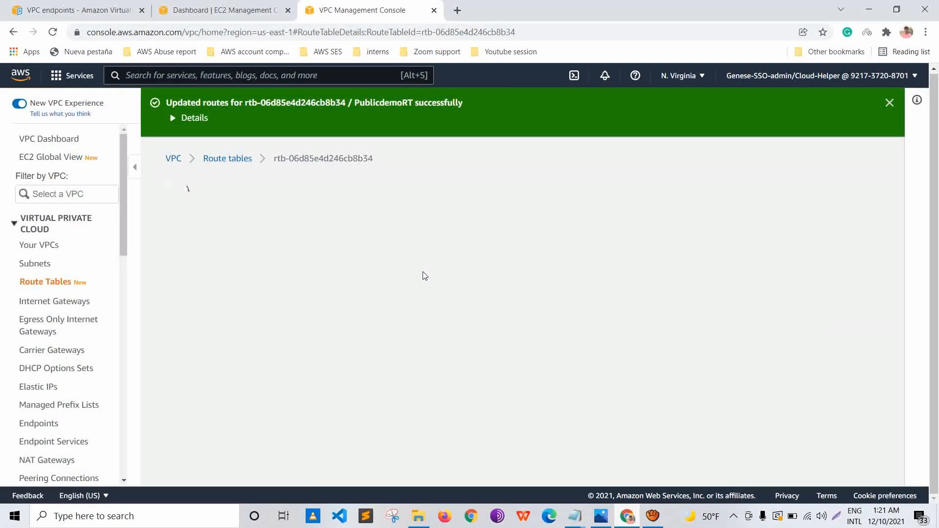
scroll(424, 275, "down", 3)
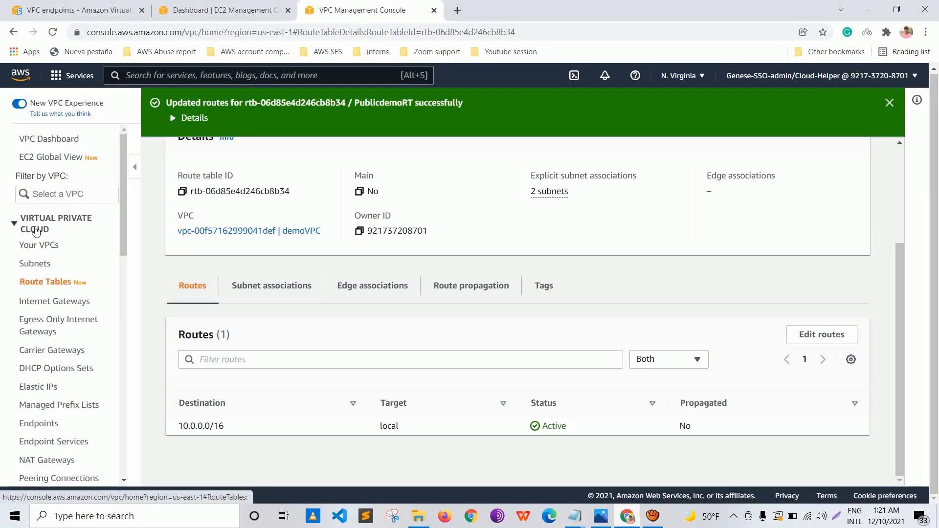
Step: Return to the route table list, select PrivateDemoRT and review its routes
left_click(45, 282)
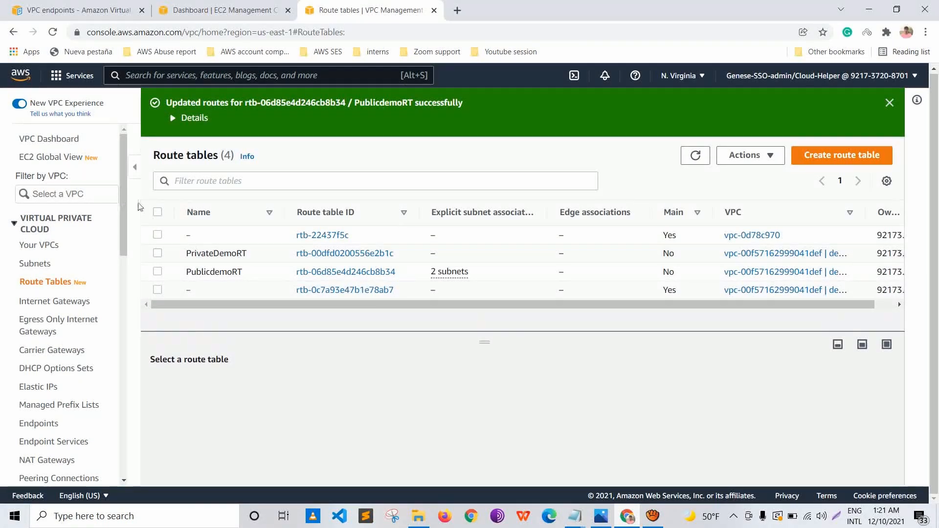
left_click(157, 253)
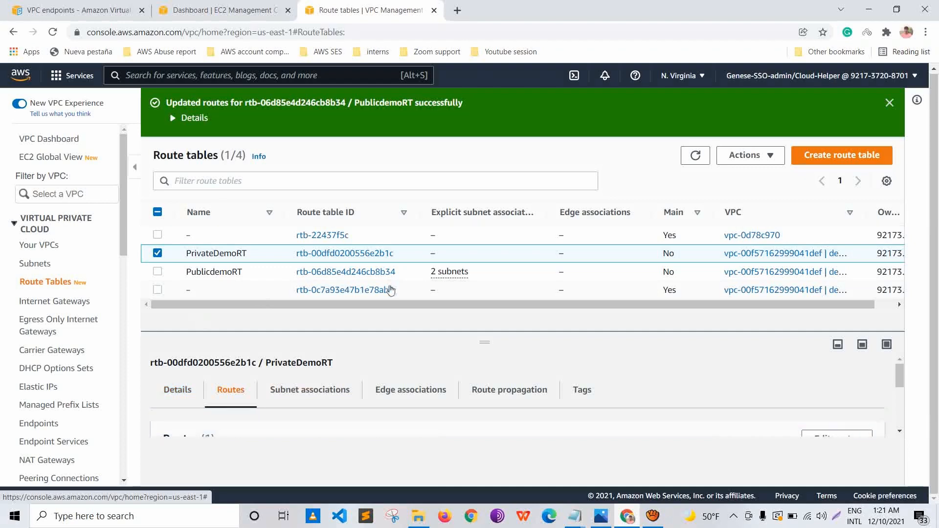
left_click_drag(390, 332, 388, 188)
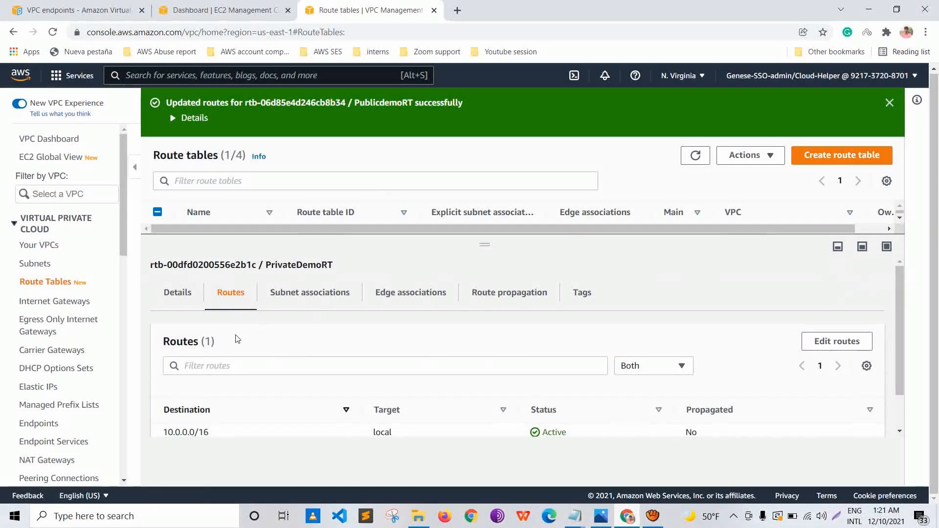
scroll(237, 333, "down", 1)
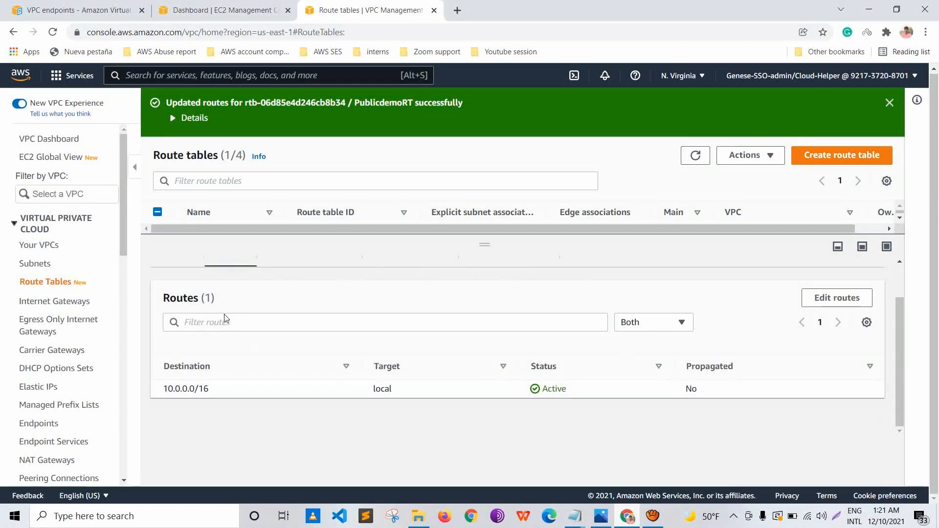
scroll(226, 320, "up", 1)
scroll(233, 273, "down", 1)
scroll(232, 273, "up", 1)
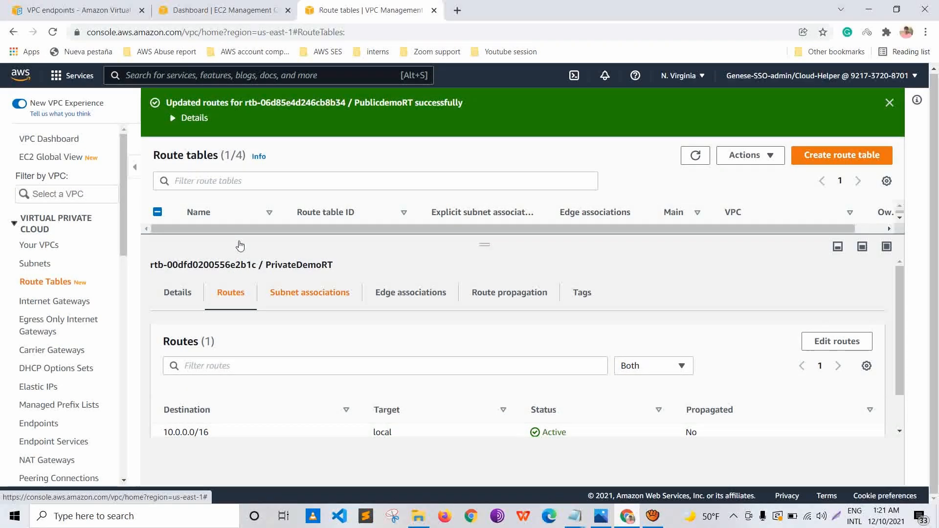
Step: Associate PrivateSubnet1 and PrivateSubnet2 with the PrivateDemoRT route table and save the associations
left_click(300, 298)
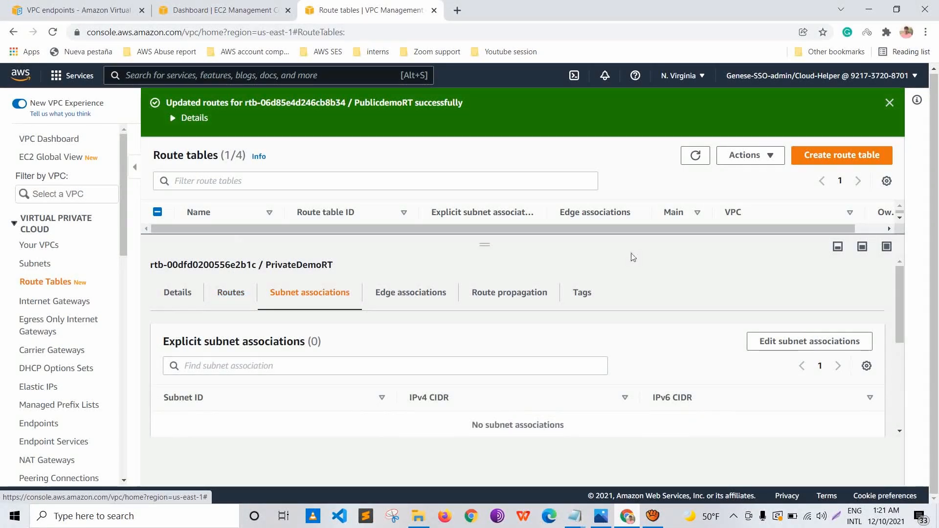
left_click(810, 341)
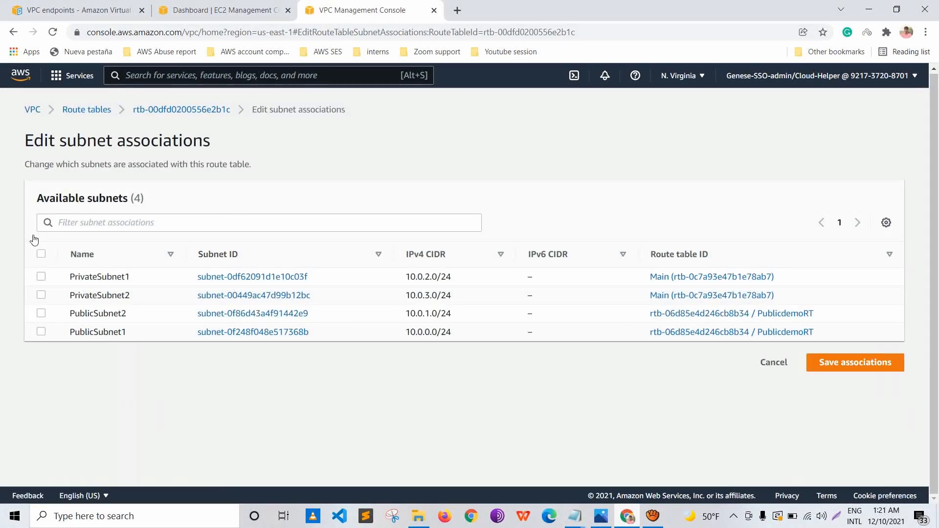
left_click(41, 276)
left_click(41, 295)
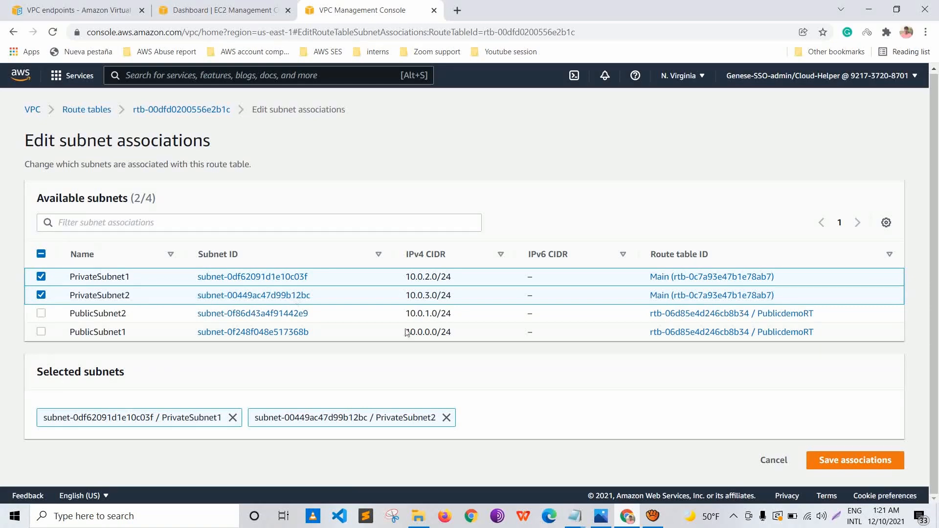
left_click(839, 461)
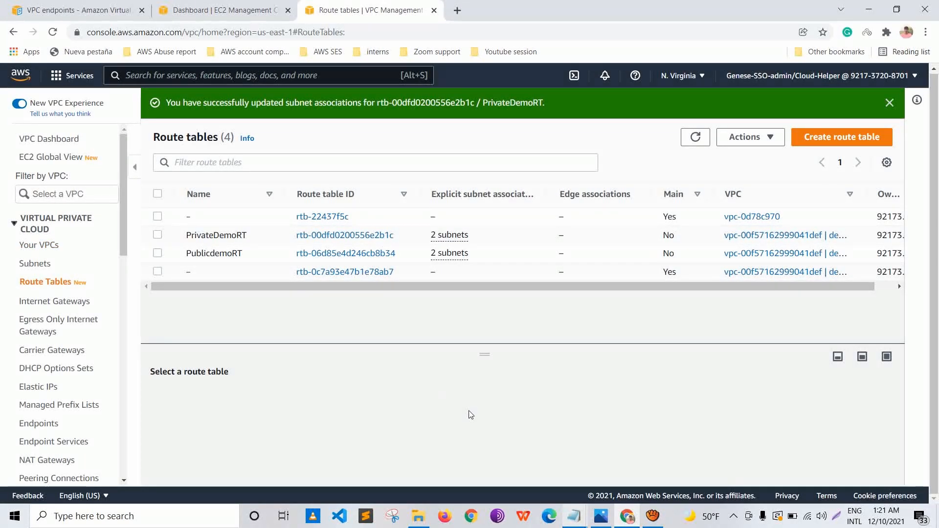
Step: Switch to the VPC Endpoints notes in Notepad and go through the VPC items on VPC, subnets, route tables and internet gateway, highlighting each
left_click(574, 516)
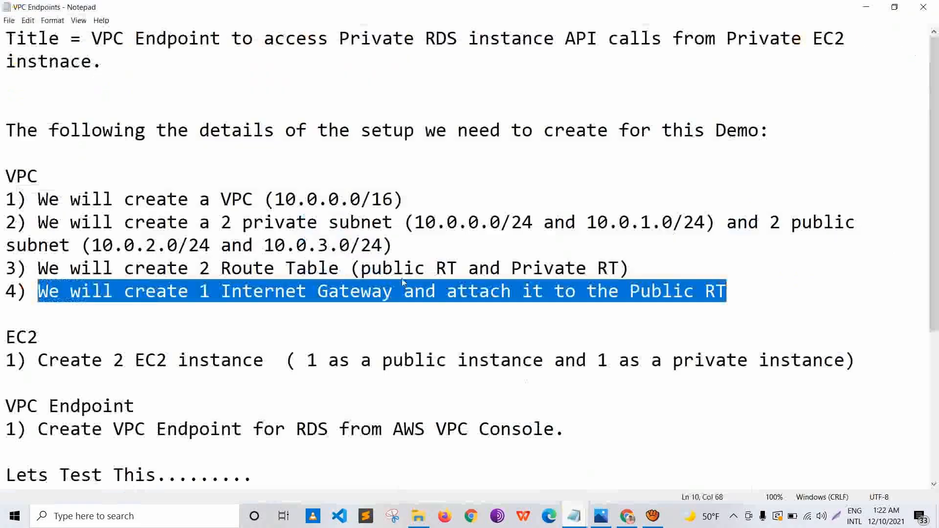
left_click(677, 452)
left_click(402, 206)
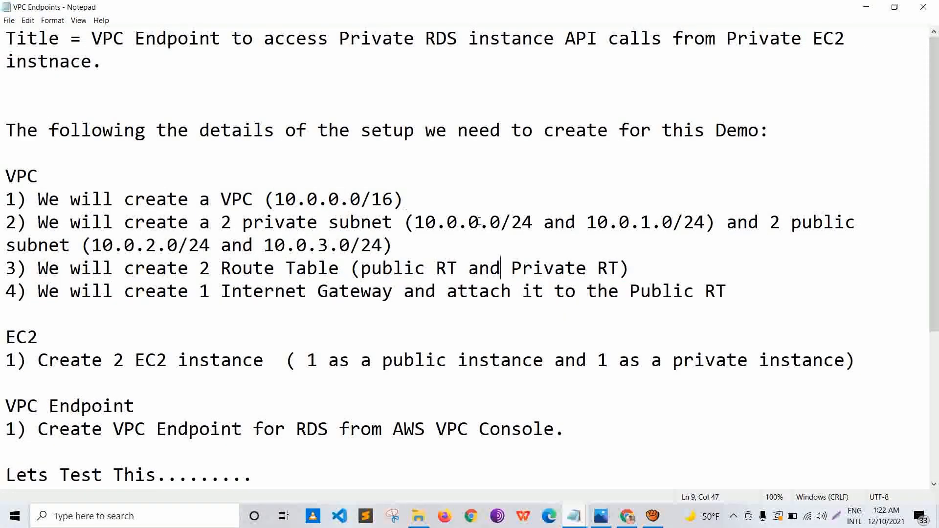
left_click_drag(728, 292, 213, 163)
left_click(23, 152)
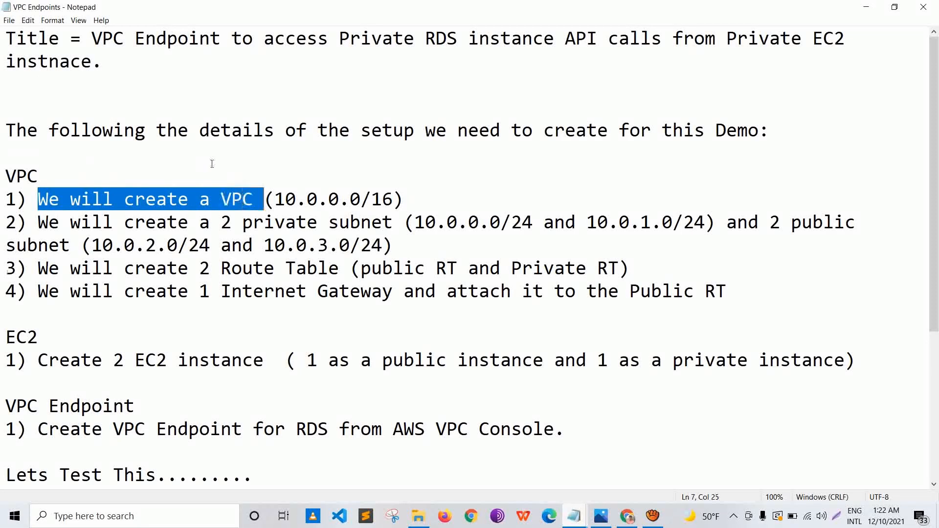
left_click_drag(56, 178, 303, 190)
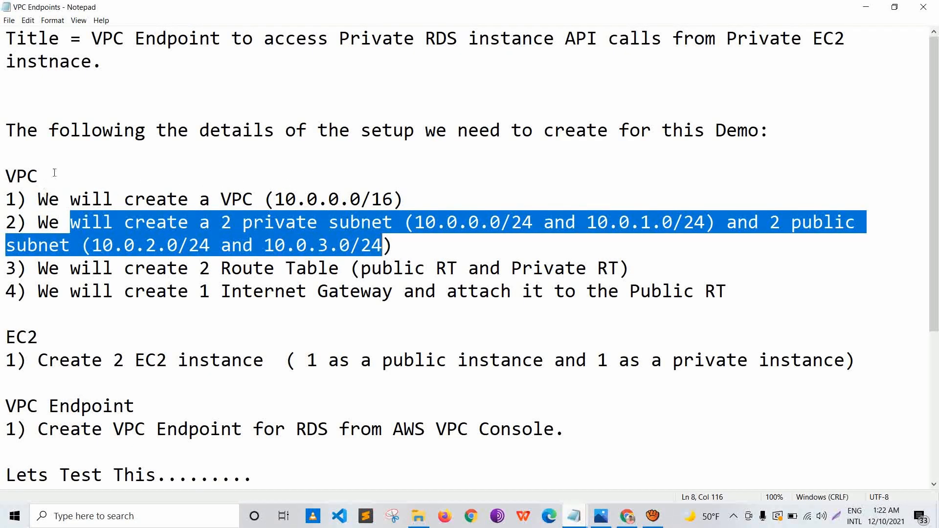
left_click_drag(172, 222, 445, 221)
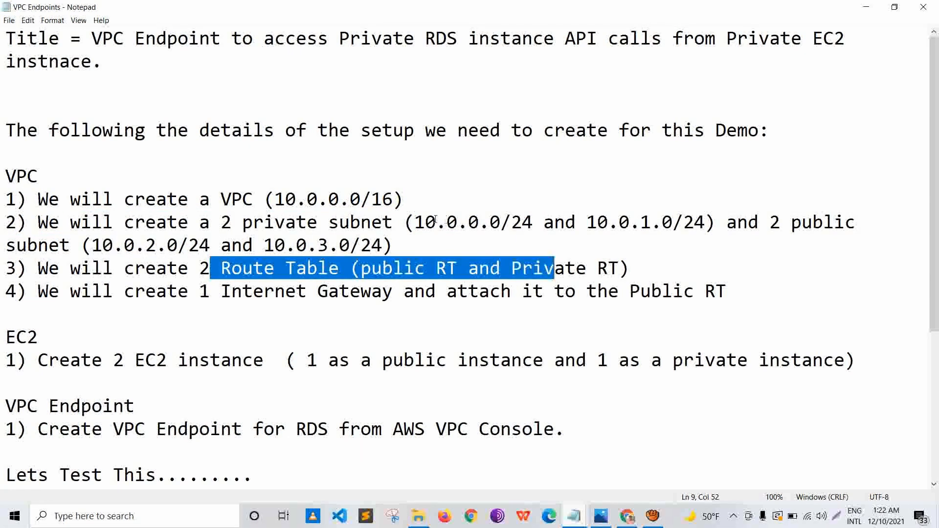
left_click_drag(38, 235, 329, 248)
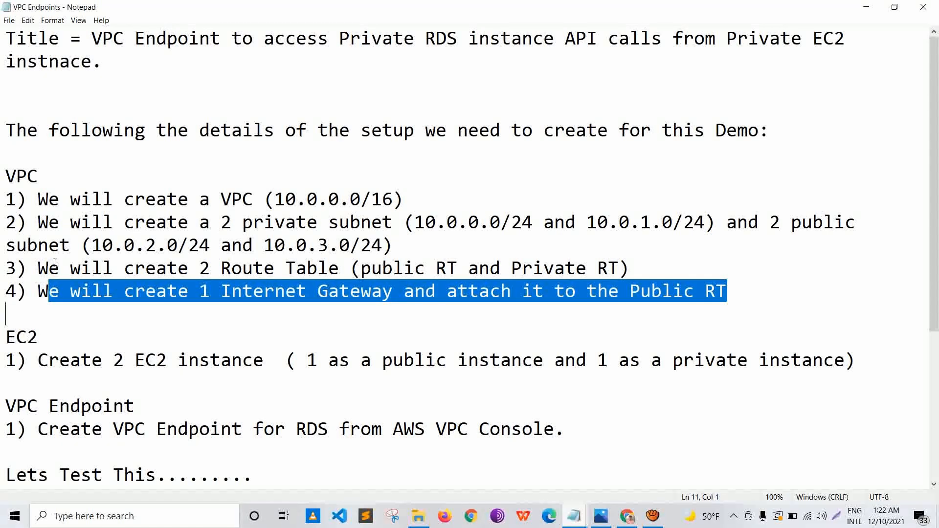
Step: Highlight the EC2 heading and its item about creating one public and one private instance, and clear the selection
key("Down")
key("End")
key("shift+Home")
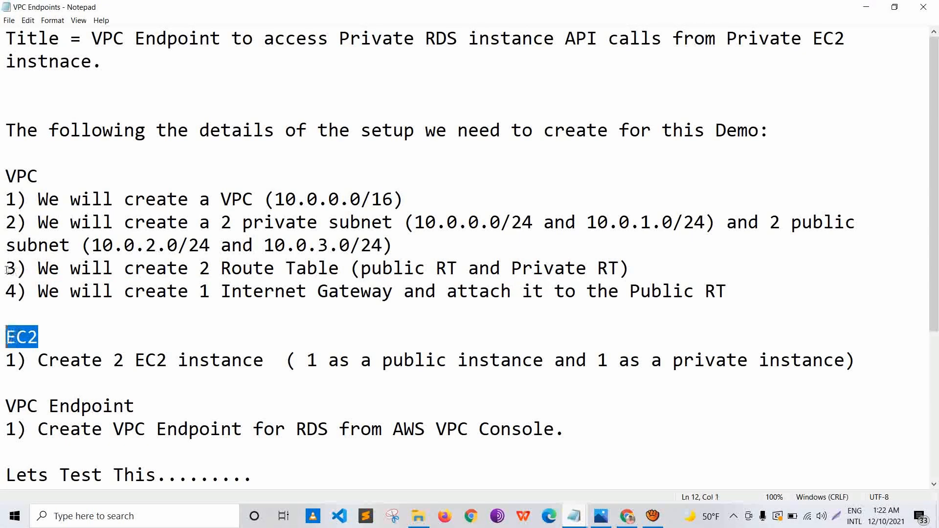
key("End")
key("shift+Left")
key("shift+Left")
key("shift+Left")
key("Down")
key("ctrl+Right")
key("ctrl+Right")
key("shift+End")
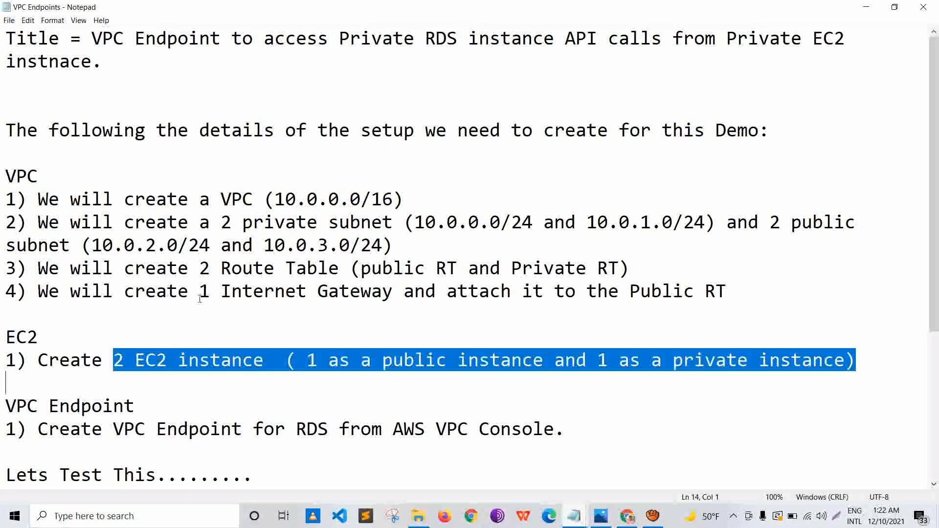
key("Down")
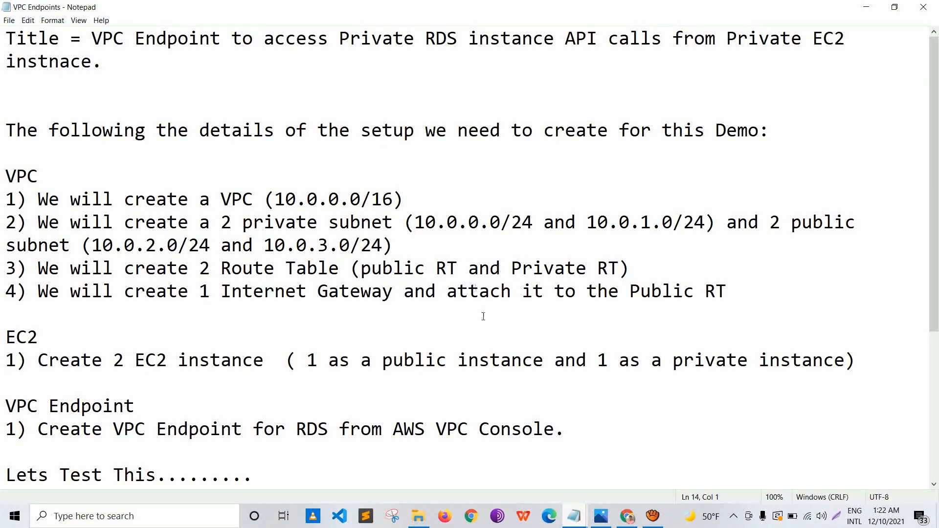
mouse_move(629, 516)
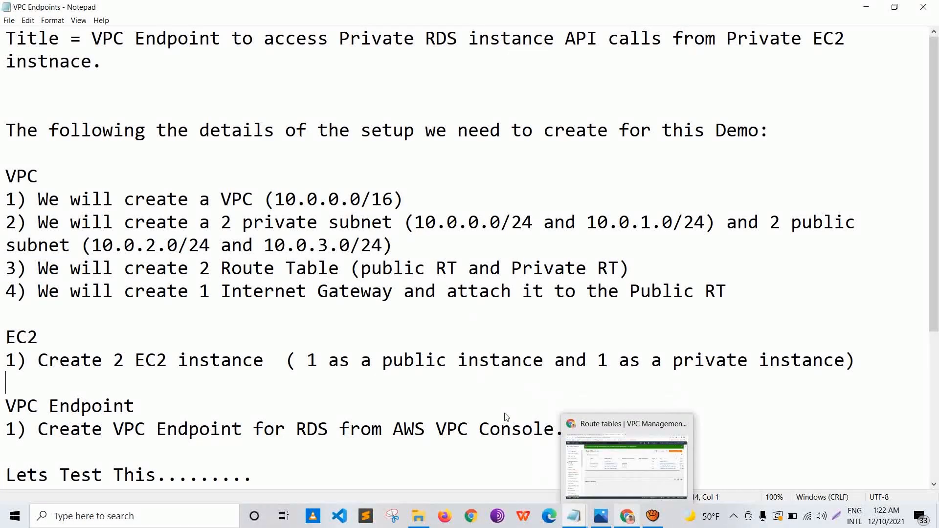
Step: Switch to the EC2 console in Chrome, list the instances without the running-state filter, and start launching a new instance
left_click(626, 460)
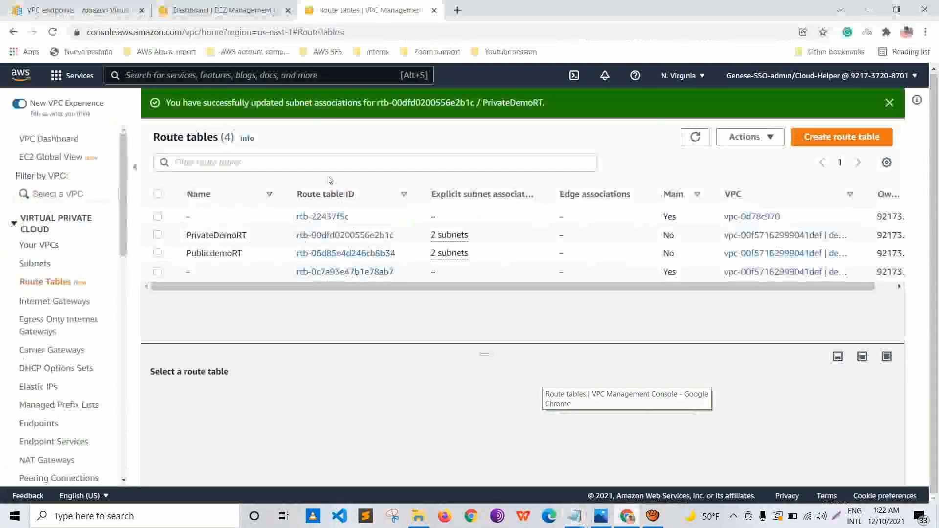
left_click(217, 9)
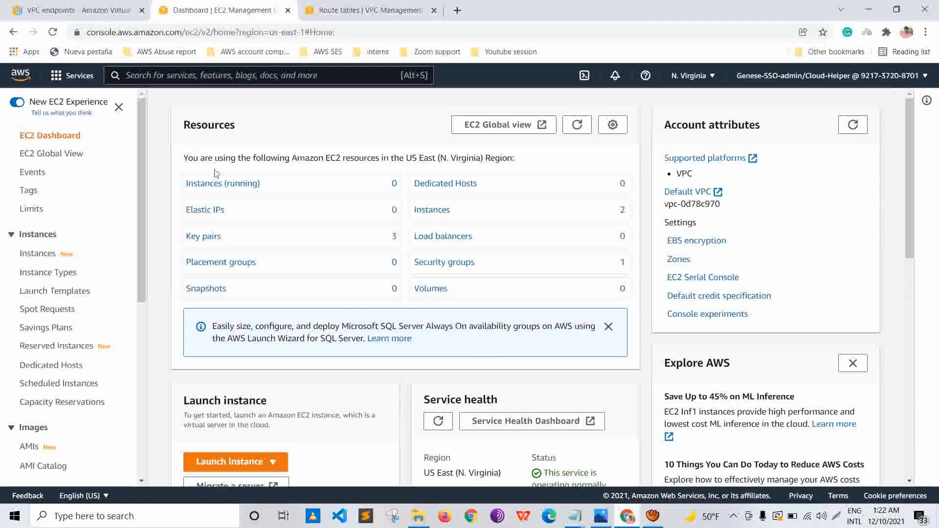
left_click(196, 182)
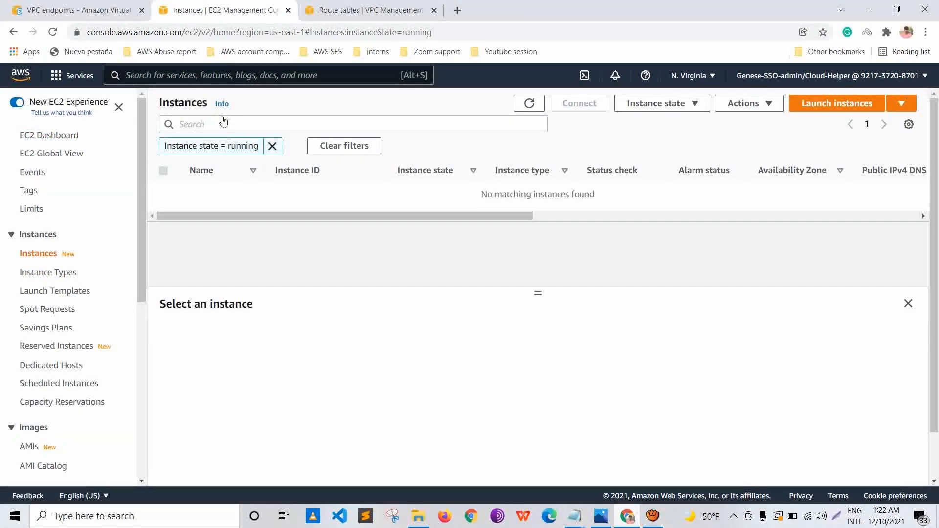
left_click(273, 146)
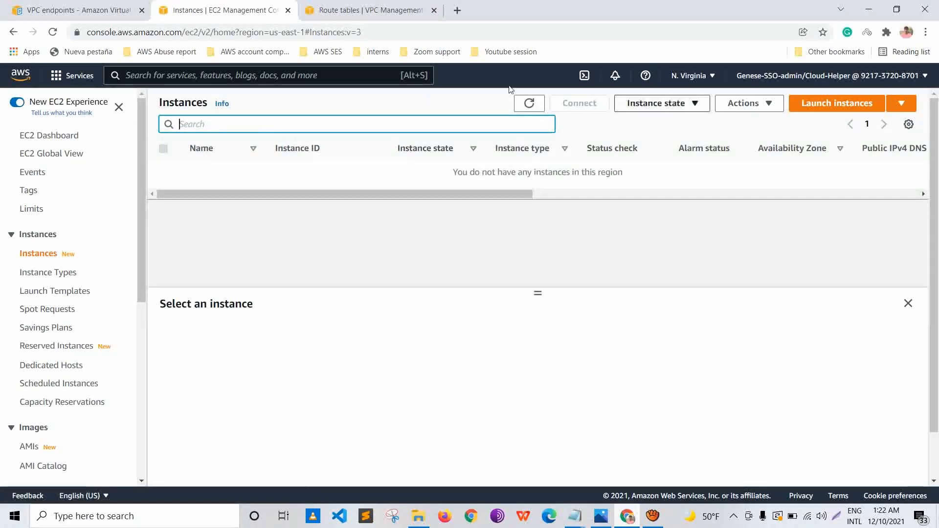
left_click(837, 102)
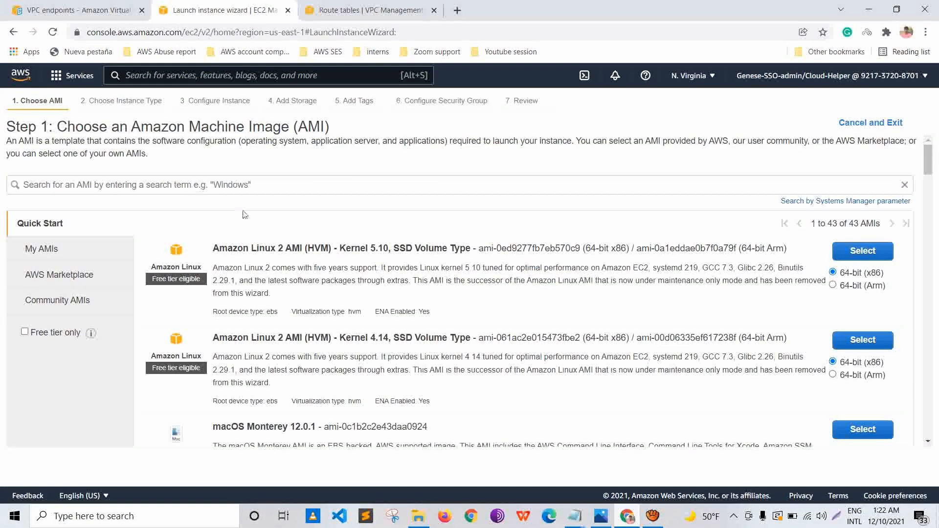
Step: Search the AMIs for Ubuntu, choose Ubuntu Server 20.04 LTS (64-bit x86), and continue to the instance details
left_click(207, 149)
type("ubunut")
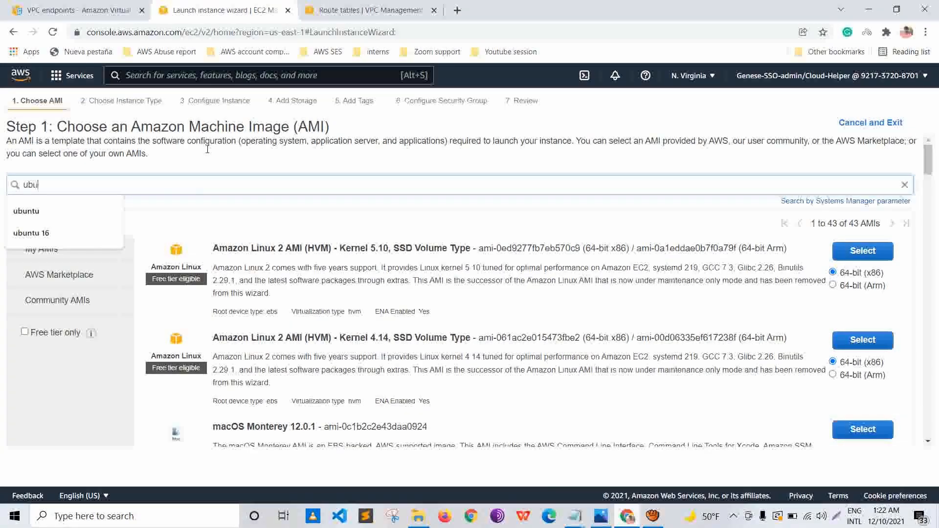
key("Return")
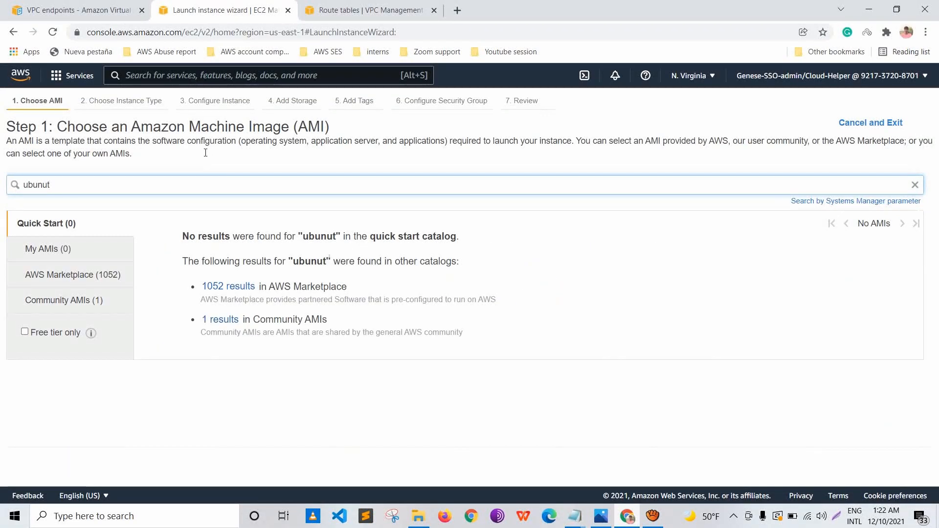
key("BackSpace")
key("BackSpace")
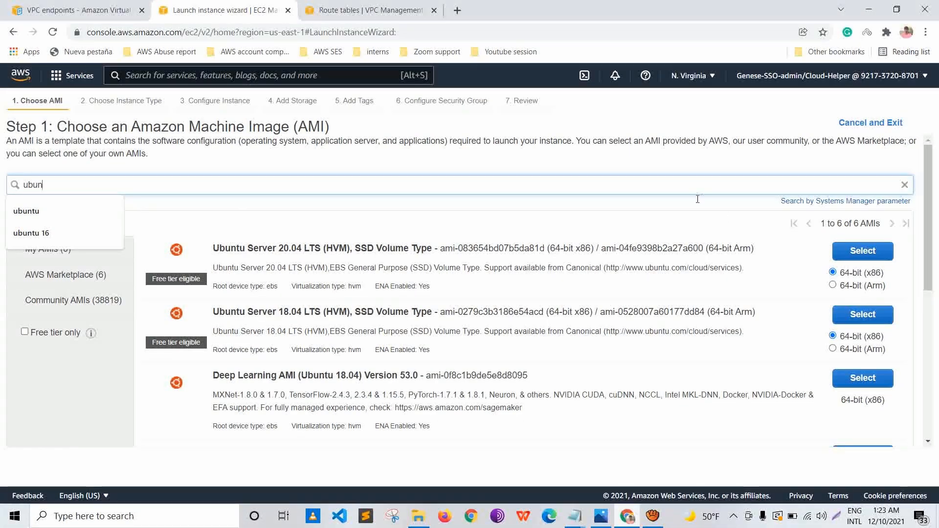
left_click(863, 251)
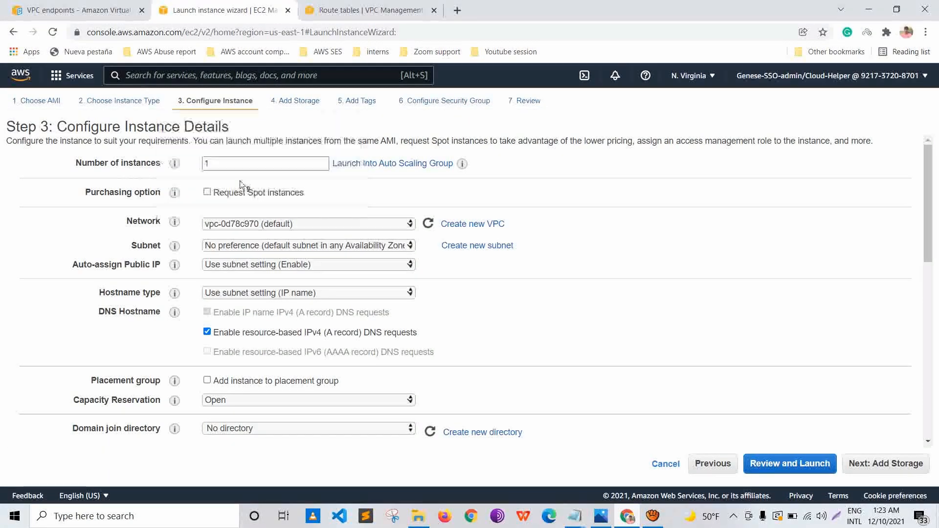
Step: Set the instance's network to demoVPC and look over the remaining network options
left_click(267, 224)
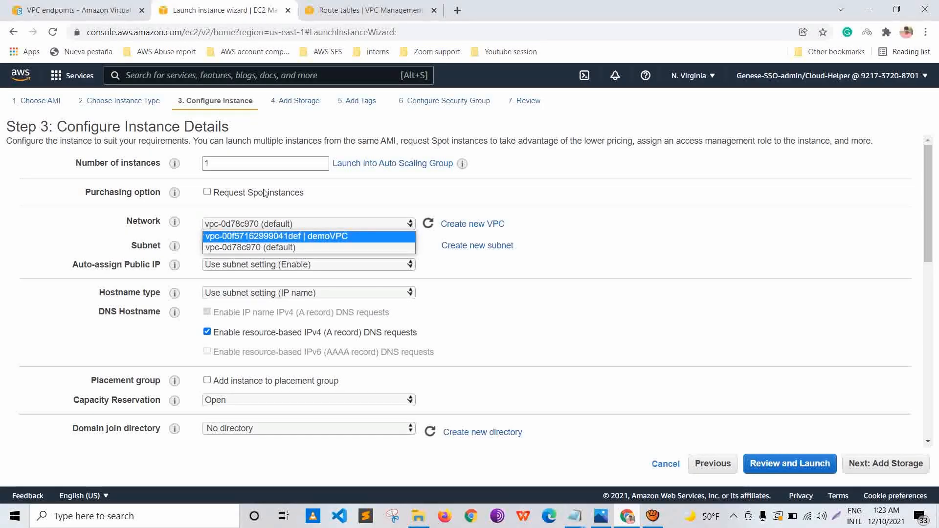
key("Return")
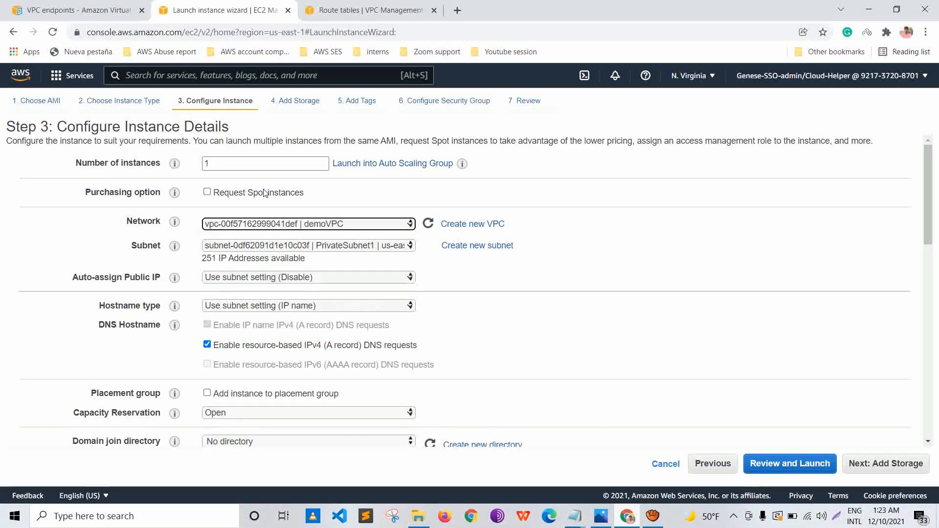
scroll(264, 193, "down", 2)
scroll(254, 205, "up", 1)
scroll(255, 205, "up", 1)
Step: Place the instance in the PublicSubnet1 subnet in us-east-1a
left_click(352, 245)
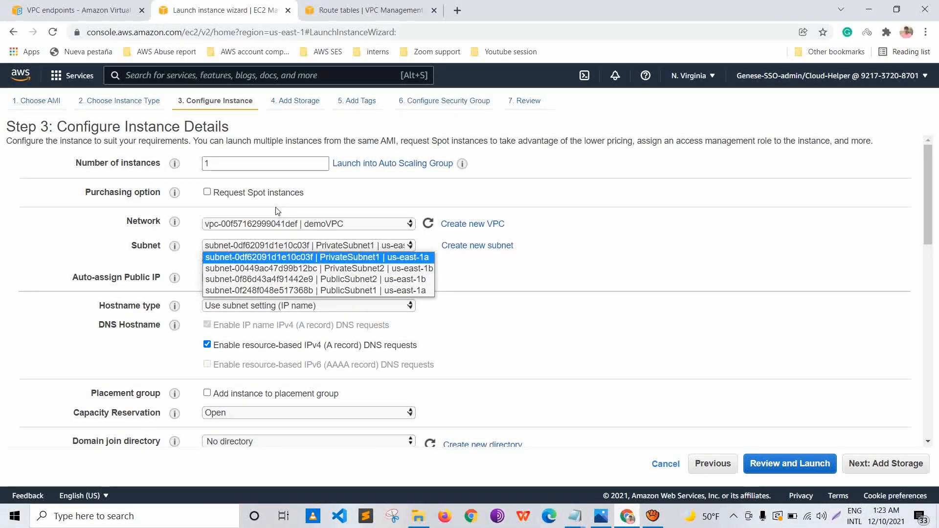
left_click(282, 193)
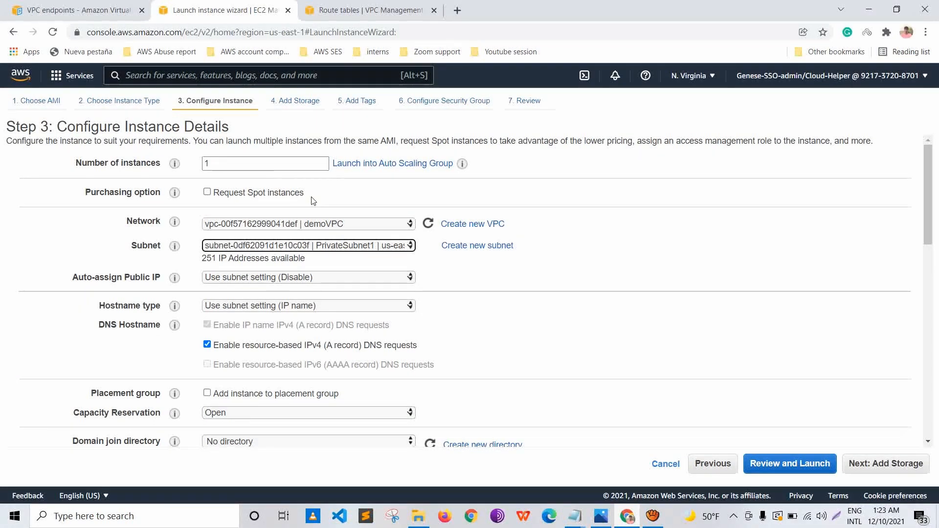
key("alt+Down")
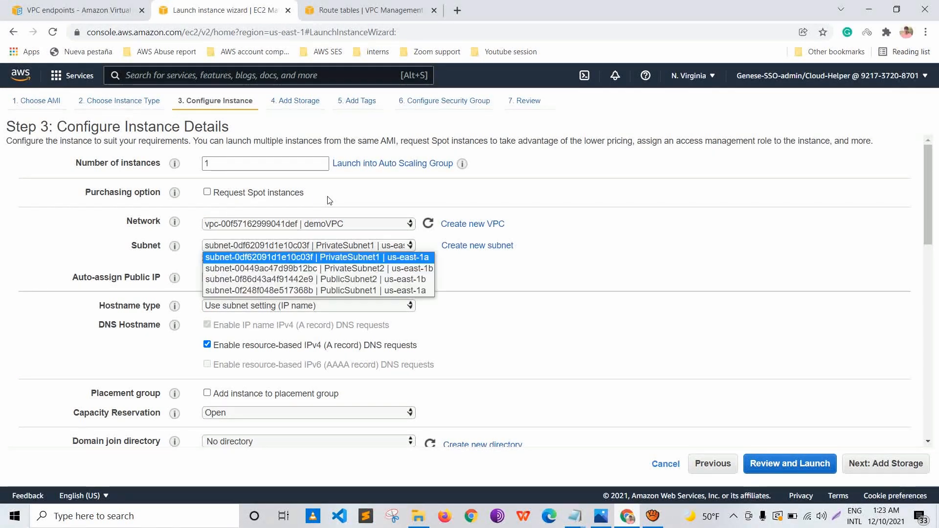
key("Down")
key("Down")
key("Down")
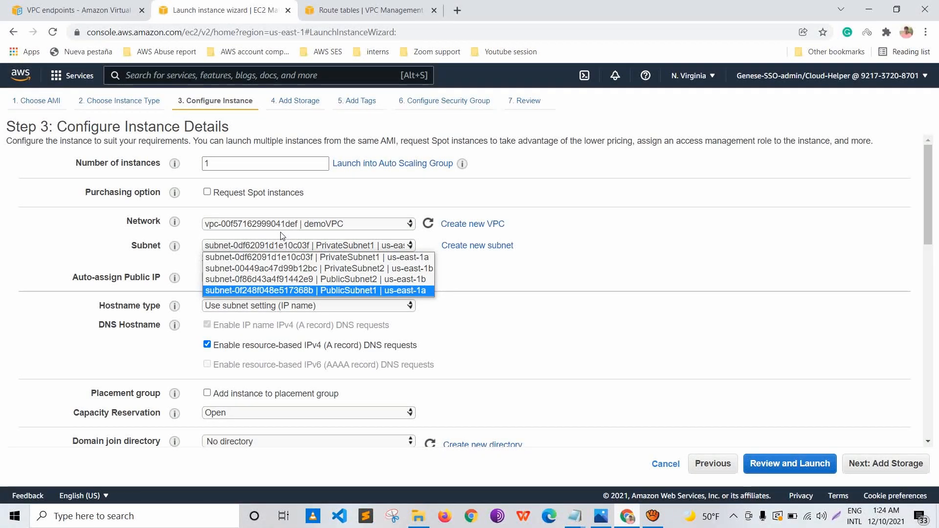
key("Return")
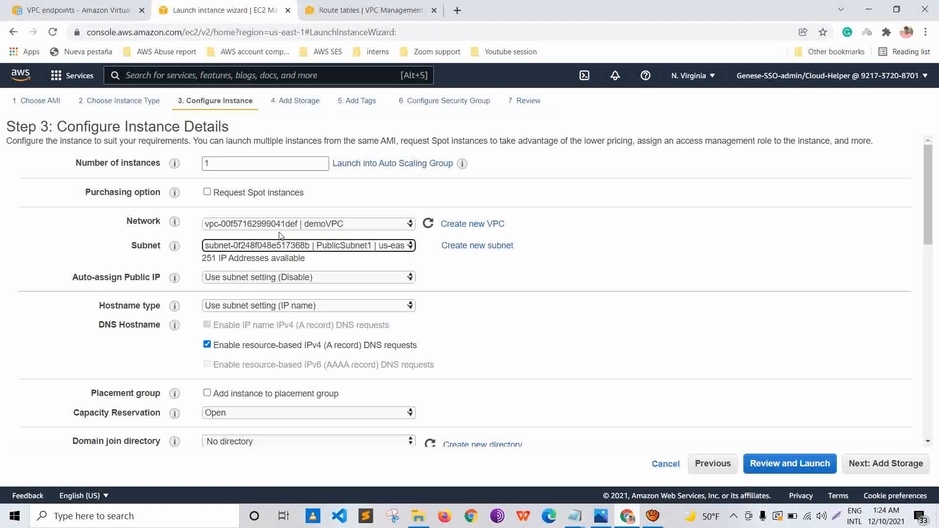
Step: Enable automatic public IP assignment for the instance
scroll(296, 223, "down", 1)
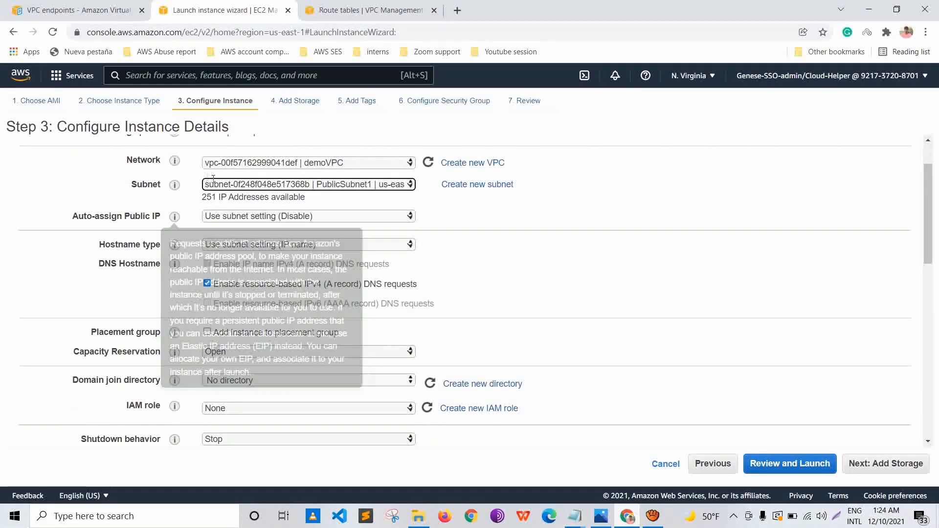
left_click(230, 216)
key("Down")
key("Down")
key("Up")
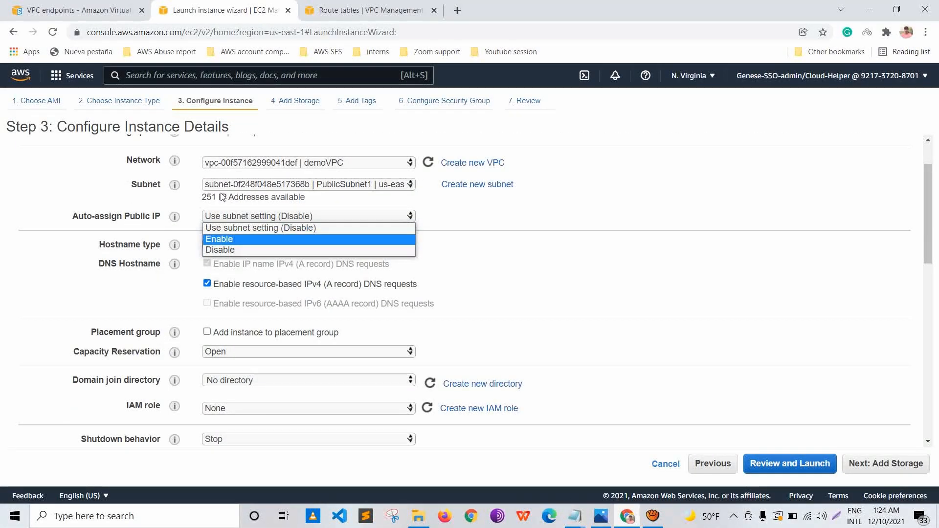
key("Return")
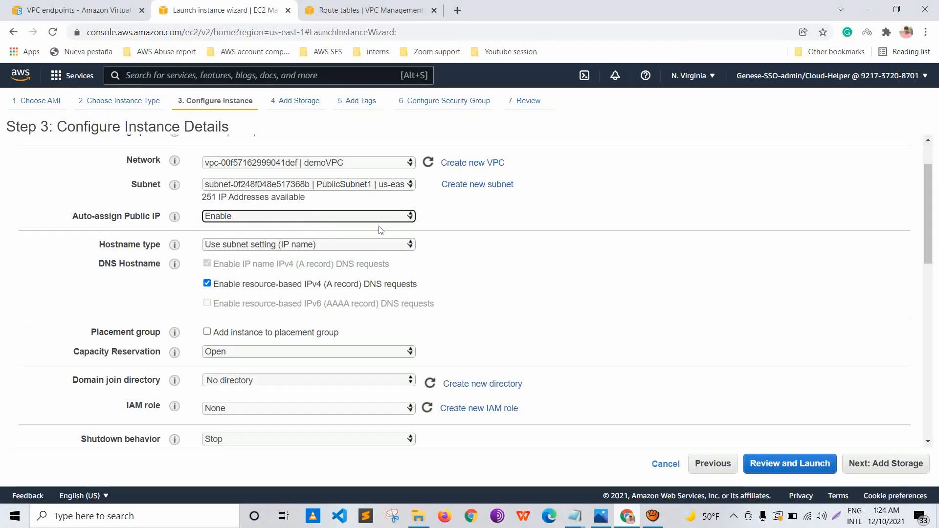
Step: Keep the remaining instance details and the default root volume, and continue to the tags
scroll(381, 230, "down", 10)
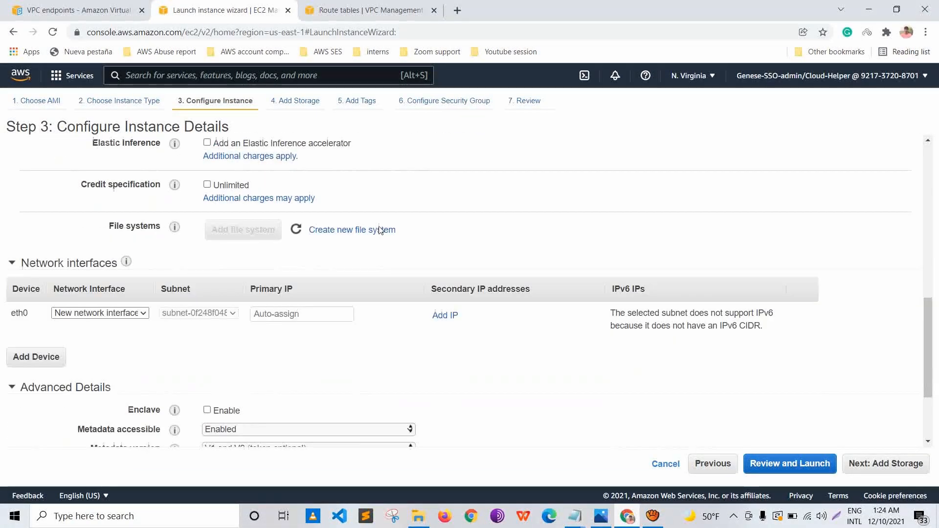
scroll(381, 230, "down", 2)
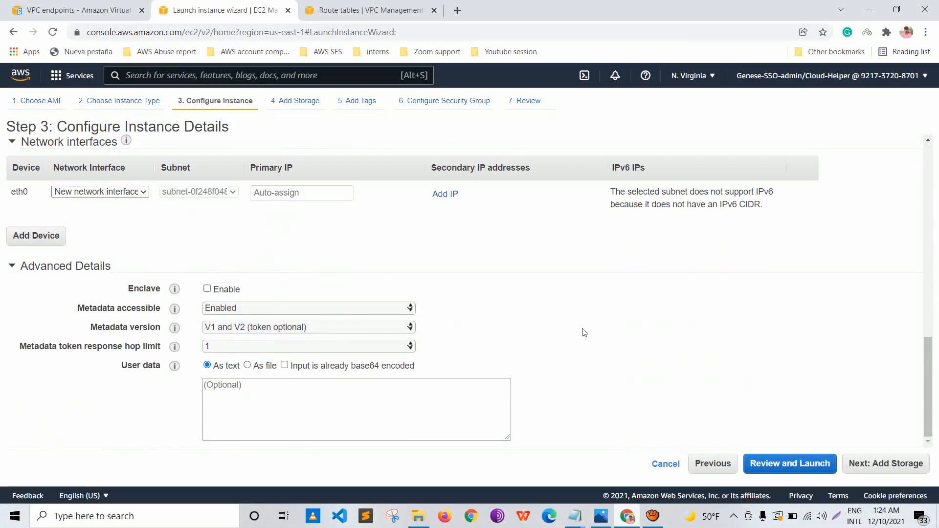
left_click(885, 464)
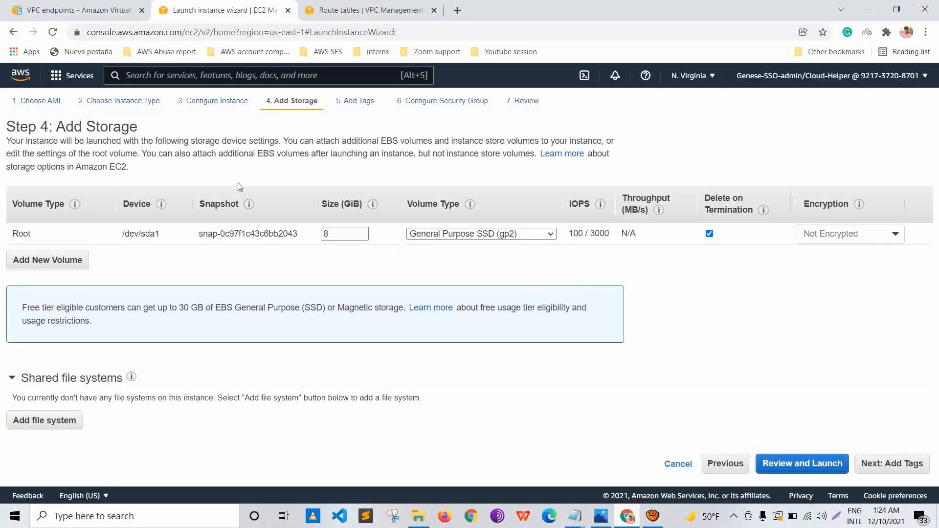
left_click(904, 463)
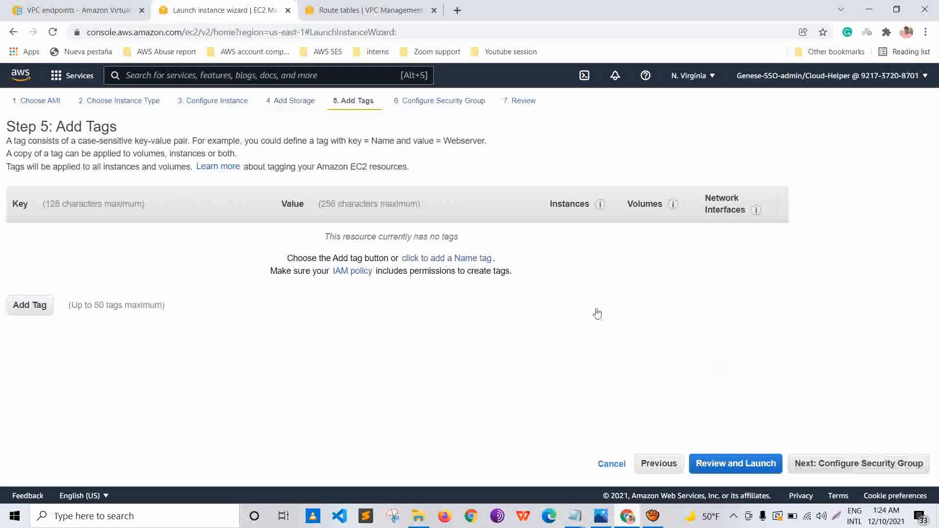
Step: Add a tag with key Name and value Jump server, and continue to the security group configuration
left_click(23, 305)
type("Name")
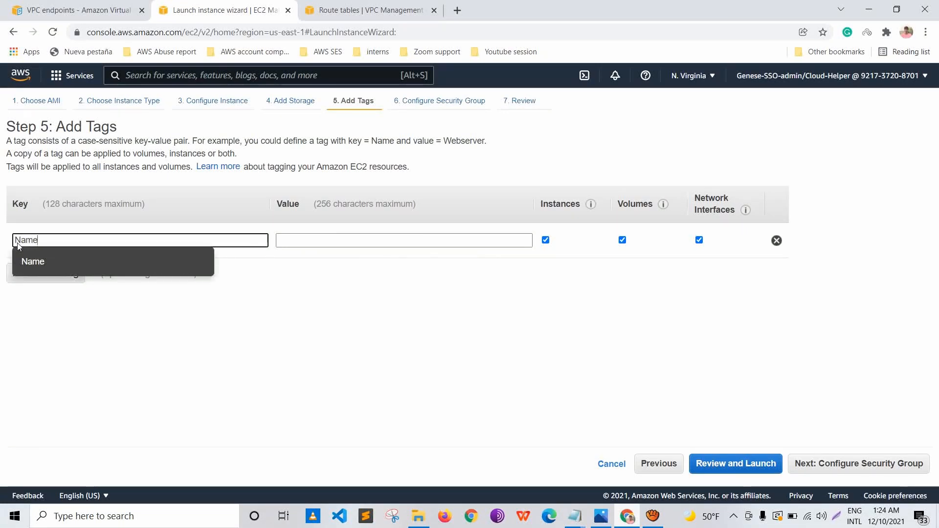
key("Tab")
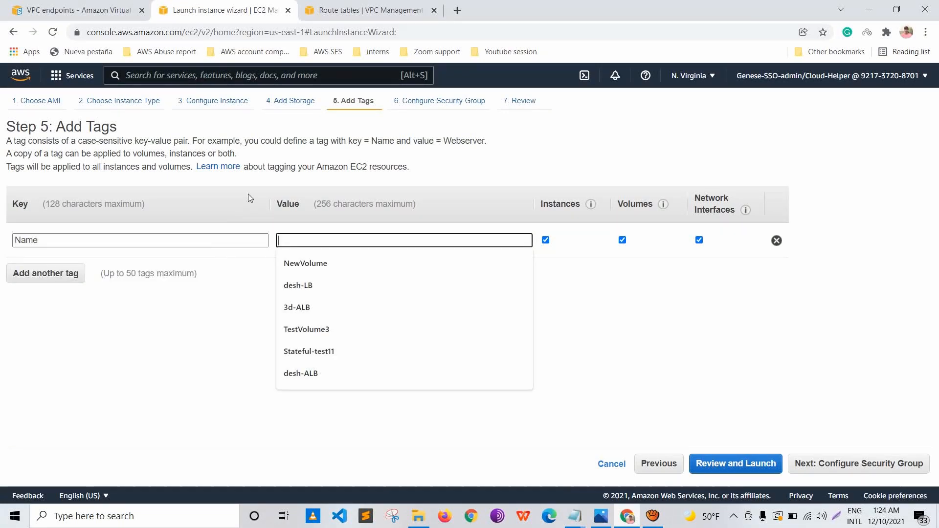
type("Jump server")
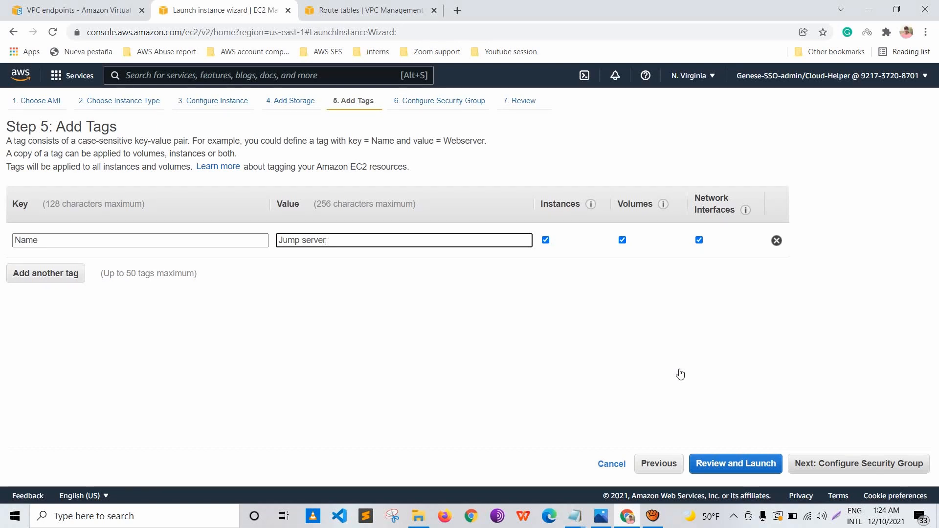
key("Return")
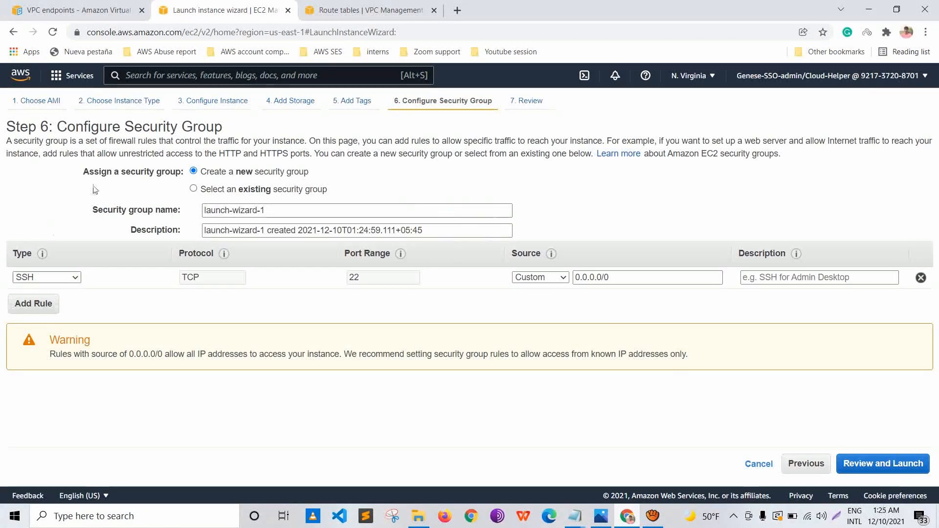
Step: Create a new security group named Bastion Host SG and restrict its SSH rule's source to My IP
left_click(193, 189)
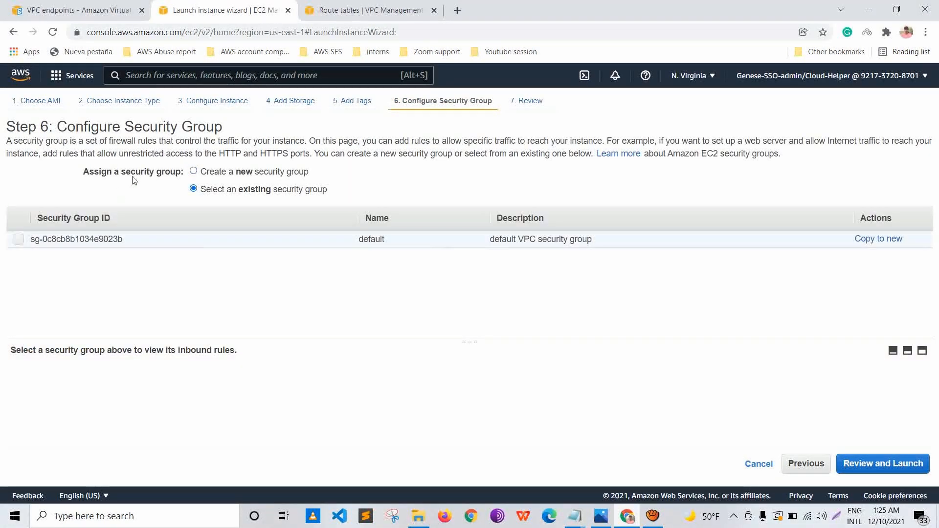
key("Up")
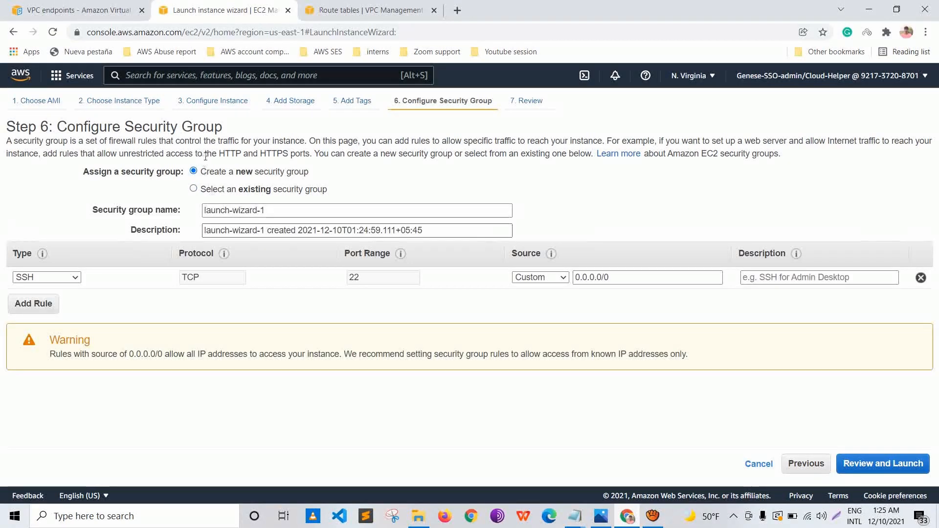
left_click(274, 210)
key("BackSpace")
key("BackSpace")
key("BackSpace")
key("BackSpace")
key("BackSpace")
key("BackSpace")
key("BackSpace")
key("BackSpace")
key("BackSpace")
key("BackSpace")
key("BackSpace")
key("BackSpace")
key("BackSpace")
key("BackSpace")
key("BackSpace")
type("Bastion Host")
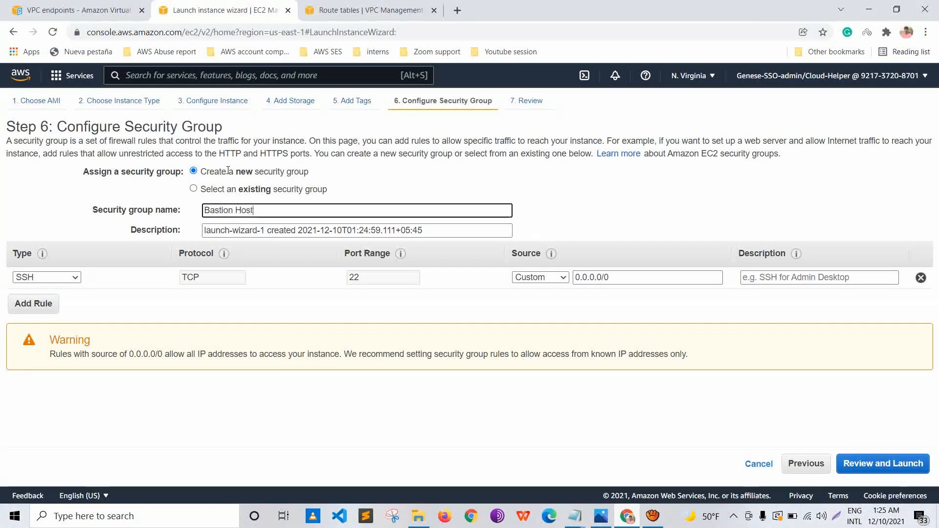
type(" SG")
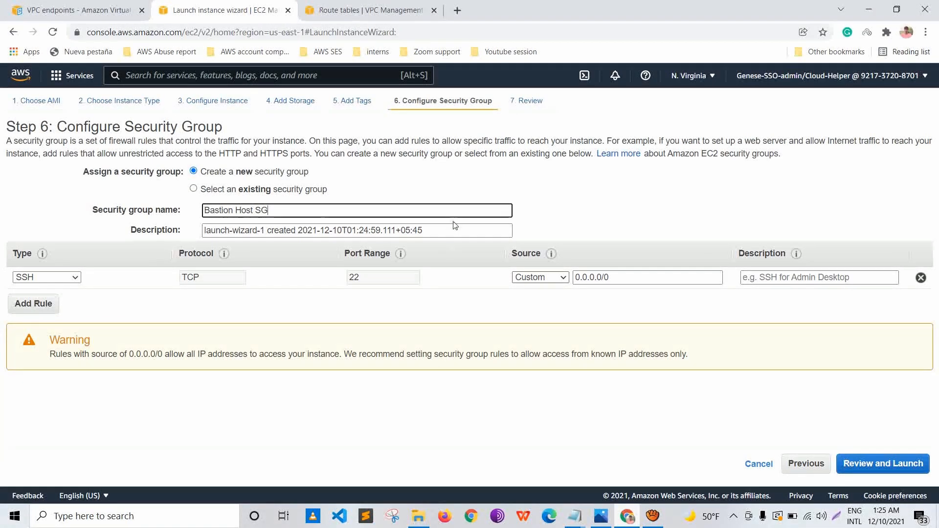
left_click(565, 277)
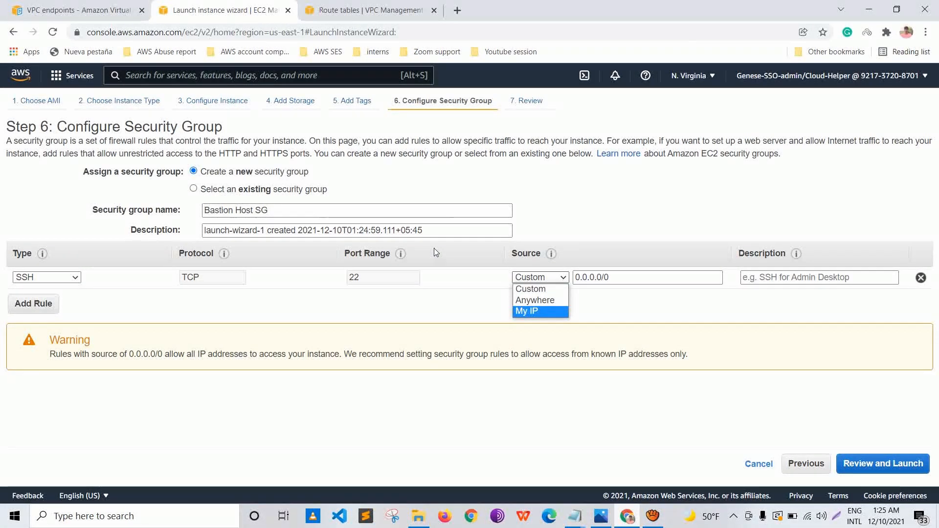
left_click(541, 311)
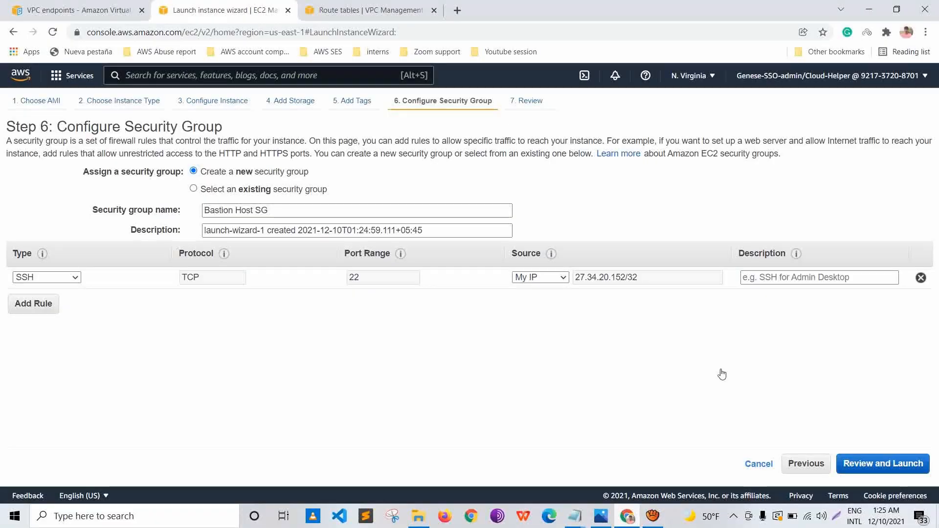
Step: Review the jump server configuration and launch it with the existing chobar key pair, acknowledging access to the private key file
left_click(899, 464)
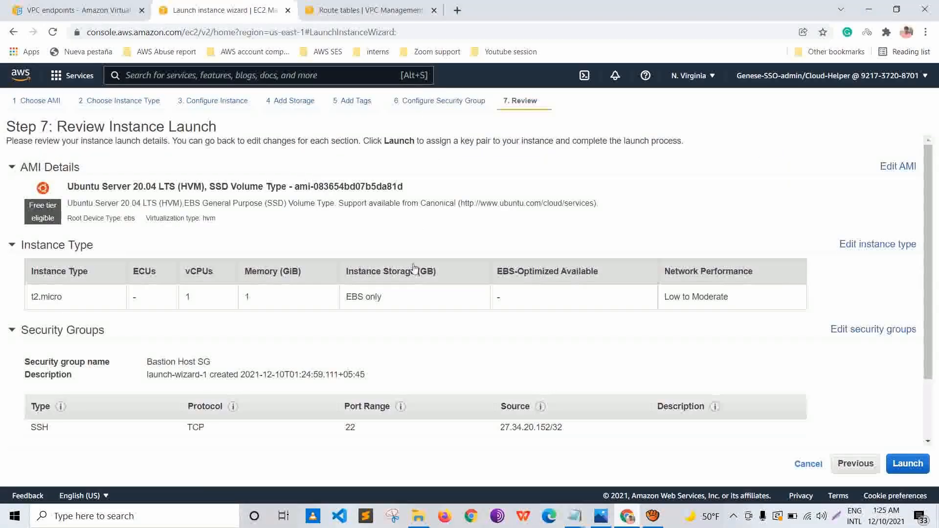
scroll(325, 243, "down", 3)
left_click(908, 464)
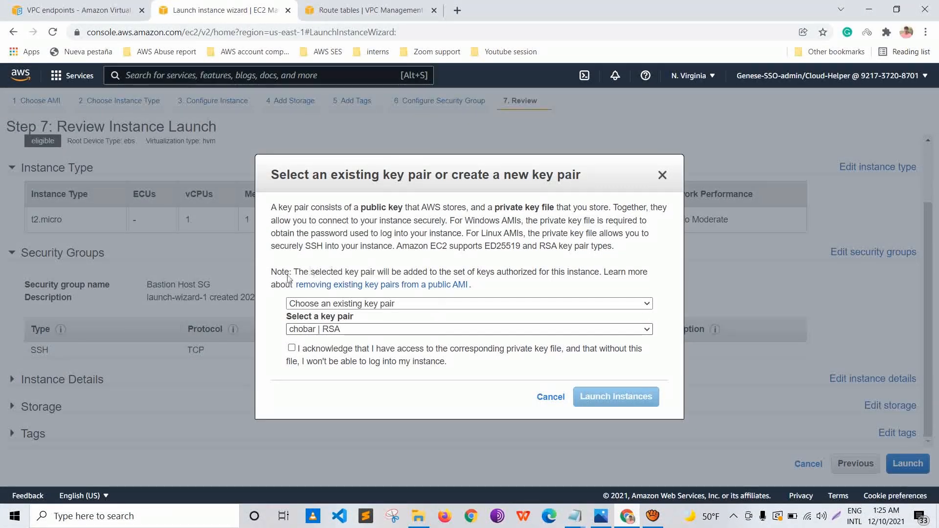
left_click(352, 330)
left_click(353, 330)
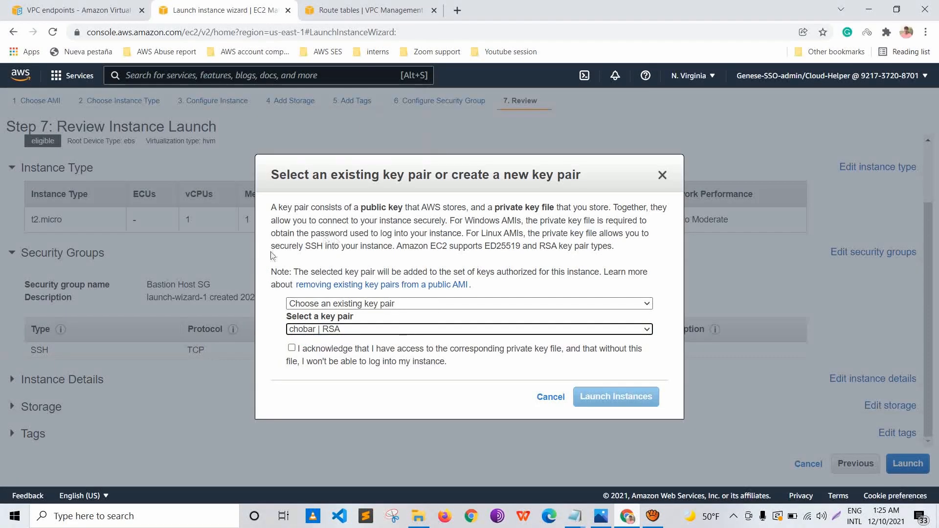
left_click(291, 348)
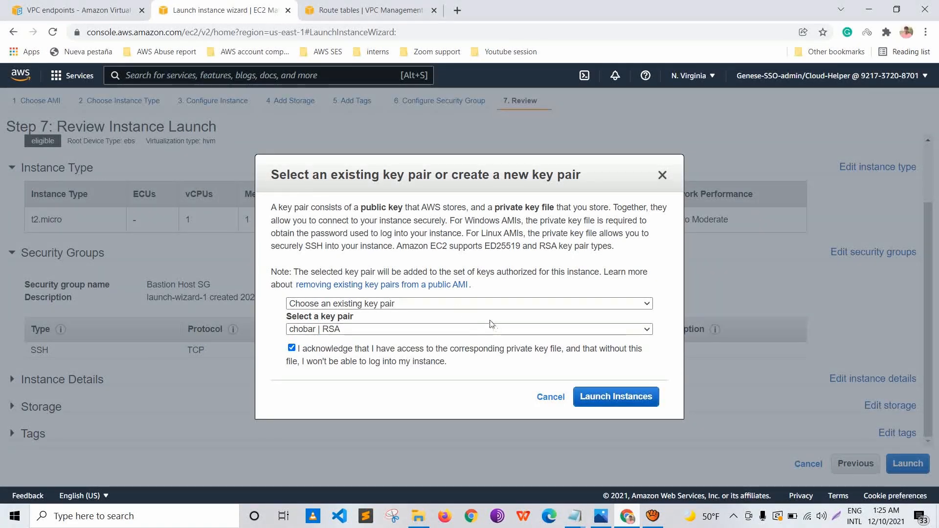
left_click(616, 397)
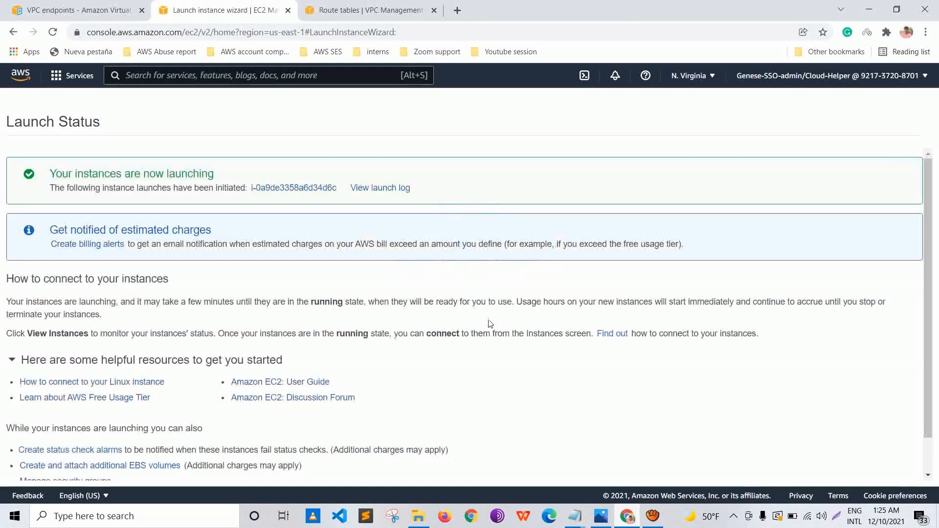
Step: Return to the instances list, start another instance launch and search the machine images for ubuntu
scroll(491, 314, "down", 1)
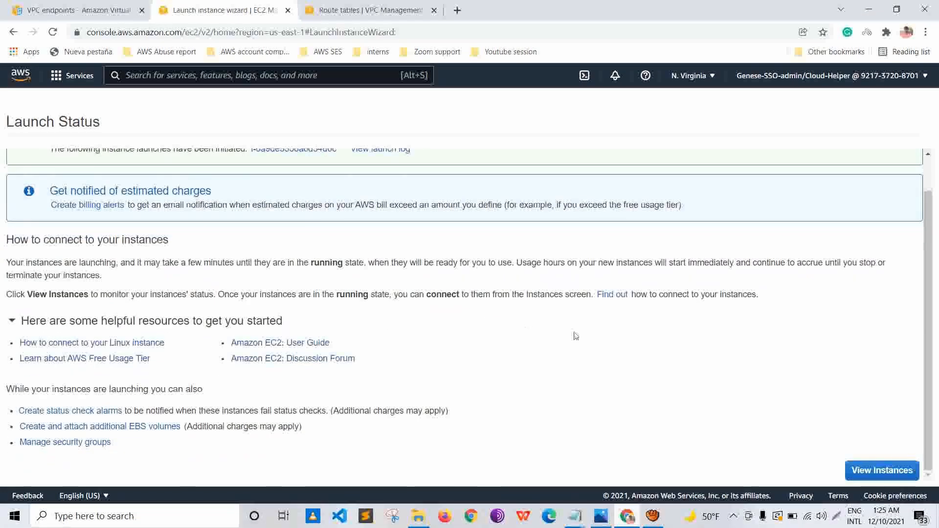
left_click(882, 471)
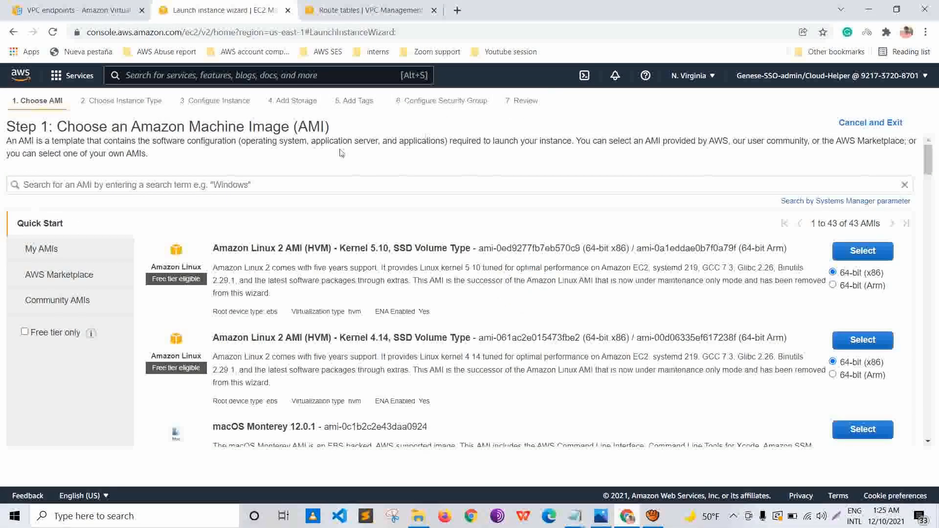
type("ubuntu")
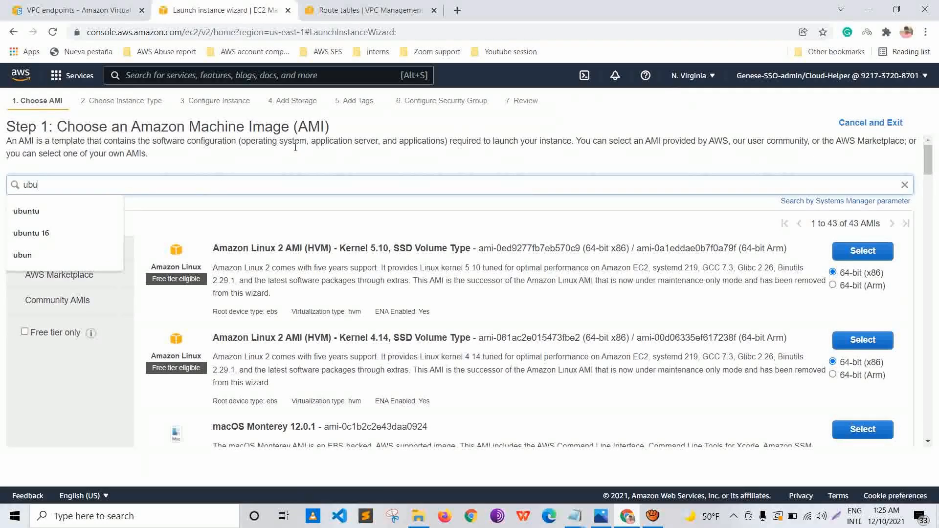
key("Return")
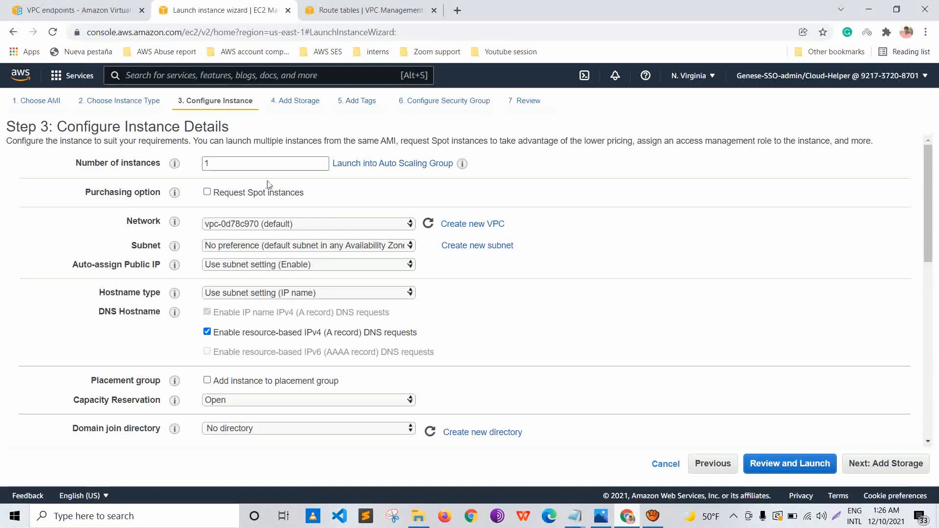
Step: Place the instance in demoVPC's PrivateSubnet1 and keep public IP auto-assignment on the subnet setting (Disable)
left_click(332, 225)
left_click(324, 236)
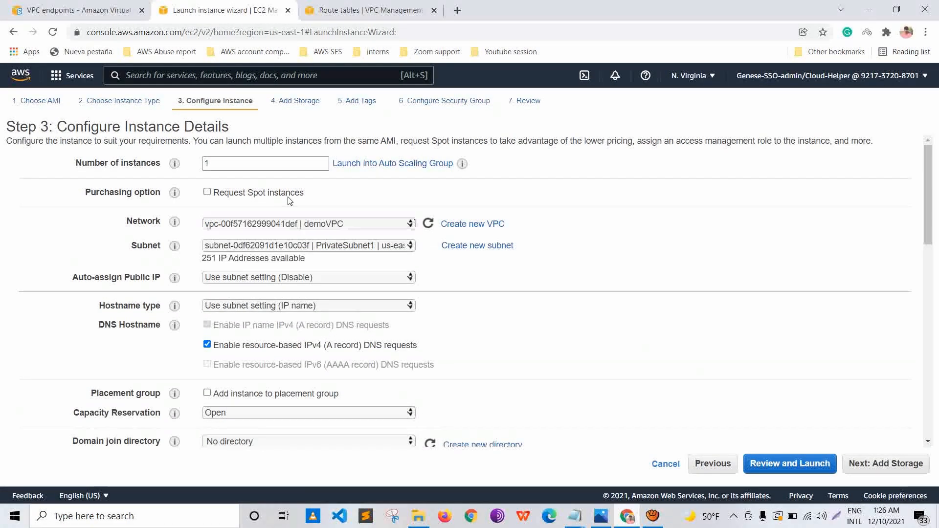
left_click(291, 246)
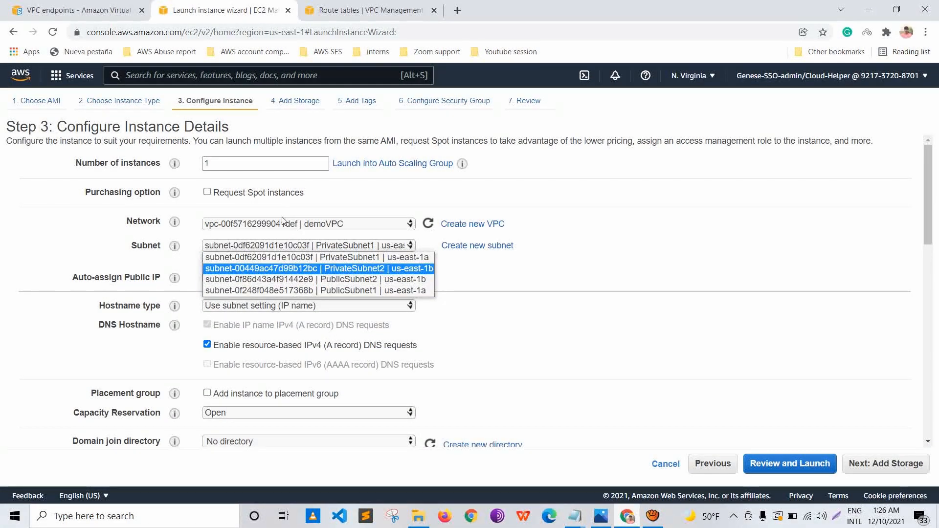
left_click(286, 257)
left_click(272, 277)
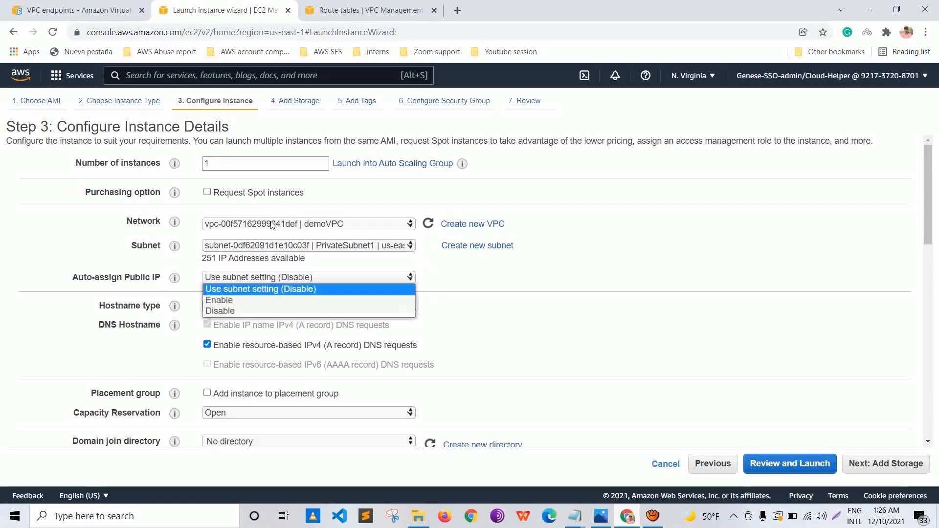
left_click(281, 289)
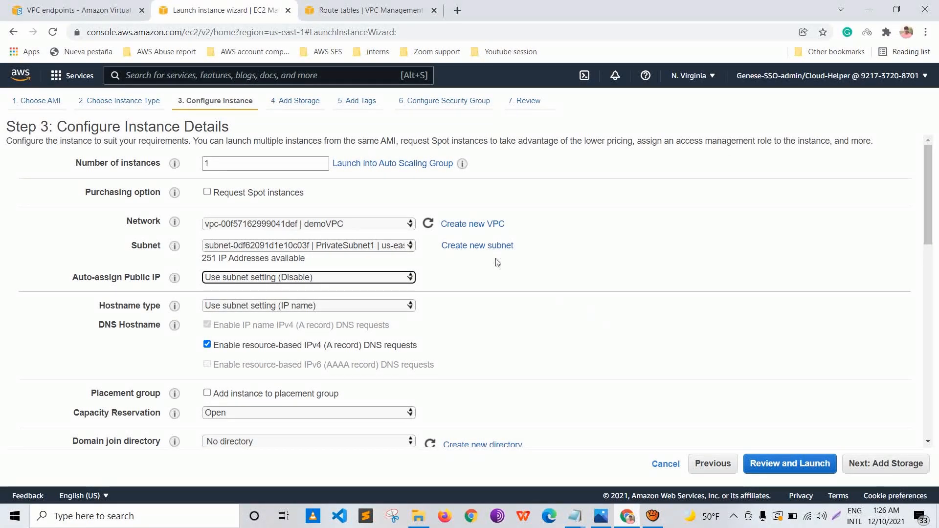
Step: Keep the default storage, tag the instance with key Name and value demoprivate server, and continue to the security group configuration
left_click(894, 466)
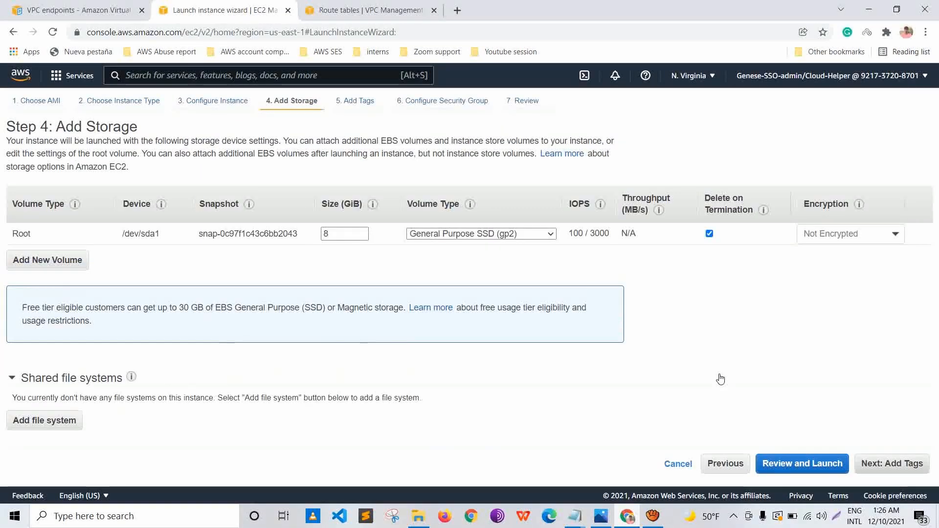
left_click(892, 463)
left_click(30, 305)
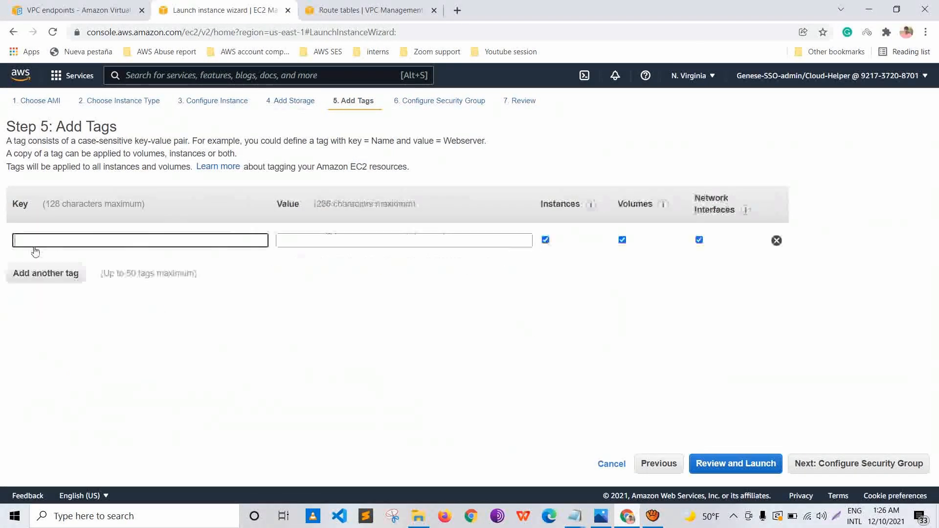
type("Name")
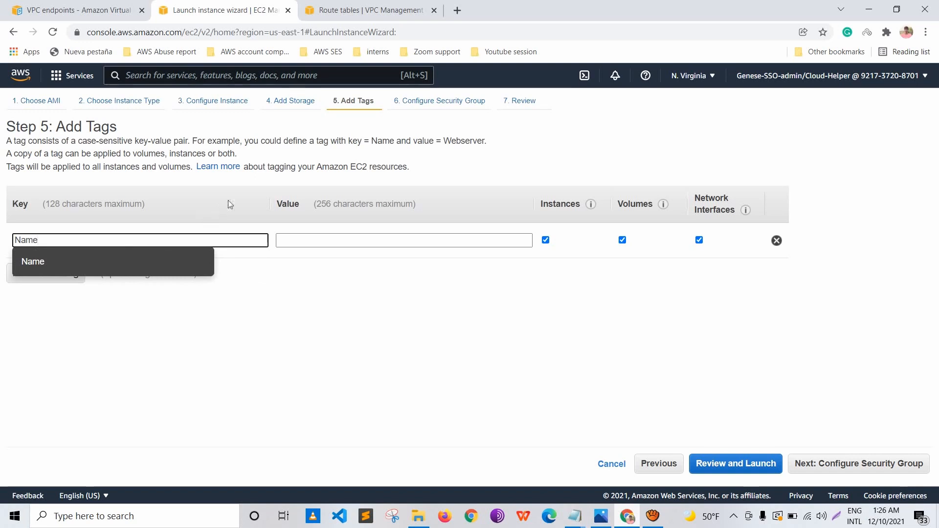
left_click(239, 184)
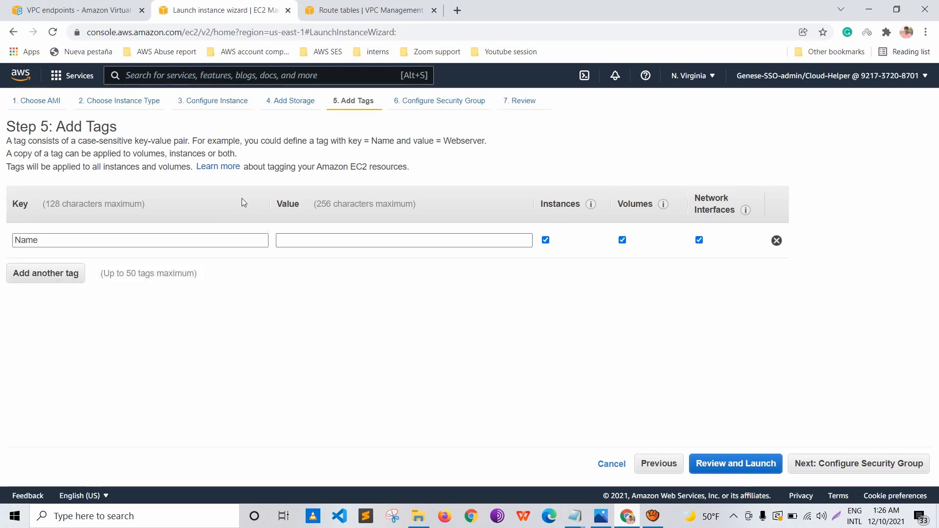
key("Tab")
type("demoprivat server")
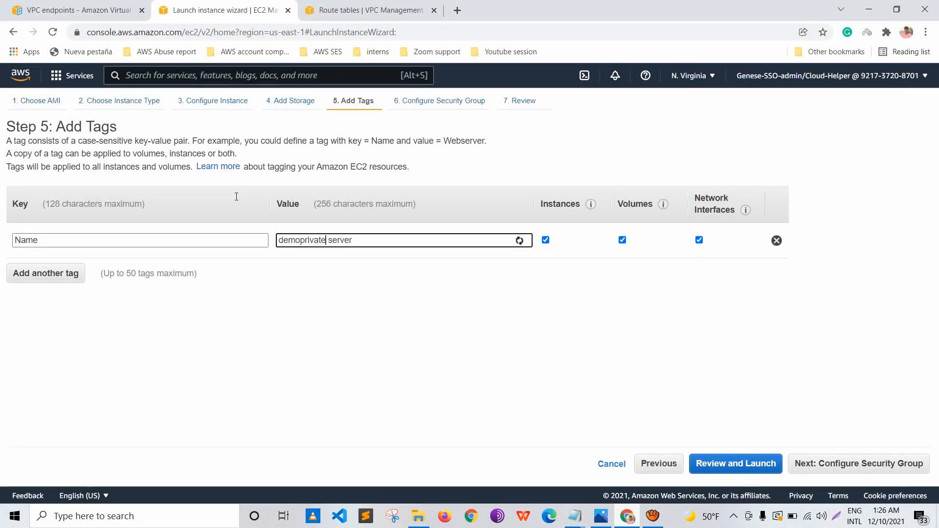
left_click(832, 464)
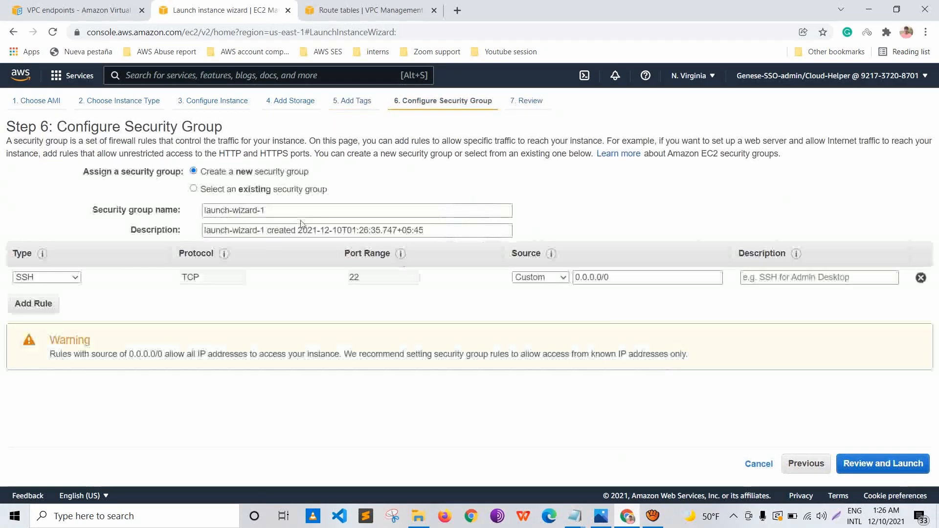
Step: Create a new security group named demorprivateserver-SG and restrict its SSH rule's source to My IP
left_click(194, 188)
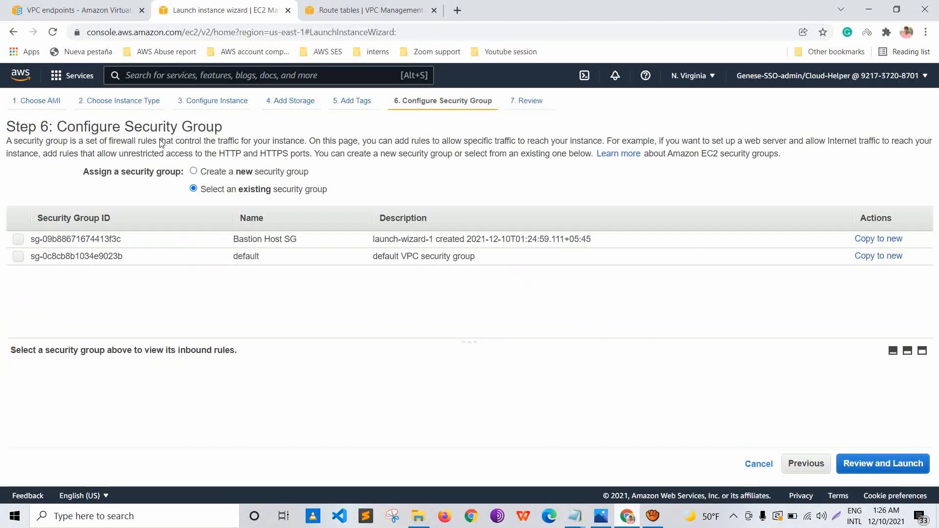
left_click(227, 169)
key("BackSpace")
key("BackSpace")
key("BackSpace")
key("BackSpace")
key("BackSpace")
key("BackSpace")
key("BackSpace")
key("BackSpace")
key("BackSpace")
key("BackSpace")
key("BackSpace")
key("BackSpace")
key("BackSpace")
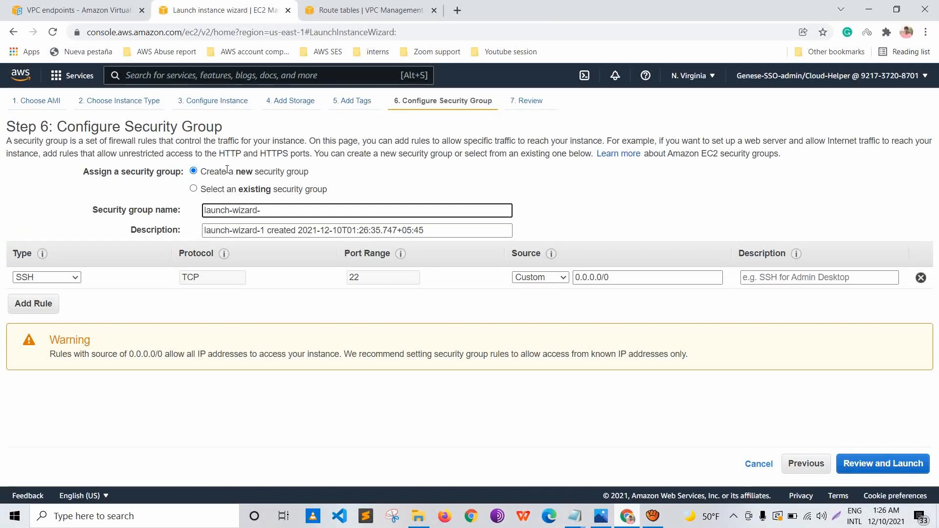
key("BackSpace")
key("BackSpace")
type("demor")
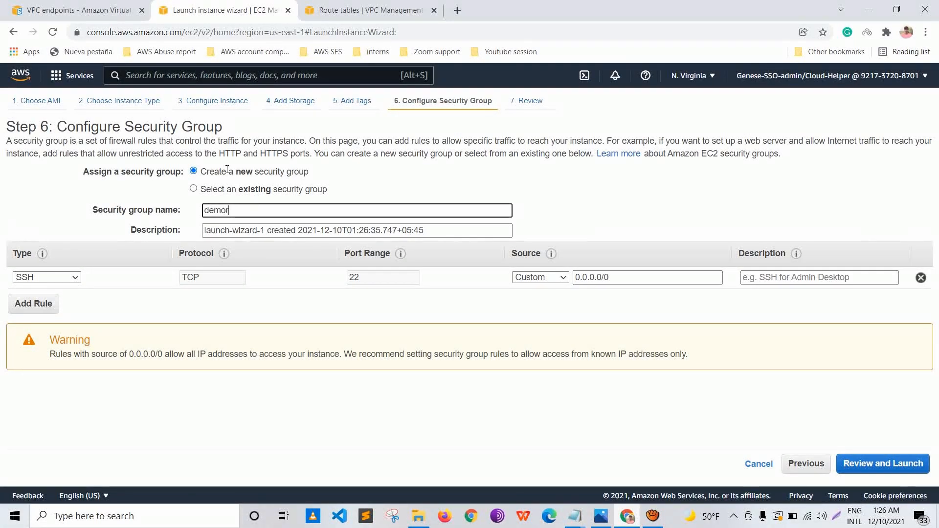
type("privateser")
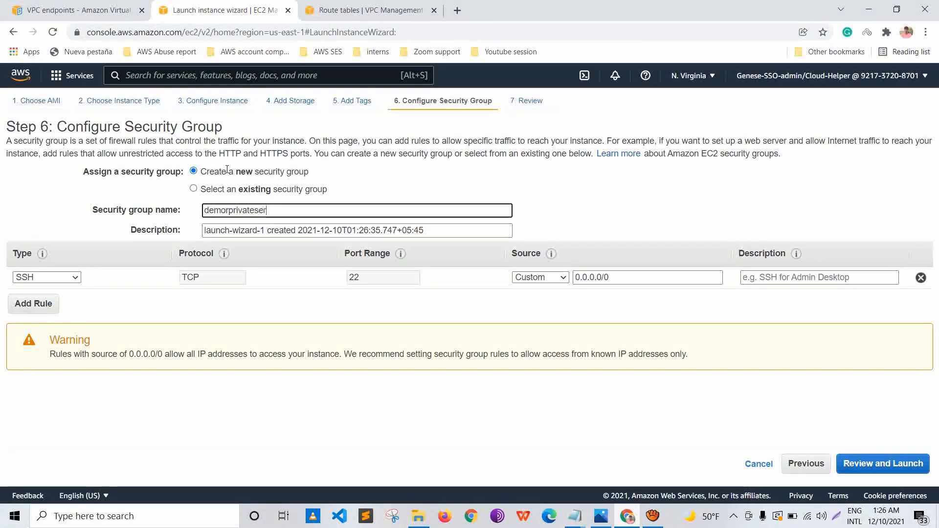
type("ver-SG")
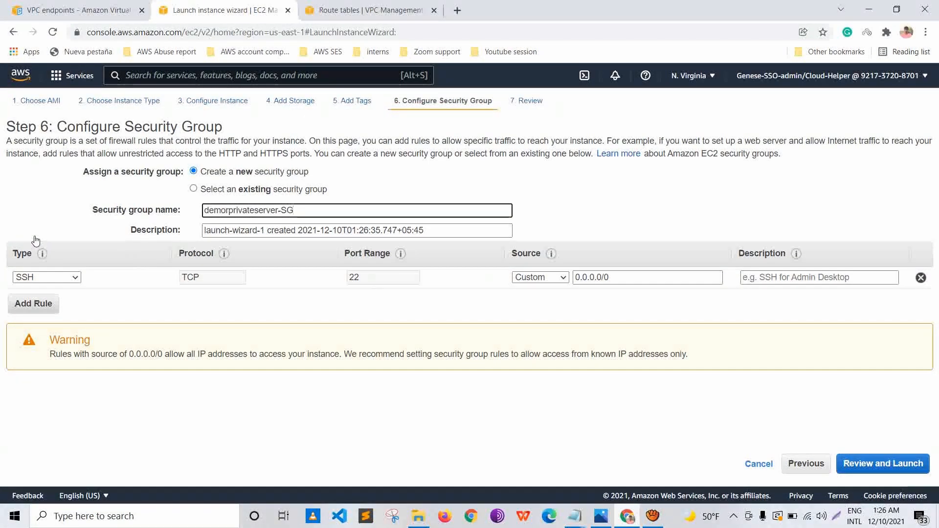
left_click(564, 277)
left_click(549, 310)
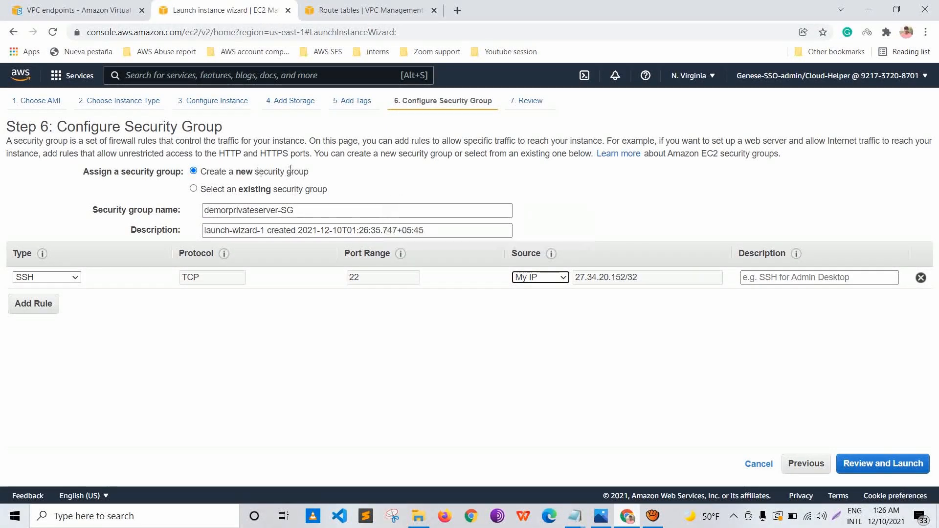
Step: Launch the private server instance with the existing chobar key pair, acknowledging key access, and open the instances list
left_click(901, 463)
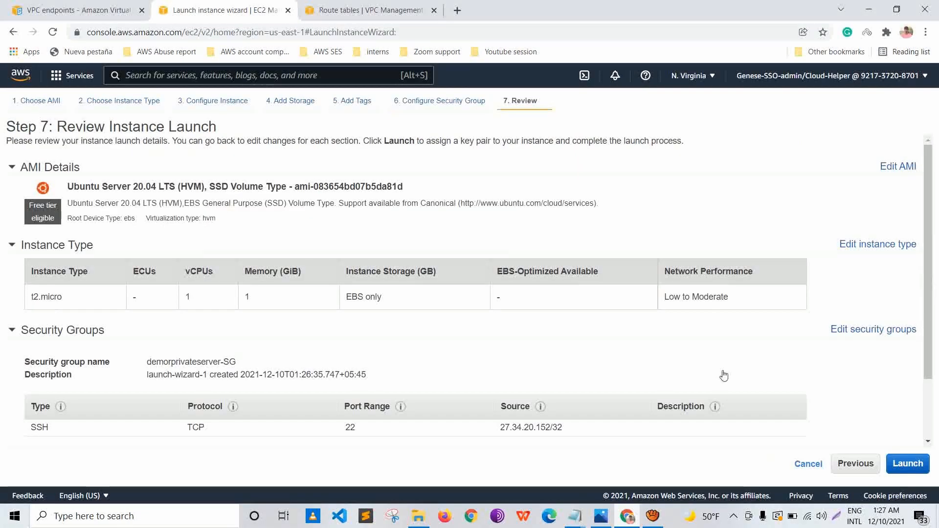
left_click(908, 463)
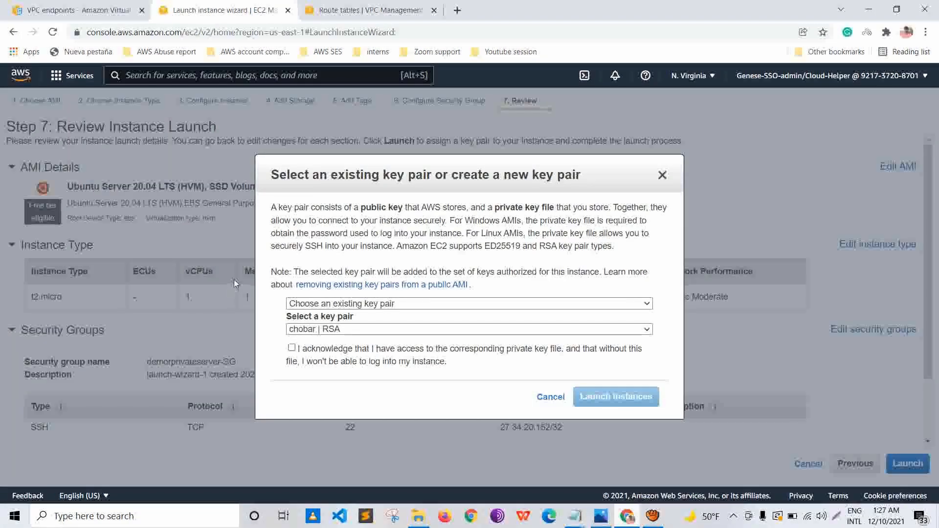
left_click(291, 348)
left_click(616, 396)
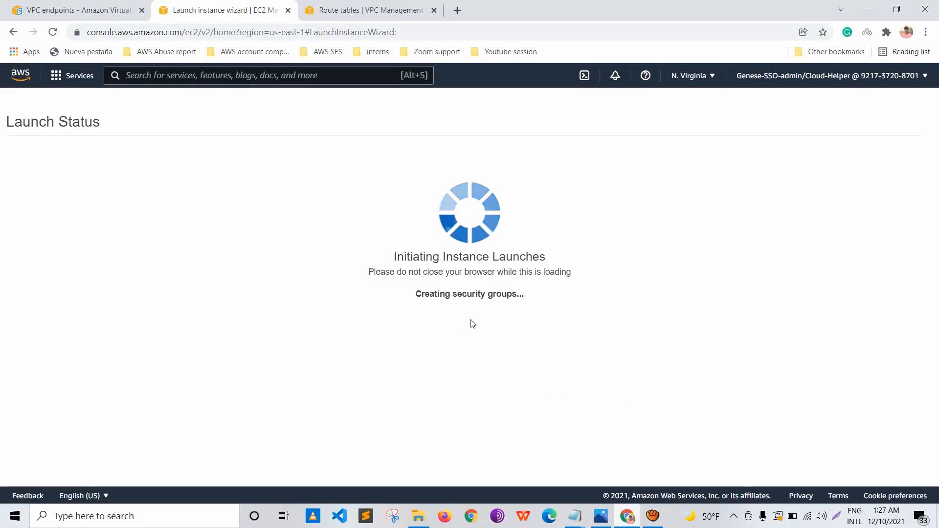
left_click(882, 470)
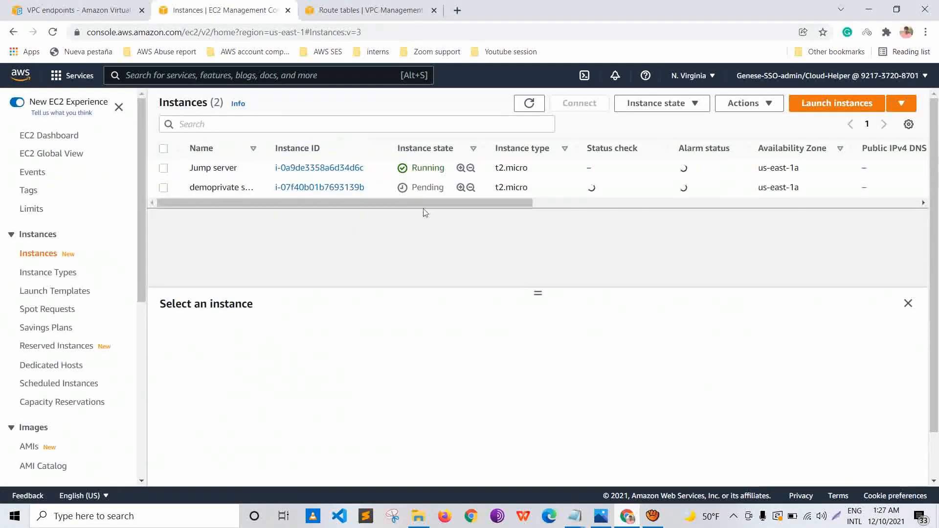
Step: Examine the public and private IPv4 addresses of the Jump server and demoprivate server, then refresh the instances list
left_click_drag(272, 148, 269, 125)
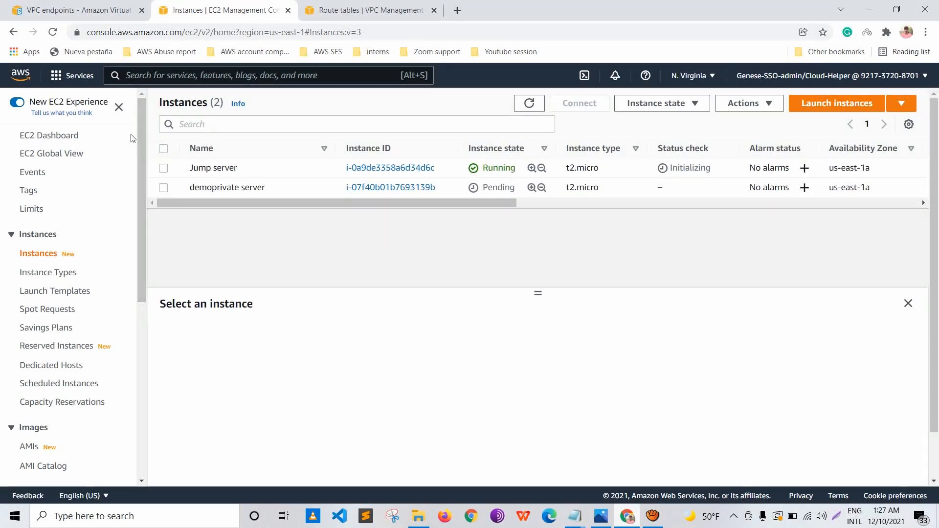
left_click(399, 172)
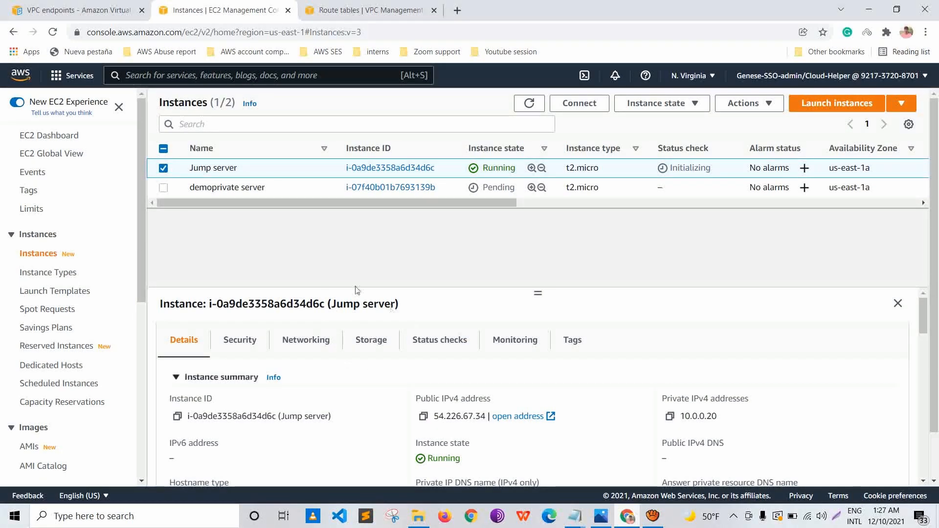
left_click(163, 188)
left_click(164, 168)
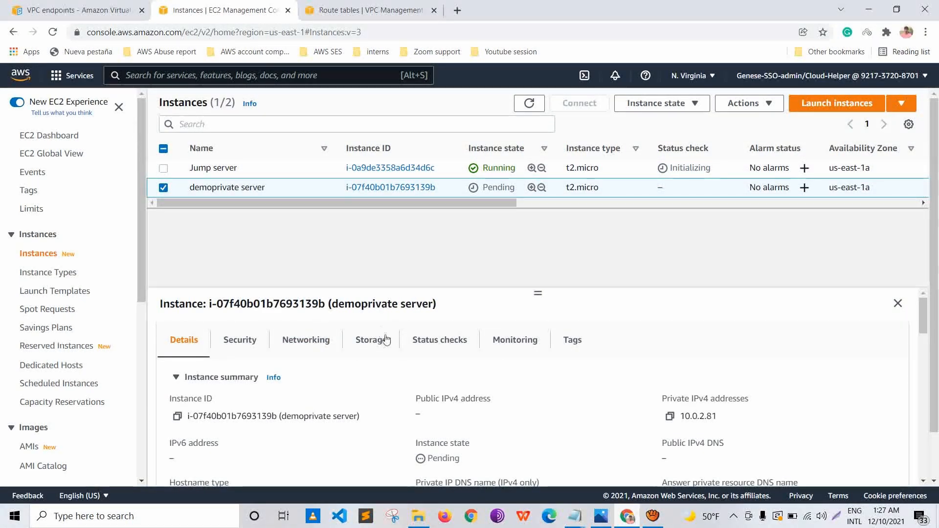
left_click_drag(492, 399, 415, 399)
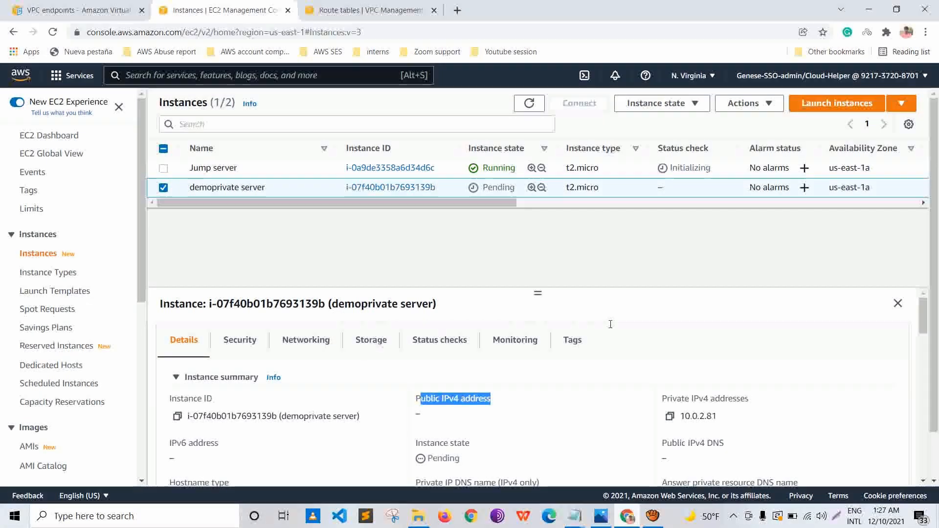
left_click_drag(748, 399, 682, 400)
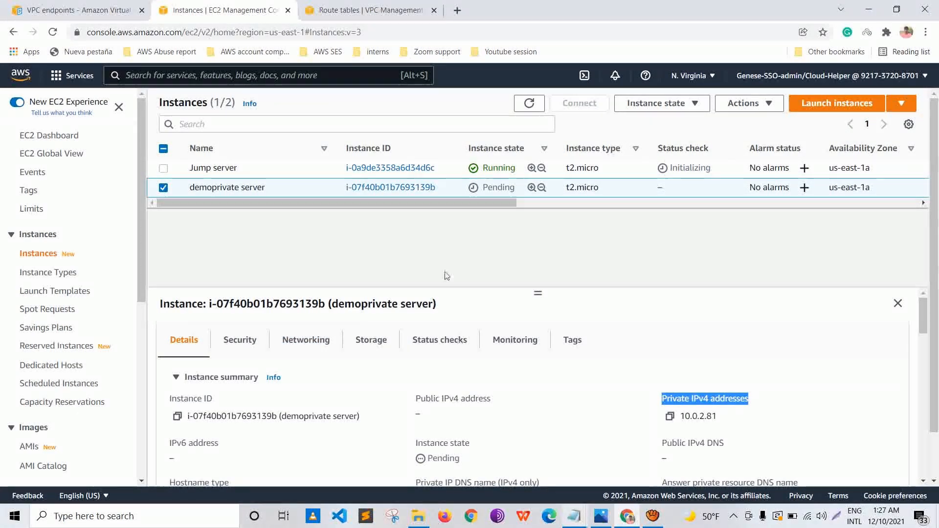
left_click(530, 103)
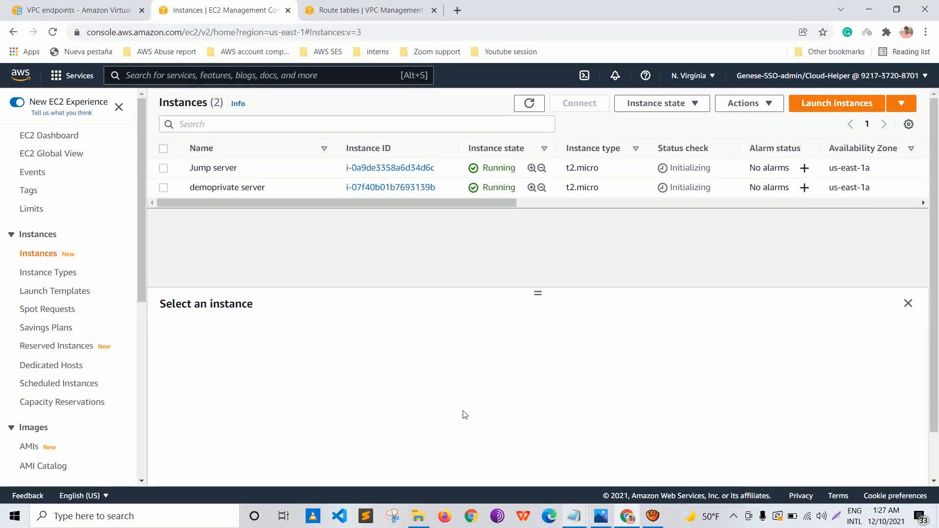
Step: Switch to the VPC Endpoints notes in Notepad and review the EC2 instance and VPC Endpoint items of the demo setup
left_click(578, 514)
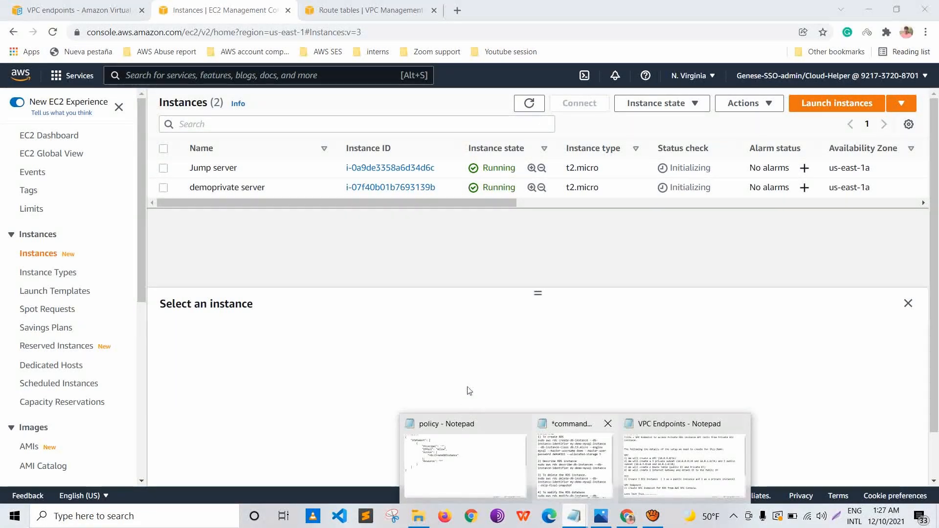
left_click(684, 462)
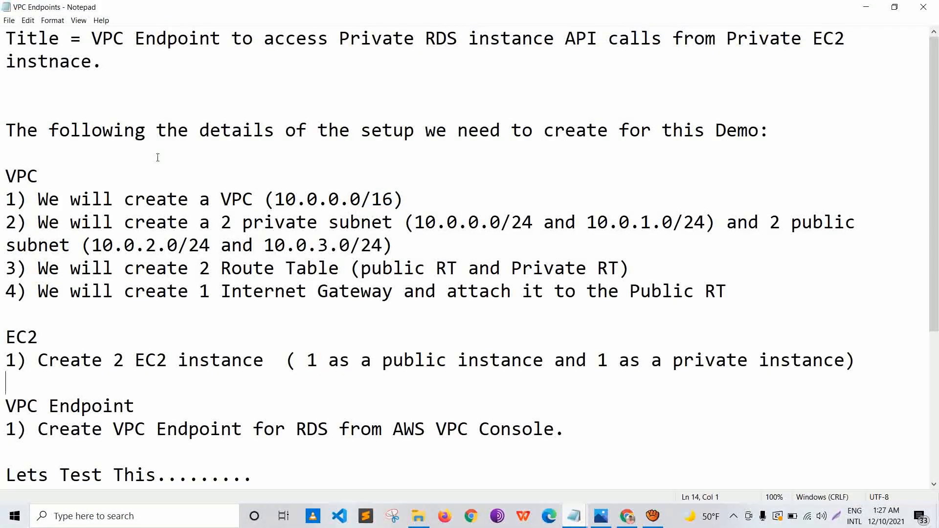
scroll(49, 160, "down", 2)
left_click_drag(39, 199, 5, 200)
left_click_drag(264, 222, 49, 222)
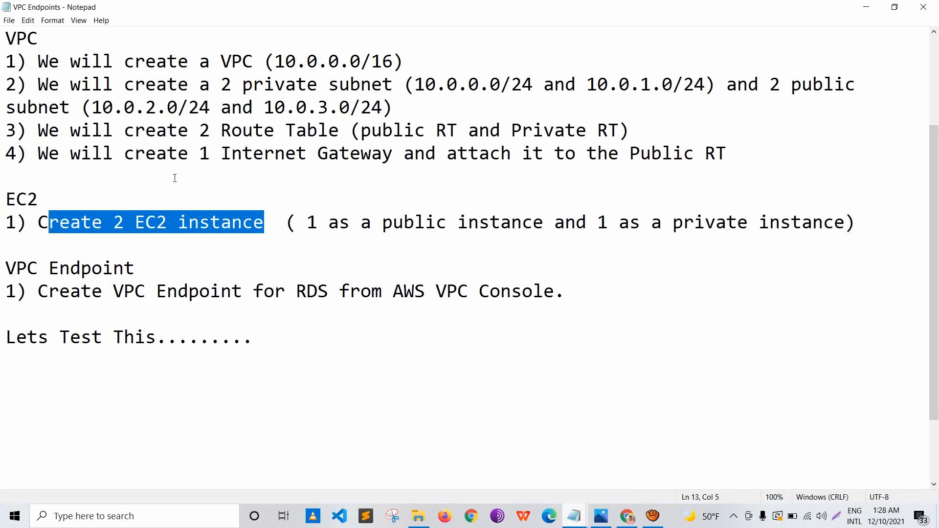
left_click_drag(135, 268, 5, 268)
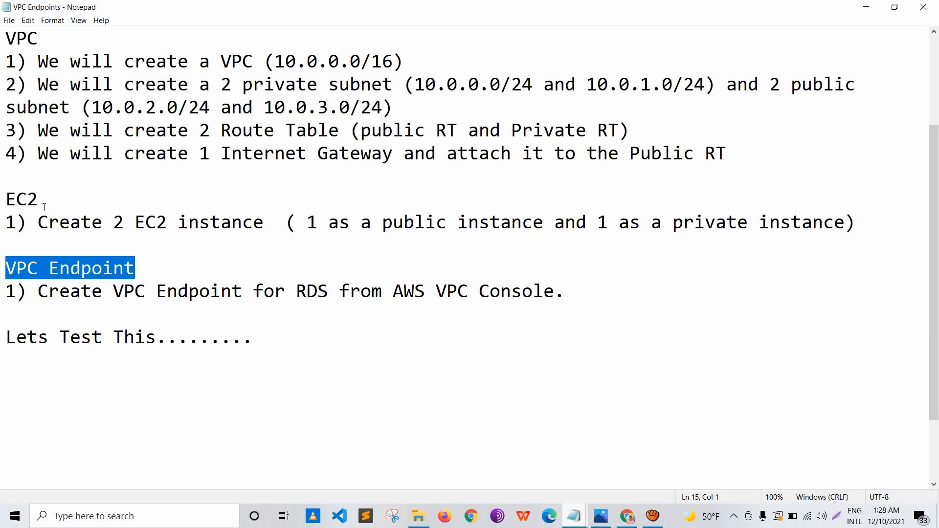
left_click_drag(275, 222, 5, 223)
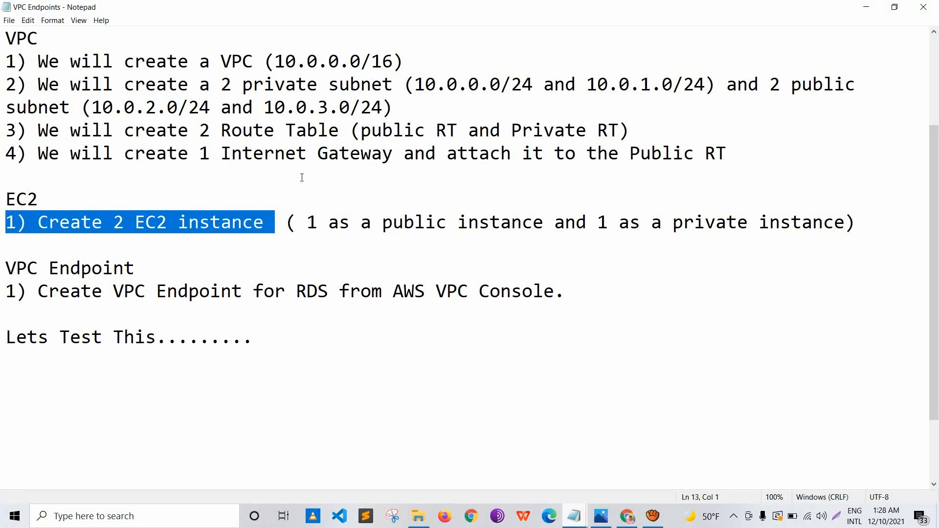
left_click_drag(372, 222, 370, 245)
left_click_drag(414, 188, 488, 183)
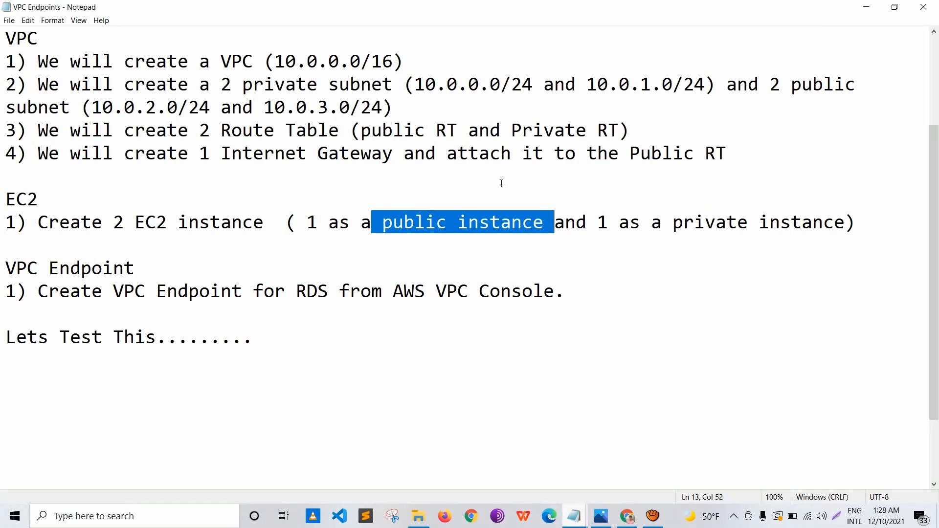
left_click_drag(572, 184, 660, 187)
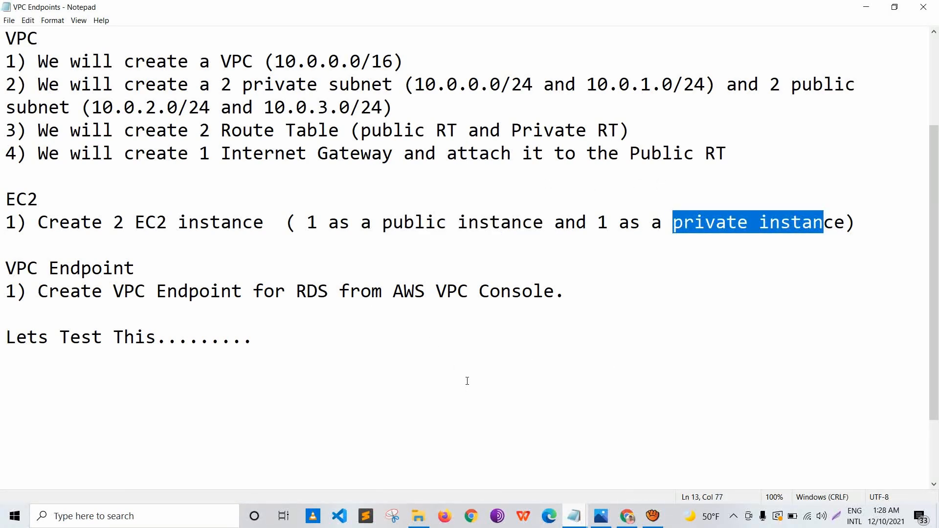
Step: Switch to the EC2 console in Chrome and copy the Jump server's public IPv4 address
left_click(627, 516)
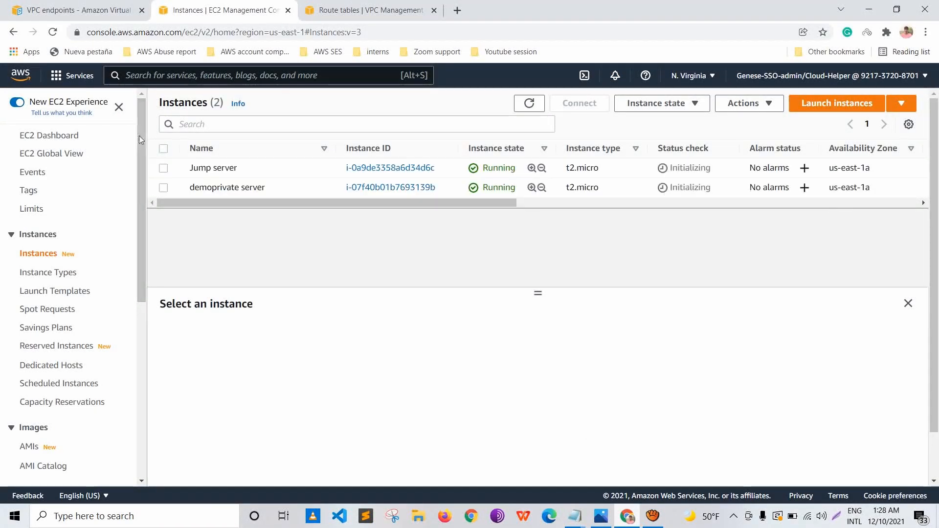
left_click(163, 168)
left_click(423, 417)
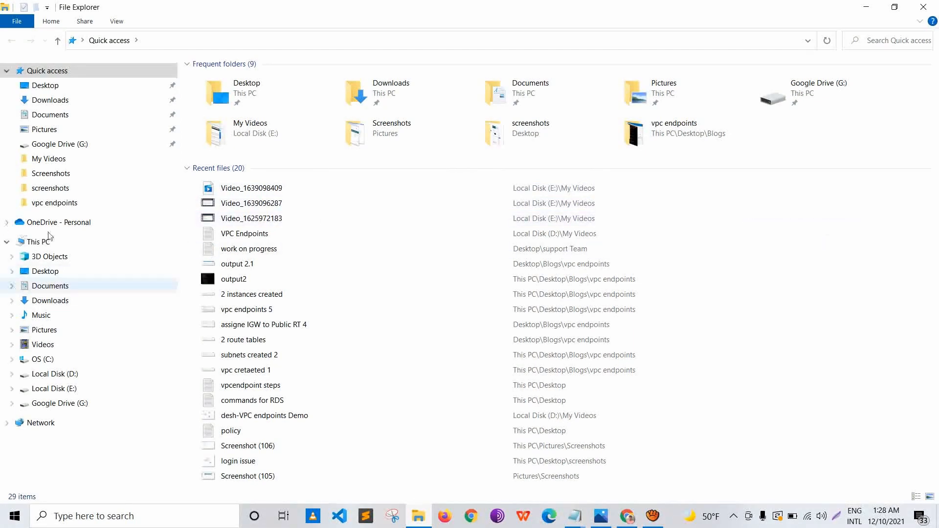
Step: Open a Git Bash terminal in the Downloads folder and maximize it
left_click(50, 301)
right_click(811, 175)
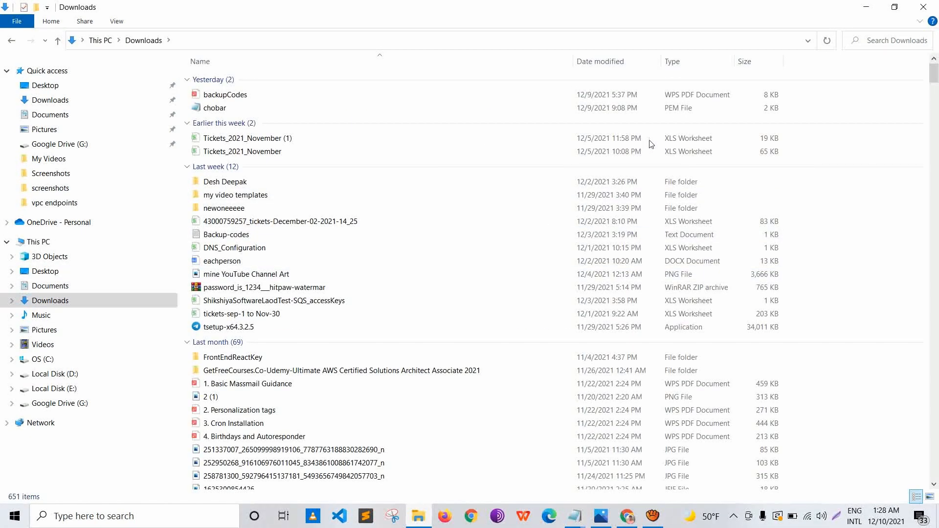
left_click(827, 331)
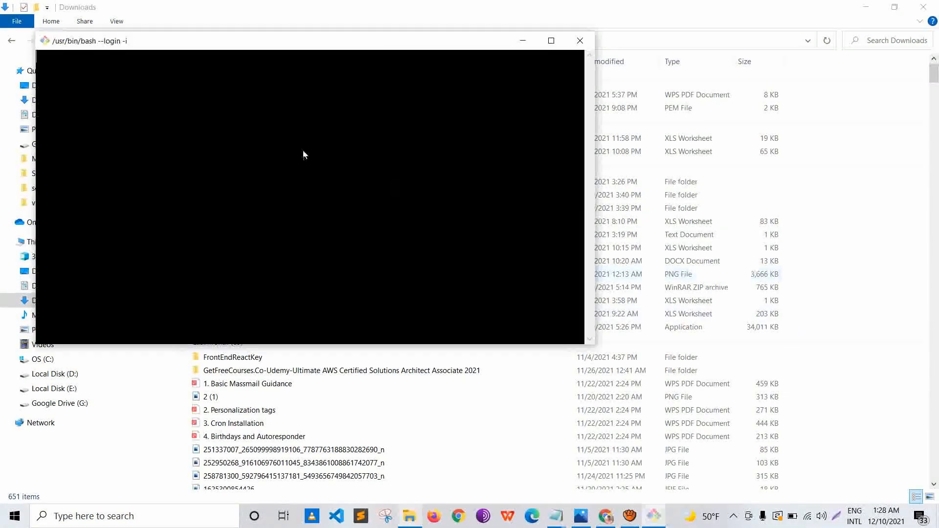
double_click(438, 39)
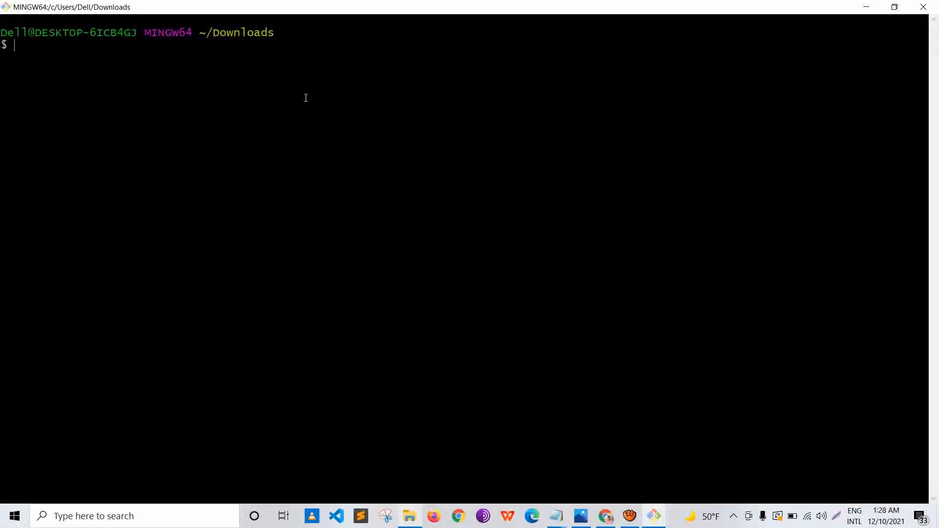
key("shift+Insert")
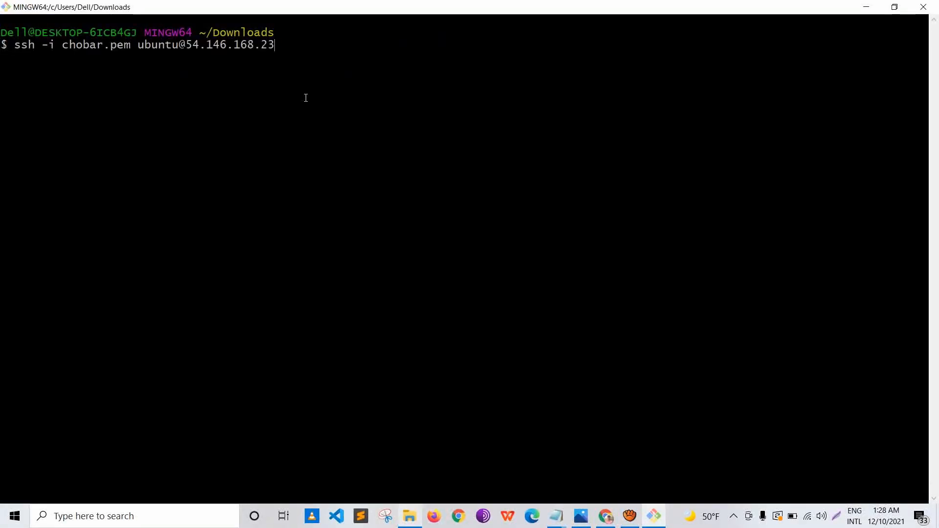
key("BackSpace")
key("BackSpace")
key("BackSpace")
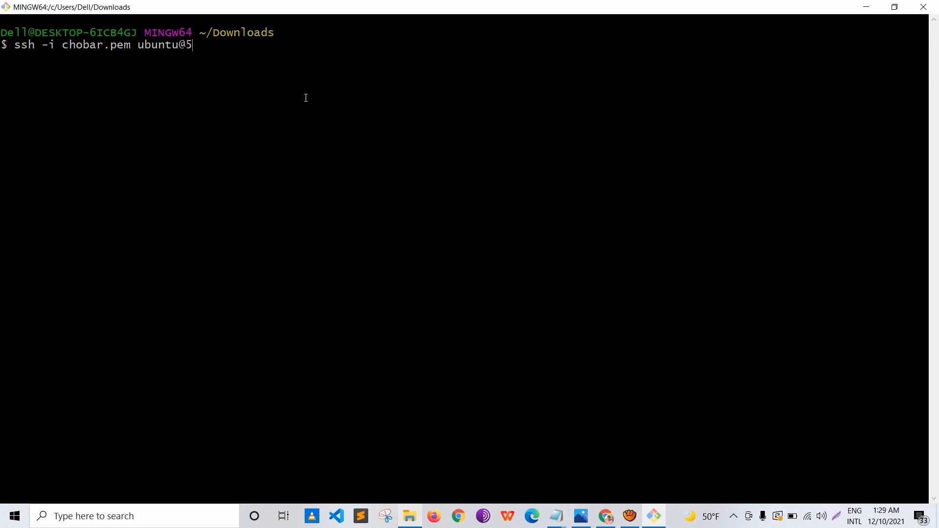
right_click(427, 117)
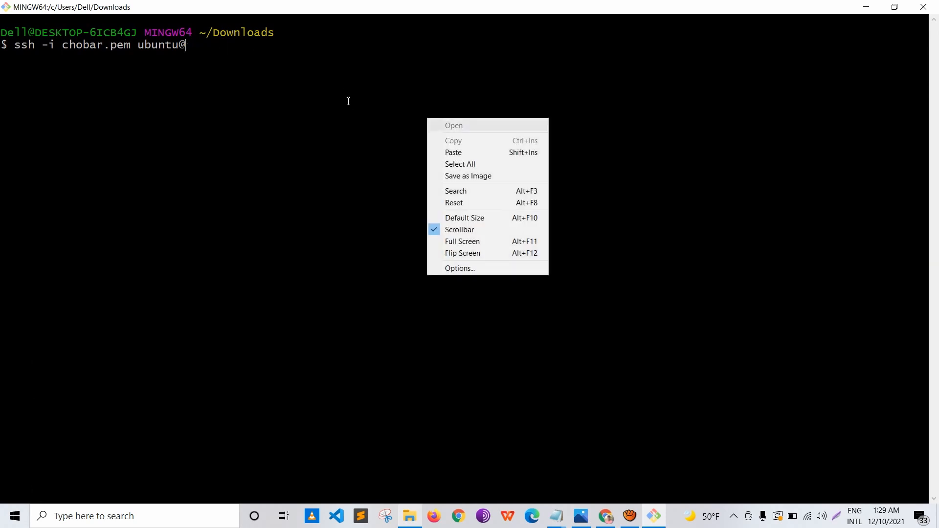
left_click(445, 152)
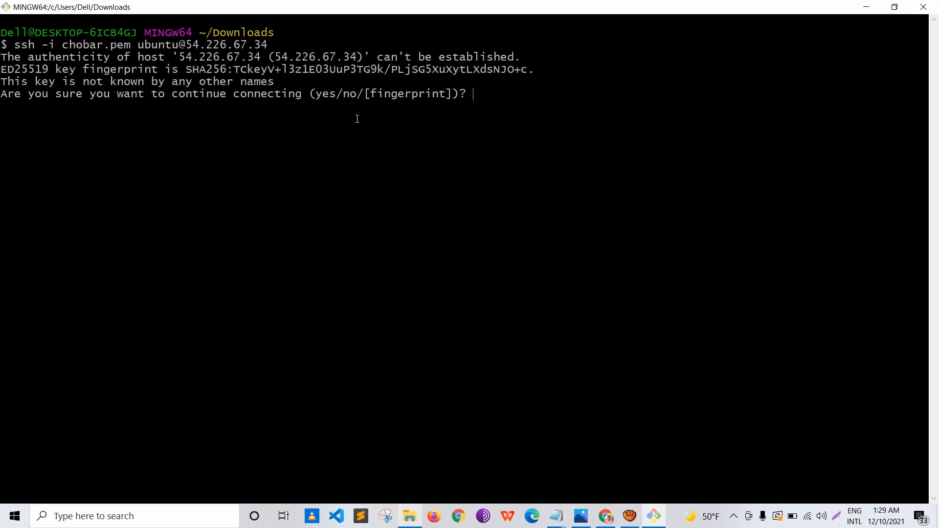
type("es")
key("Return")
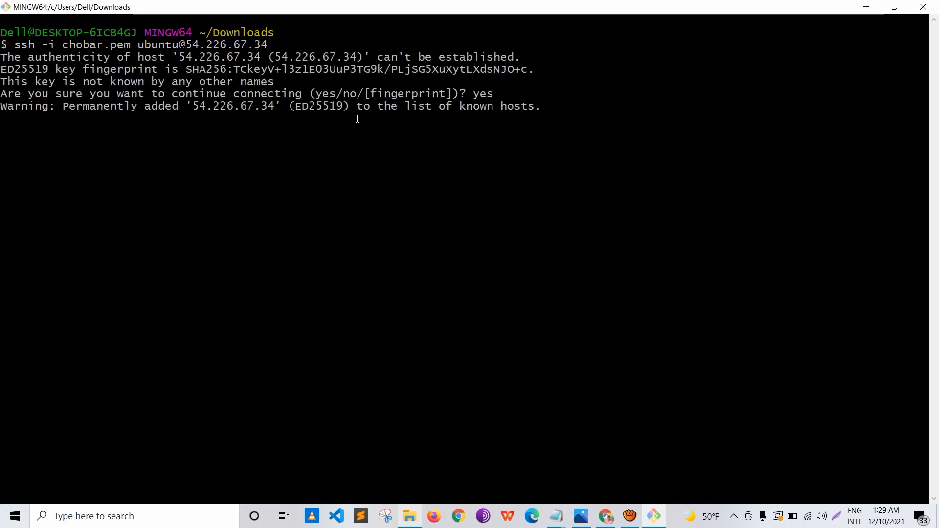
type("clear")
key("Return")
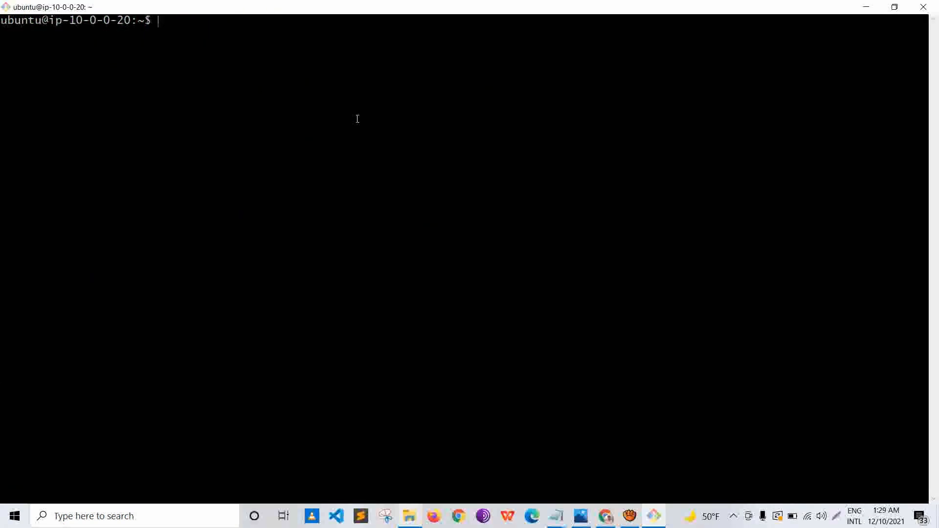
Step: Ping 8.8.8.8 from the jump server to test its internet connectivity
key("Return")
key("Return")
type("pig")
key("BackSpace")
type("ng ")
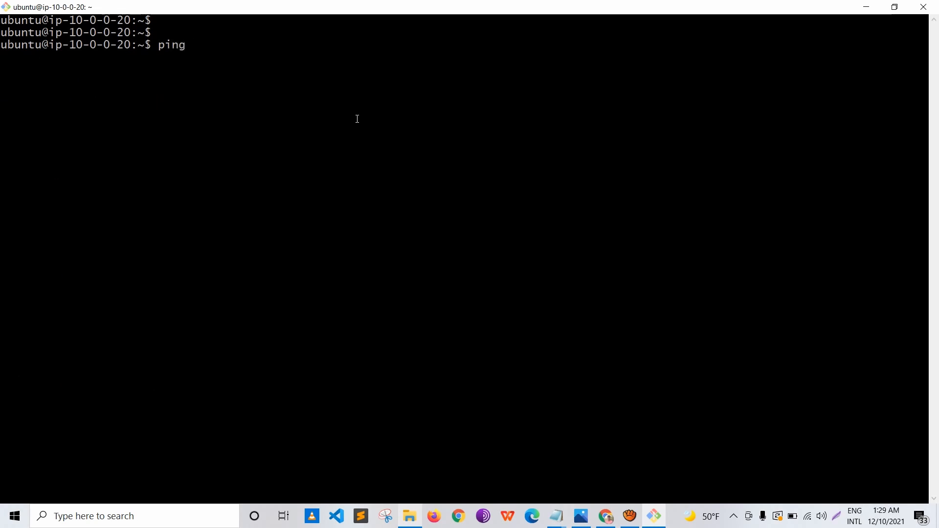
type("8.8.8.8")
key("Return")
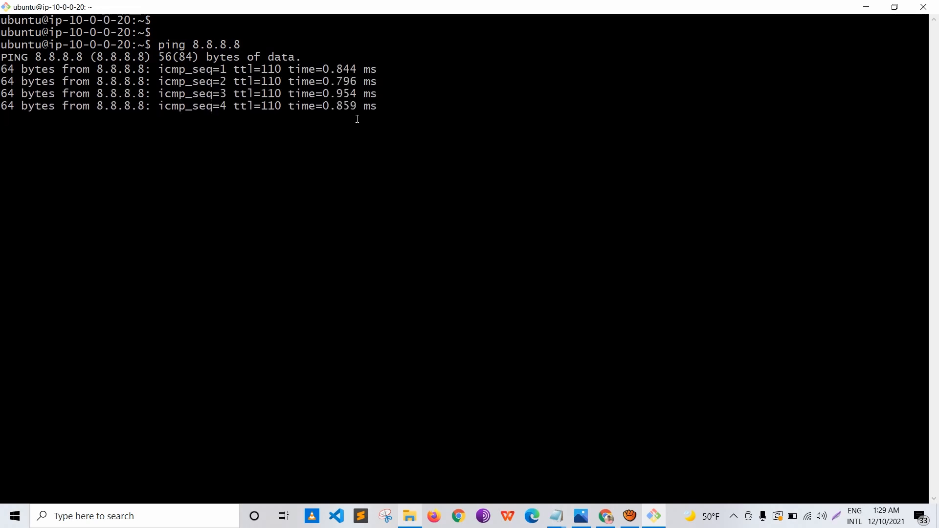
Step: Return to the EC2 console and refresh the instances list to check the status of both instances
left_click(866, 7)
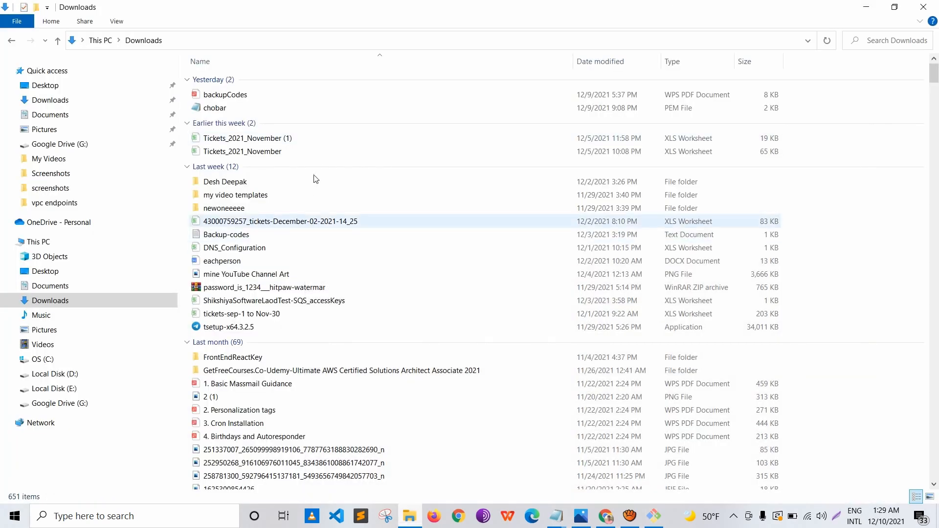
left_click(867, 7)
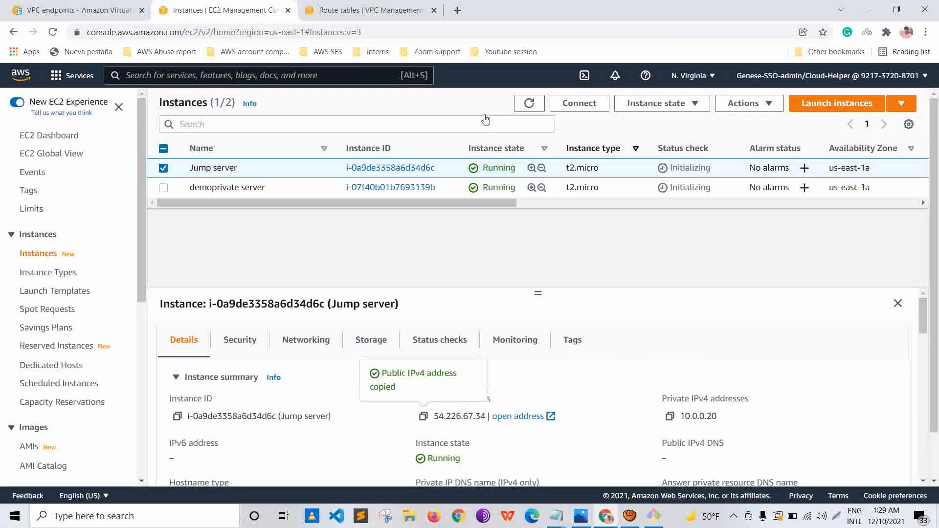
left_click(530, 103)
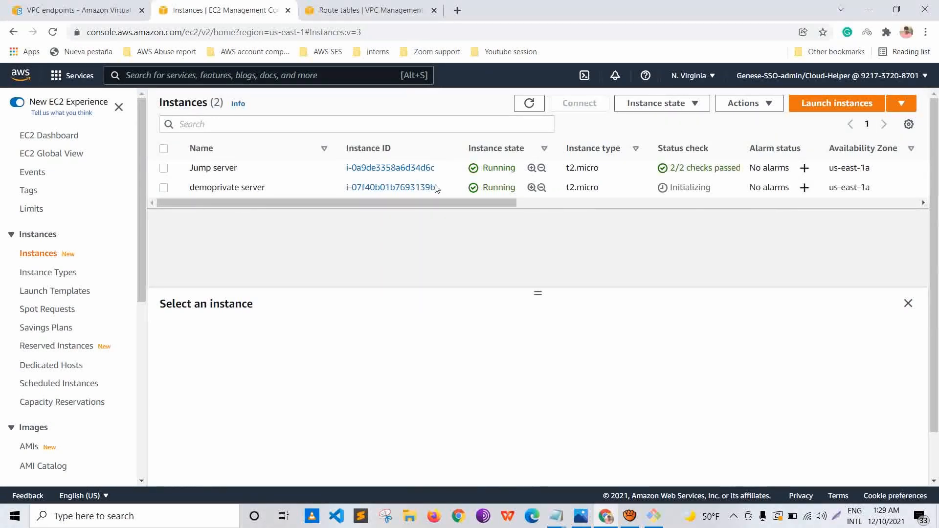
Step: Switch back to the Git Bash session, stop the running ping, and clear the terminal screen
left_click(653, 516)
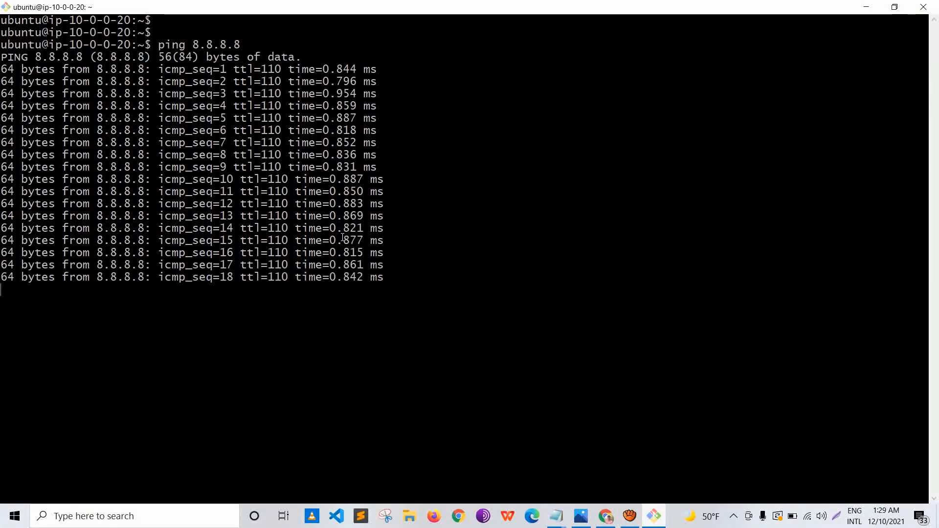
key("ctrl+c")
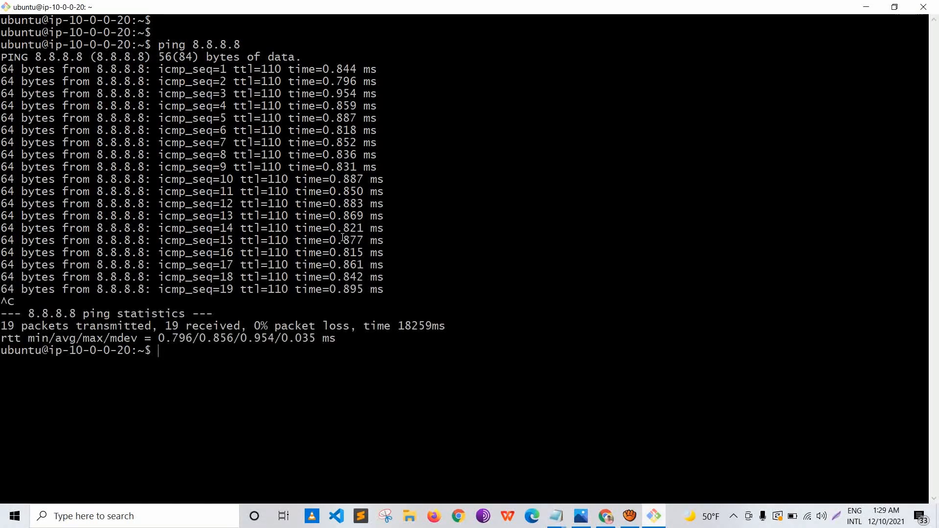
type("ckear")
key("Return")
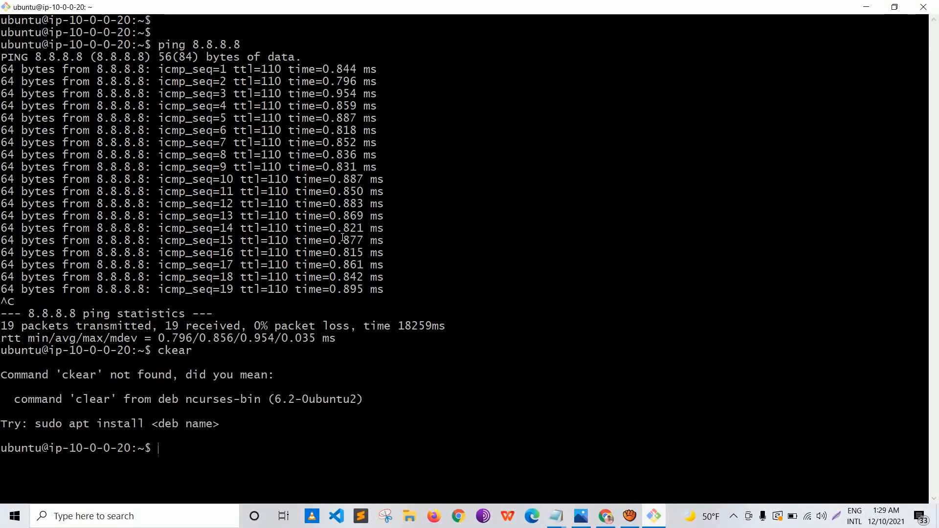
type("clear")
key("Return")
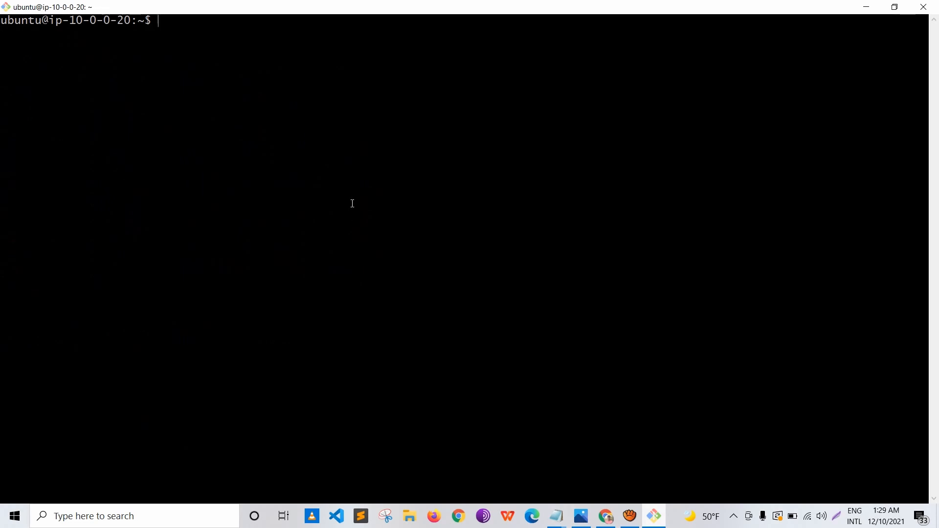
Step: Open the chobar PEM file from the Downloads folder in Notepad and select its entire contents
left_click(867, 7)
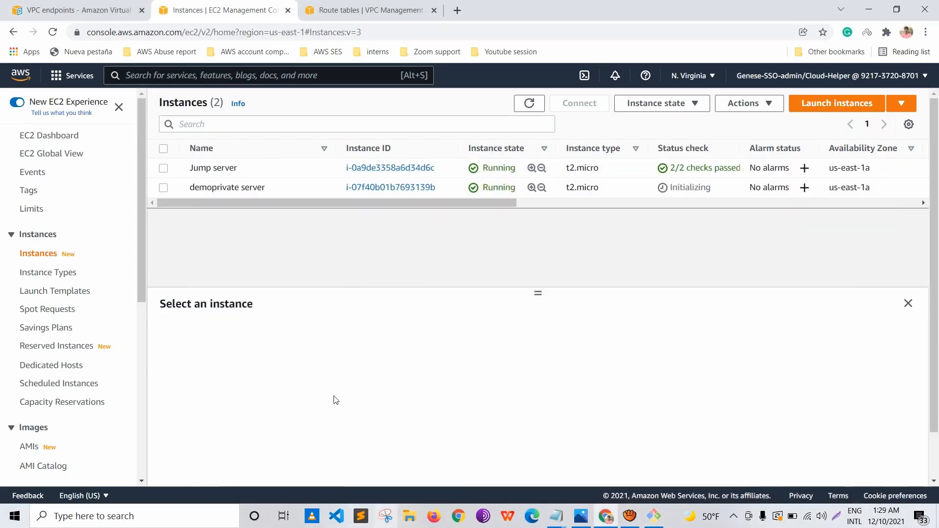
key("super+e")
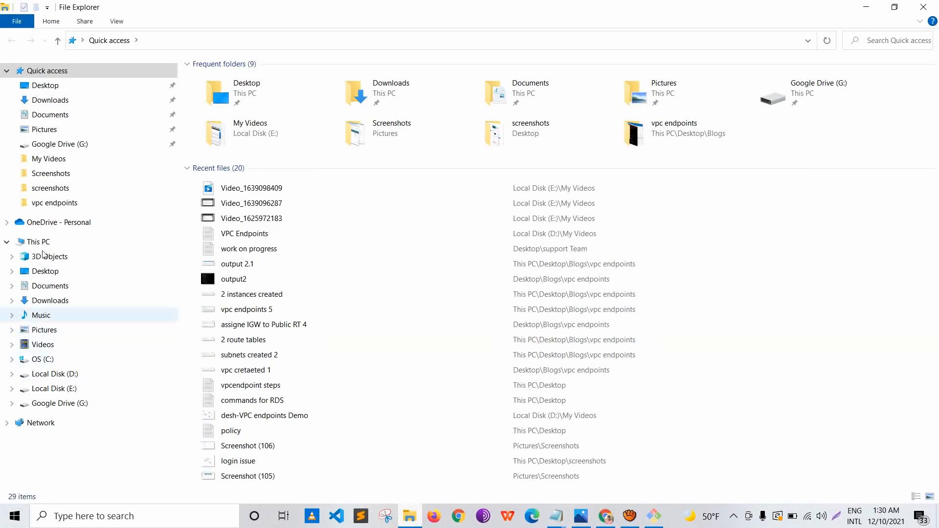
left_click(50, 300)
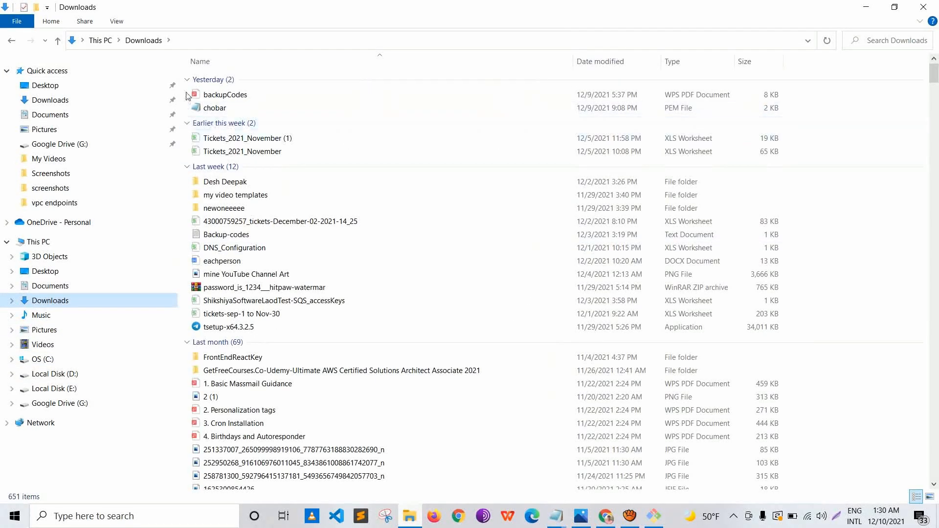
double_click(215, 107)
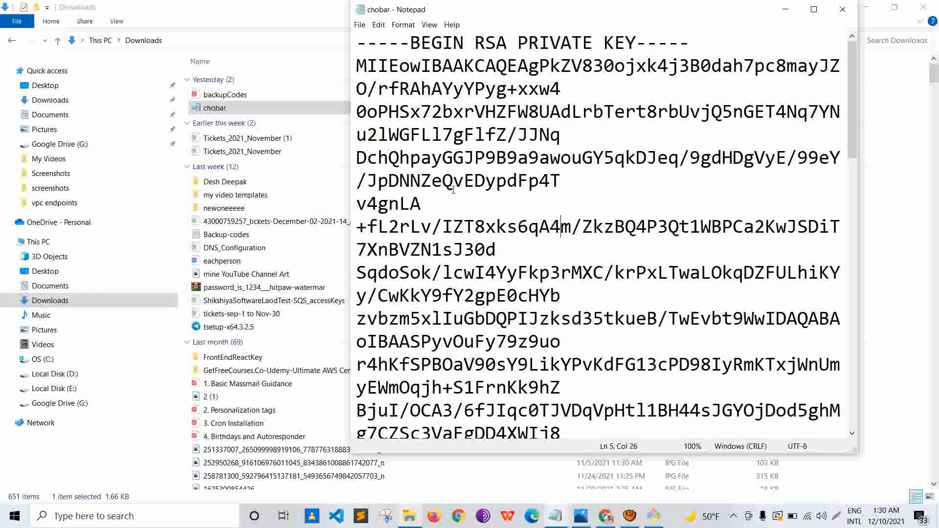
key("ctrl+a")
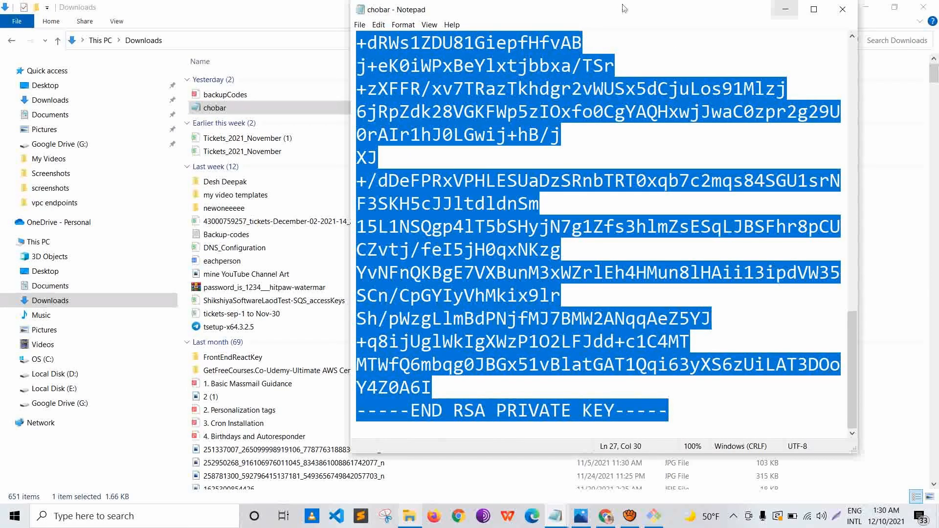
type("s")
type("udo")
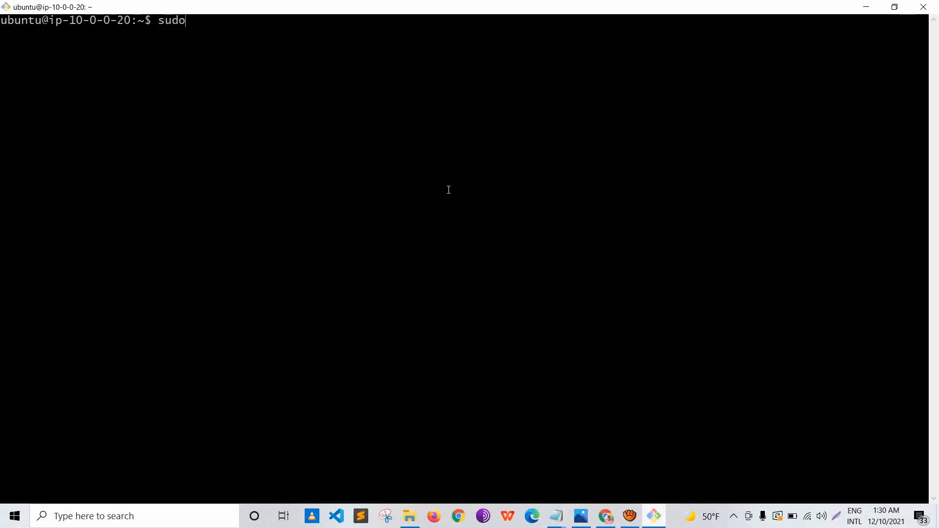
type(" chobar.pem")
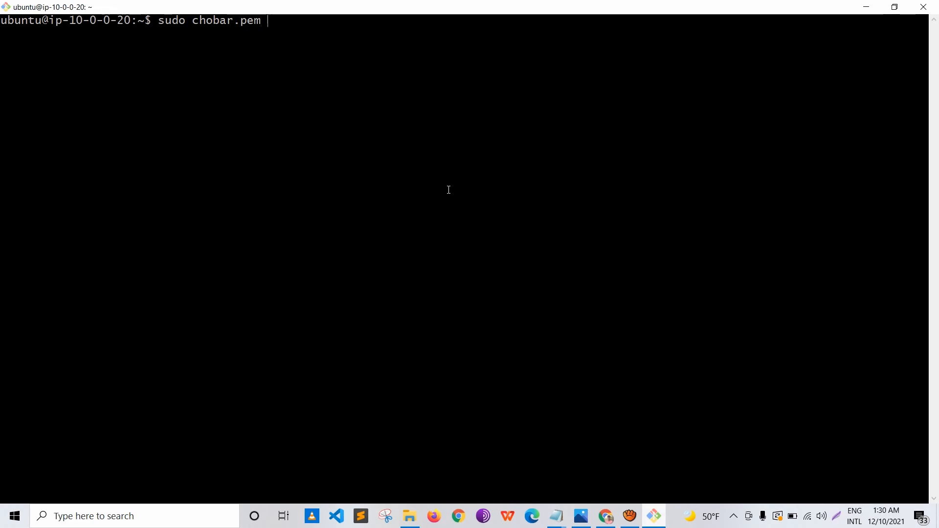
type("ntu")
key("BackSpace")
key("BackSpace")
key("BackSpace")
key("BackSpace")
key("BackSpace")
key("Left")
key("Left")
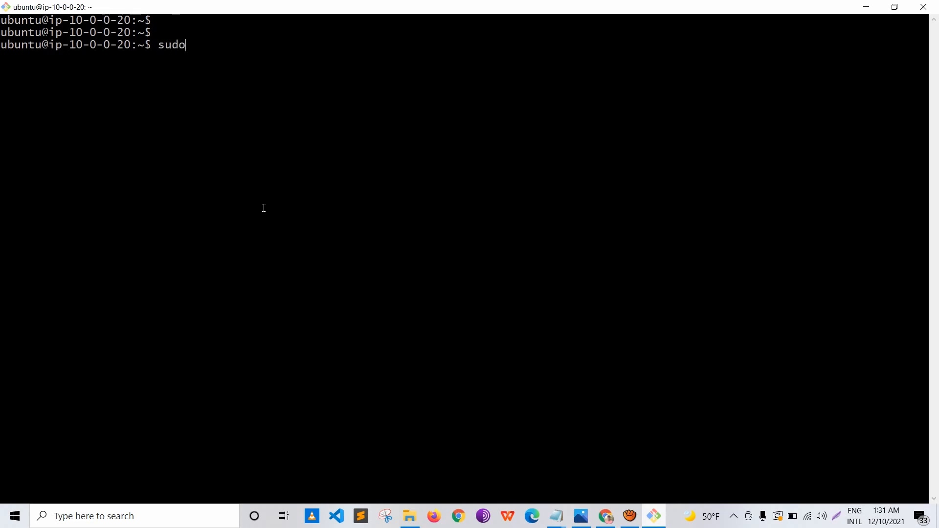
Step: Create chobar.pem on the jump server with sudo nano, paste the RSA private key into it, save the file and exit
type("nano chobar.pem")
key("Return")
right_click(211, 137)
key("Return")
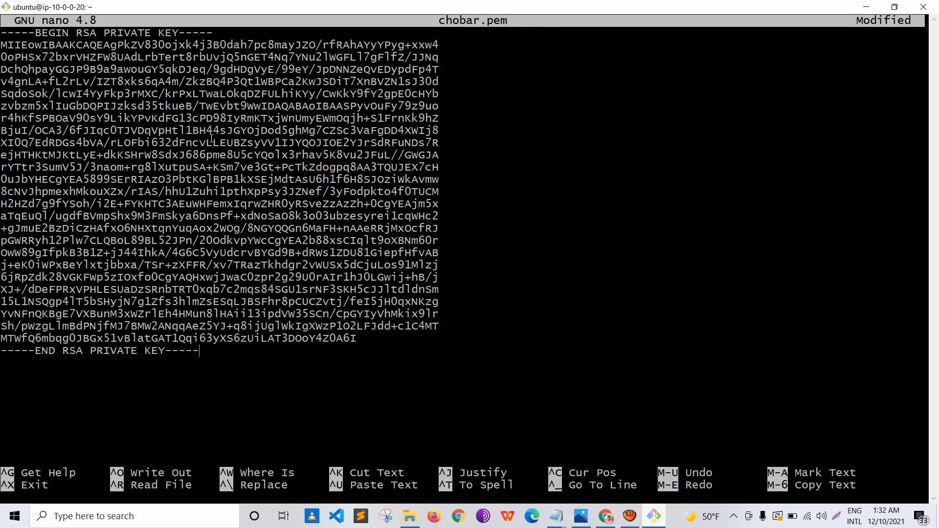
key("ctrl+o")
key("Return")
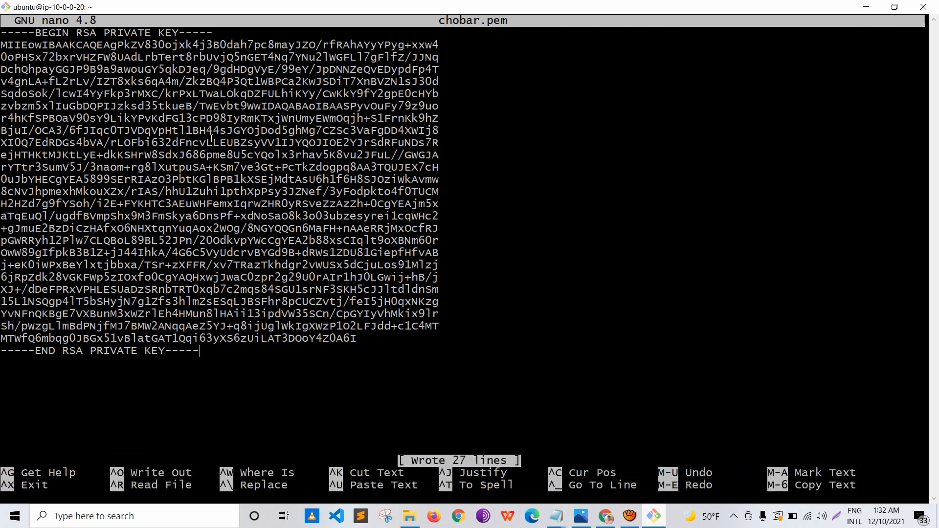
key("ctrl+o")
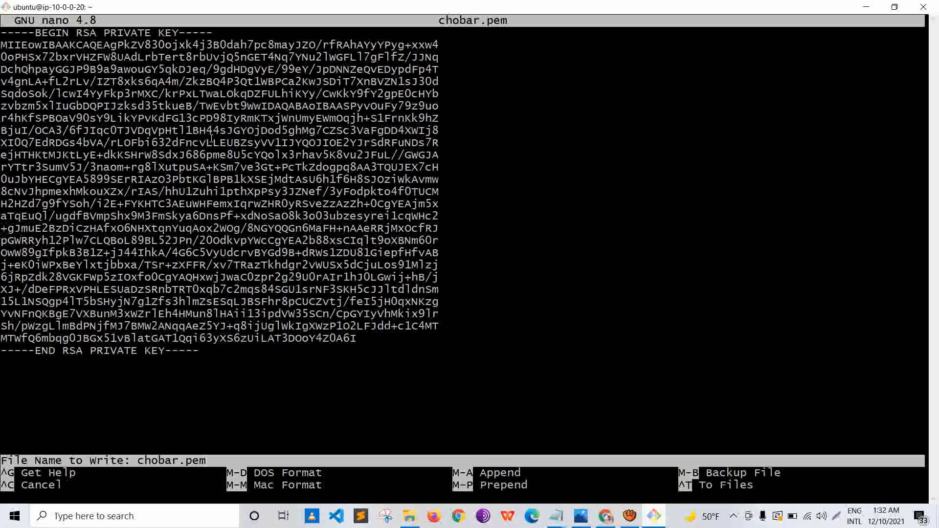
key("Return")
key("ctrl+x")
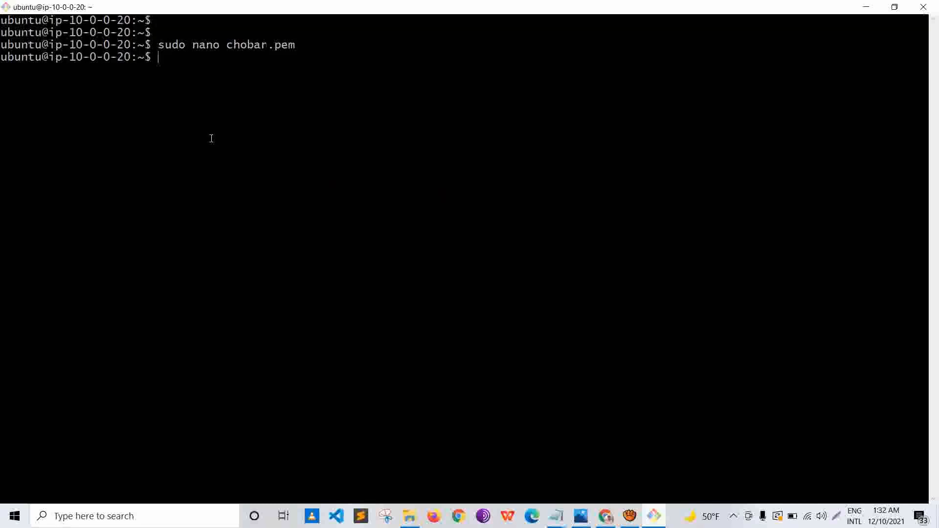
Step: List the files in the jump server's home directory to check for chobar.pem
type("ls")
key("Return")
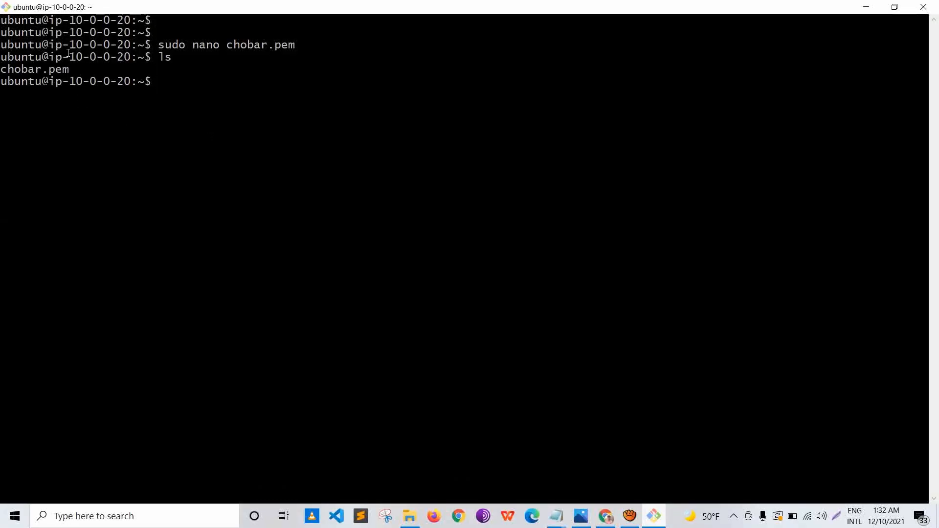
left_click_drag(69, 69, 1, 66)
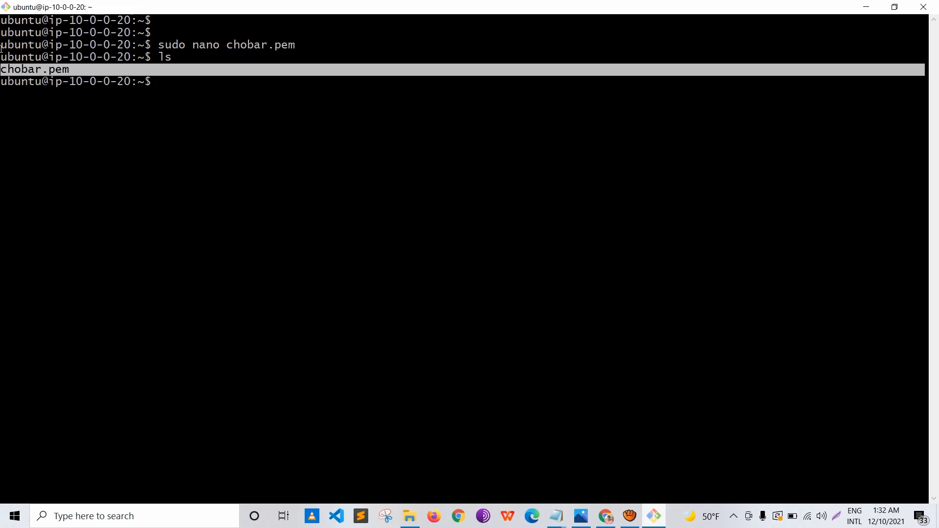
left_click(153, 68)
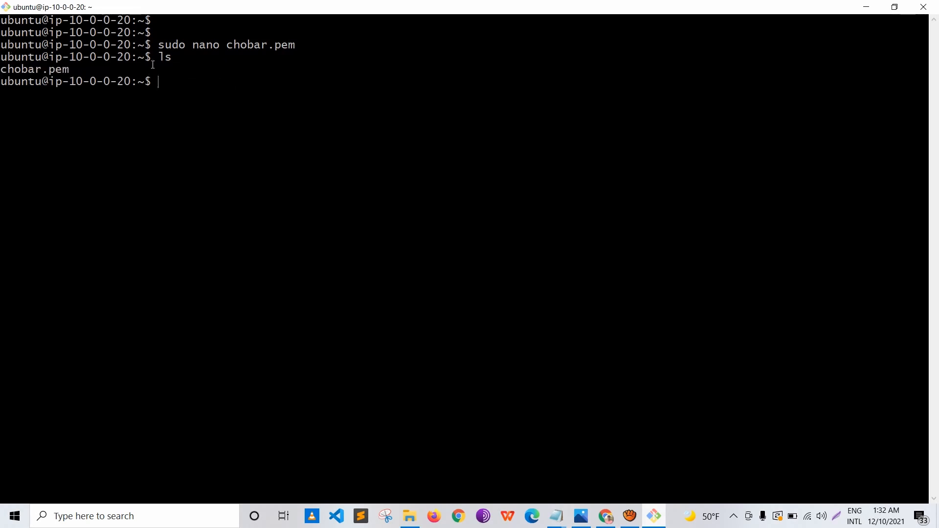
Step: Restrict the key file's permissions by running sudo chmod 400 chobar.pem
key("BackSpace")
key("BackSpace")
type("sudo cho=mod")
key("BackSpace")
key("BackSpace")
key("BackSpace")
type("mod 400 cho")
key("Tab")
key("Return")
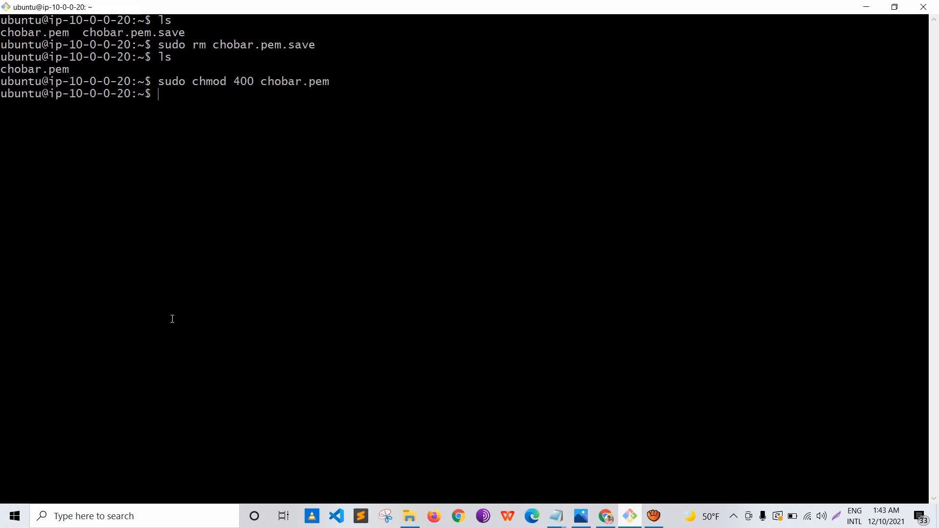
type("do ssh ")
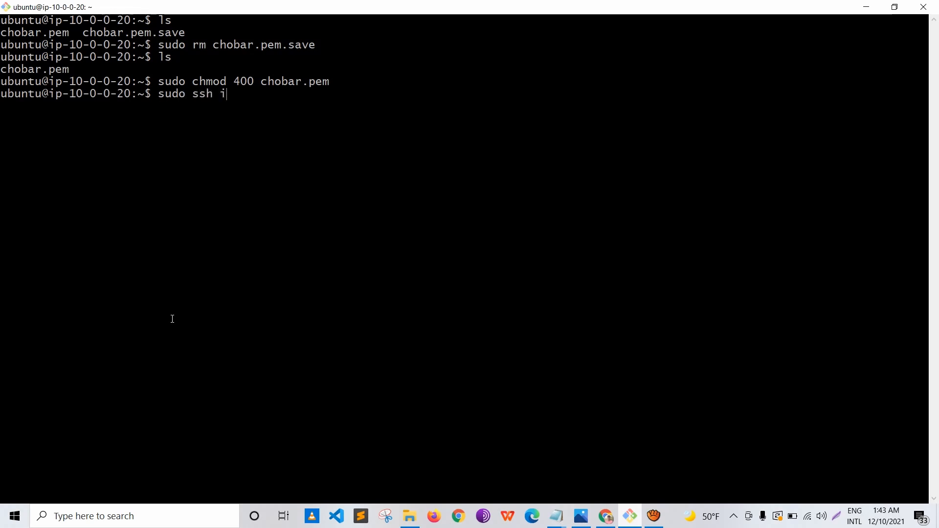
type("i")
key("BackSpace")
type("-i choba")
key("Tab")
type("ubuntu")
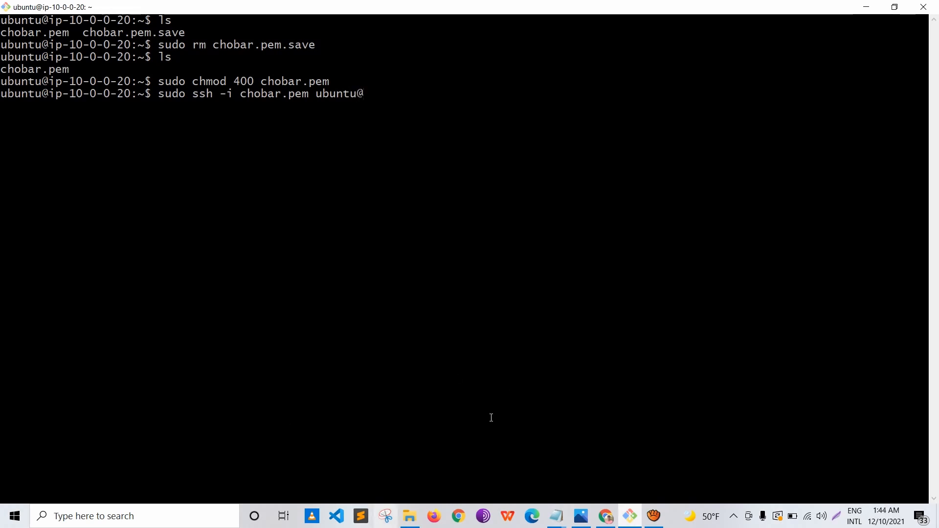
key("alt+Tab")
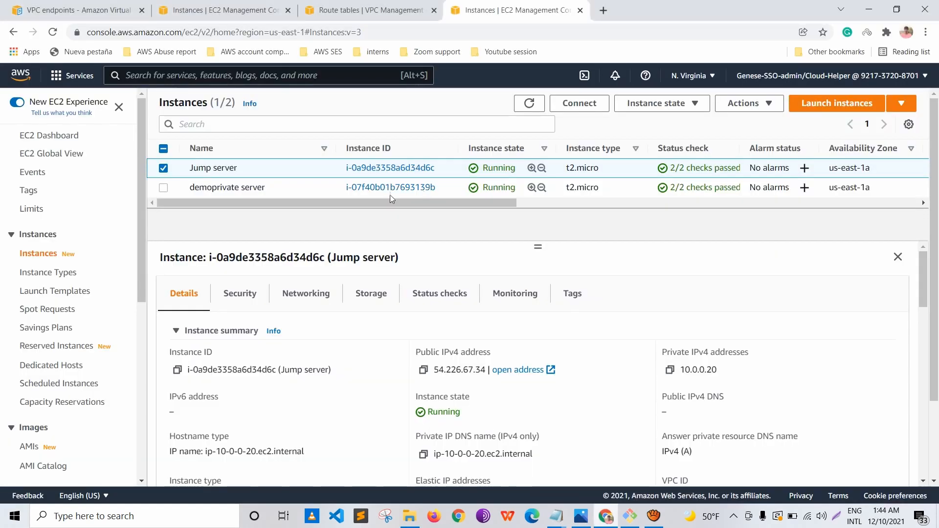
left_click(164, 188)
left_click(164, 168)
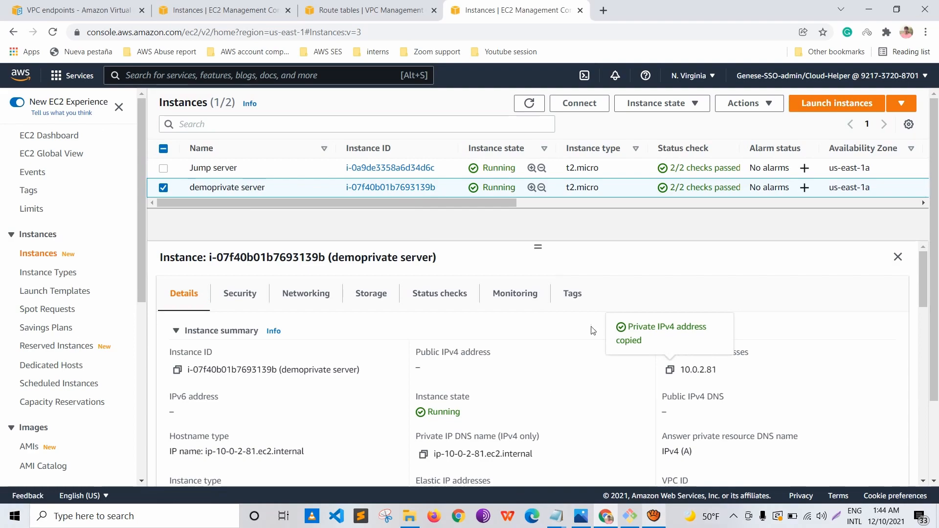
left_click(629, 517)
right_click(471, 198)
left_click(494, 231)
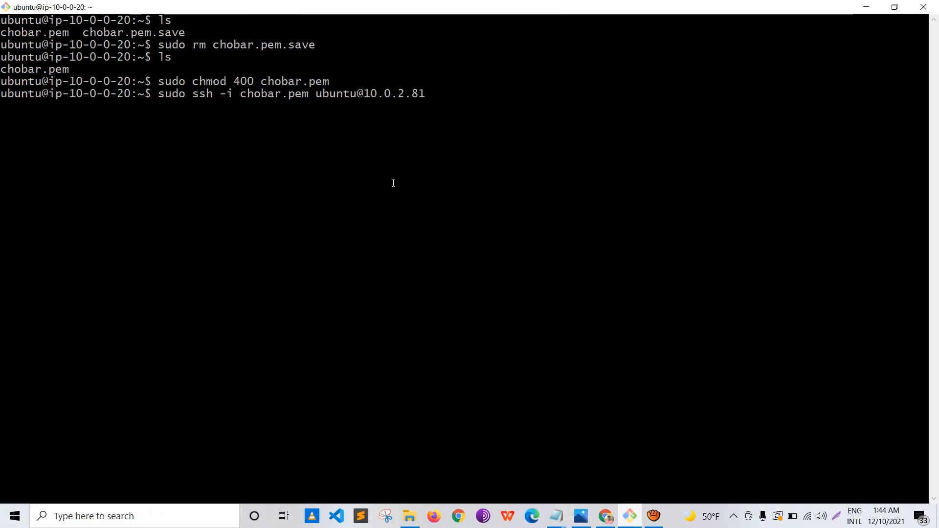
Step: Run the SSH connection to the private server, accept its host fingerprint with yes, and clear the terminal screen
key("Return")
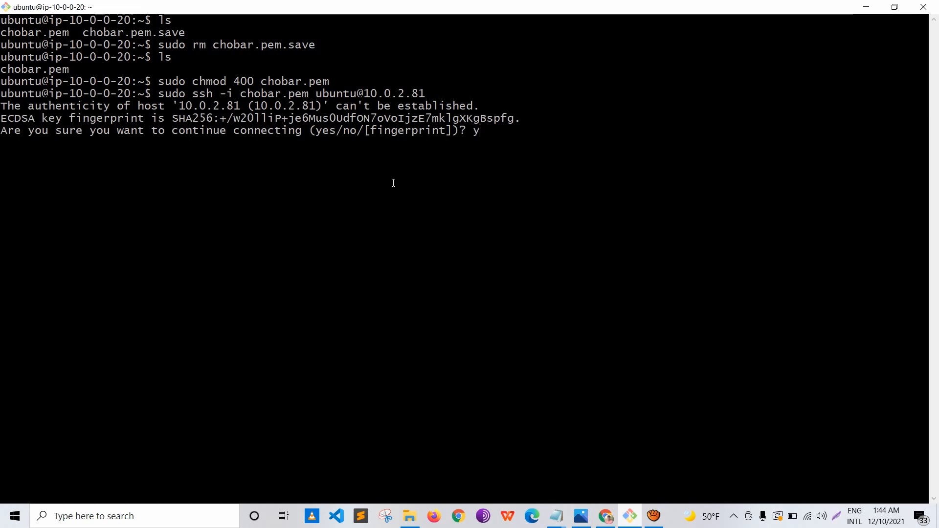
type("yes")
key("Return")
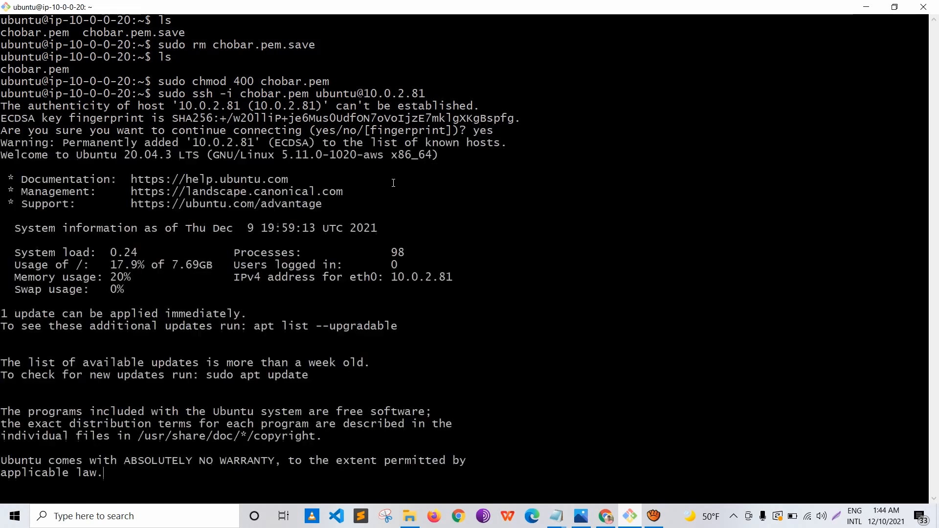
type("clear")
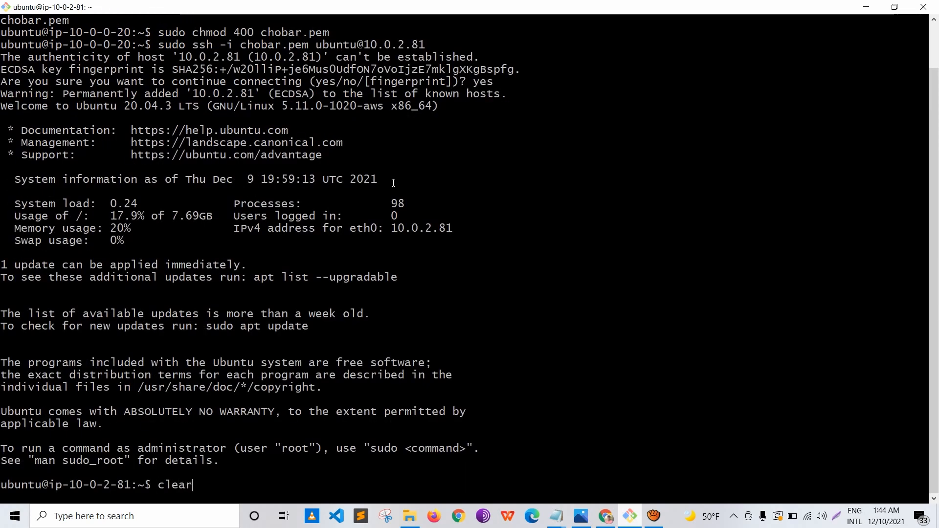
key("Return")
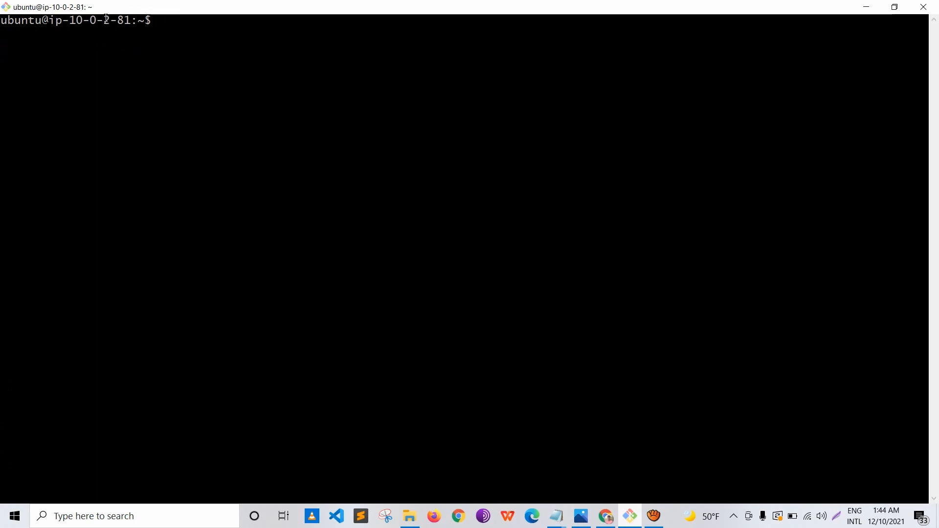
Step: Ping 8.8.8.8 from the private server to test its internet connectivity, and stop the ping
left_click_drag(138, 20, 69, 20)
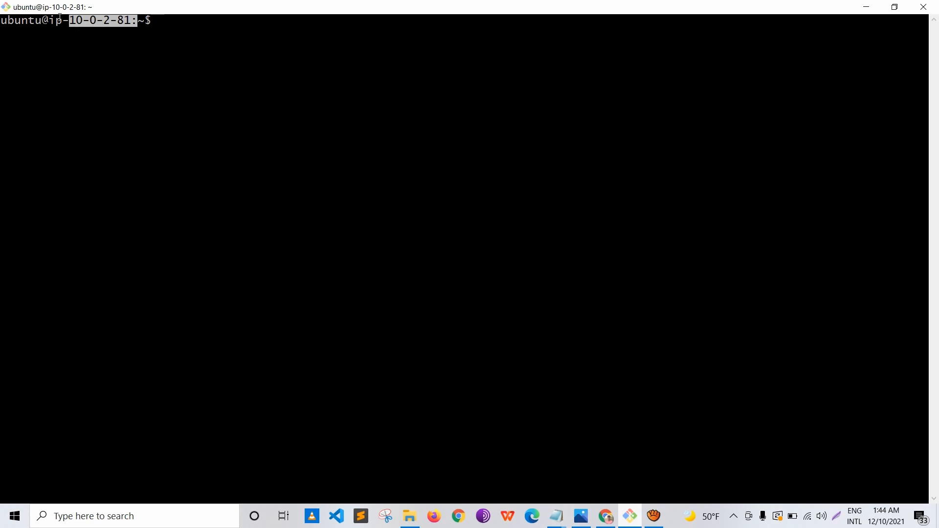
triple_click(259, 117)
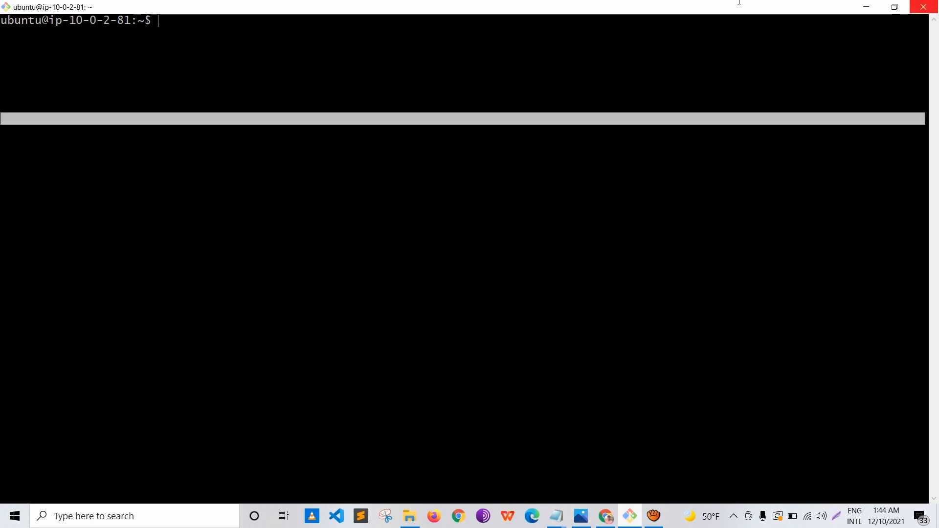
left_click(866, 6)
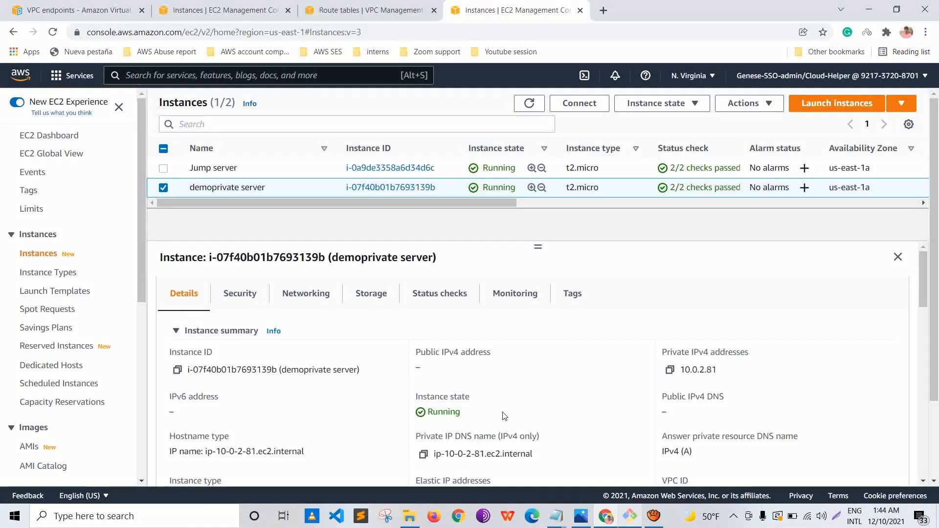
key("alt+Tab")
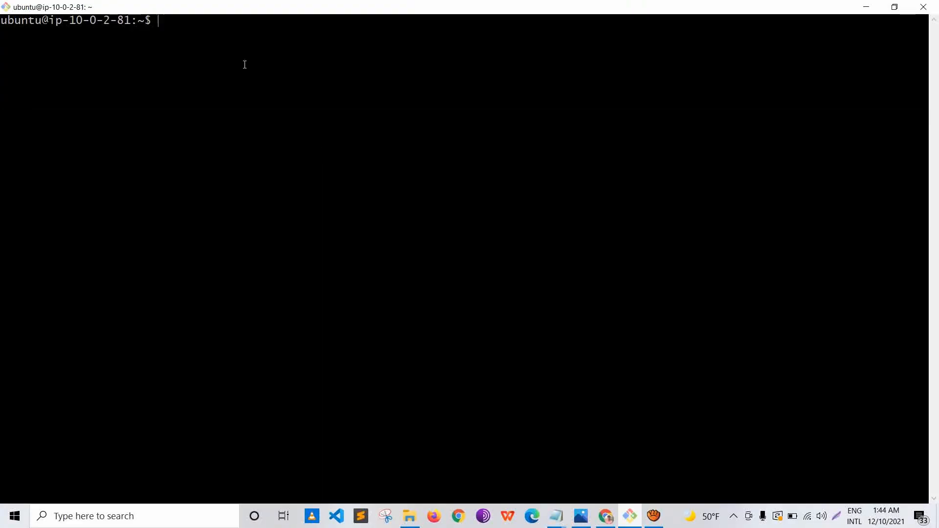
type("ping 8.8.8.8")
key("Return")
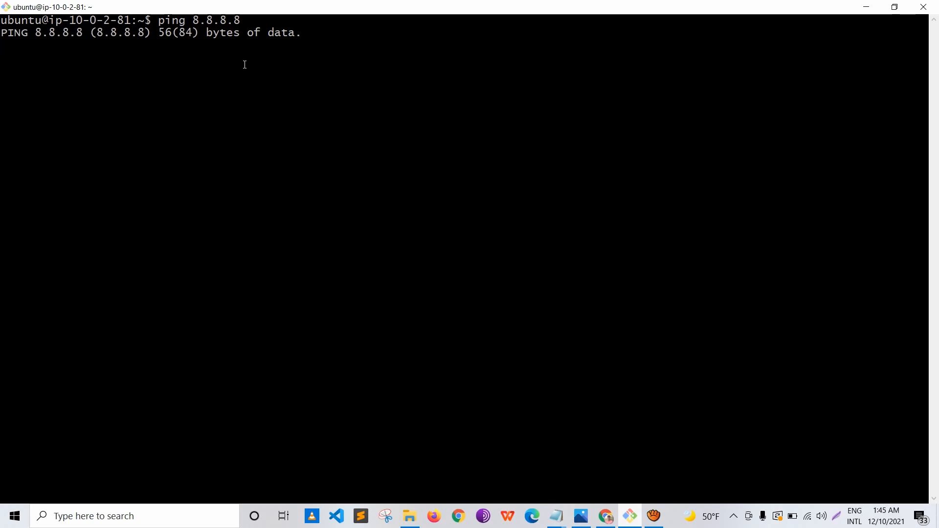
key("ctrl+c")
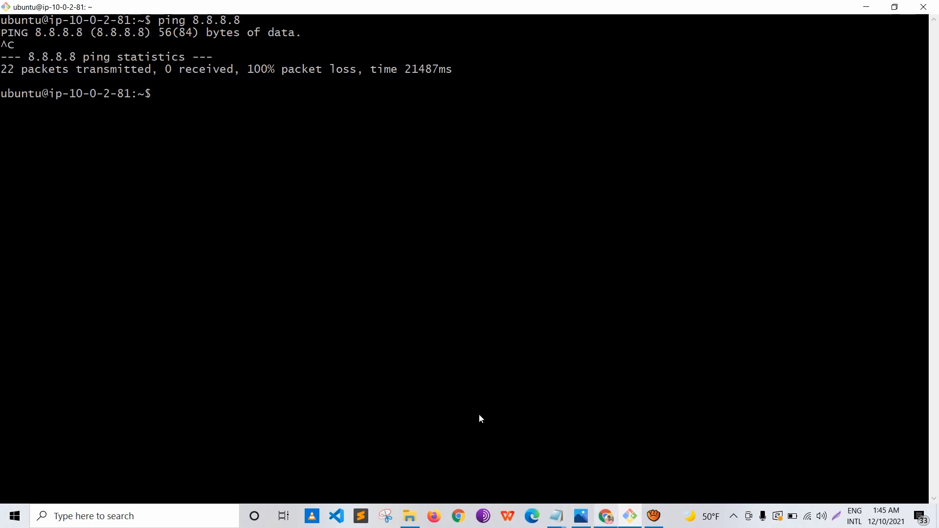
Step: Return to the AWS console, open the IAM service in a new browser tab, and go to its users list
key("alt+Tab")
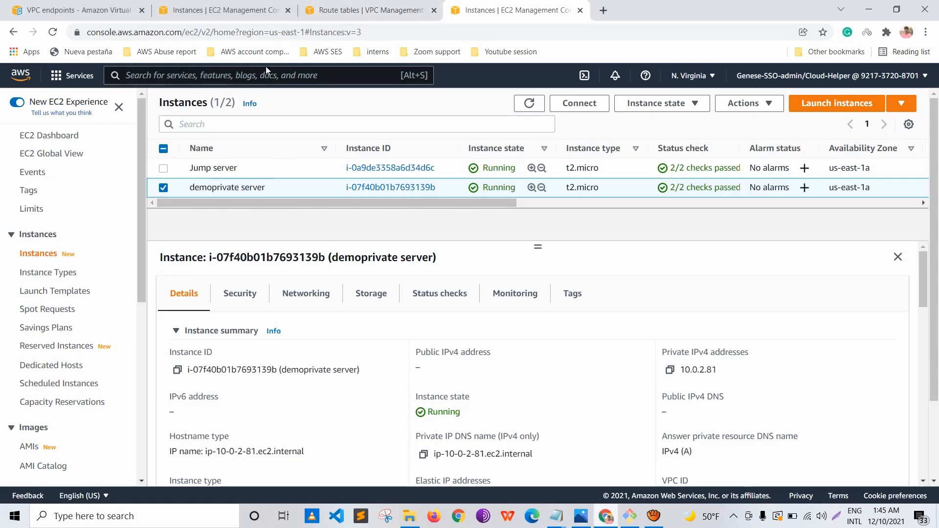
type("IAM")
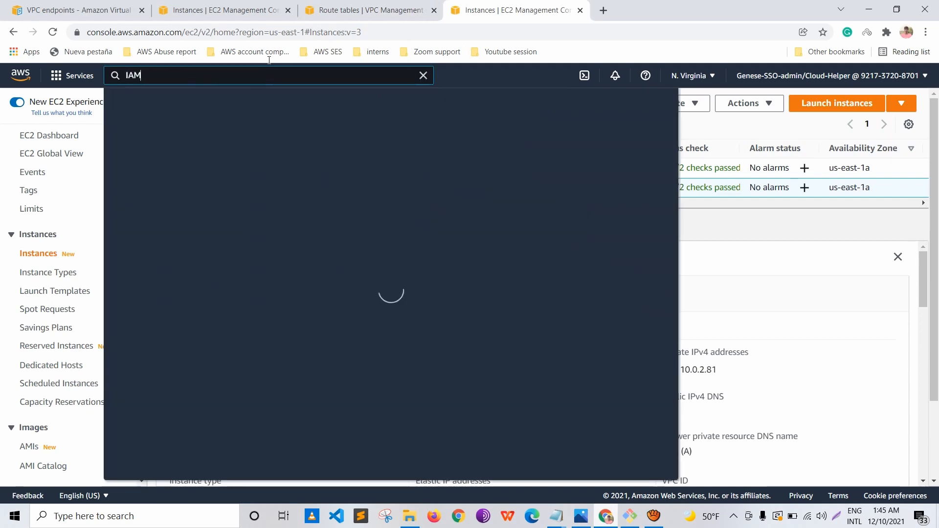
right_click(308, 165)
left_click(342, 173)
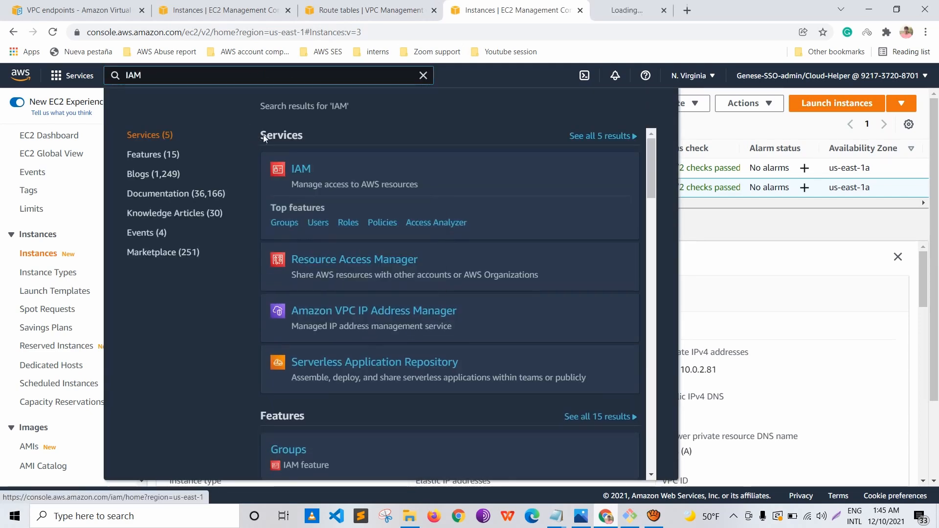
left_click(658, 7)
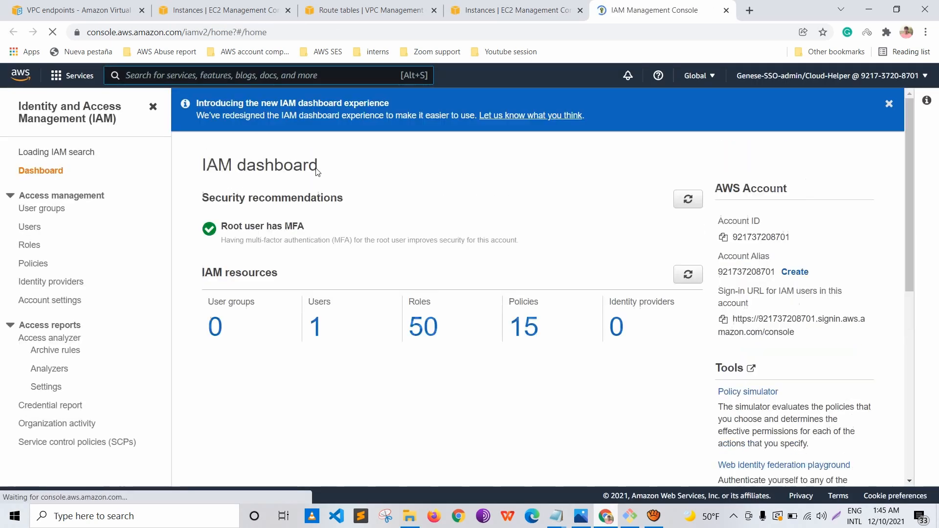
left_click(30, 233)
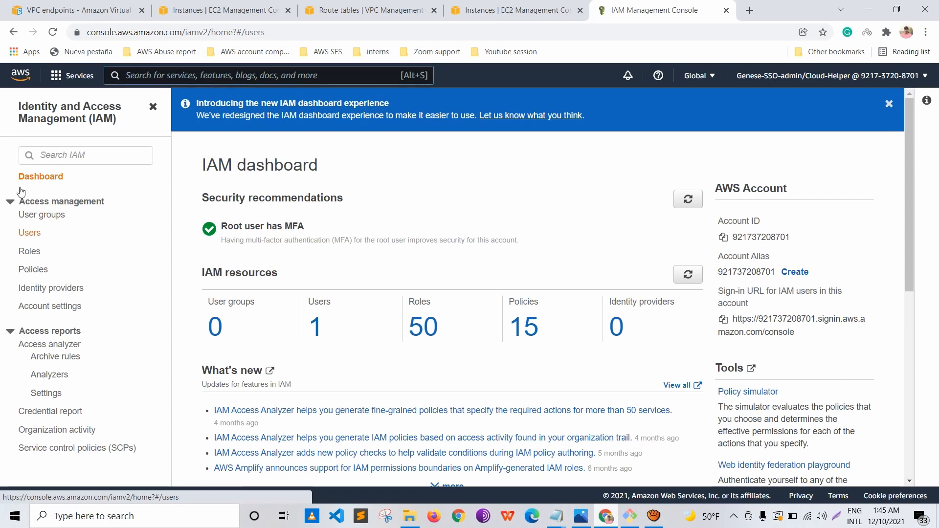
Step: Start adding an IAM user named desmotest with programmatic access by access key, and proceed to its permissions
left_click(843, 146)
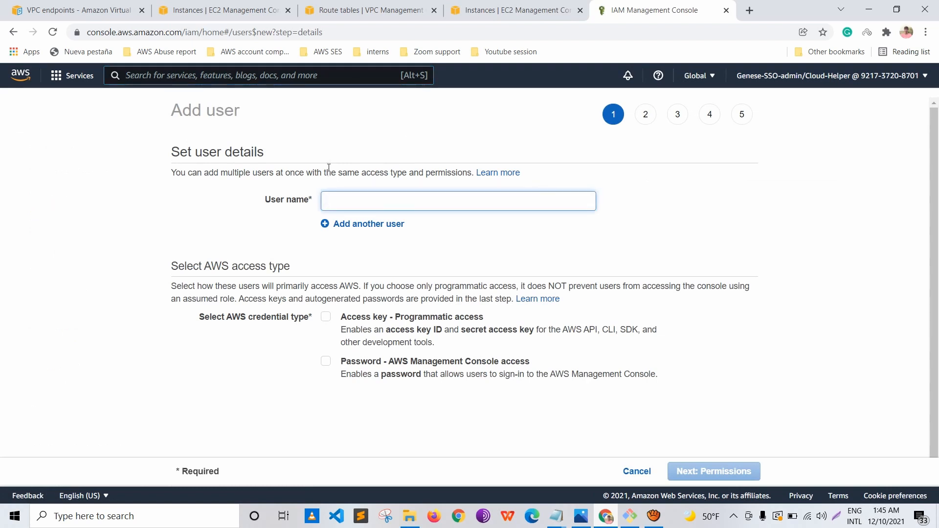
type("desmotest")
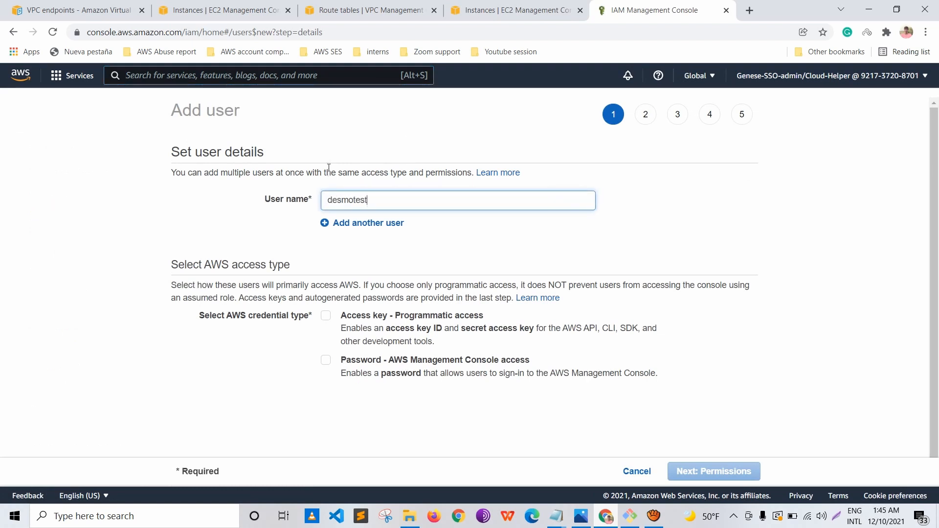
scroll(328, 186, "down", 1)
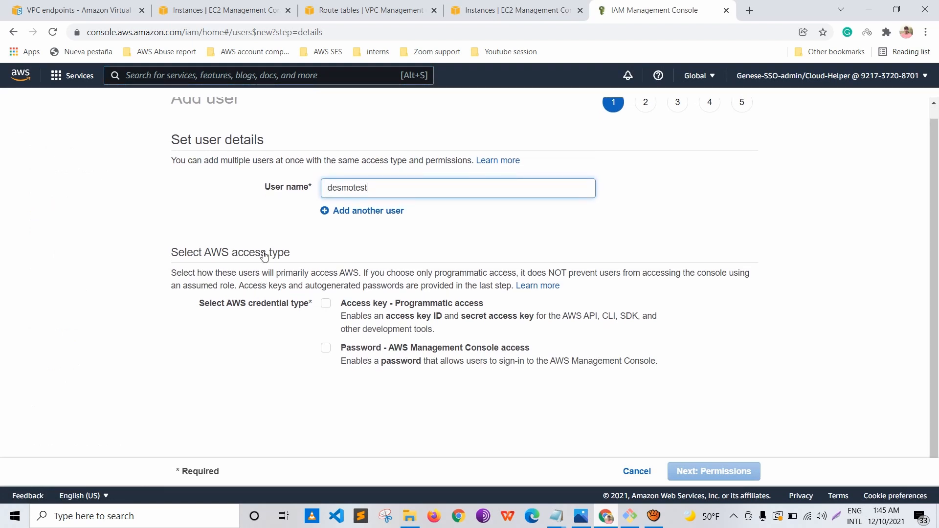
left_click(326, 304)
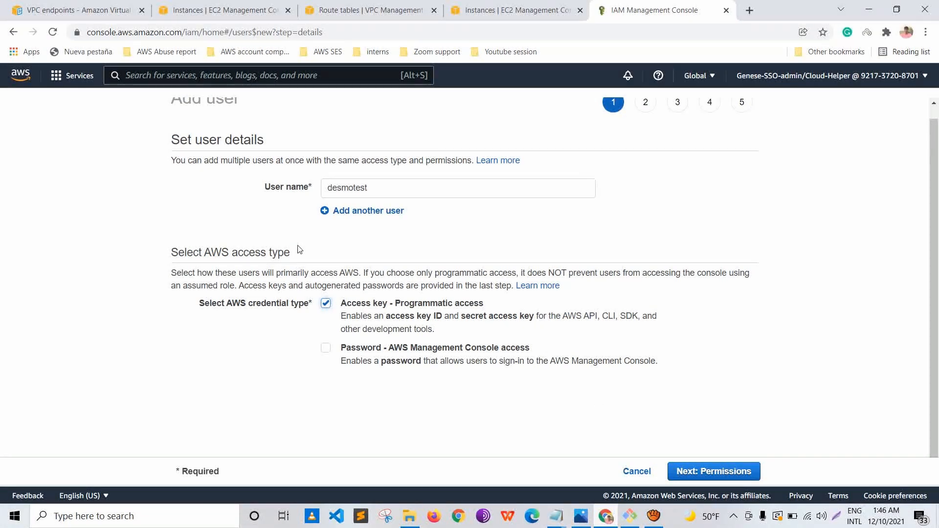
left_click(710, 471)
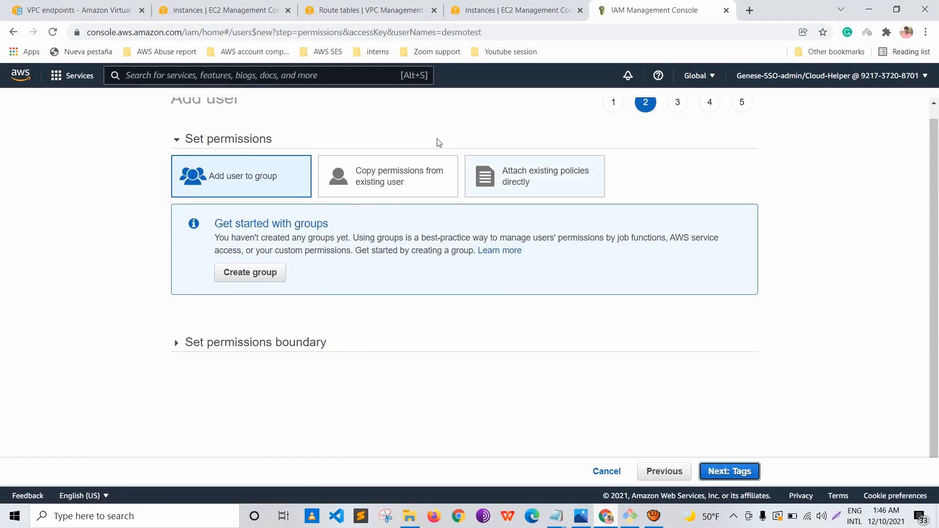
Step: Attach the existing AmazonRDSFullAccess policy directly to the new user, filtering policies by rds, and continue to the tags
left_click(521, 177)
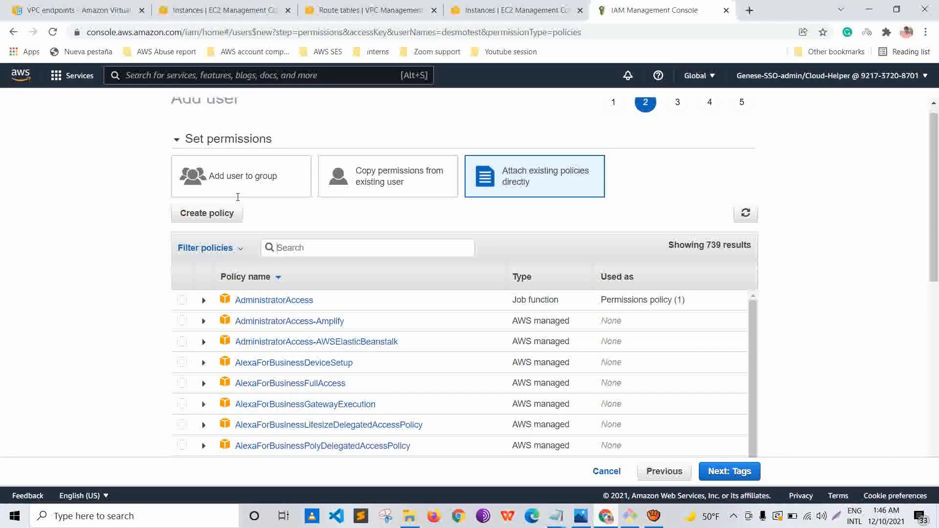
type("rds")
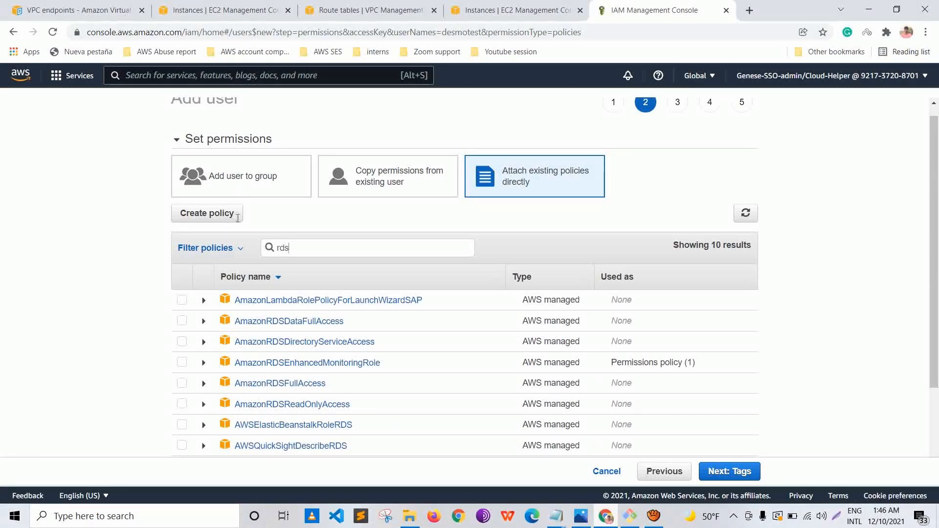
scroll(238, 218, "down", 1)
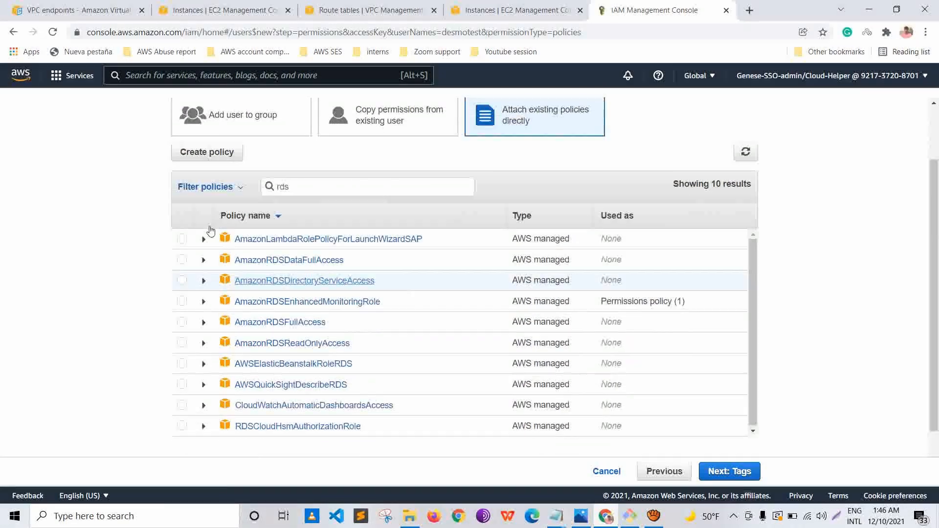
left_click(182, 321)
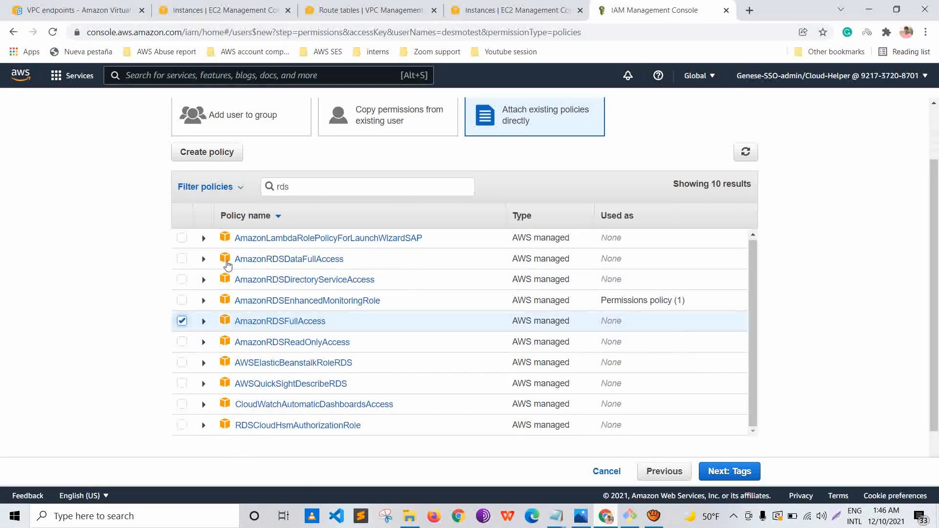
left_click(725, 472)
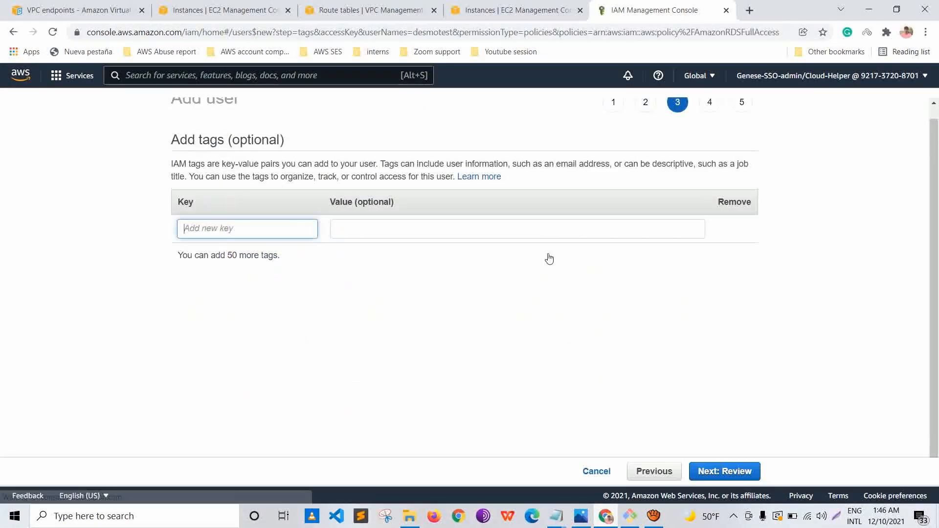
Step: Finish creating the IAM user without tags and download its credentials as a CSV file
left_click(744, 472)
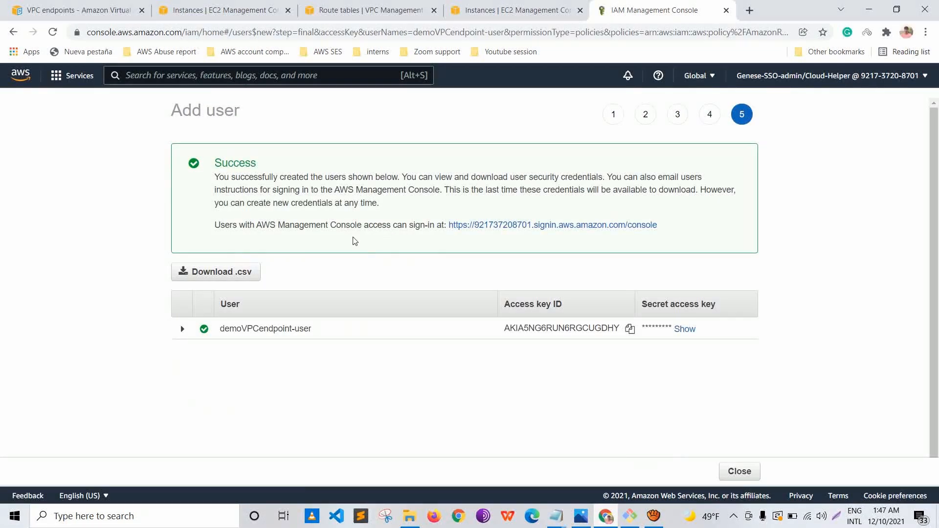
left_click(177, 272)
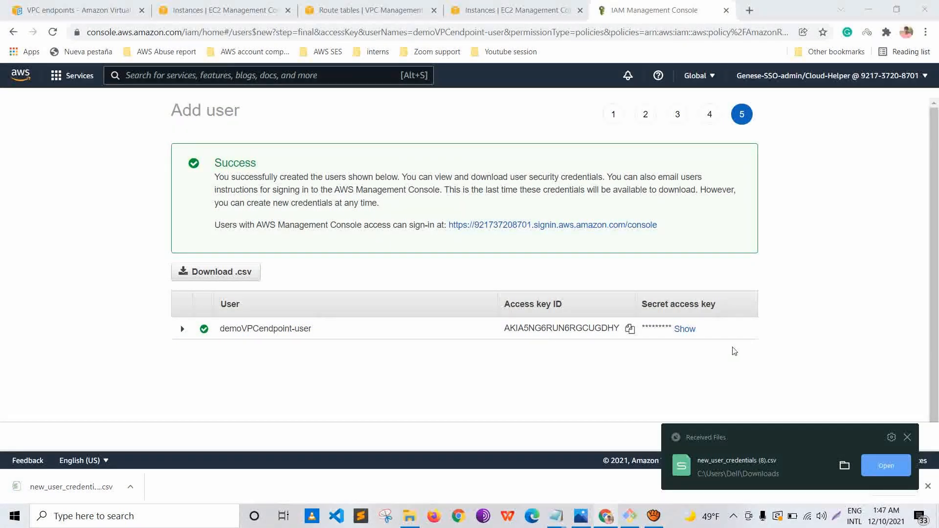
Step: Close the finished Add user wizard and widen the columns of new_user_credentials (8).csv in WPS Office to make the credentials readable
scroll(618, 311, "down", 1)
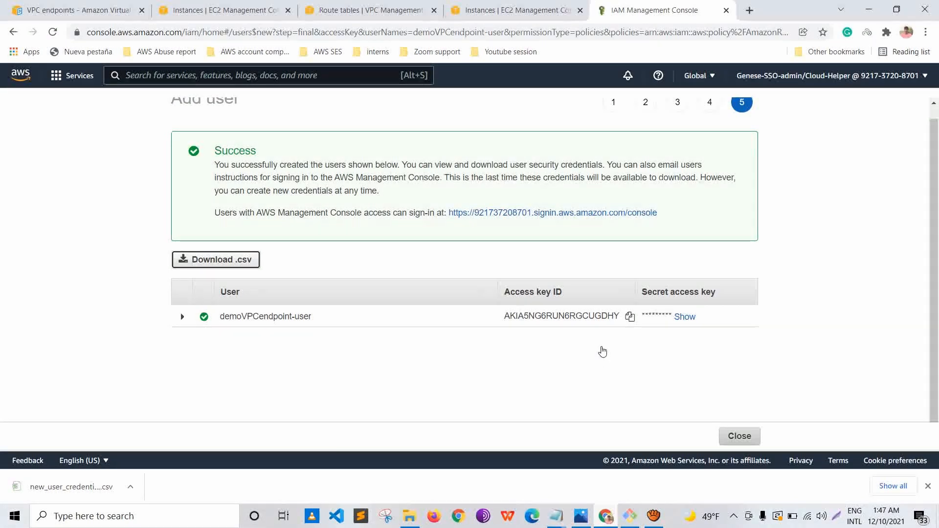
left_click(740, 437)
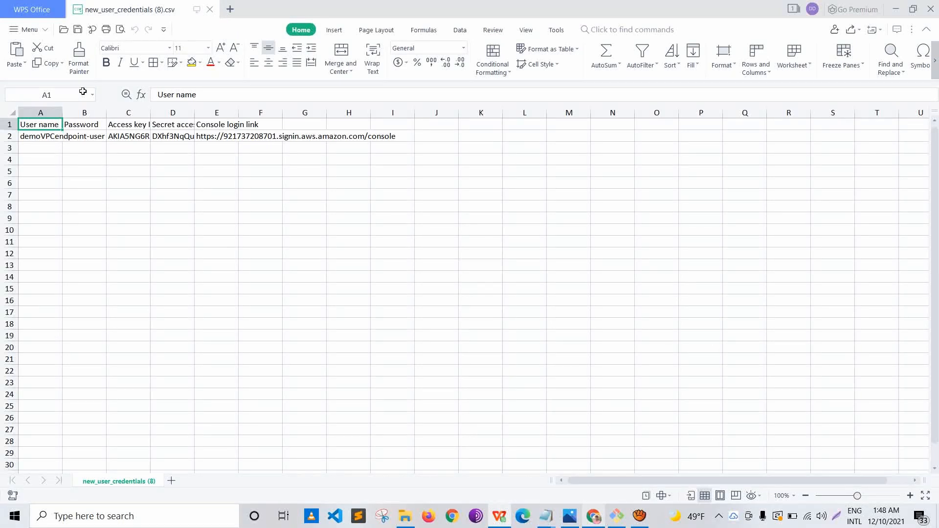
left_click_drag(106, 112, 247, 93)
left_click_drag(291, 113, 548, 93)
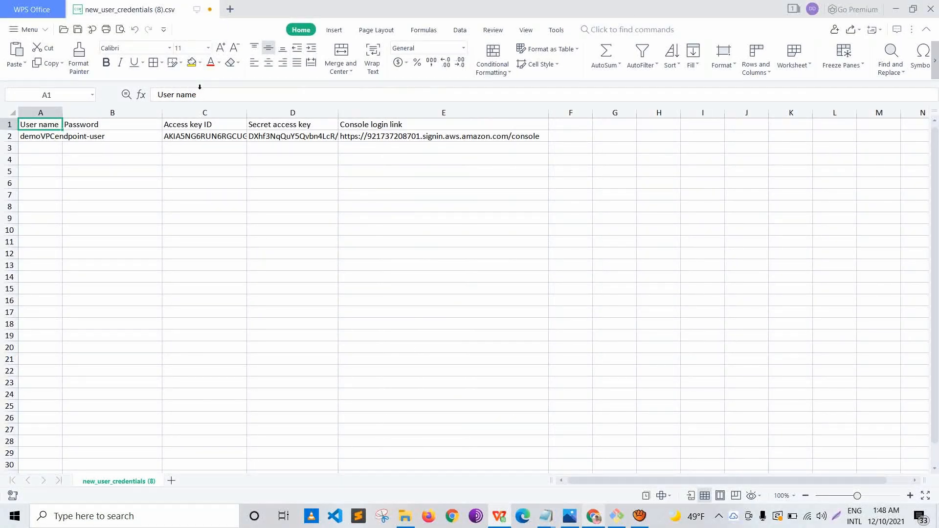
left_click_drag(247, 88, 373, 92)
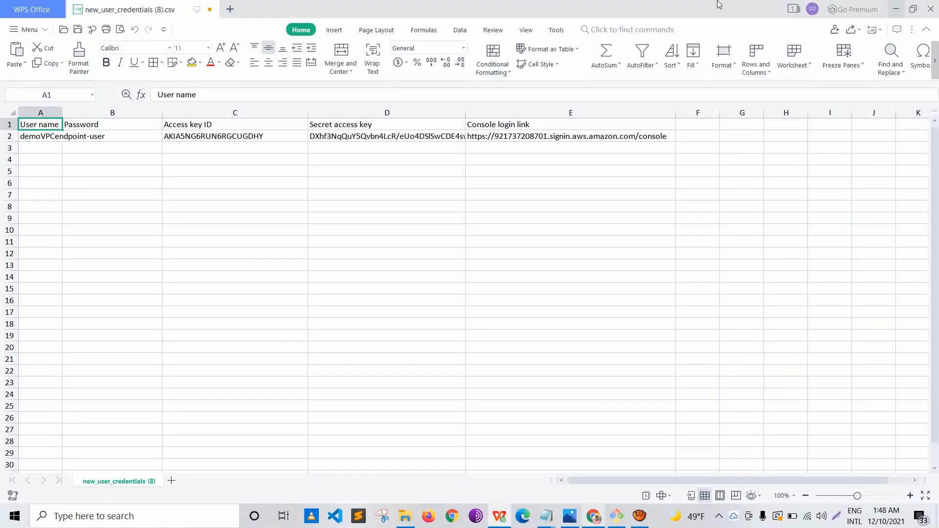
left_click(897, 9)
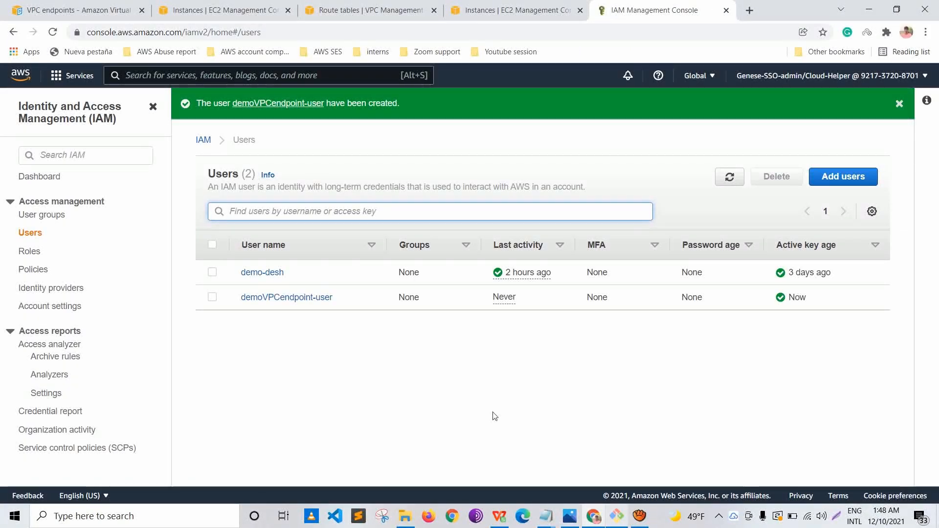
Step: Switch to the Ubuntu instance's terminal and run aws configure
key("alt+Tab")
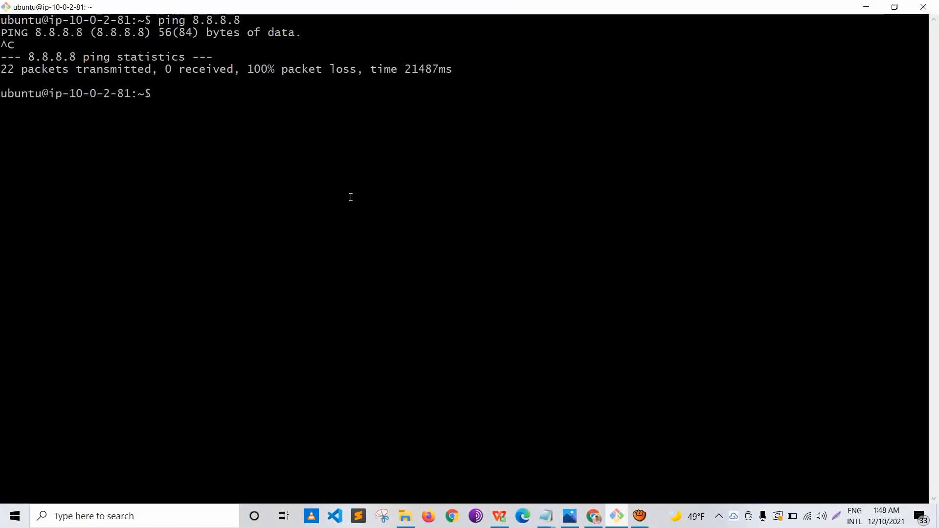
type("aws ")
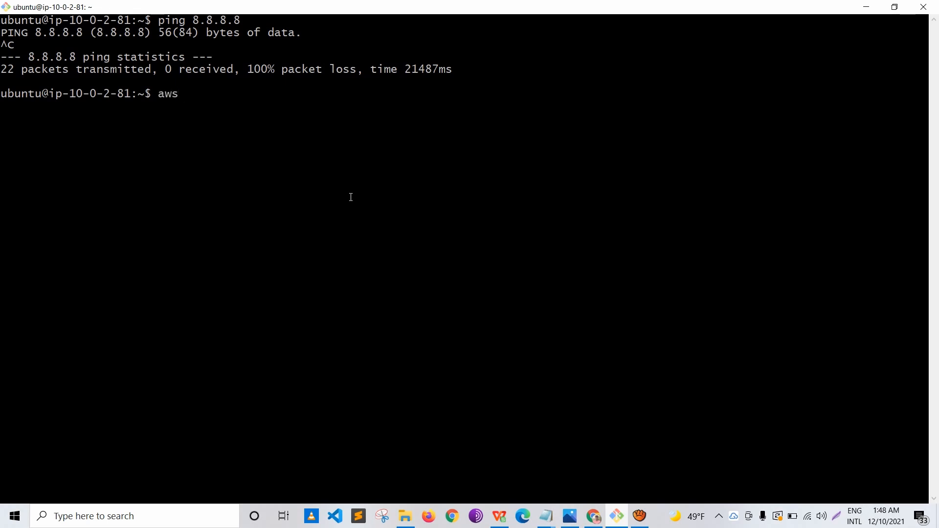
type("configure")
key("Return")
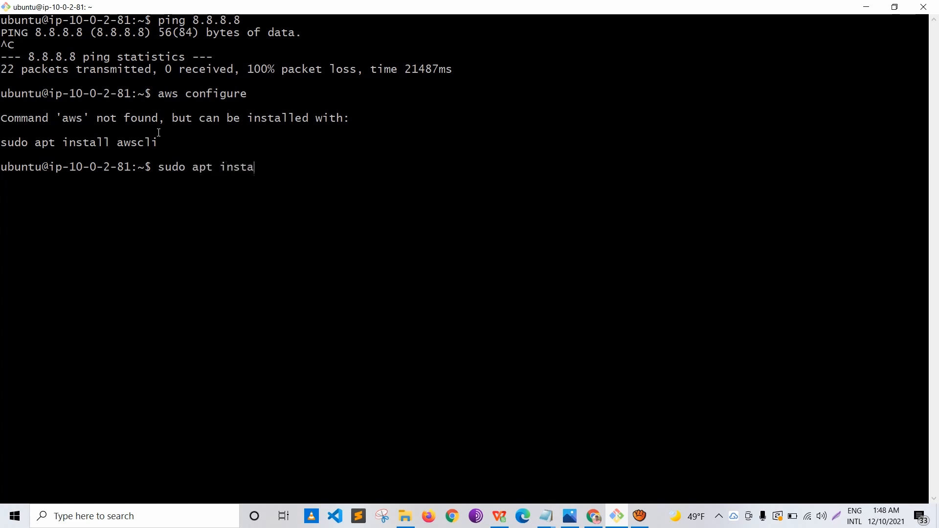
Step: Try to install the AWS CLI with sudo apt install awscli and refresh the package lists with sudo apt update
type("li")
key("Return")
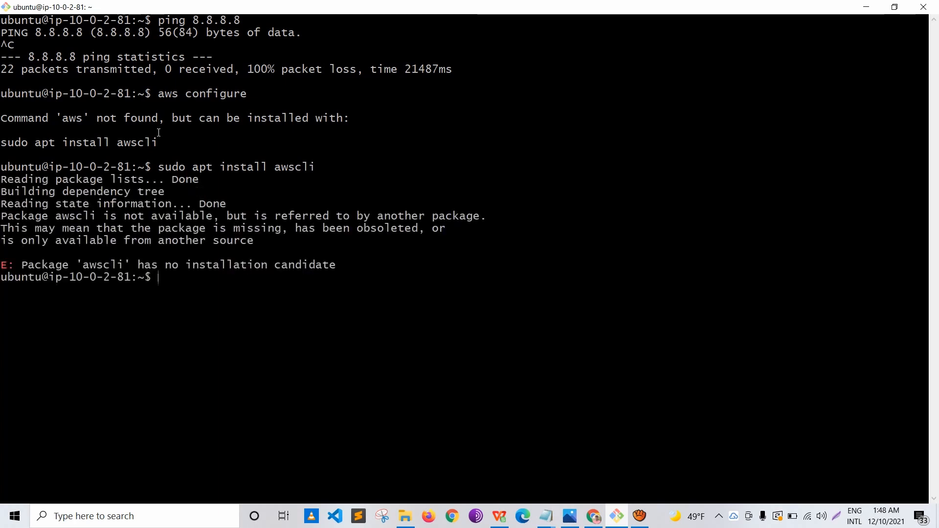
type("u")
type("udo apt update")
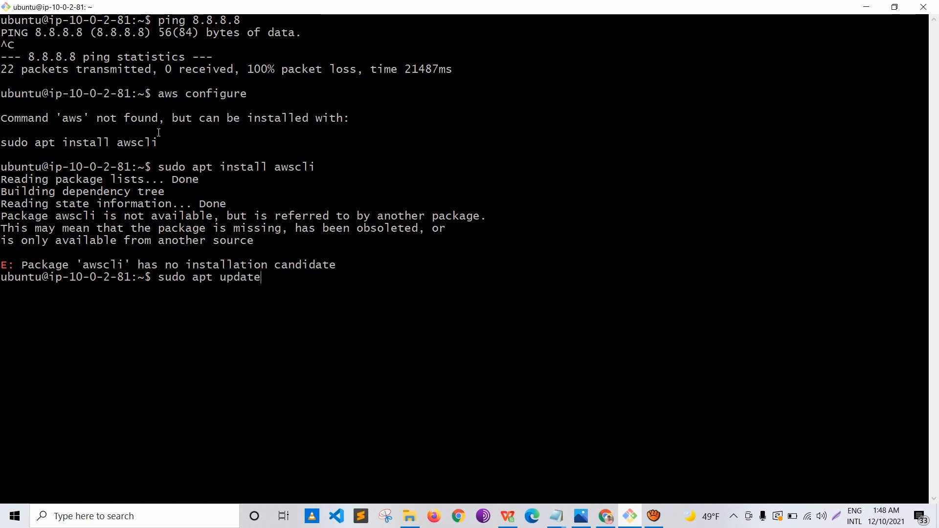
key("Return")
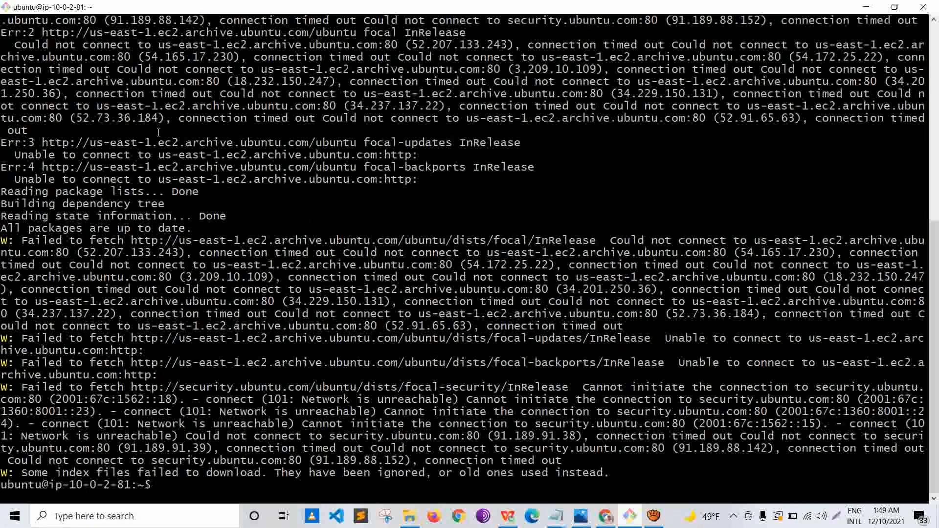
key("ctrl+c")
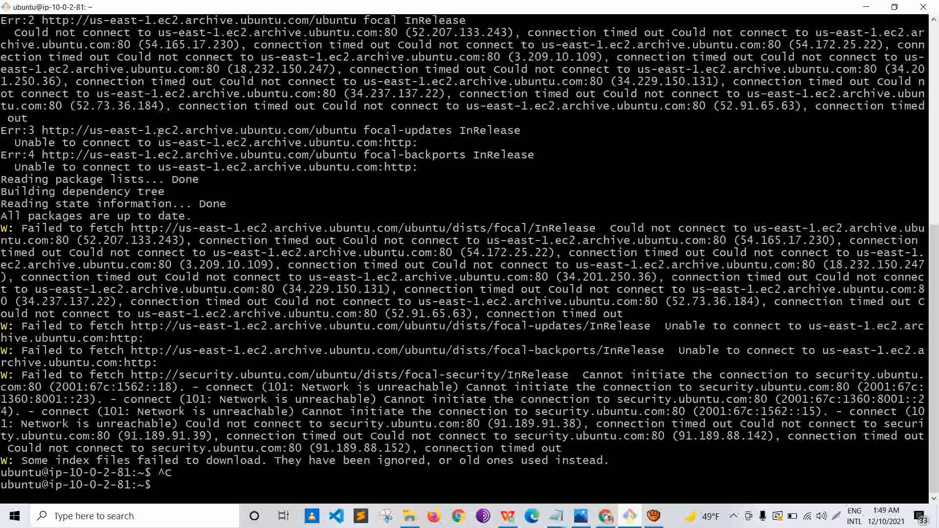
Step: Return to the VPC console in the browser and open the NAT gateway creation form
left_click(866, 7)
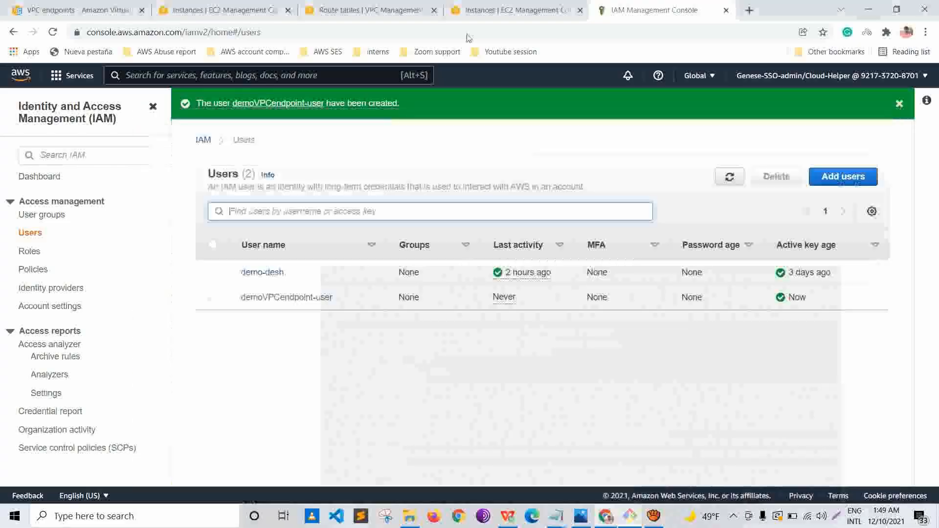
left_click(367, 10)
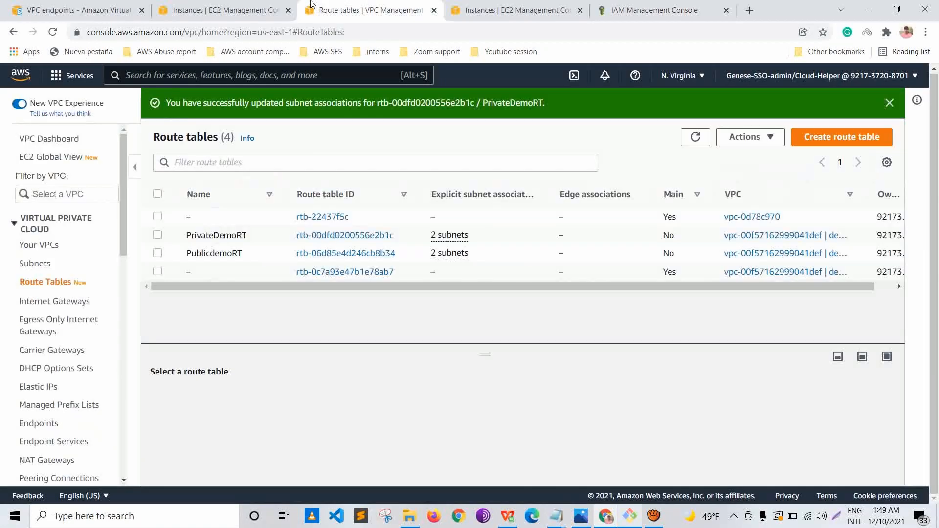
scroll(8, 249, "down", 1)
left_click(48, 276)
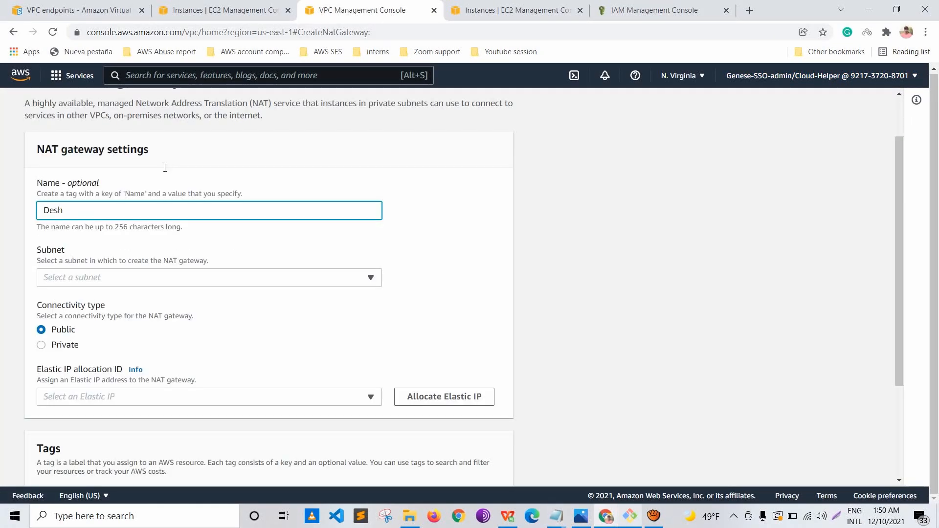
Step: Name the new NAT gateway DemoNatGateway
key("BackSpace")
key("BackSpace")
key("BackSpace")
key("BackSpace")
type("De")
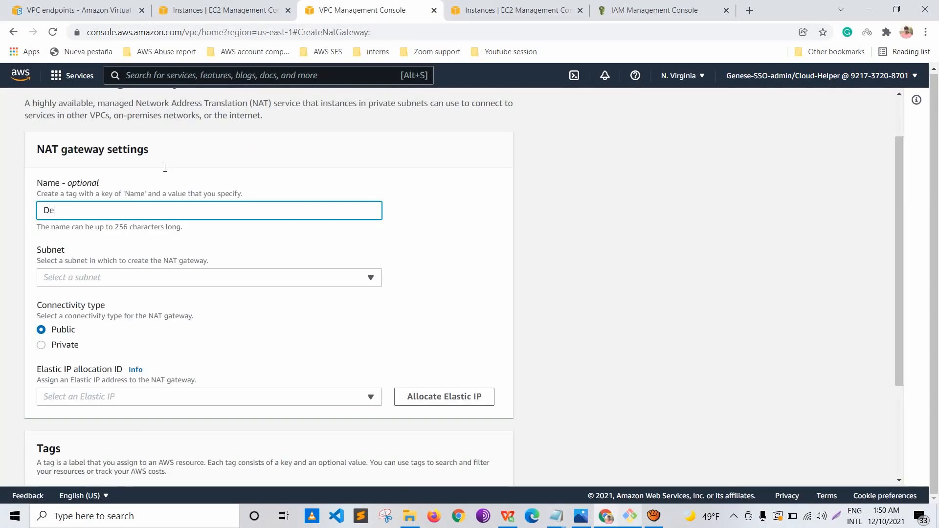
type("mo")
type("Bat")
type("NatGate")
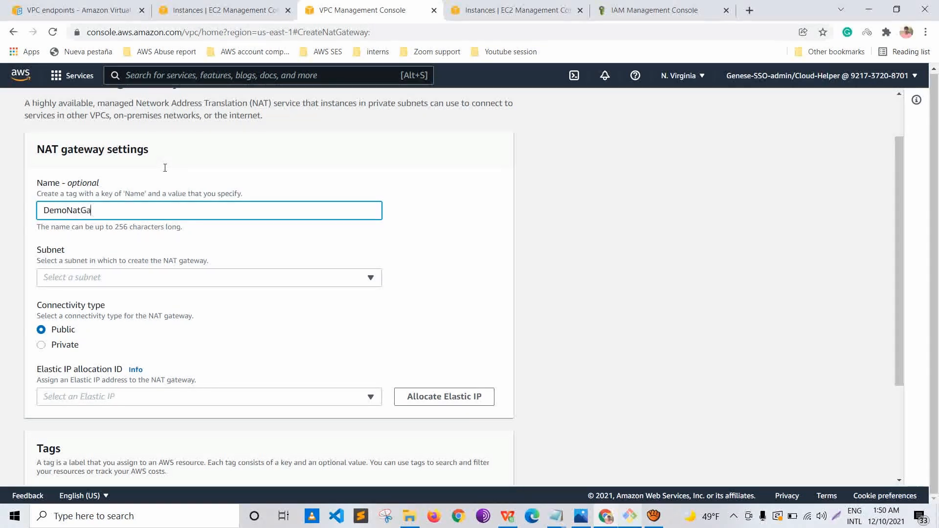
type("way")
Step: Choose PublicSubnet1 as the subnet for the NAT gateway, keeping the connectivity type Public
scroll(166, 171, "down", 1)
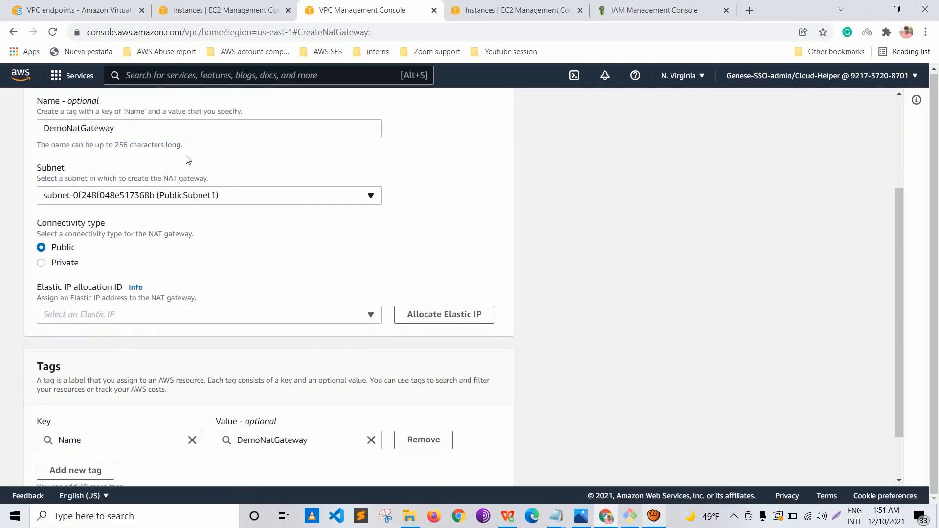
key("Down")
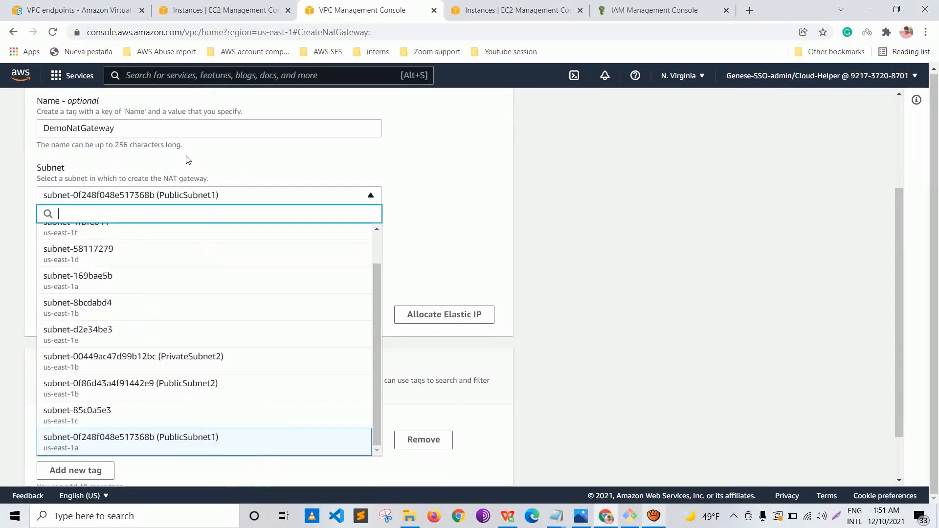
left_click(187, 157)
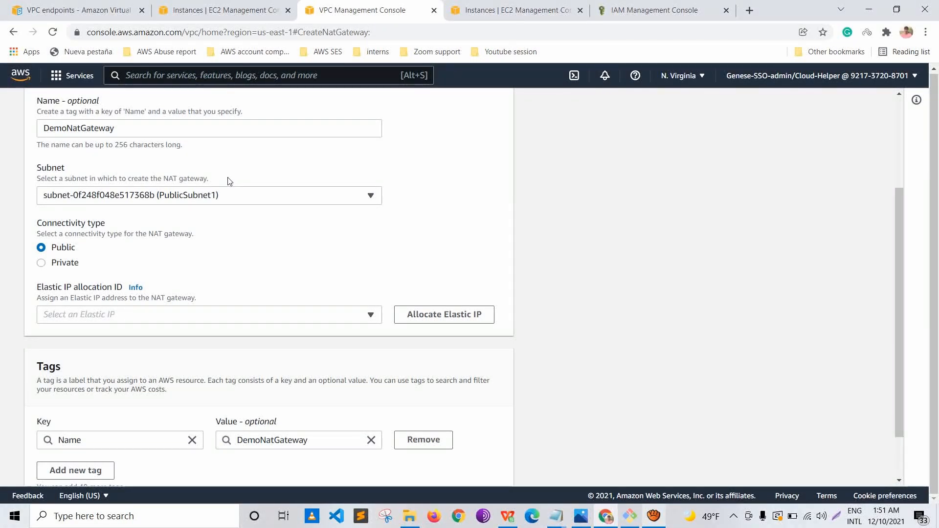
scroll(230, 181, "up", 3)
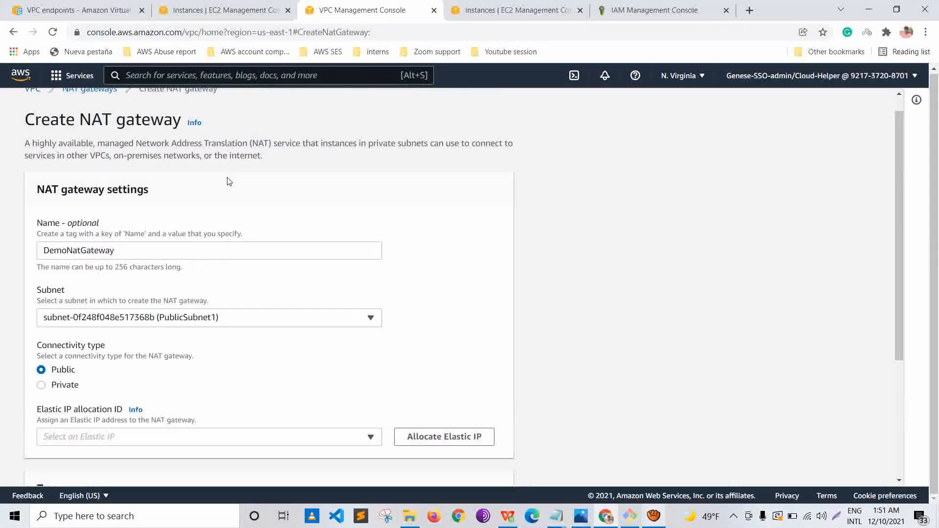
scroll(227, 218, "down", 3)
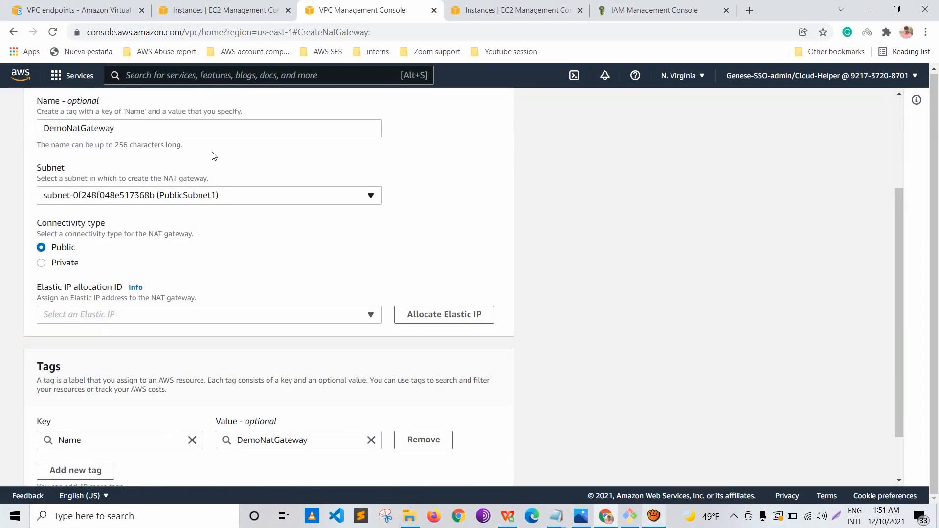
left_click(211, 194)
left_click(332, 154)
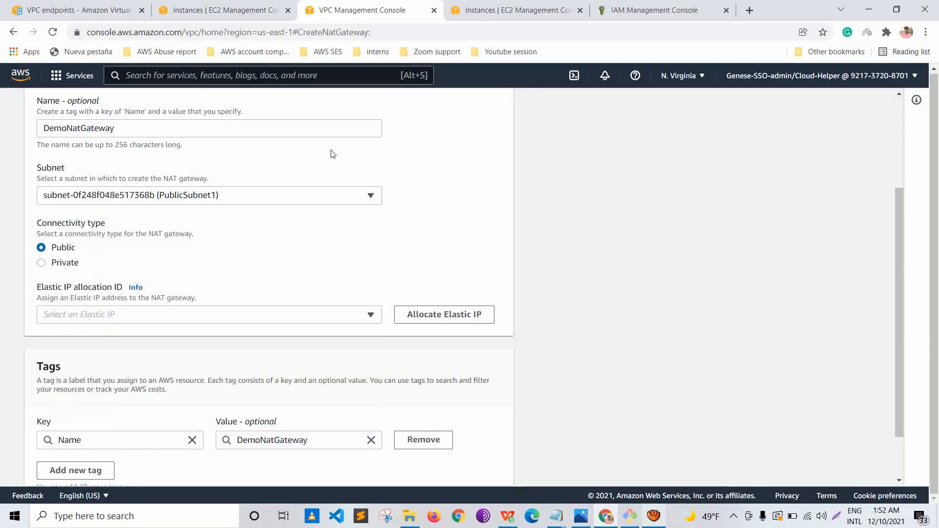
scroll(258, 190, "up", 1)
scroll(258, 191, "down", 2)
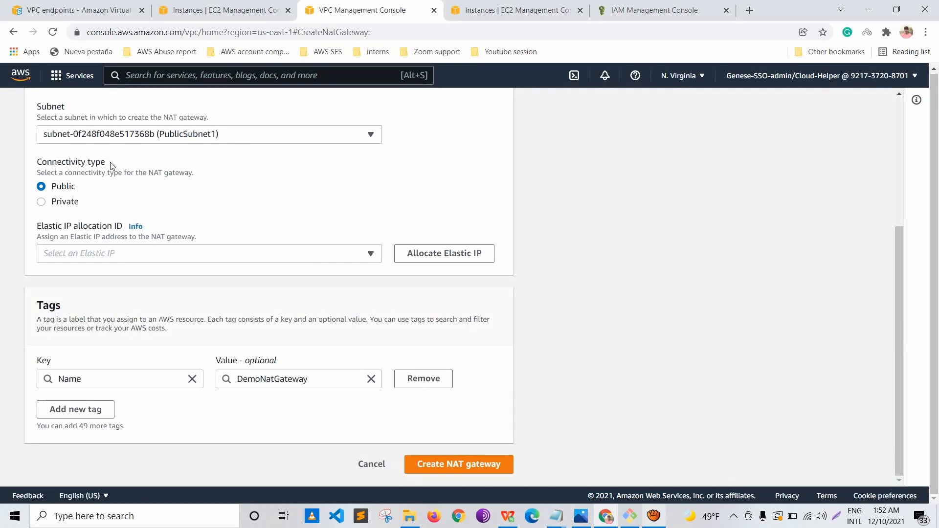
Step: Allocate an Elastic IP to the NAT gateway and create the gateway
left_click(291, 254)
left_click(290, 254)
left_click(406, 253)
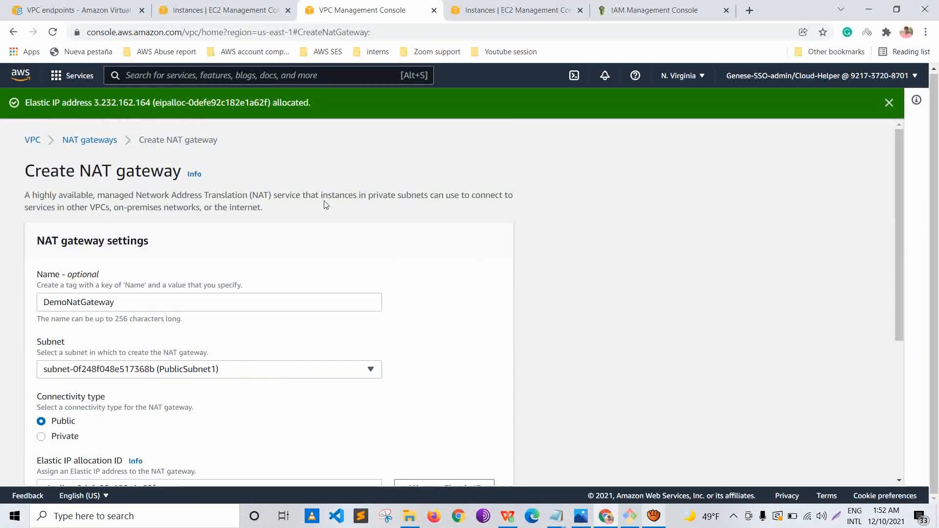
scroll(327, 205, "down", 3)
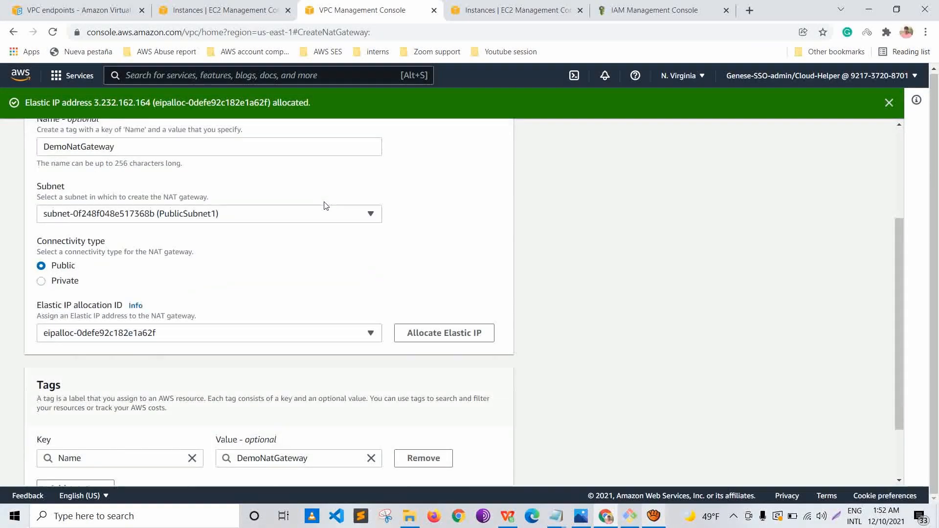
scroll(326, 206, "down", 2)
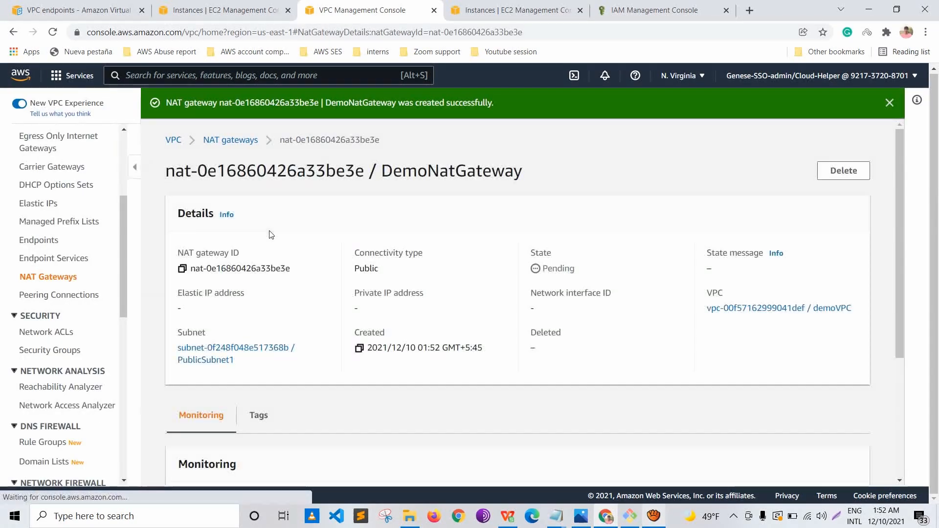
scroll(273, 219, "down", 4)
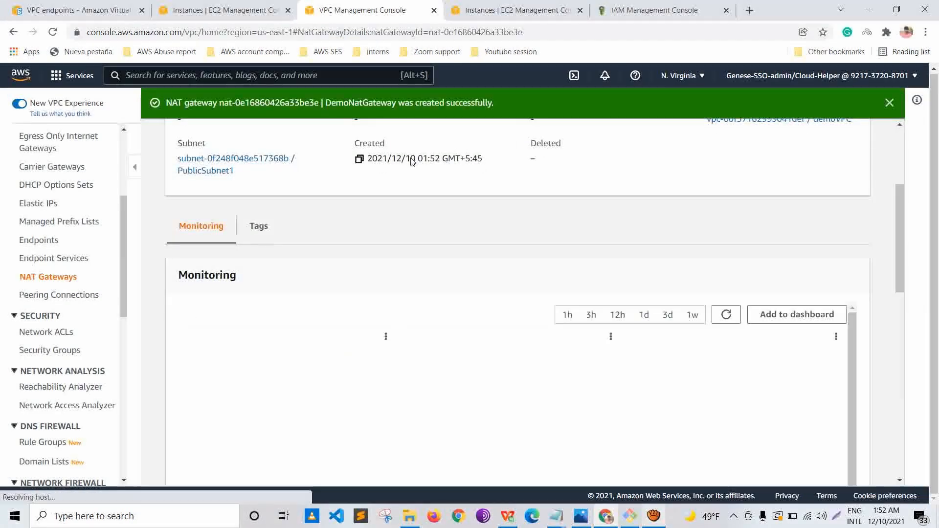
scroll(266, 199, "up", 2)
scroll(268, 196, "up", 2)
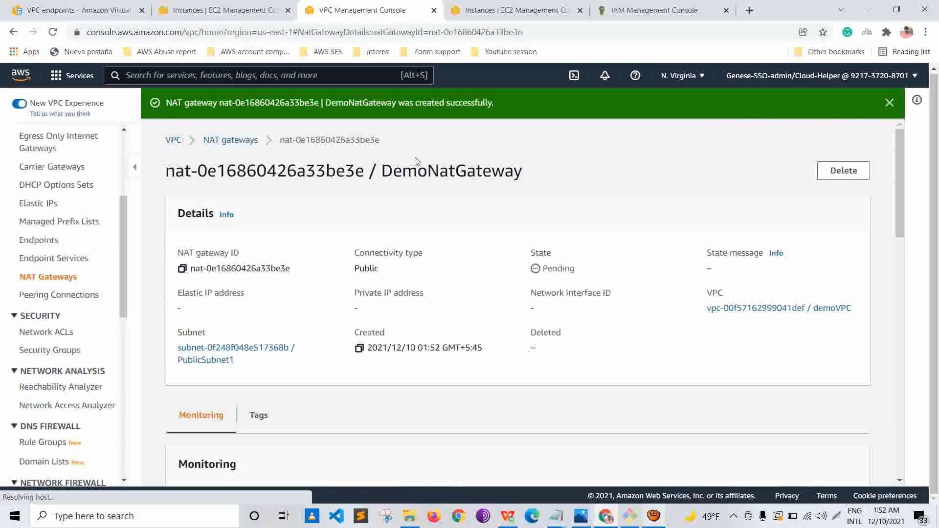
left_click_drag(424, 215, 413, 214)
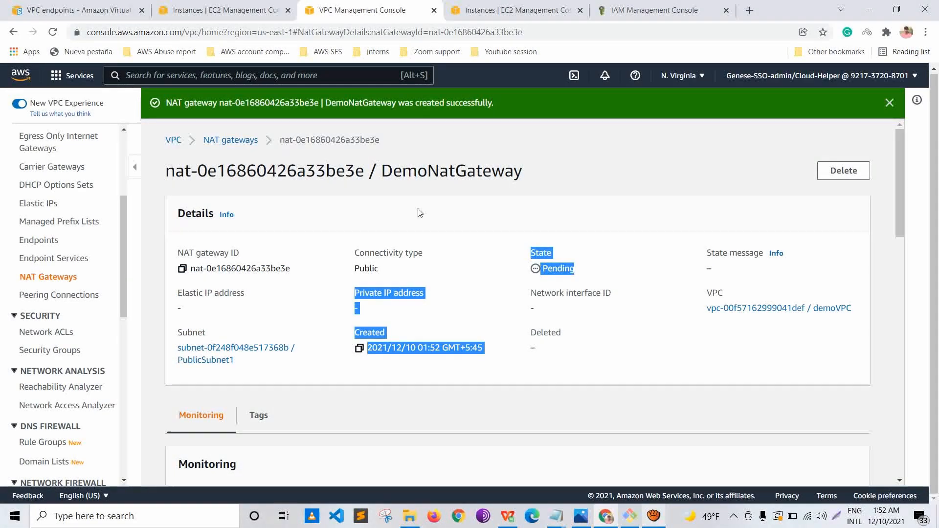
left_click(419, 213)
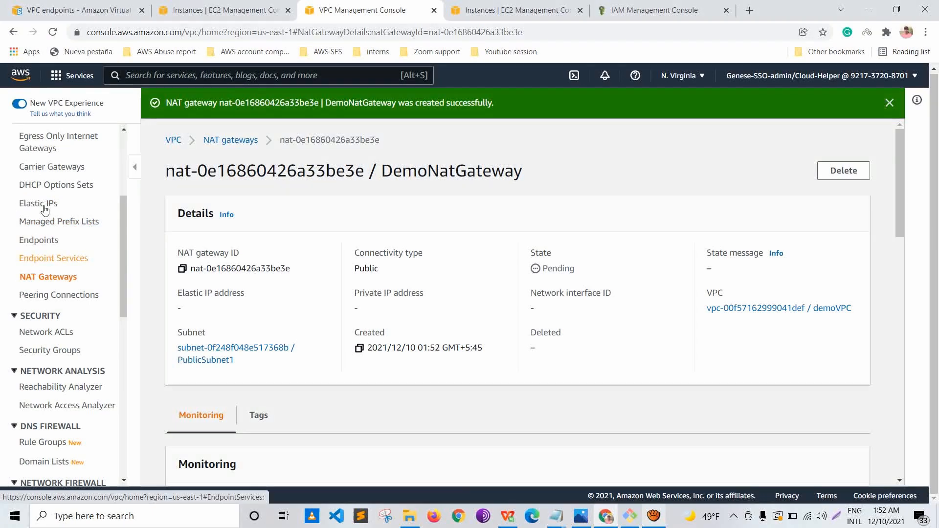
Step: Open the routes of the PrivateDemoRT route table for editing
scroll(44, 209, "up", 4)
left_click(45, 282)
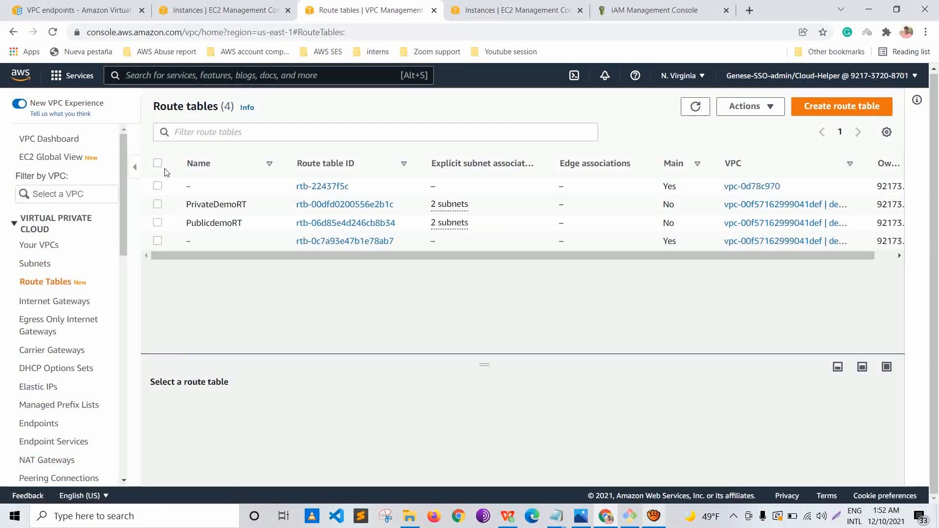
left_click(157, 204)
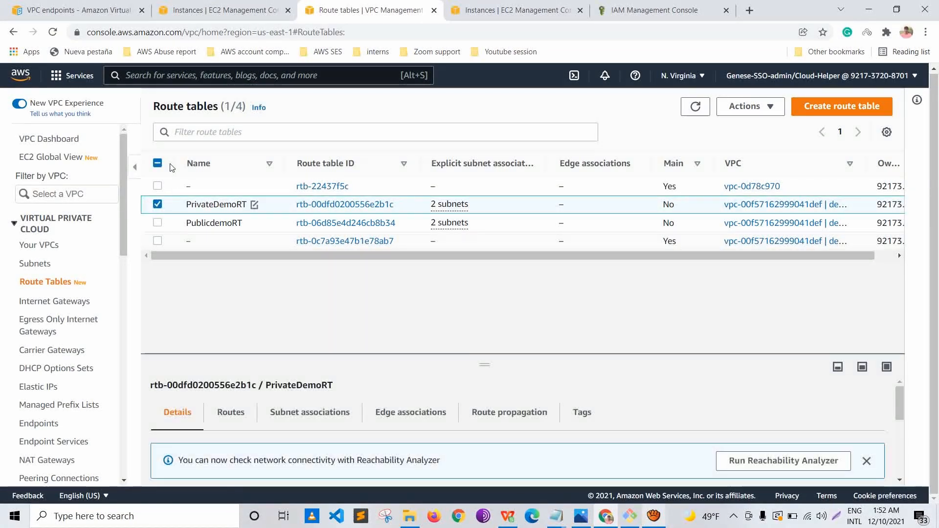
left_click_drag(379, 353, 372, 195)
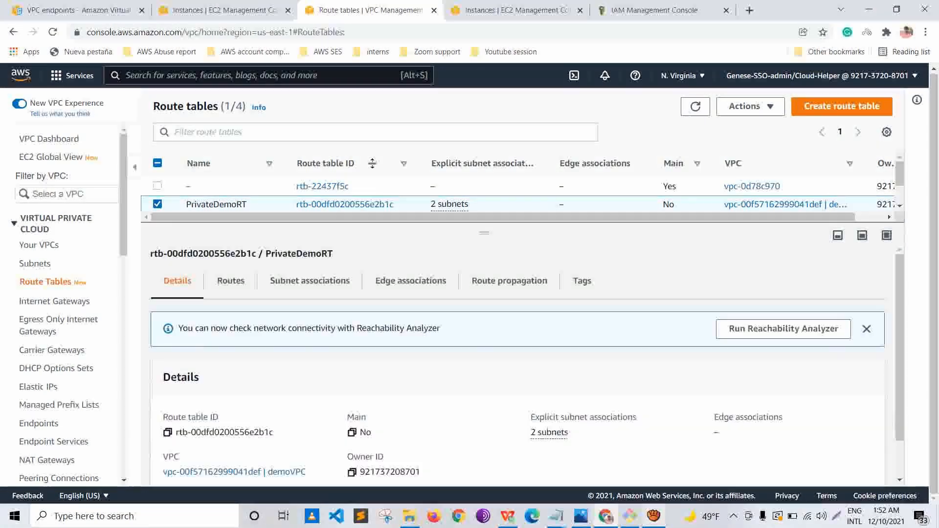
left_click(240, 284)
left_click(847, 329)
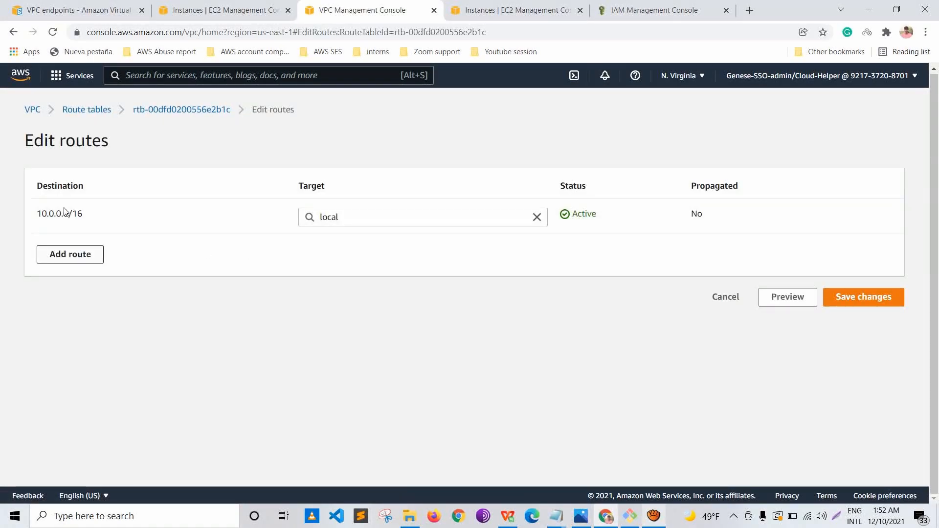
Step: Add a route with destination 0.0.0.0/0 to the PrivateDemoRT route table
left_click(67, 255)
left_click(66, 251)
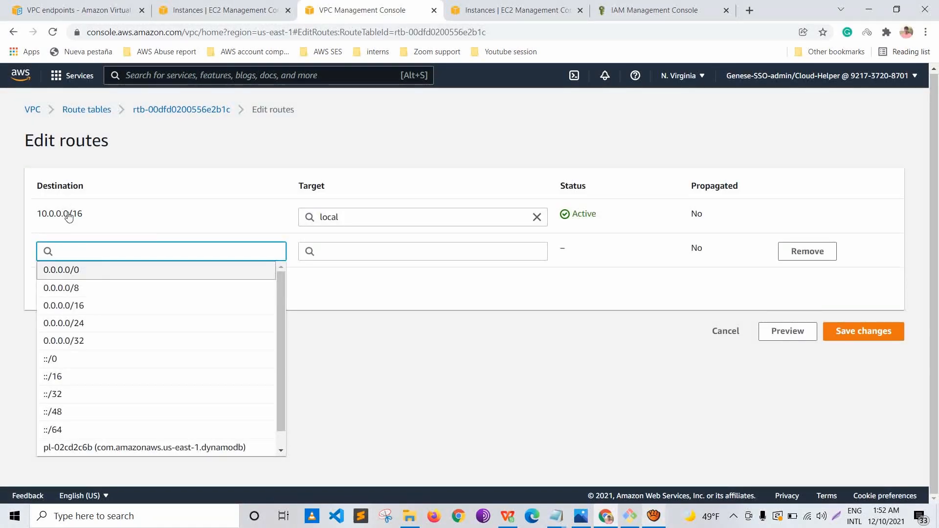
left_click(68, 270)
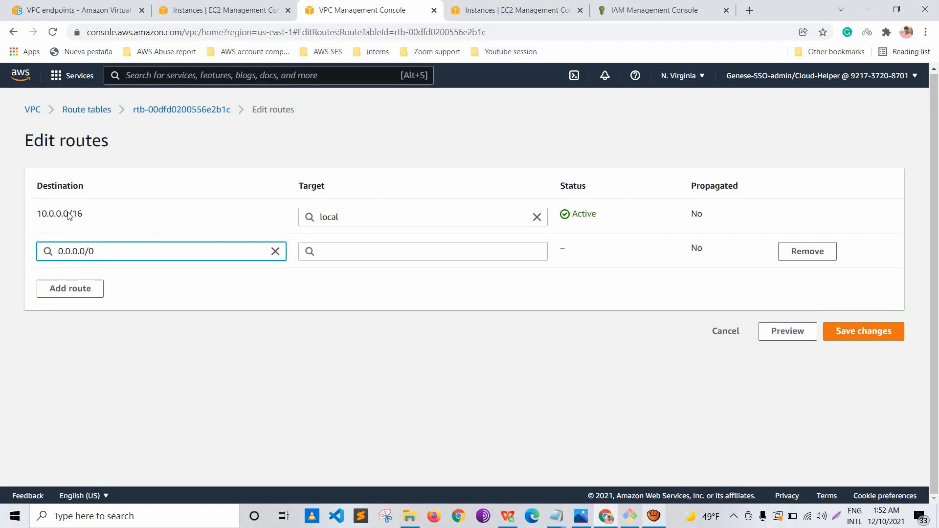
Step: Target the 0.0.0.0/0 route at the NAT gateway DemoNatGateway and save the route changes
left_click(300, 251)
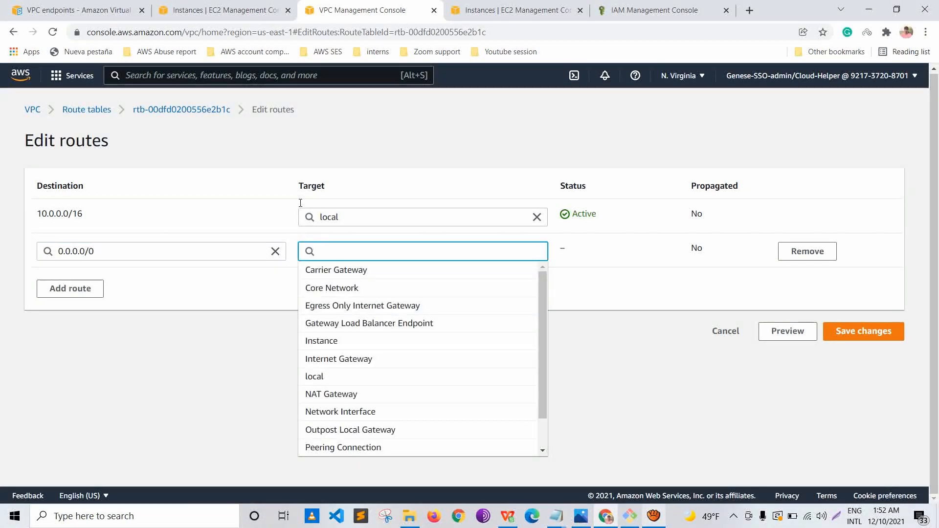
key("Down")
key("Down")
key("Down")
key("Down")
key("Down")
key("Down")
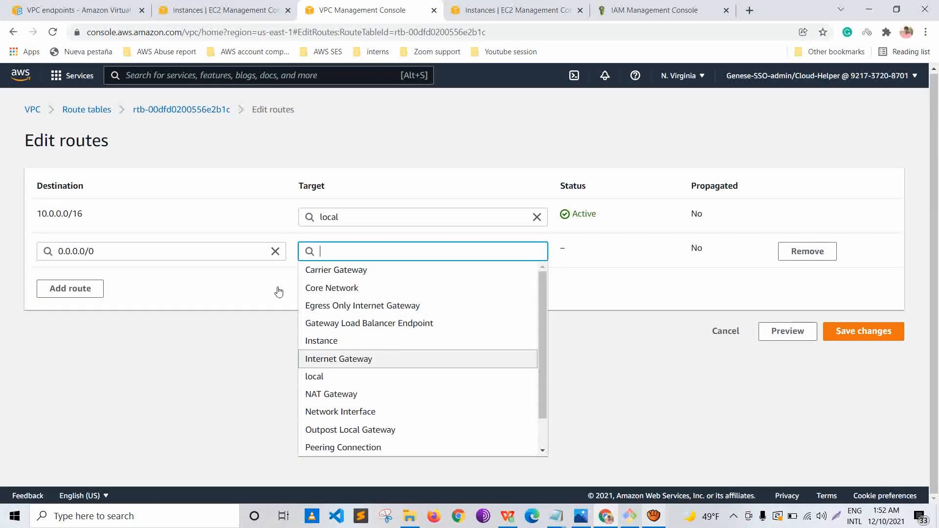
key("Down")
key("Down")
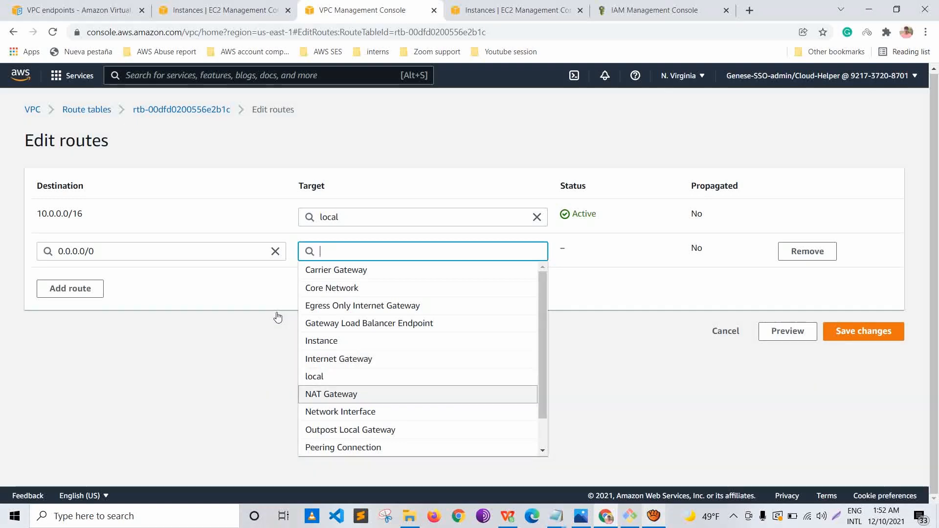
key("Return")
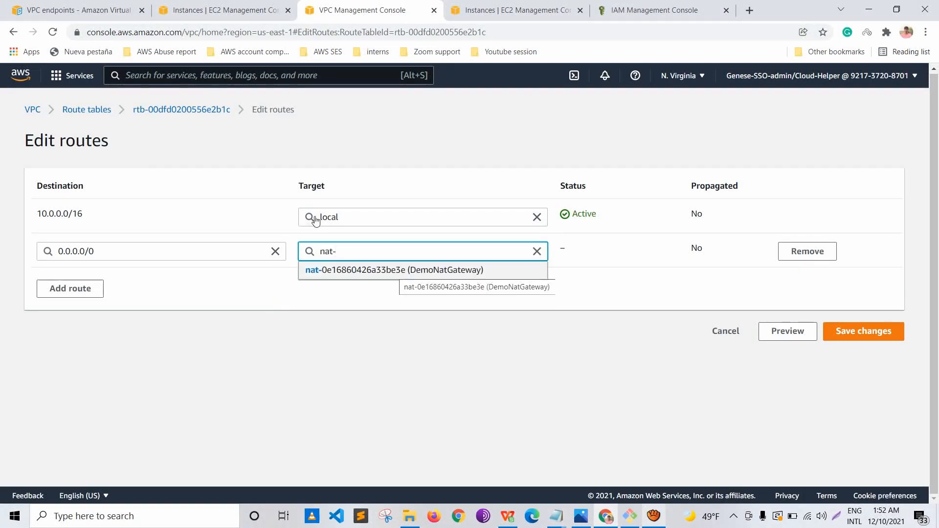
key("Return")
left_click(677, 277)
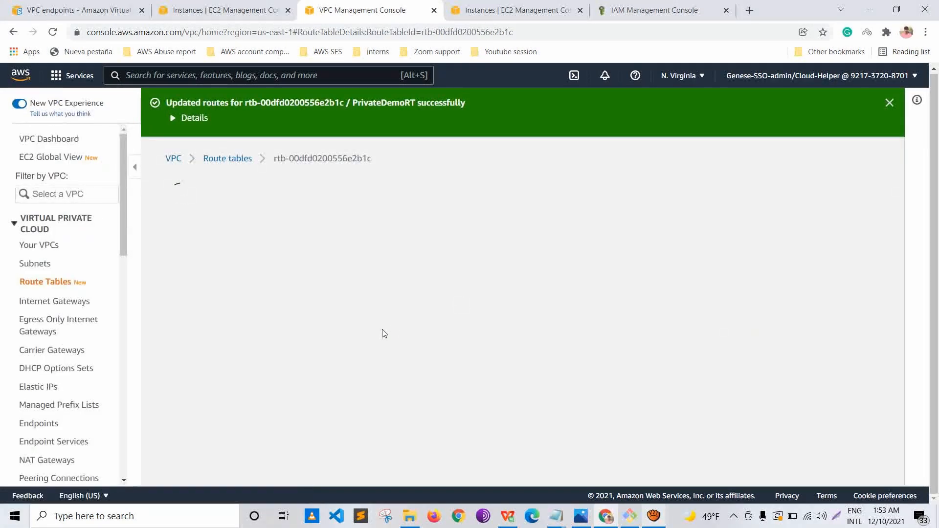
Step: Review the routes and explicit subnet associations of the PrivateDemoRT route table
scroll(338, 283, "down", 3)
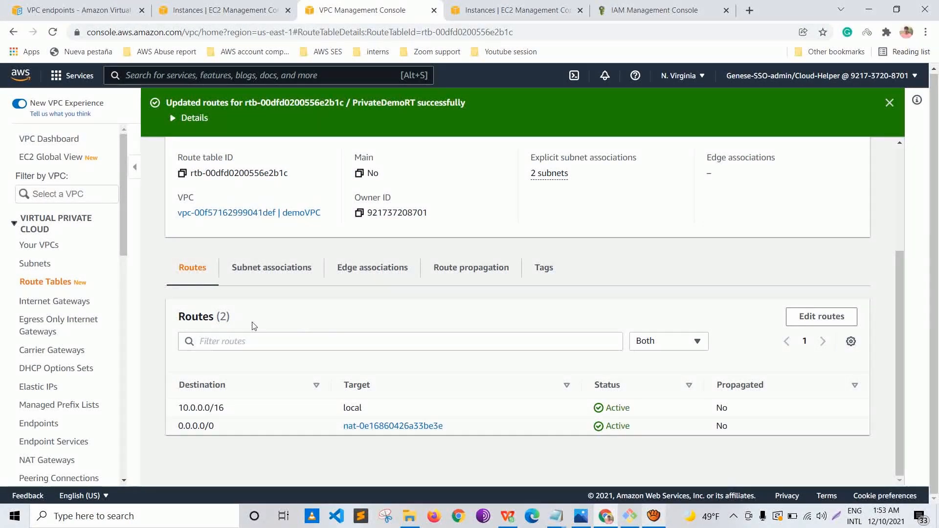
left_click(219, 275)
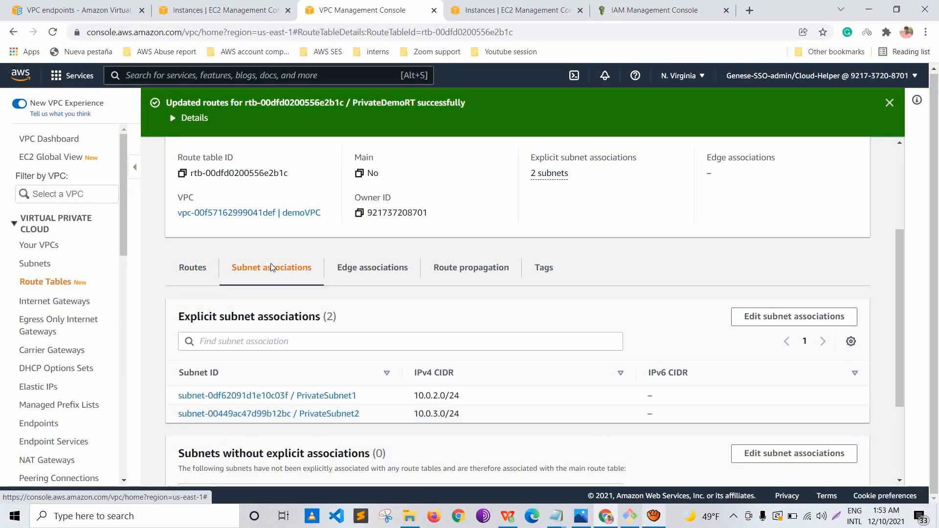
scroll(230, 235, "down", 1)
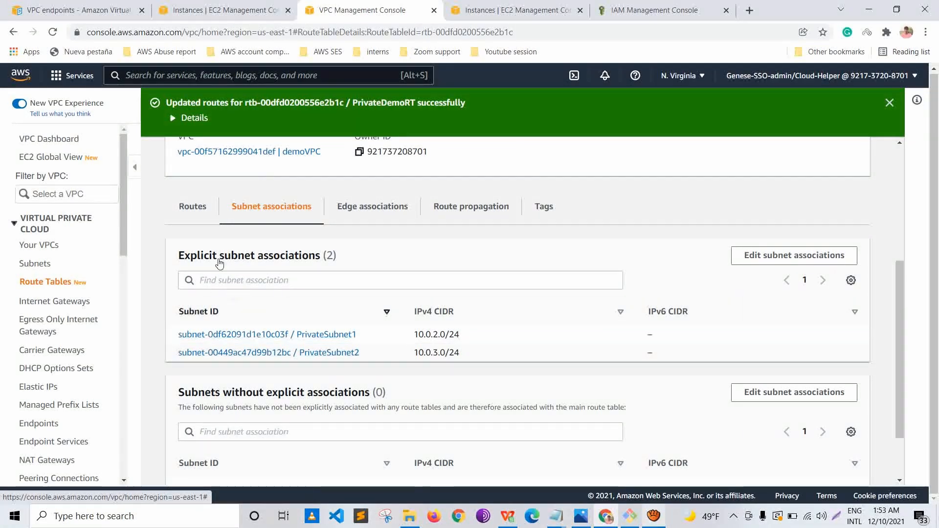
scroll(216, 272, "up", 2)
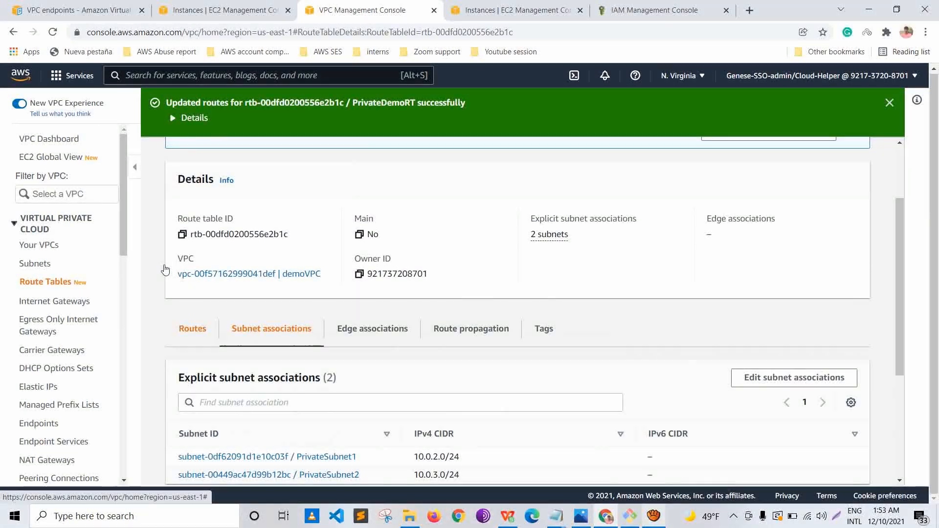
left_click(193, 328)
scroll(289, 321, "down", 1)
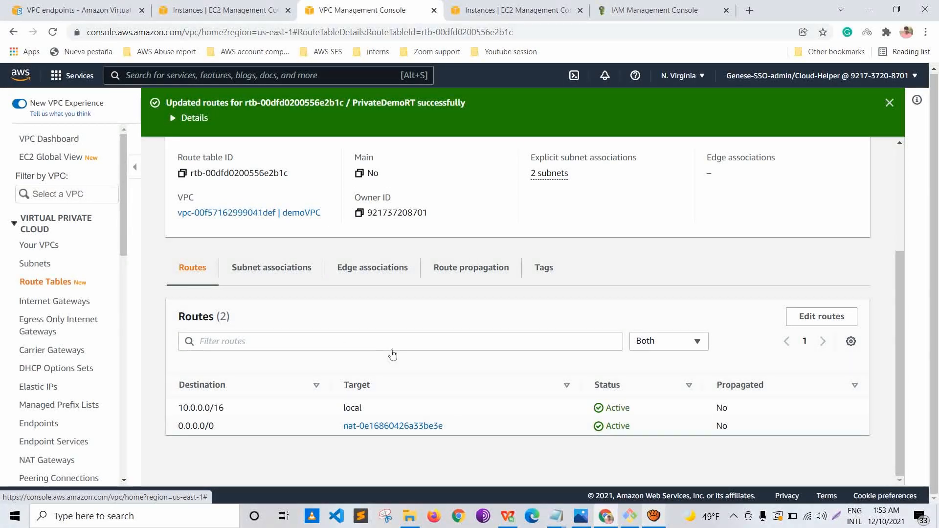
Step: Open the list of NAT gateways to check the state of DemoNatGateway
scroll(58, 293, "down", 5)
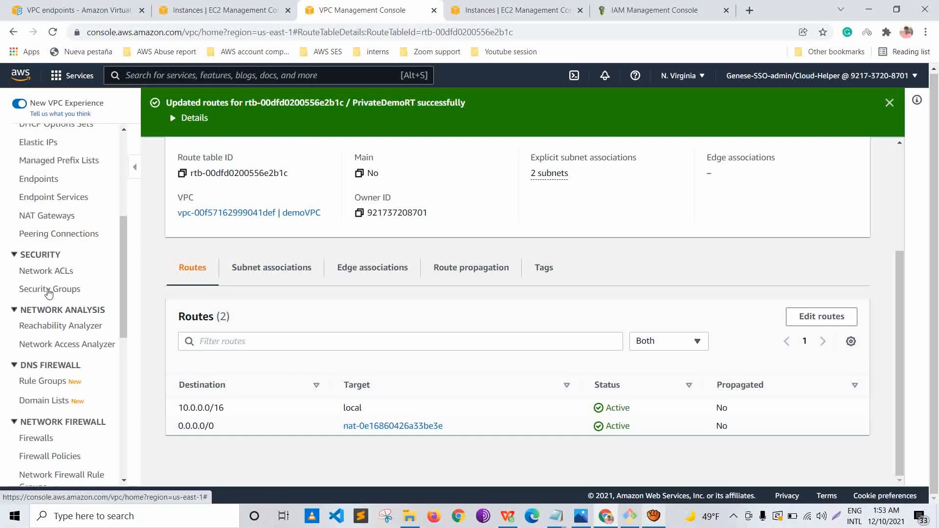
scroll(49, 292, "down", 3)
scroll(49, 292, "up", 5)
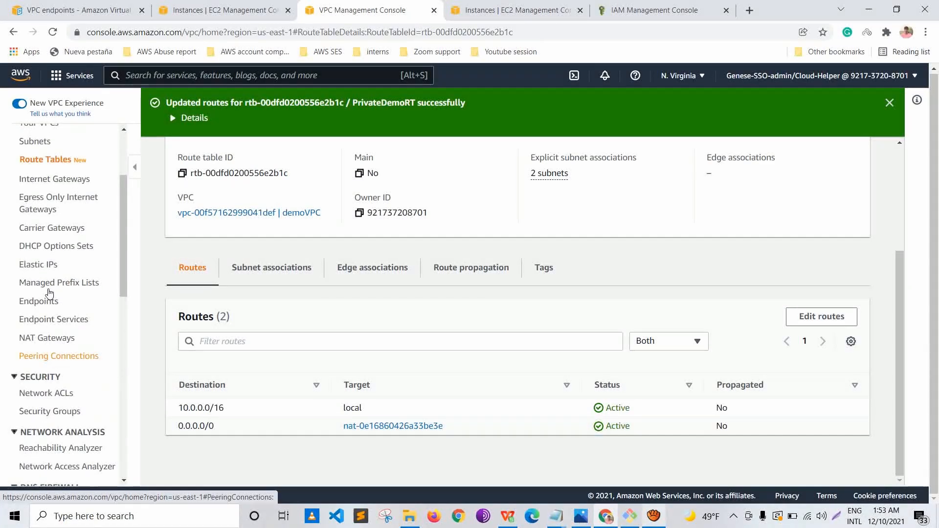
left_click(47, 338)
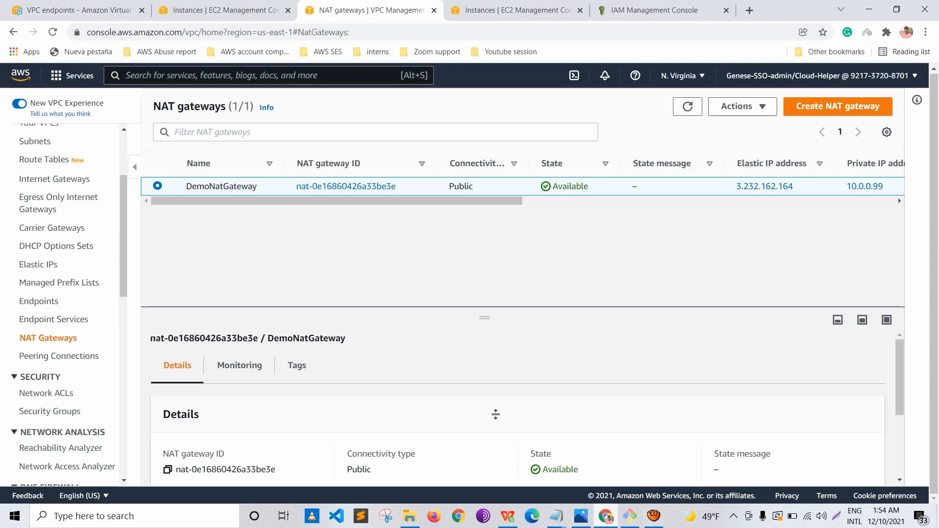
Step: Switch to the terminal of the private instance and refresh the package lists with sudo apt update
key("alt+Tab")
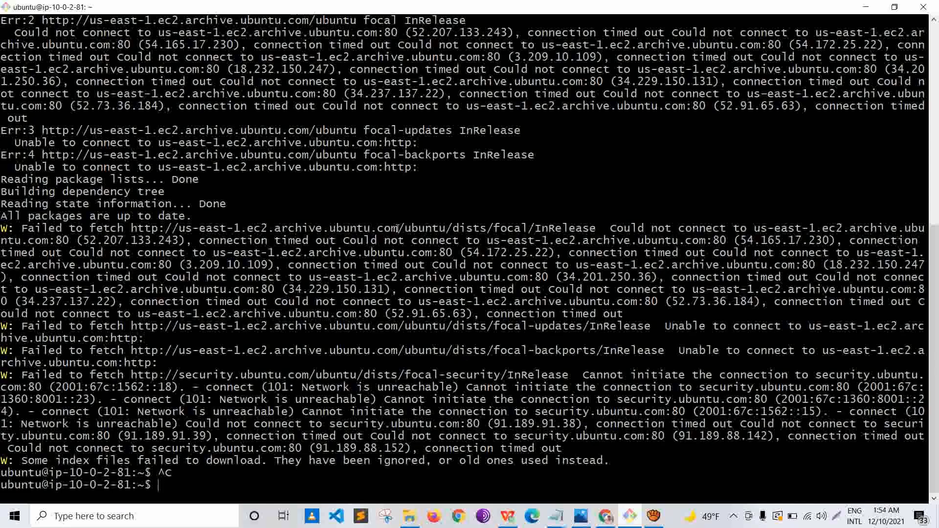
type("sudo apt update")
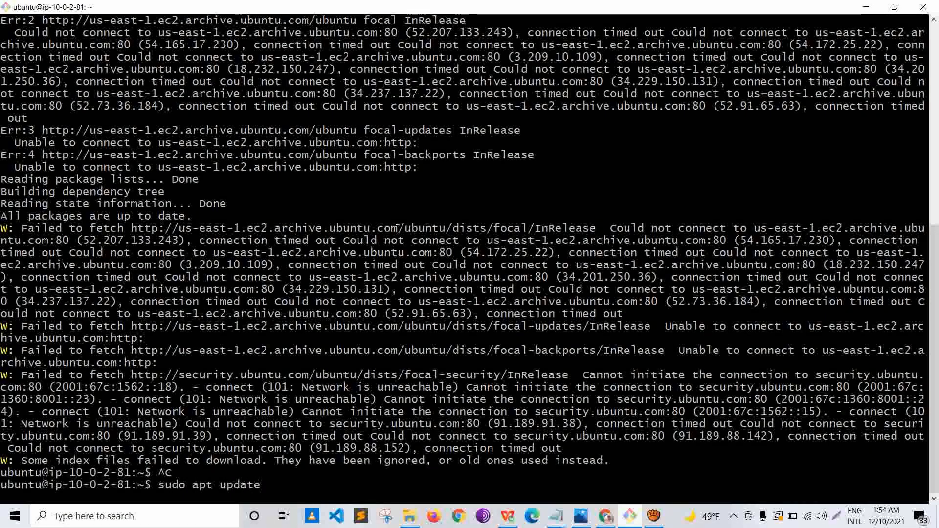
key("Return")
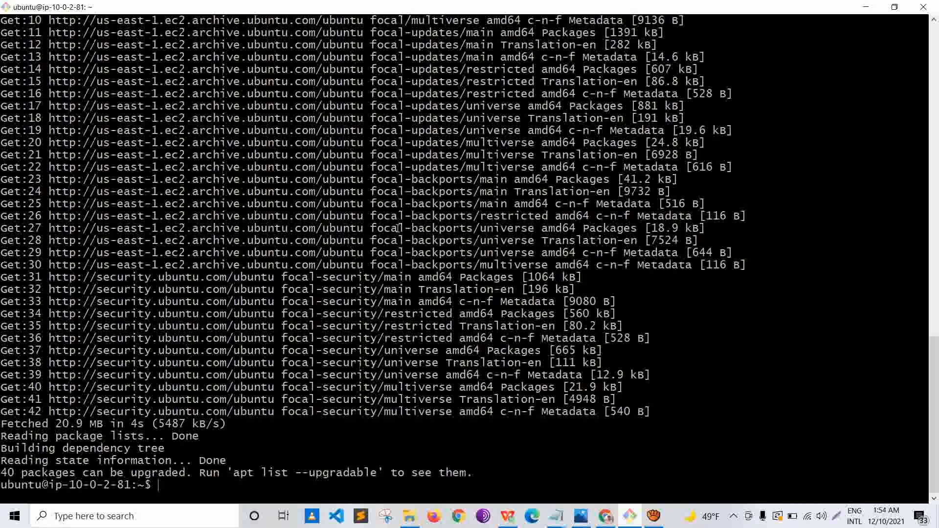
Step: Install the AWS CLI on the instance with sudo apt install awscli, accepting the installation with y
type("sudo")
type("pt ")
type("intall")
key("BackSpace")
key("BackSpace")
key("BackSpace")
type("stall awsc")
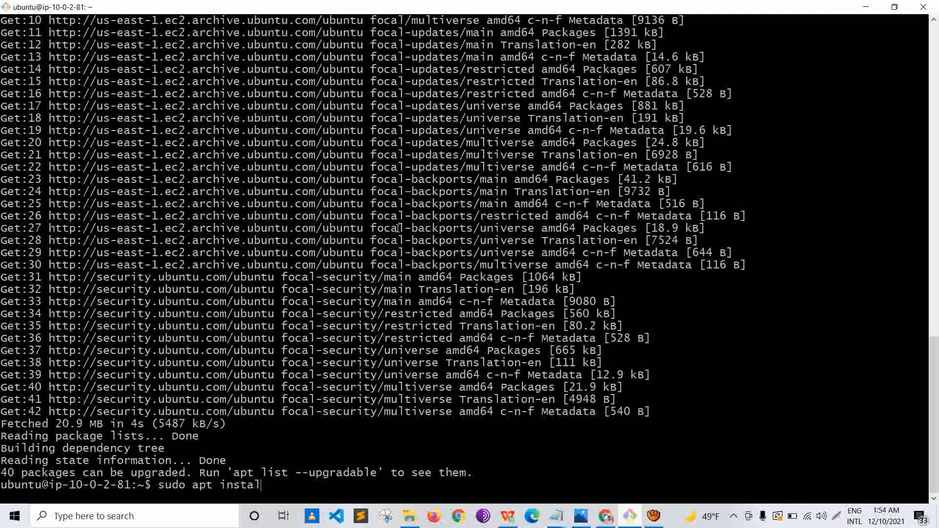
type("li")
key("Return")
type("y")
key("Return")
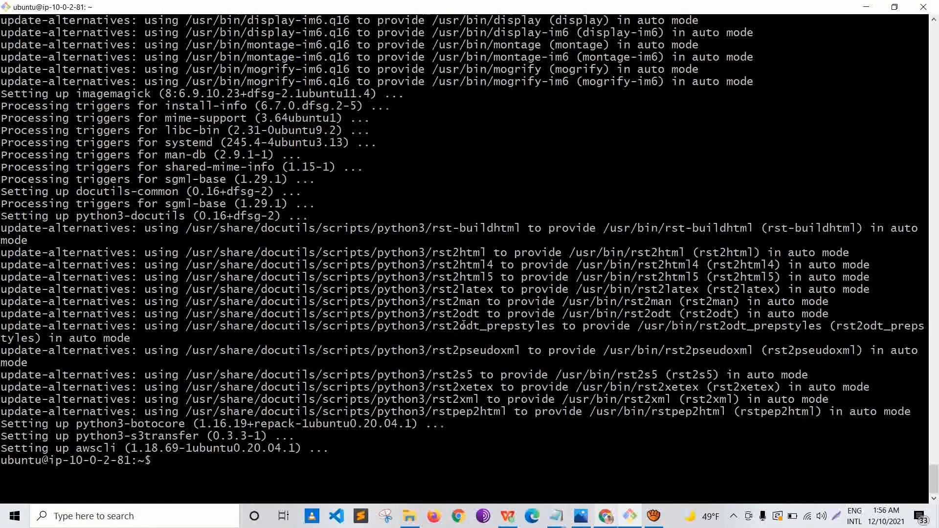
Step: Test the instance's internet connectivity by pinging 8.8.8.8, and stop the ping after some packets
type("ws")
key("BackSpace")
key("BackSpace")
type("pinf")
key("BackSpace")
type("g 8.8.8.8")
key("Return")
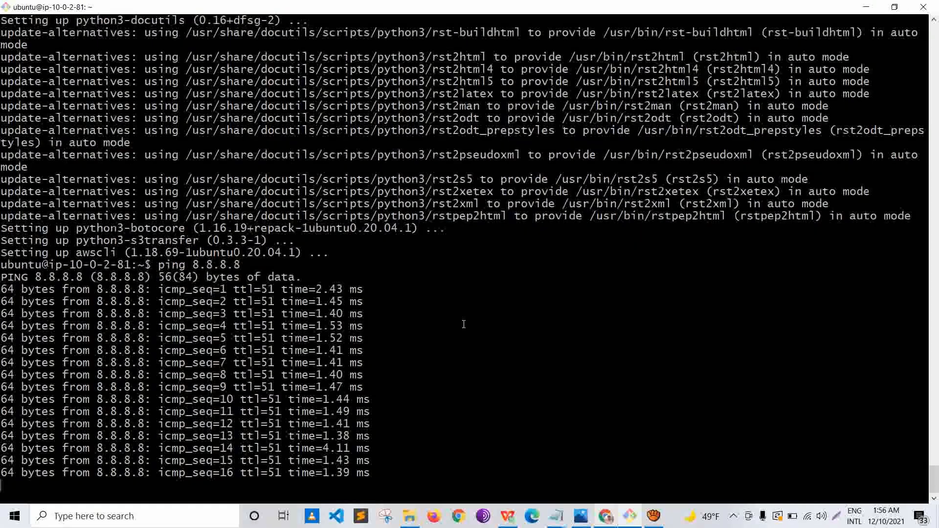
key("ctrl+c")
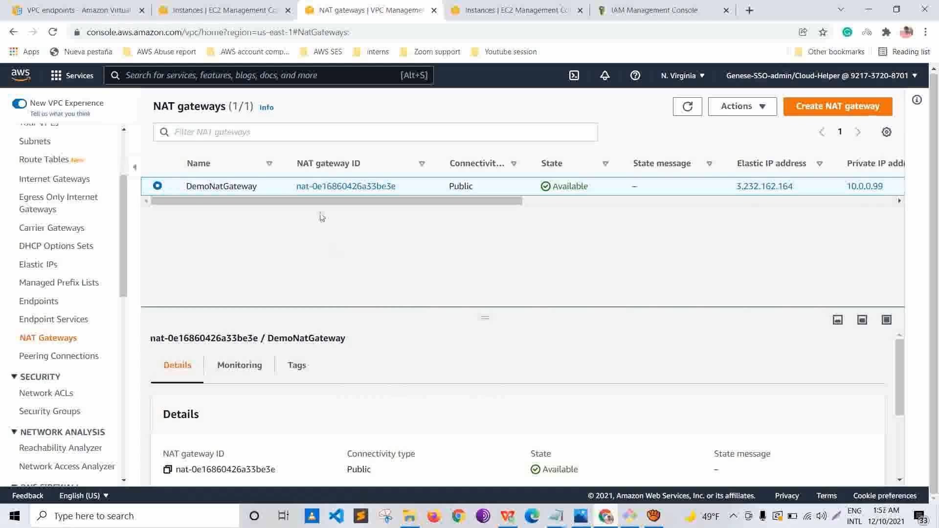
Step: In the AWS console, delete the NAT gateway DemoNatGateway, confirming with the word delete
left_click(738, 106)
left_click(761, 163)
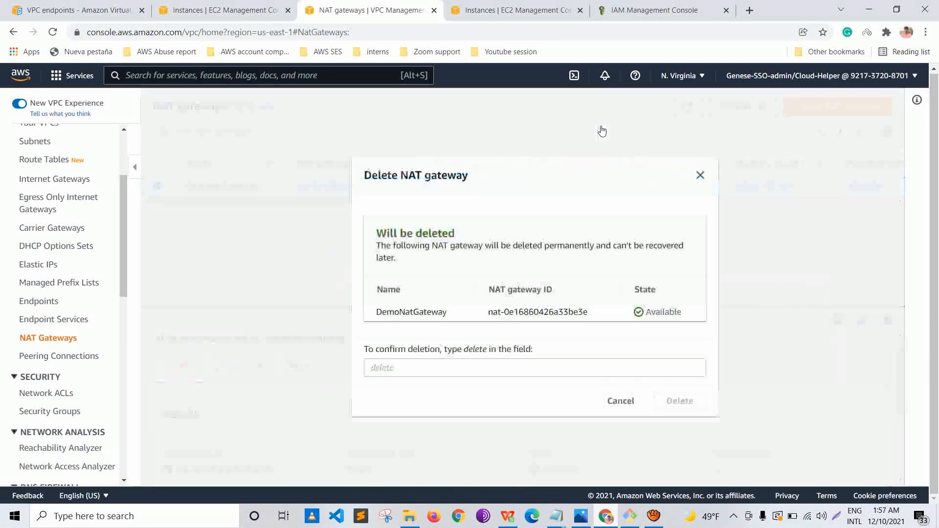
type("delete")
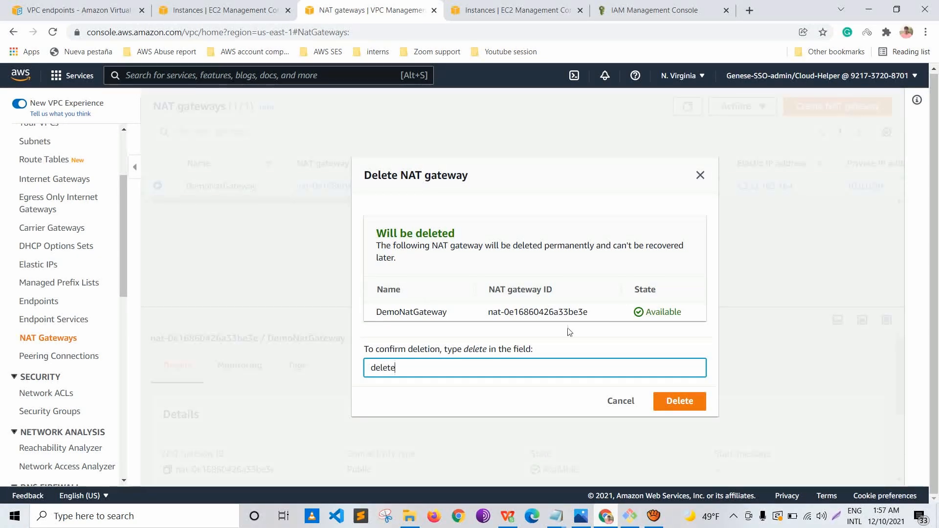
key("Return")
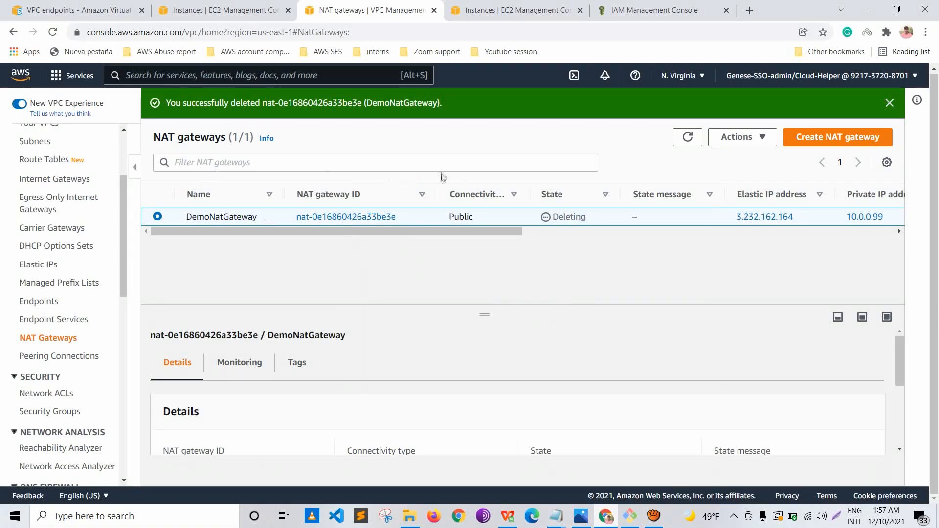
left_click_drag(587, 217, 435, 173)
Step: Remove the 0.0.0.0/0 route from the PrivateDemoRT route table and save the changes
scroll(19, 237, "up", 3)
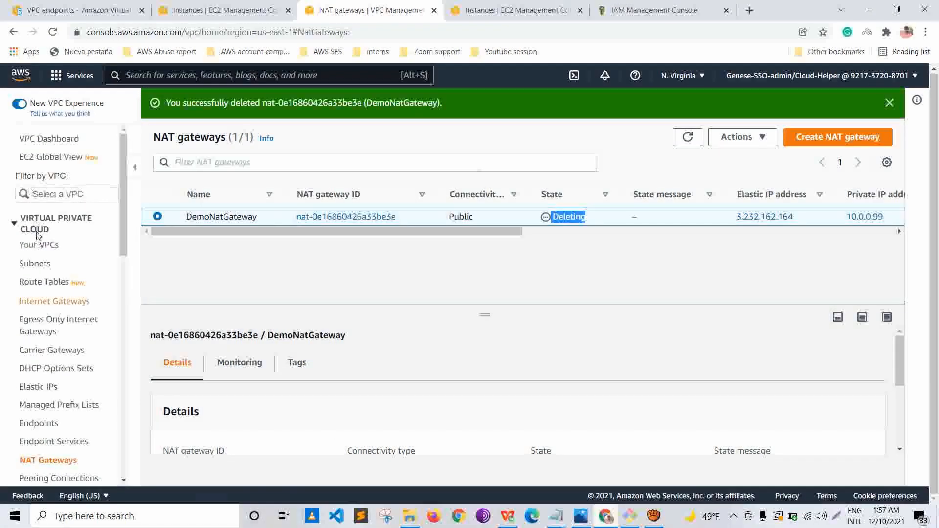
left_click(44, 282)
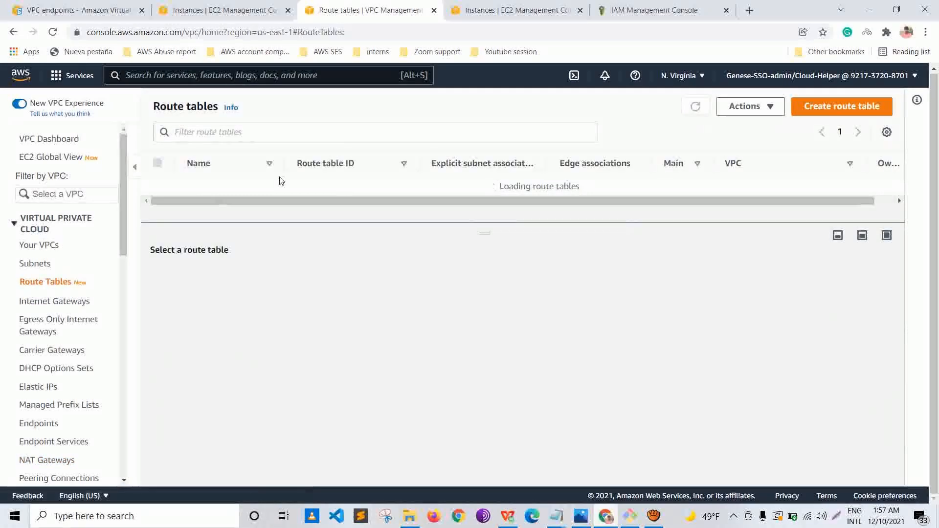
left_click(158, 204)
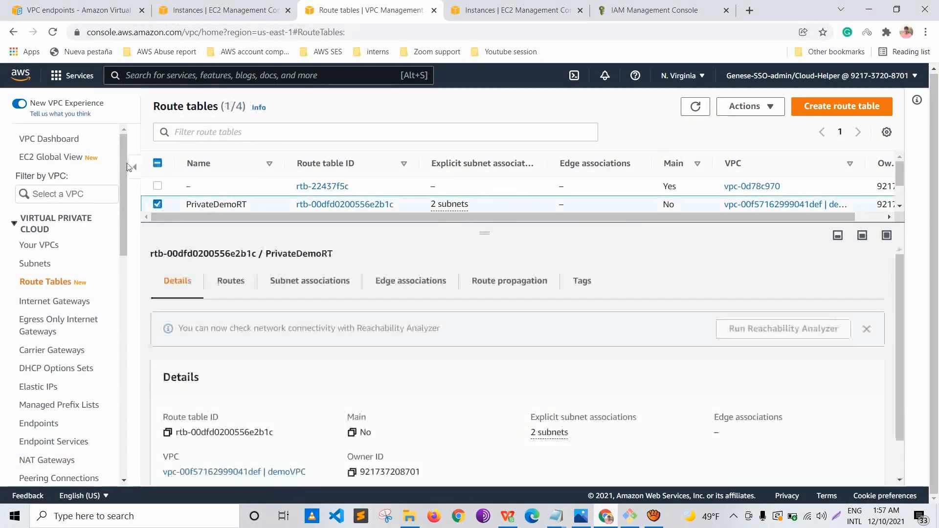
left_click(230, 280)
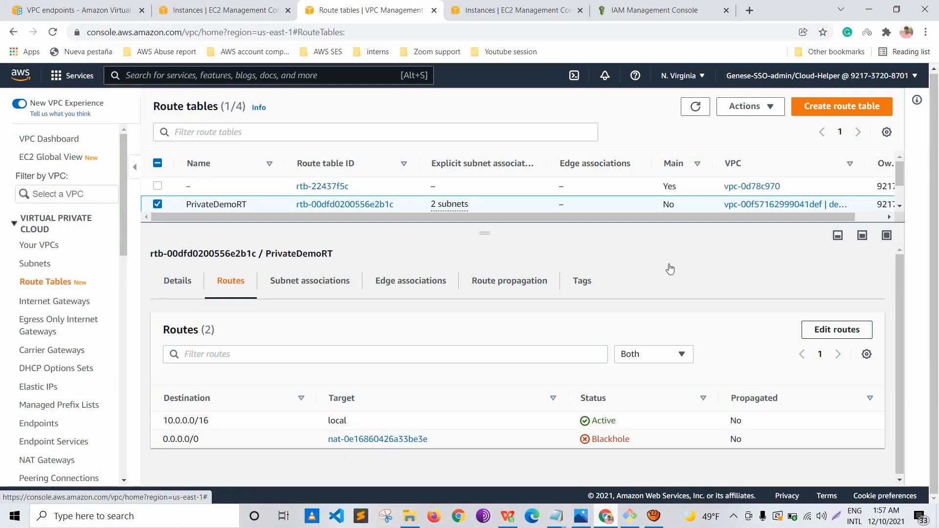
left_click(837, 329)
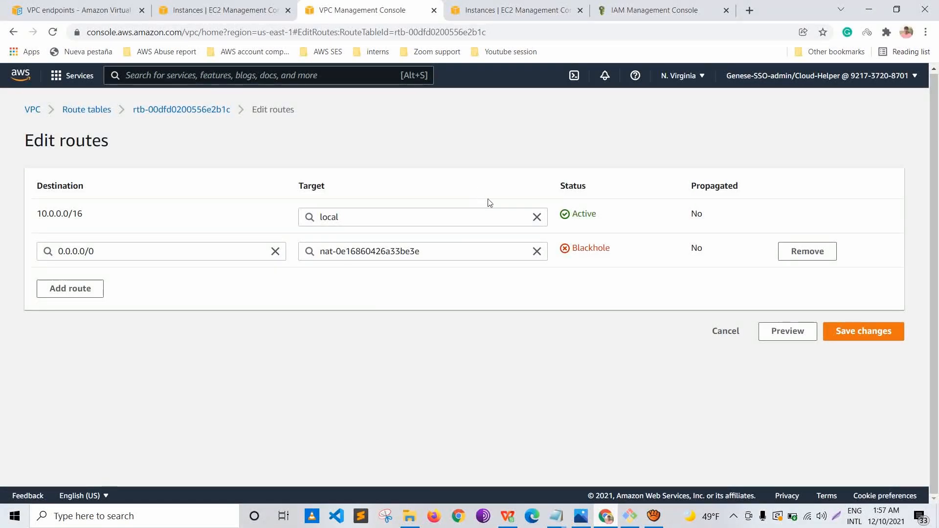
left_click_drag(489, 203, 460, 198)
left_click(795, 249)
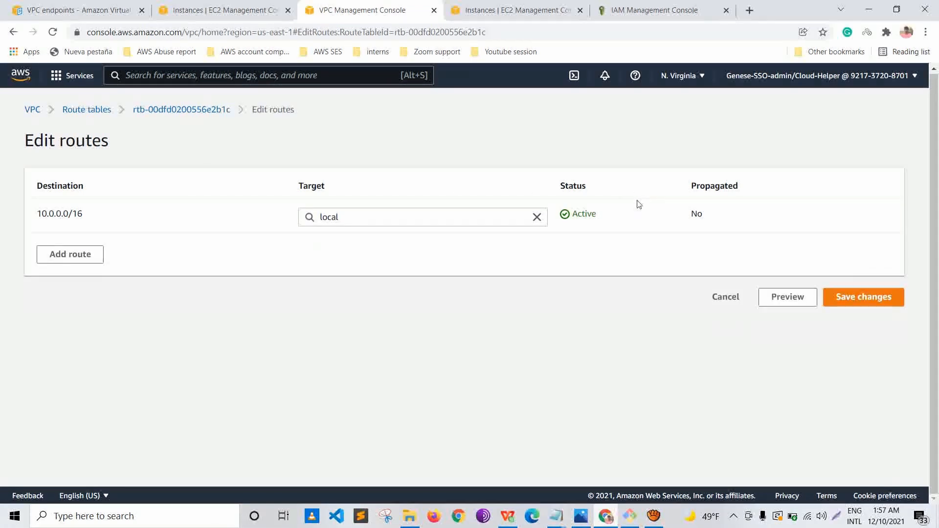
left_click(852, 296)
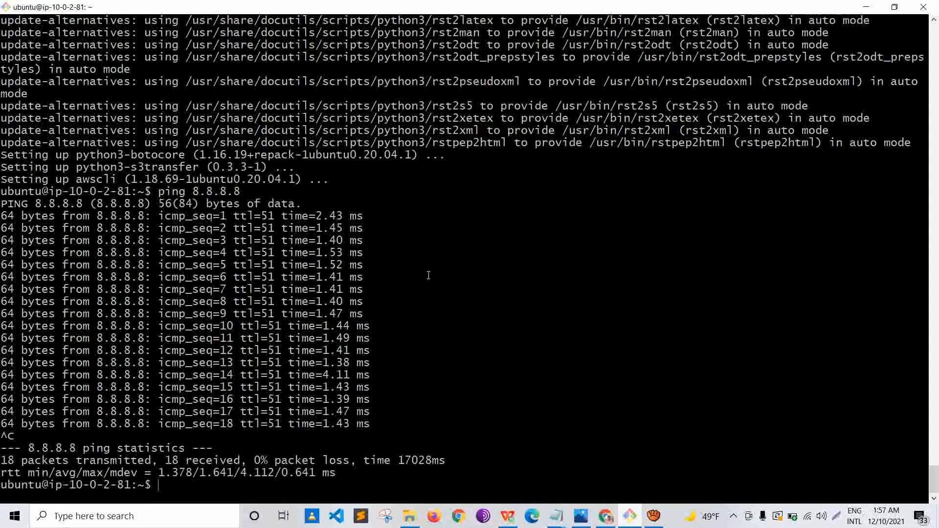
Step: Return to the instance's terminal and clear its screen
type("clea")
key("Return")
type("clear")
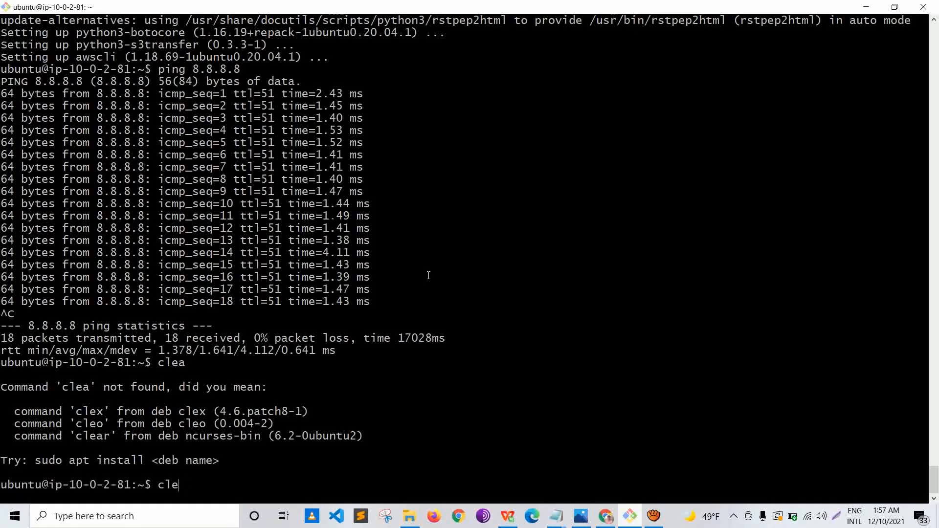
key("Return")
Step: Ping 8.8.8.8 again to check internet access without the NAT gateway, and stop the ping
type("ping 8.8.8.")
key("Return")
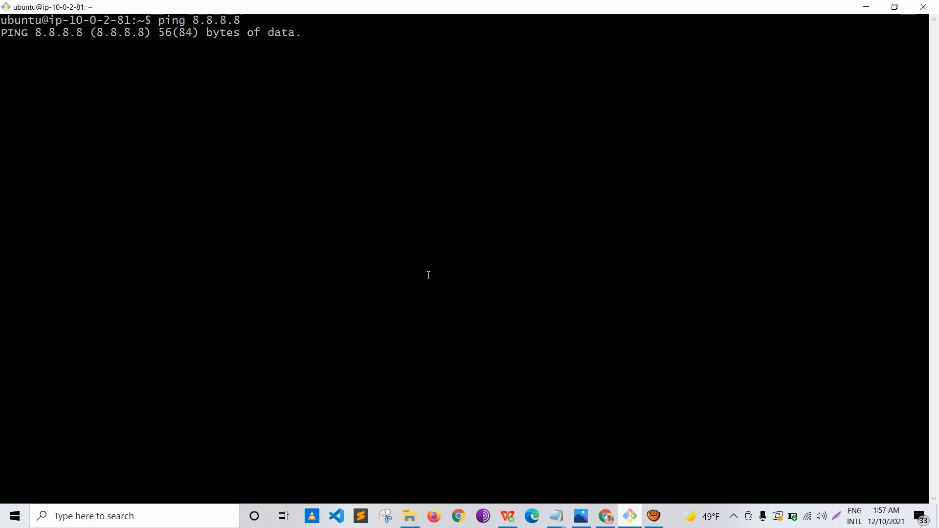
key("ctrl+c")
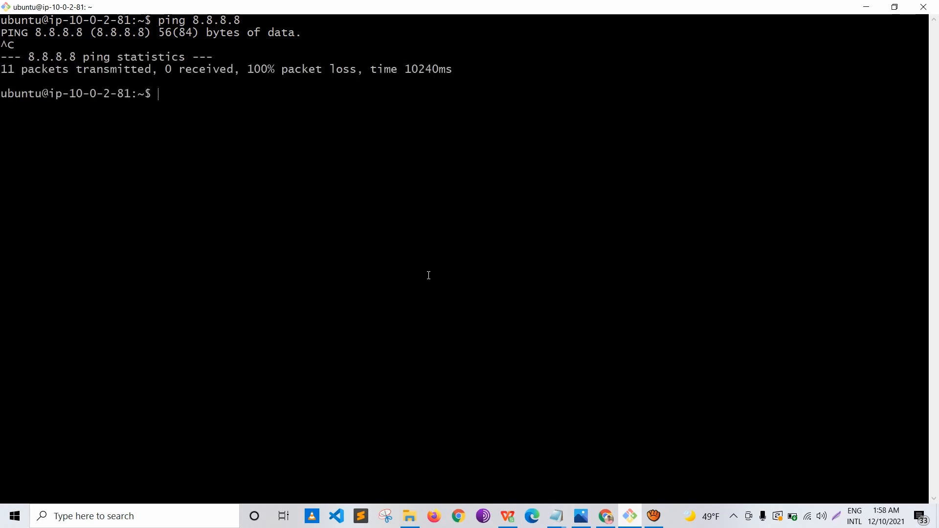
Step: Clear the terminal screen and add a couple of blank prompt lines
type("clear")
key("Return")
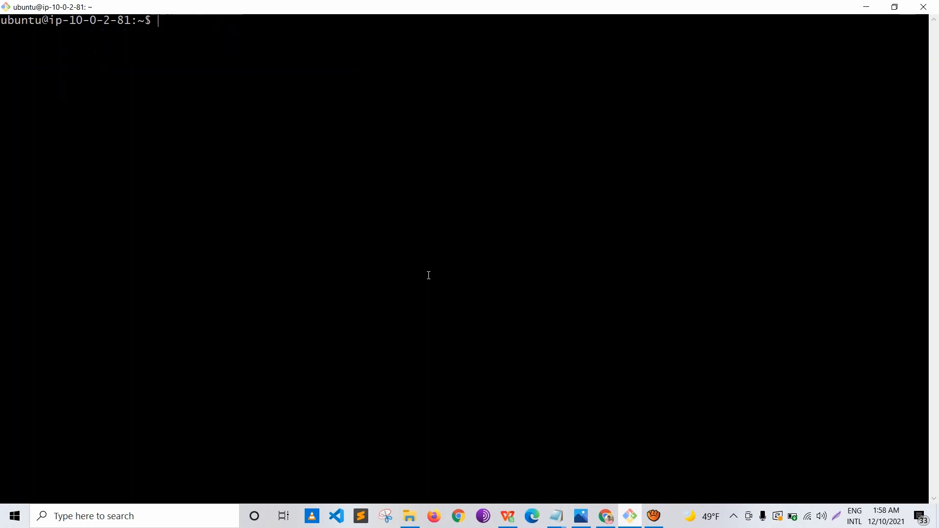
key("Return")
key("Return")
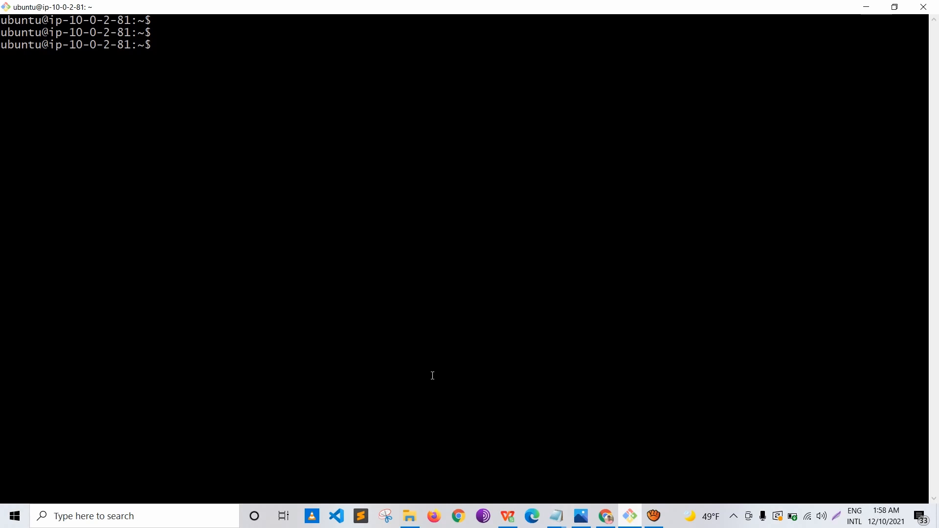
Step: Review the VPC Endpoint section in the VPC Endpoints notes and return to the terminal
left_click(556, 516)
left_click(557, 462)
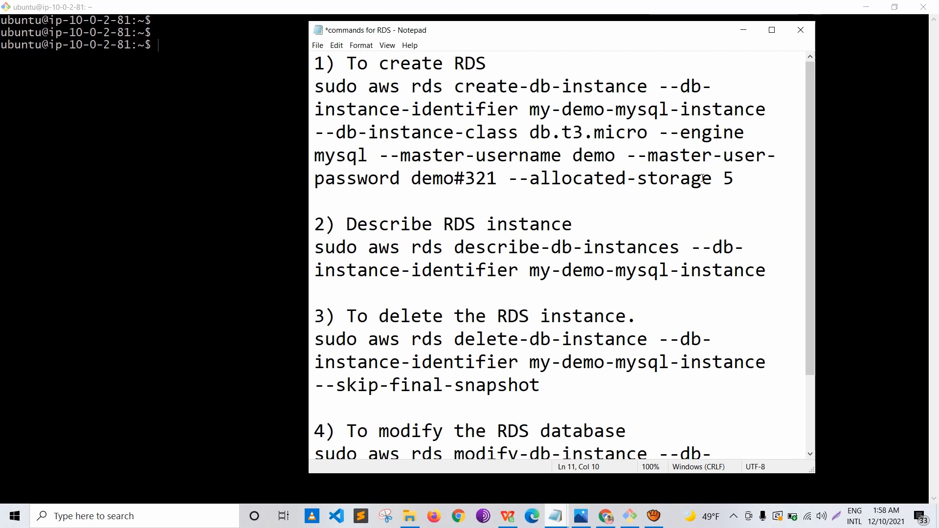
key("alt+Tab")
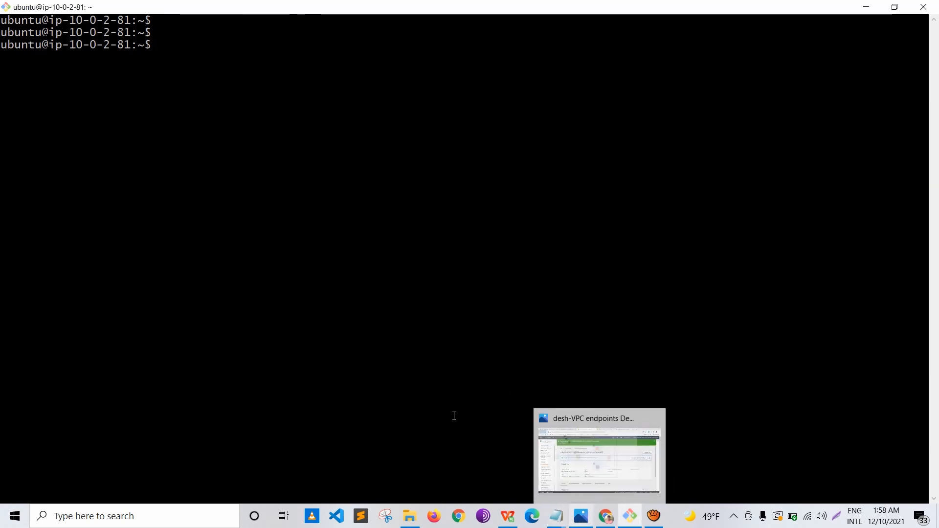
mouse_move(556, 516)
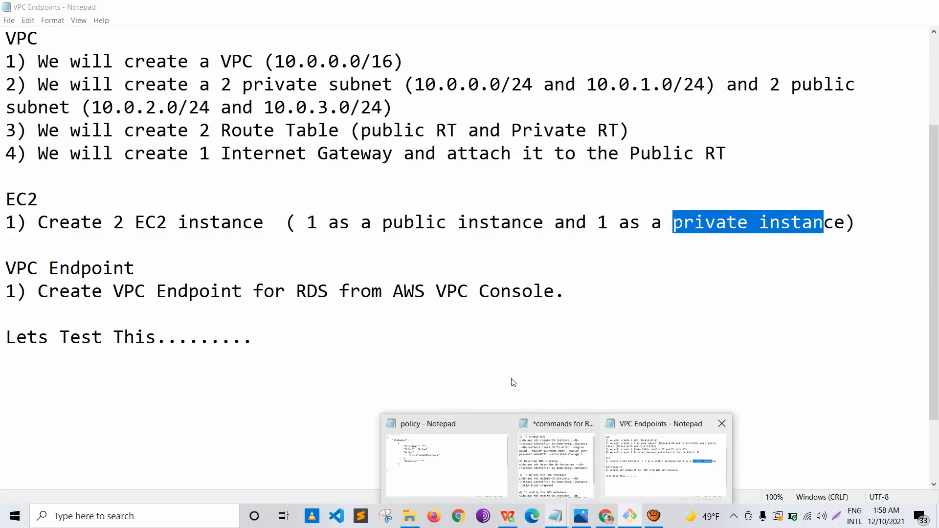
left_click(642, 471)
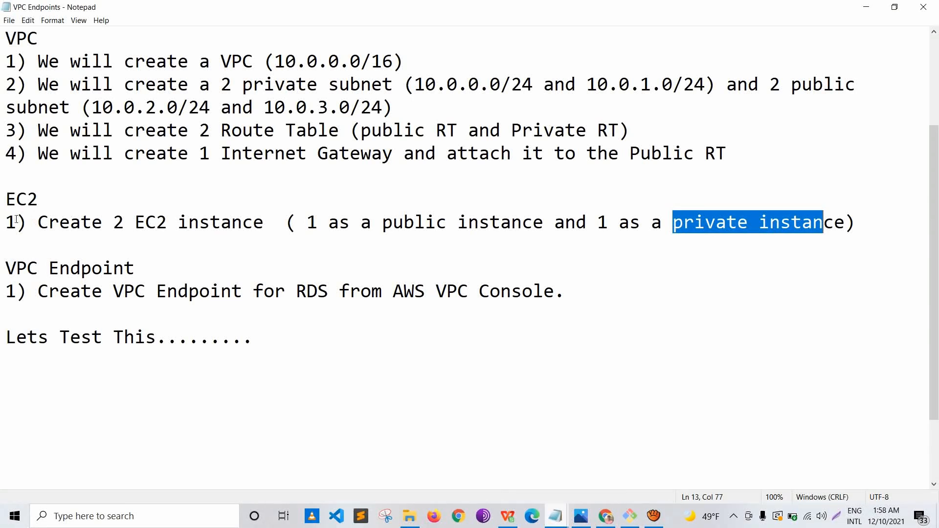
mouse_move(7, 267)
left_mouse_down()
mouse_move(72, 291)
mouse_move(566, 291)
left_mouse_up()
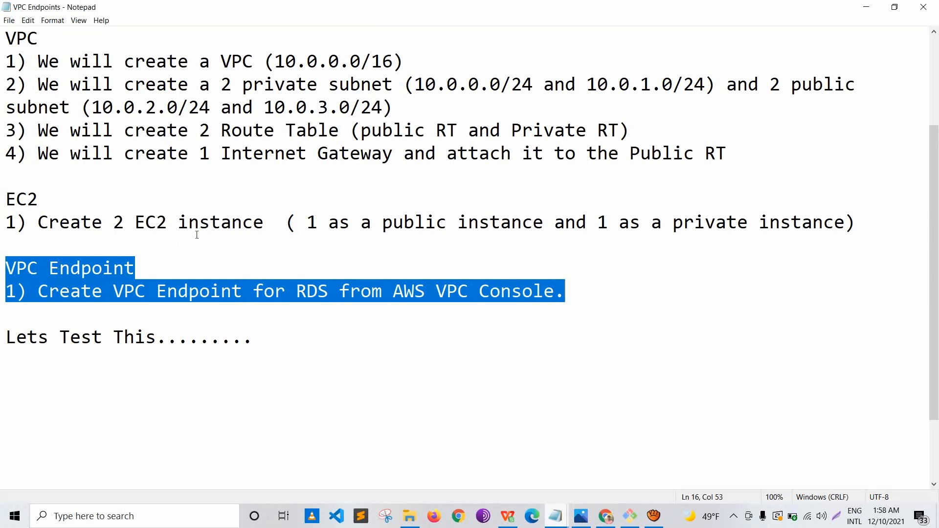
key("alt+Tab")
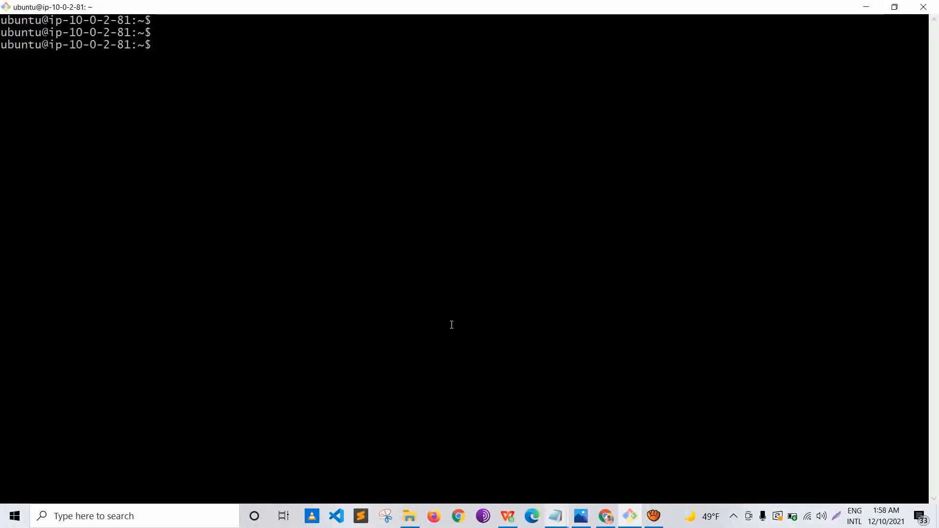
Step: Copy the create-db-instance command for my-demo-mysql-instance, including its master user password, from the RDS commands notes and paste it at the terminal prompt
left_click(555, 516)
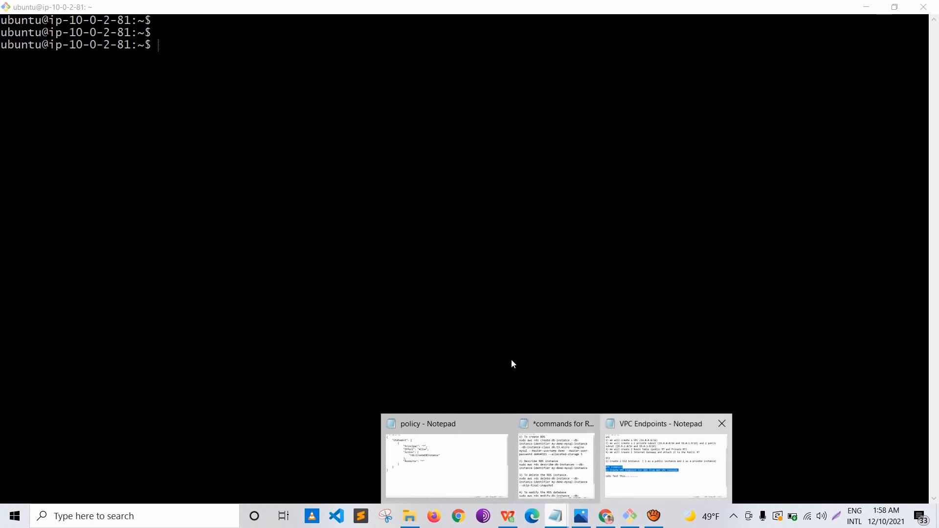
left_click(640, 450)
left_click(561, 516)
left_click(561, 465)
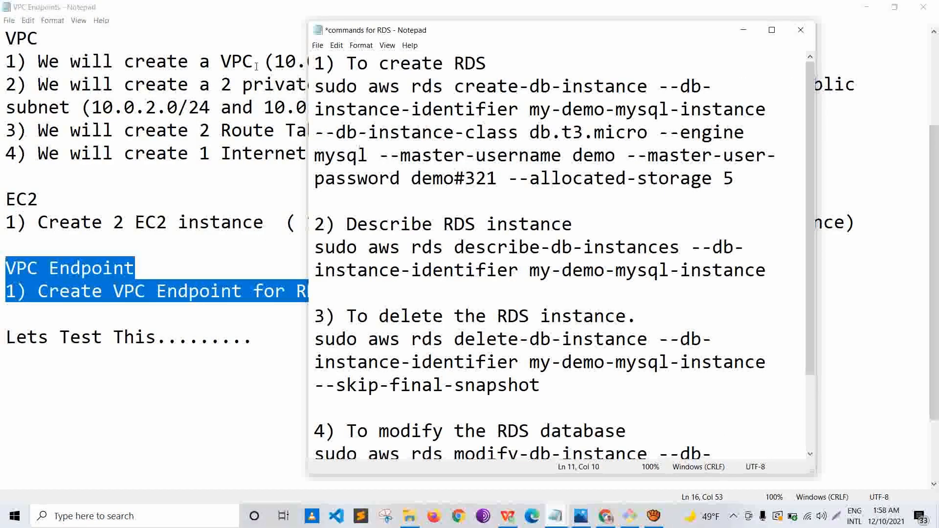
left_click_drag(315, 86, 733, 179)
right_click(590, 125)
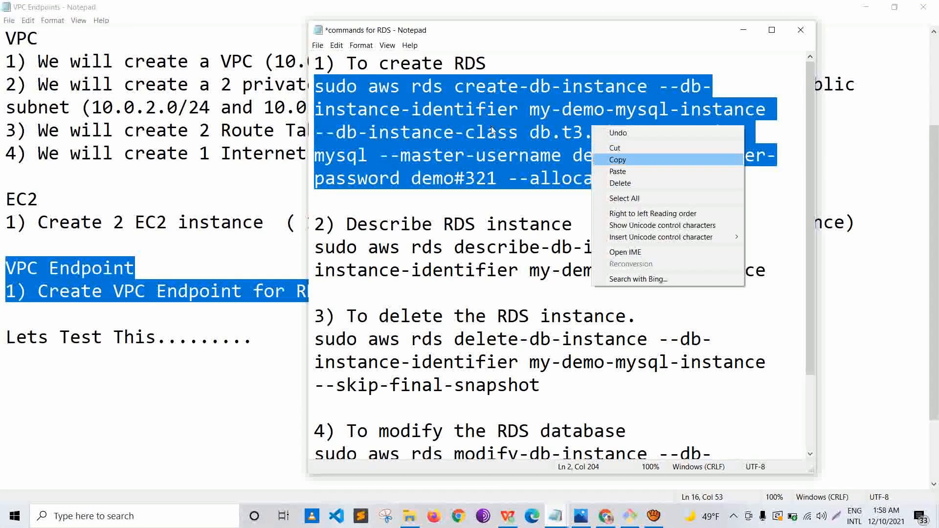
left_click(618, 147)
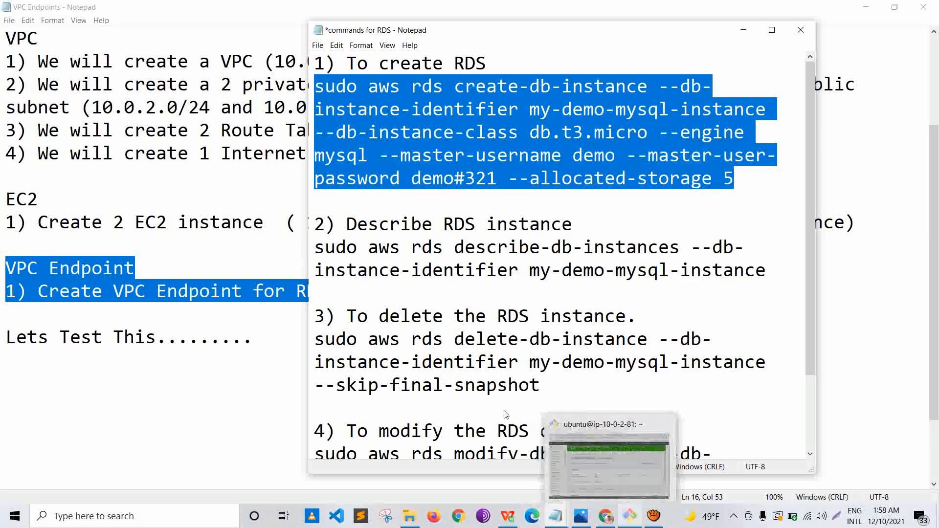
left_click(630, 516)
right_click(293, 187)
key("Down")
key("Return")
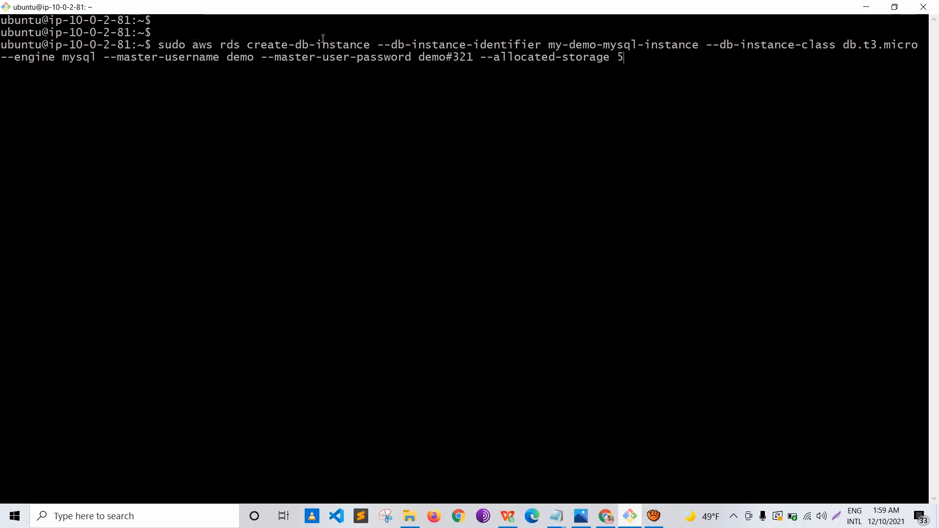
Step: Highlight the pasted command's identifier, class, engine, master credentials and storage options, and run it to try creating the MySQL RDS instance
left_click_drag(405, 44, 514, 45)
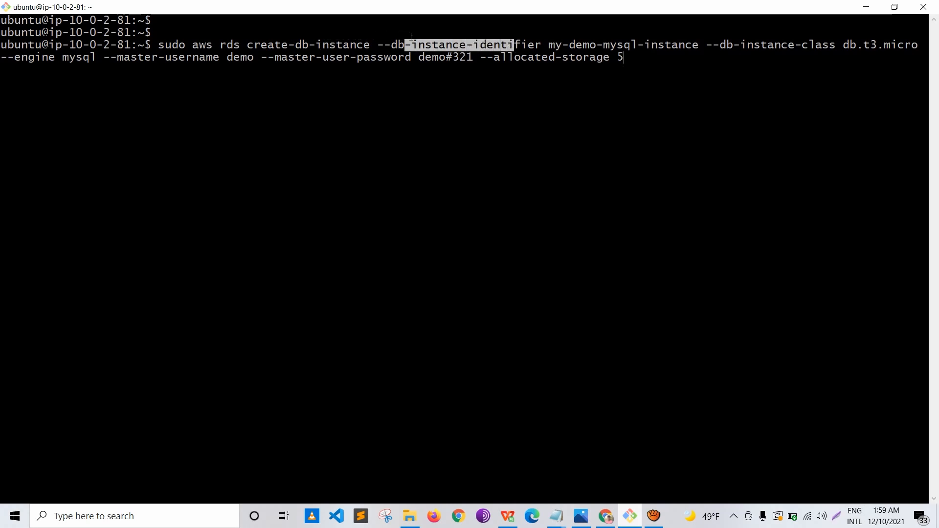
left_click_drag(740, 44, 831, 44)
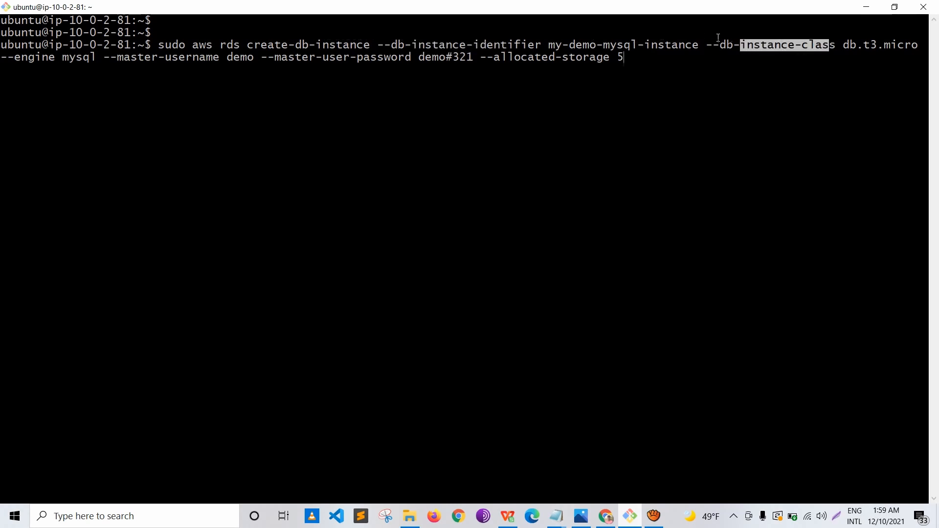
left_click_drag(55, 57, 96, 57)
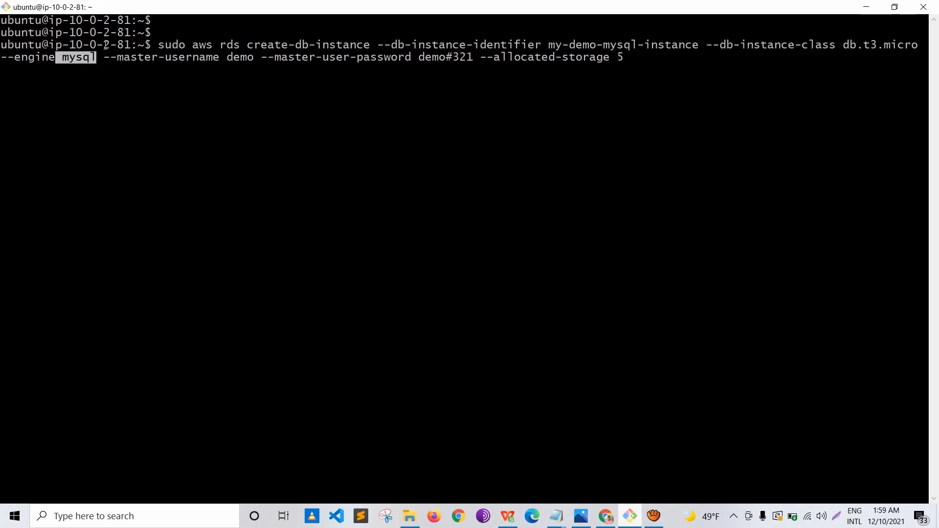
left_click_drag(165, 57, 206, 57)
left_click_drag(350, 58, 405, 57)
left_click_drag(521, 59, 553, 66)
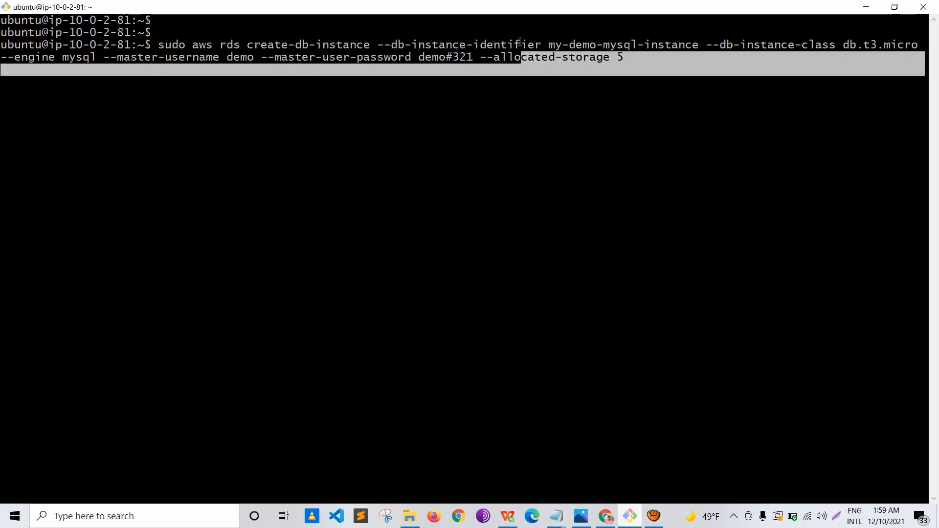
left_click(505, 49)
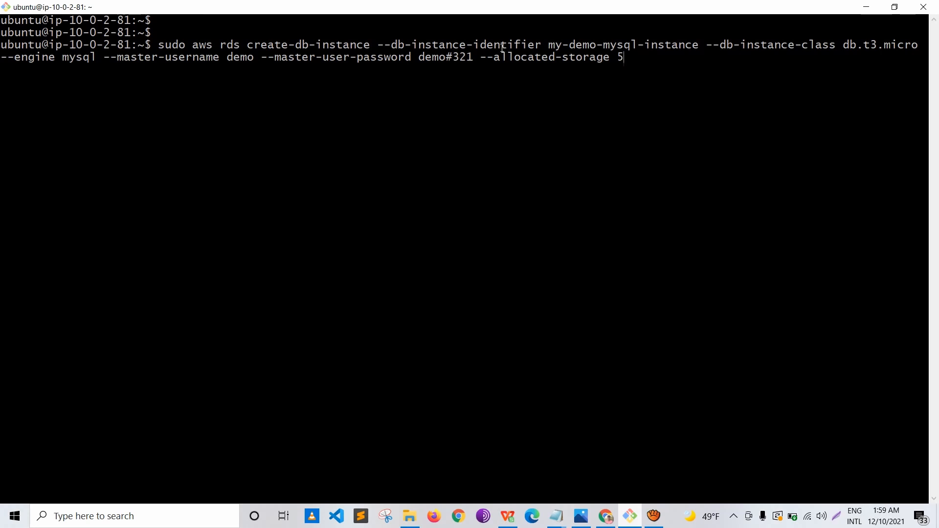
key("Return")
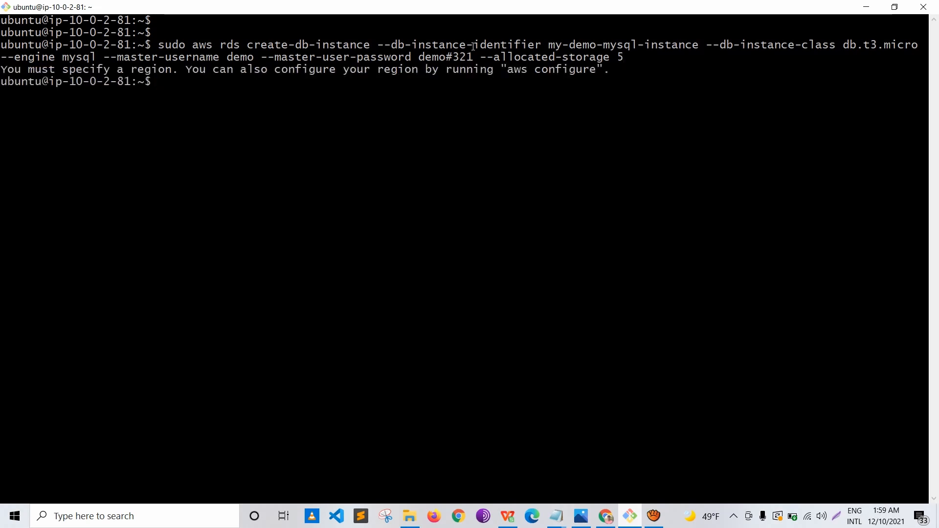
Step: Highlight the region message in the terminal and start the AWS CLI setup with sudo aws configure
left_click_drag(186, 69, 508, 70)
left_click(440, 62)
left_click(217, 77)
type("sudo aws configure")
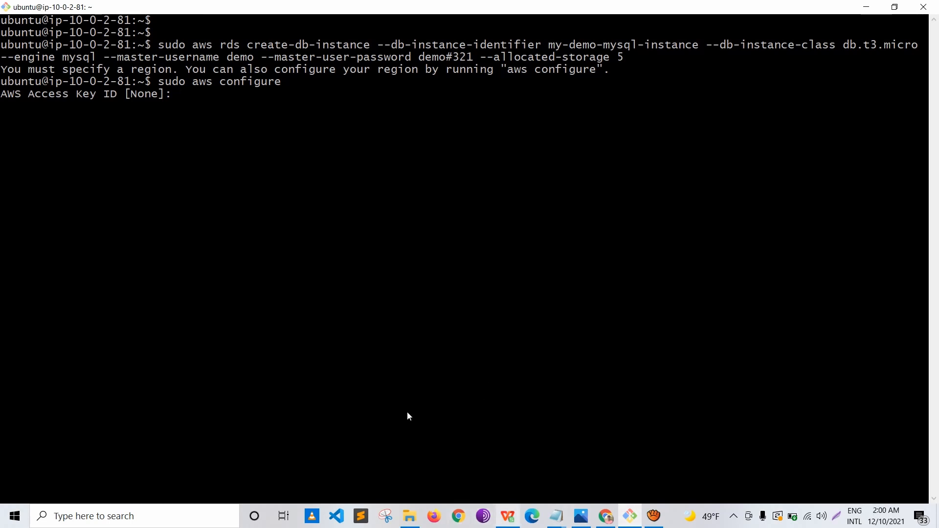
Step: Copy the access key ID from new_user_credentials (8).csv in WPS Office and submit it at the terminal's AWS Access Key ID prompt
key("alt+Tab")
left_click(209, 112)
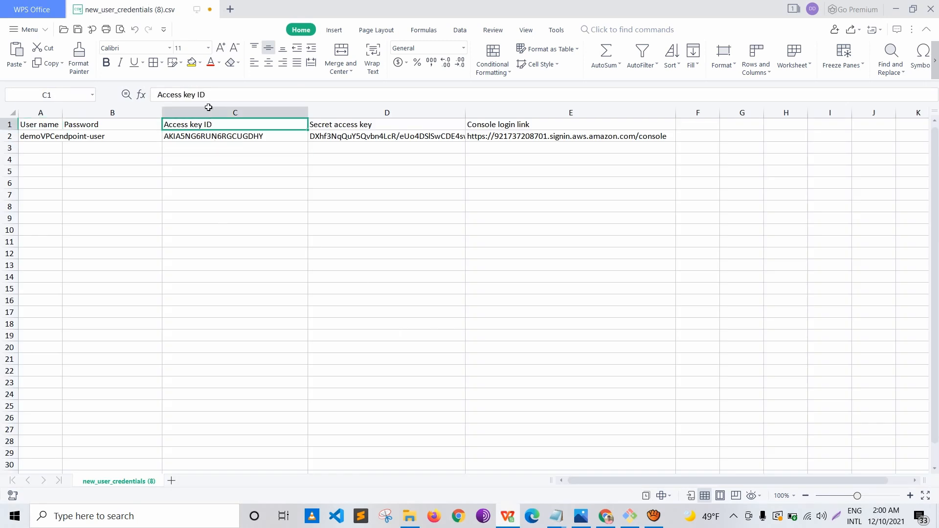
key("Down")
key("F2")
key("ctrl+a")
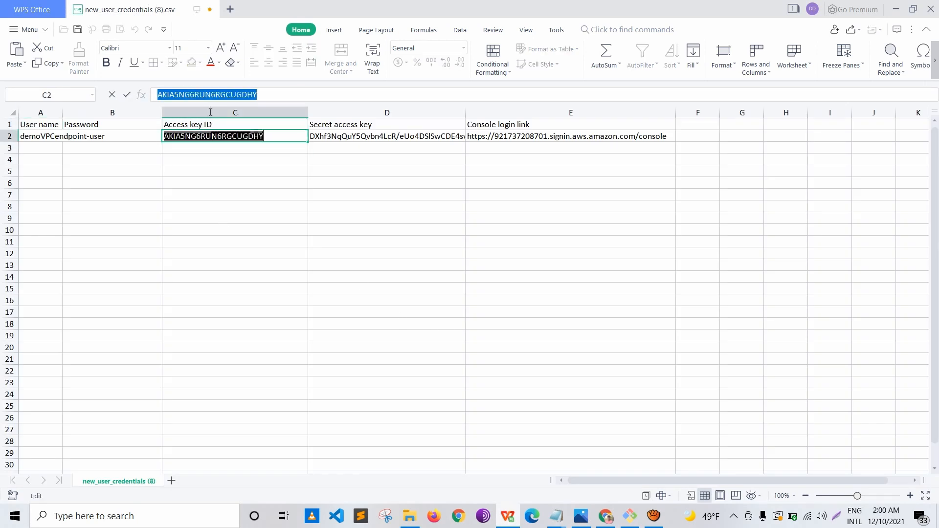
key("ctrl+c")
key("alt+Tab")
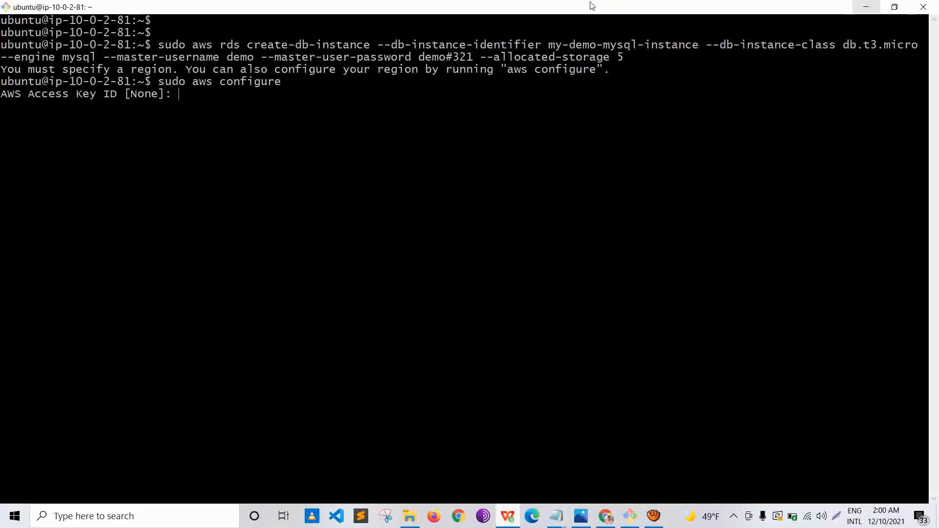
right_click(192, 111)
key("Return")
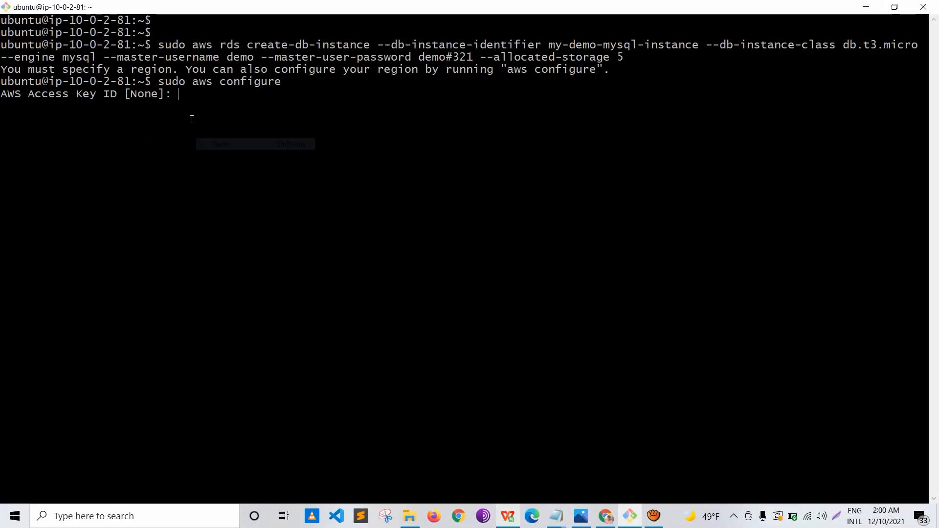
key("Return")
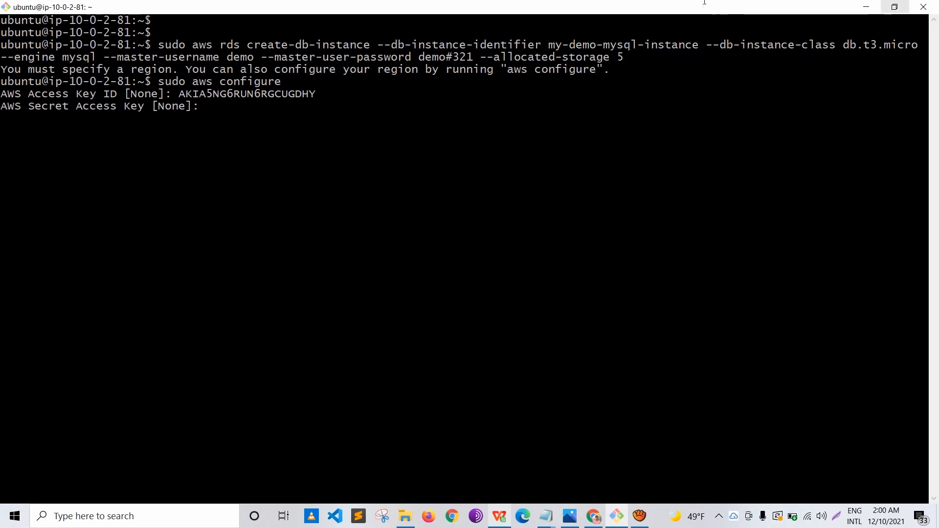
Step: Copy the secret access key from the credentials spreadsheet and submit it at the terminal's AWS Secret Access Key prompt
left_click(866, 7)
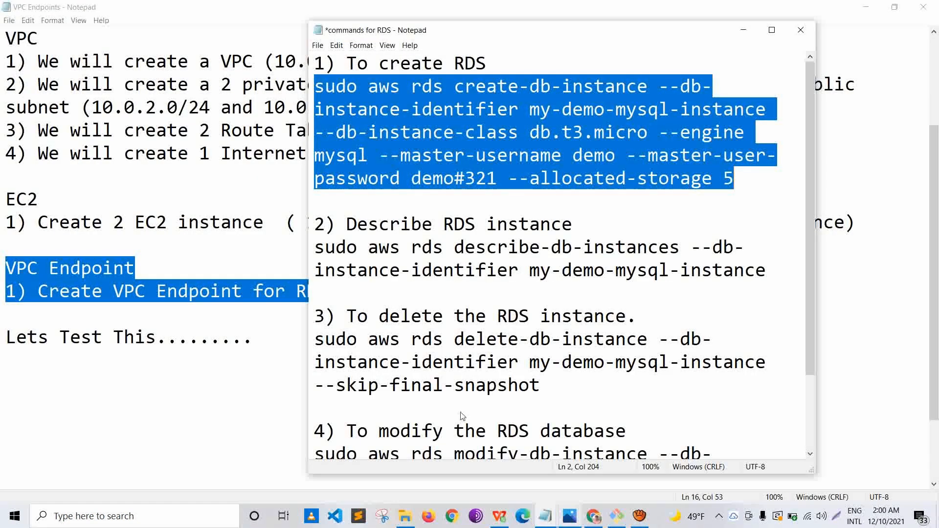
left_click(499, 517)
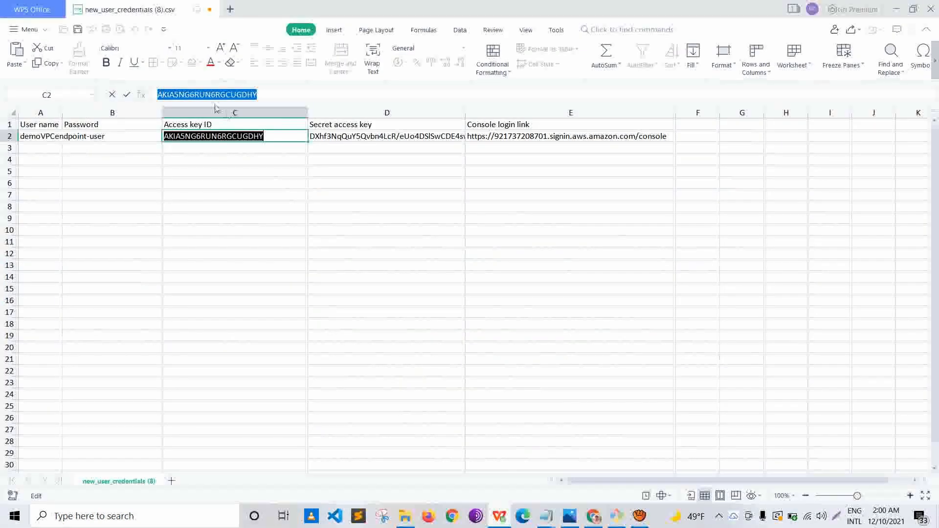
key("Tab")
key("ctrl+a")
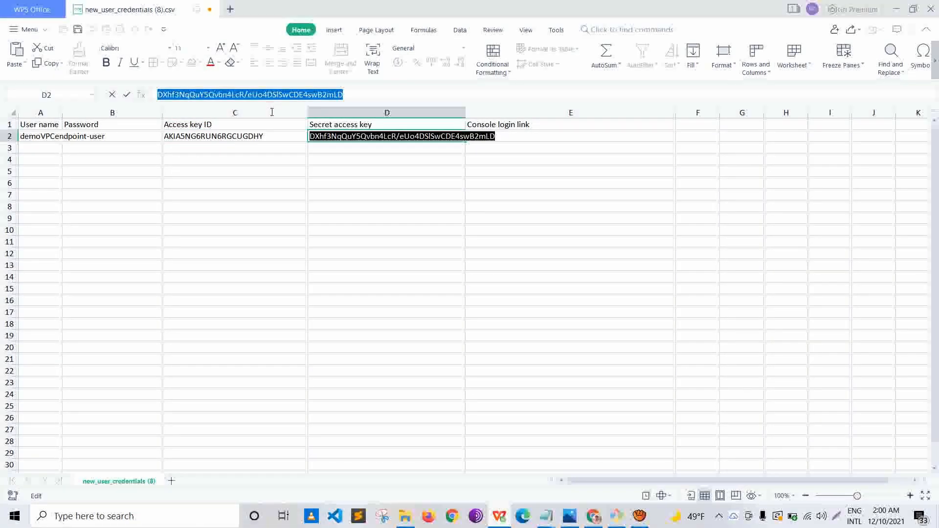
key("alt+Tab")
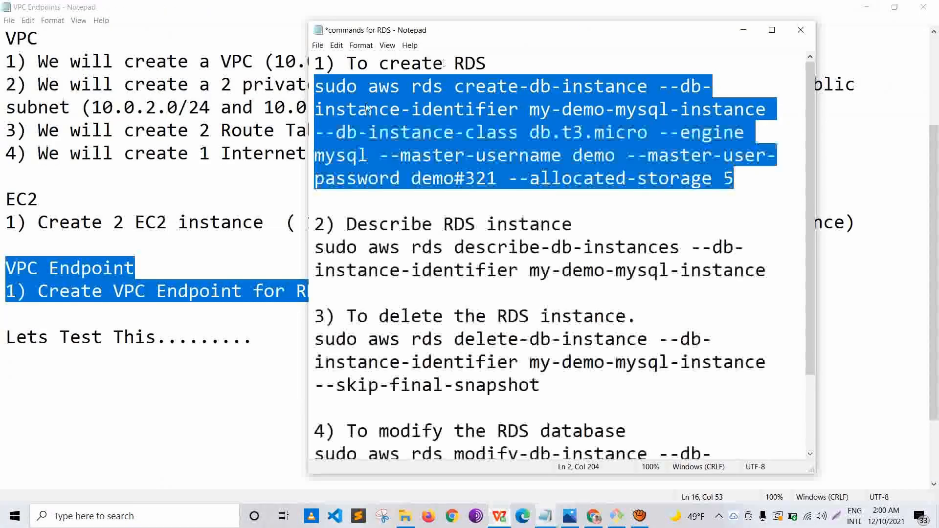
left_click(618, 516)
right_click(401, 241)
left_click(430, 274)
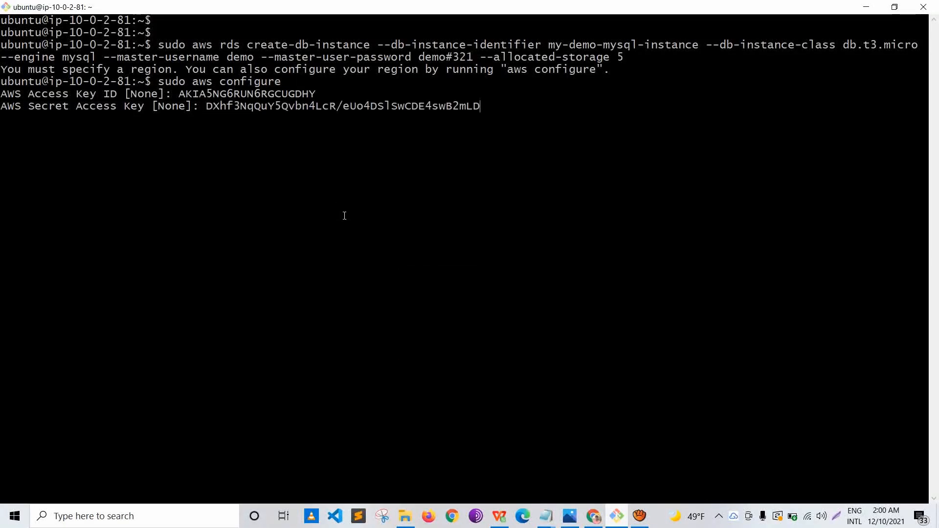
key("Return")
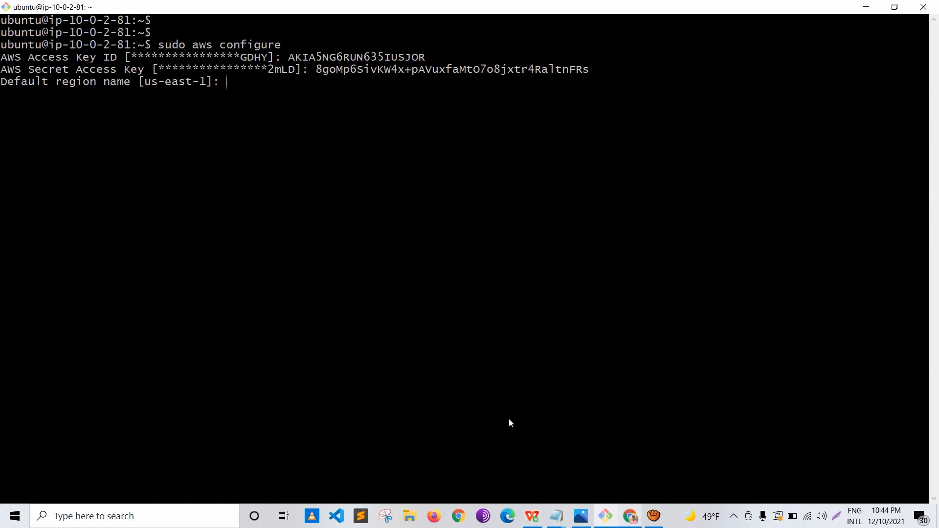
Step: Look up the N. Virginia region code in the AWS console, set the default region to us-east-1, and accept the default output format
left_click(631, 516)
left_click(691, 75)
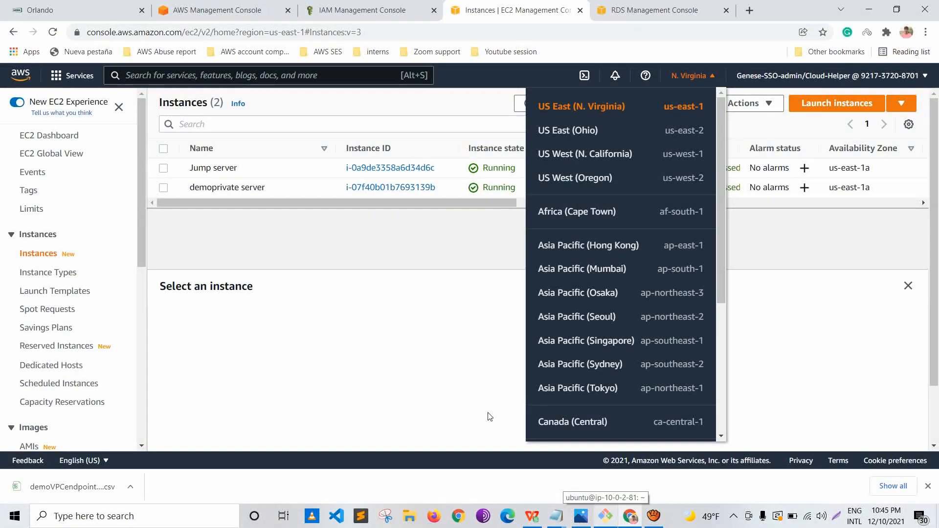
key("alt+Tab")
type("us-")
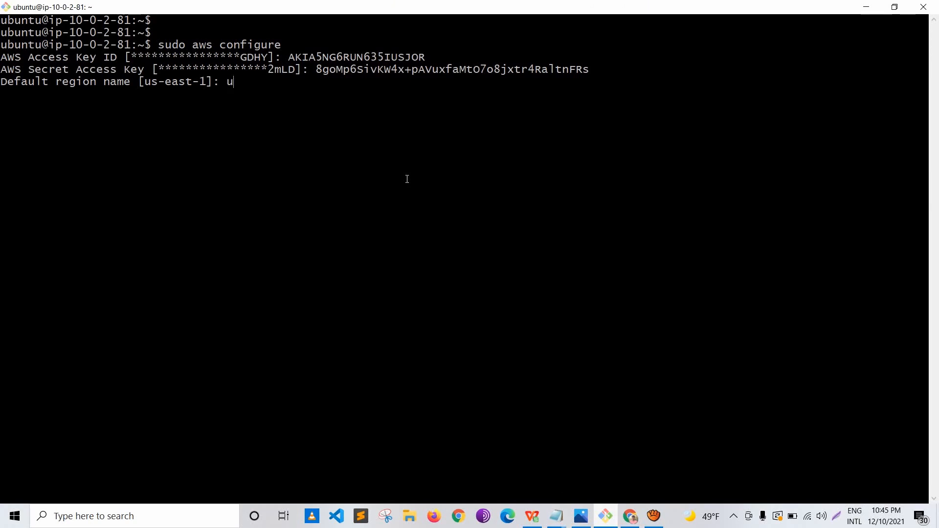
type("east-1")
key("Return")
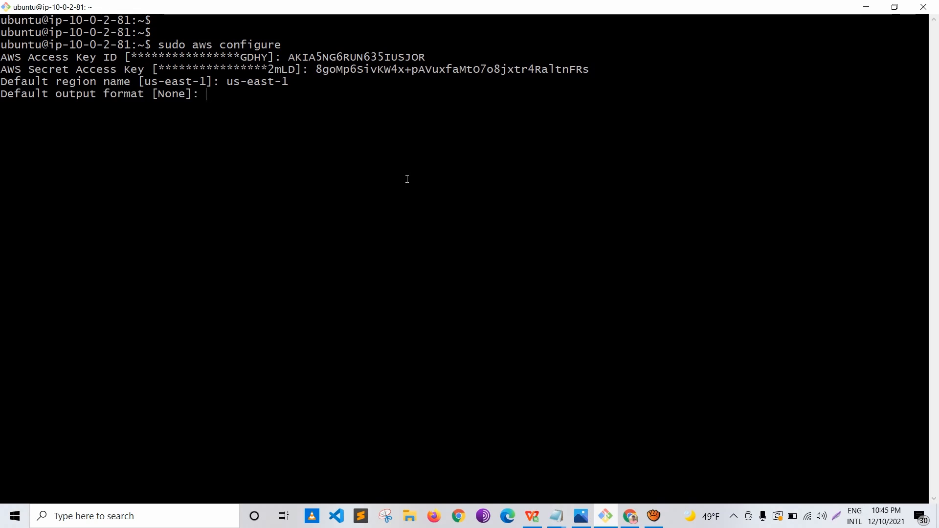
key("Return")
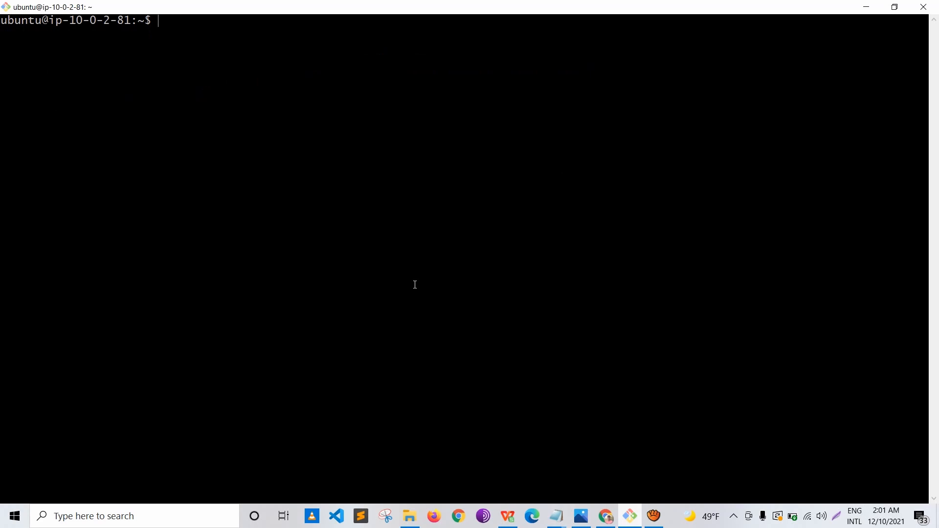
Step: Rerun the earlier sudo aws rds create-db-instance command for my-demo-mysql-instance with db.t3.micro, mysql, username demo, the master user password and allocated storage 5
key("Up")
key("Up")
key("Up")
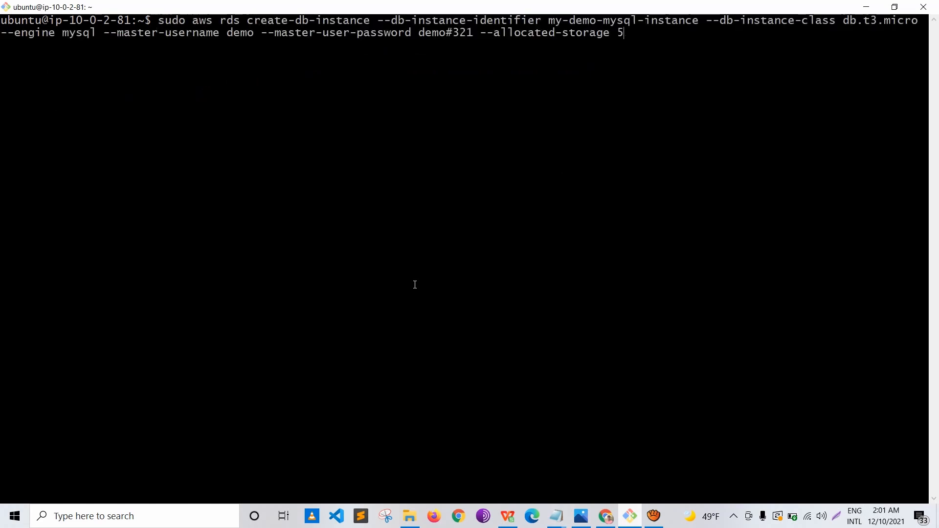
key("Return")
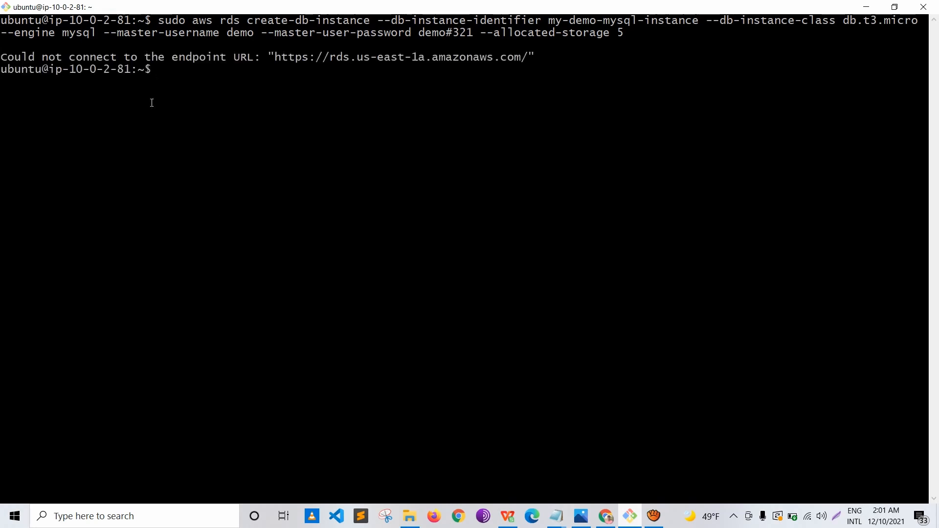
Step: Highlight the endpoint URL in the RDS command's output and clear the selection
mouse_move(234, 57)
left_mouse_down()
mouse_move(433, 46)
mouse_move(221, 47)
left_mouse_up()
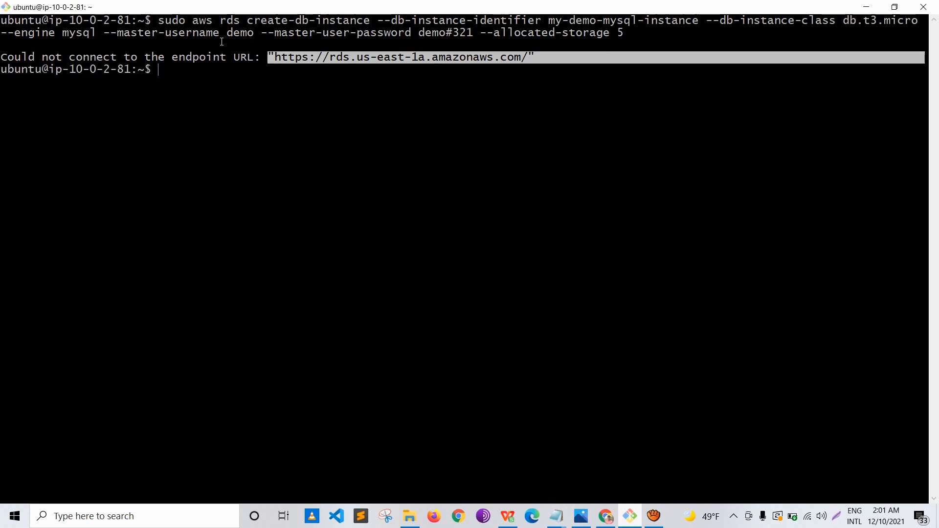
left_click(432, 42)
left_click_drag(430, 48, 219, 45)
left_click(201, 63)
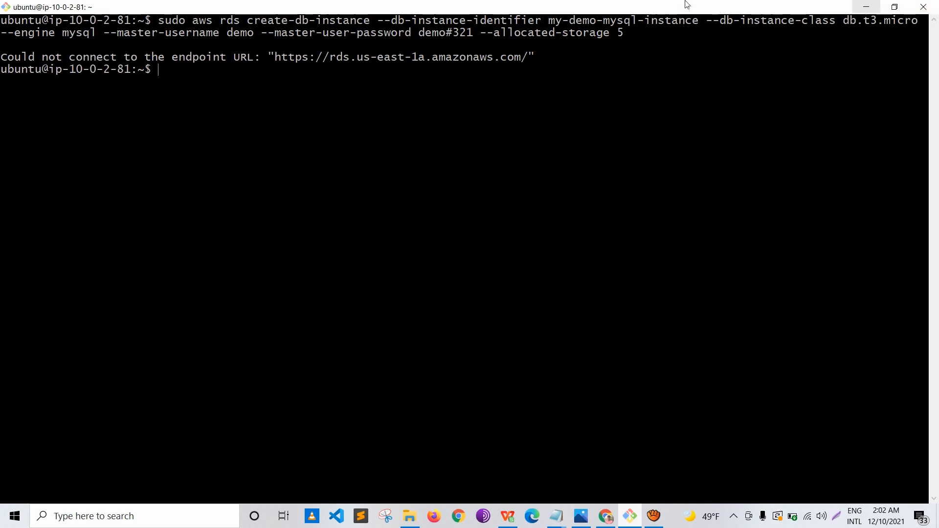
Step: Switch to the AWS VPC console in Chrome, go to Endpoints and start creating a new endpoint
left_click(867, 6)
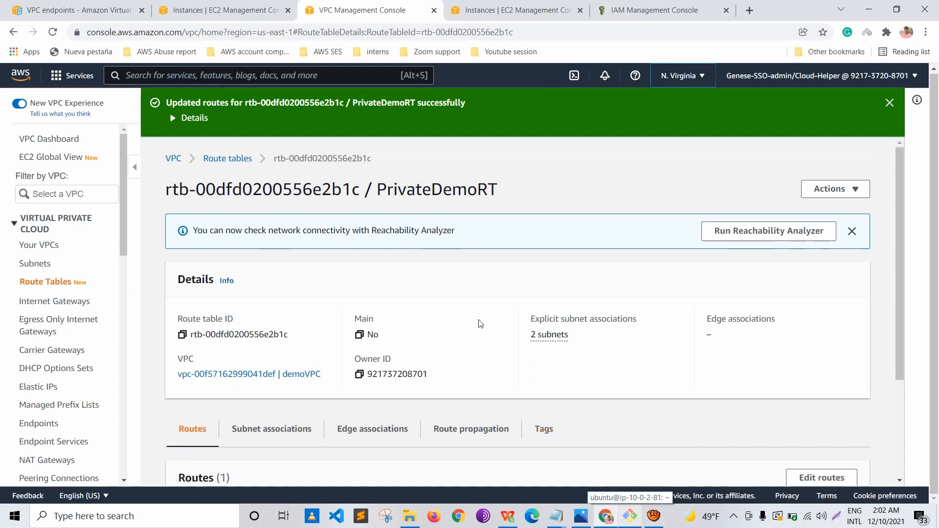
scroll(84, 281, "down", 5)
scroll(85, 284, "down", 5)
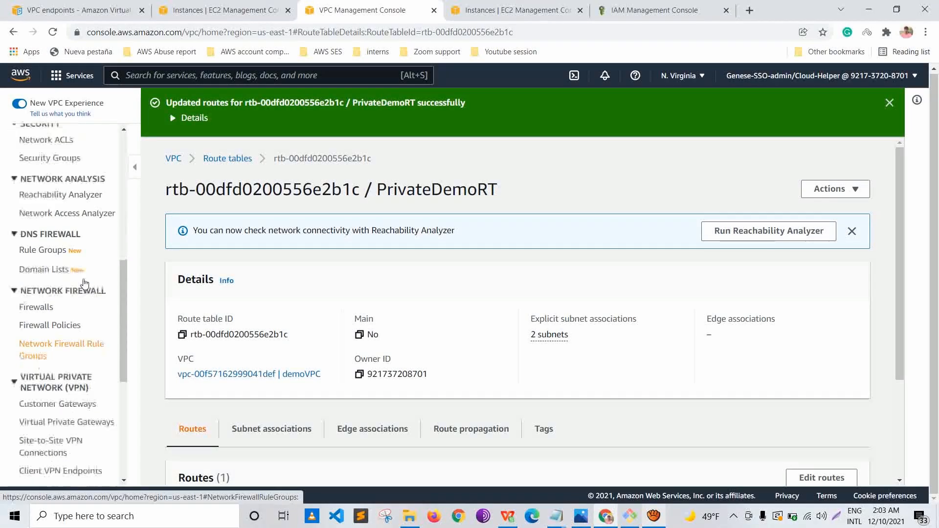
scroll(63, 259, "up", 6)
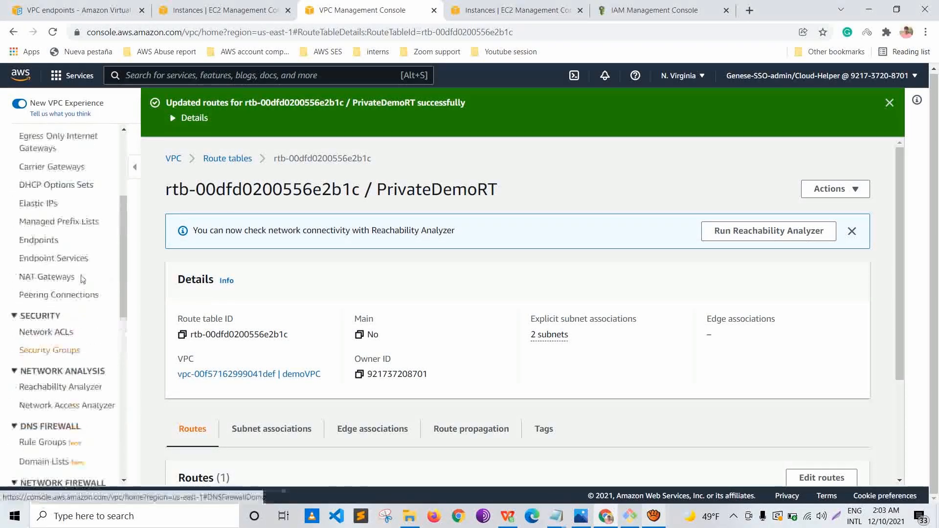
scroll(43, 233, "up", 4)
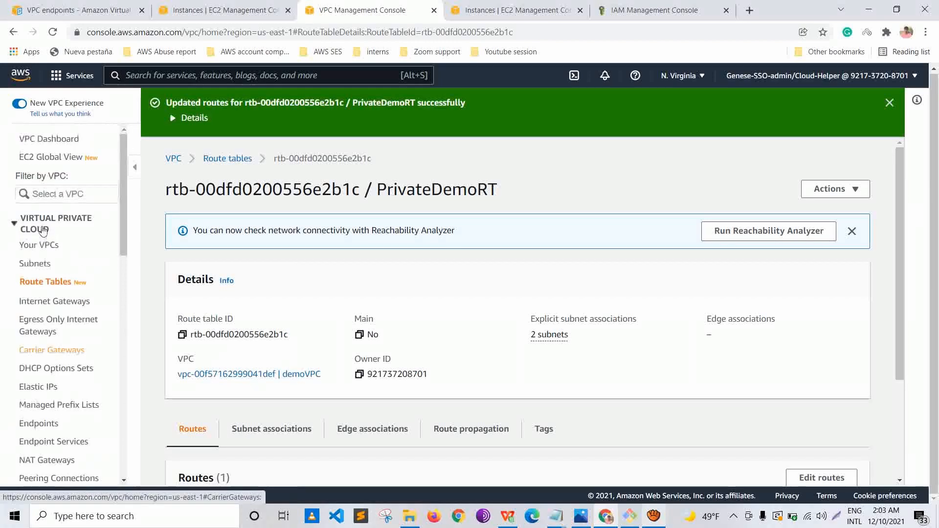
scroll(40, 184, "down", 5)
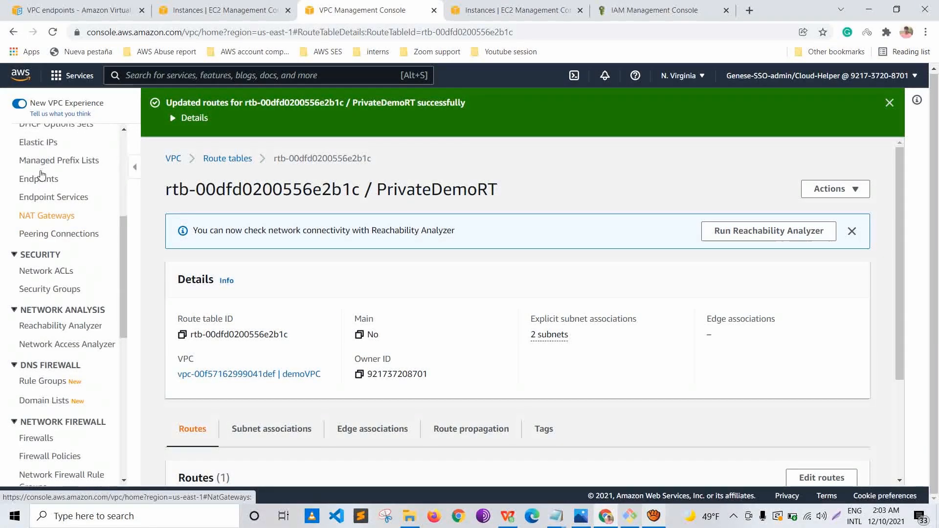
left_click(41, 177)
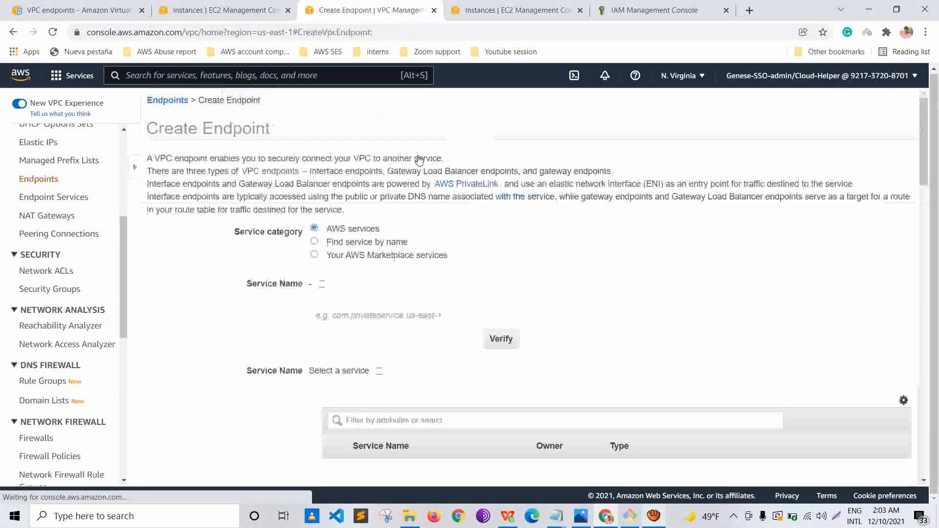
Step: Examine the service names, owners and types available for the new VPC endpoint
scroll(352, 171, "down", 1)
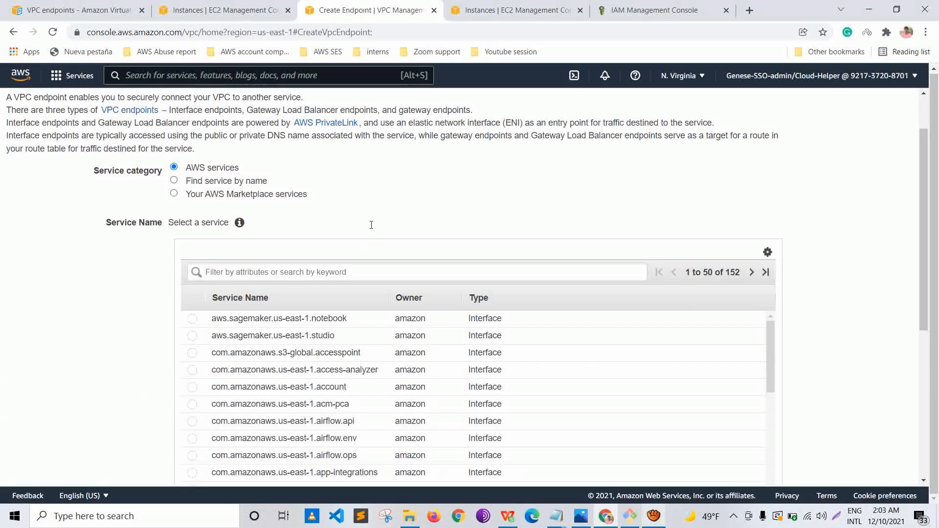
scroll(371, 225, "down", 1)
scroll(370, 227, "down", 2)
scroll(314, 208, "down", 4)
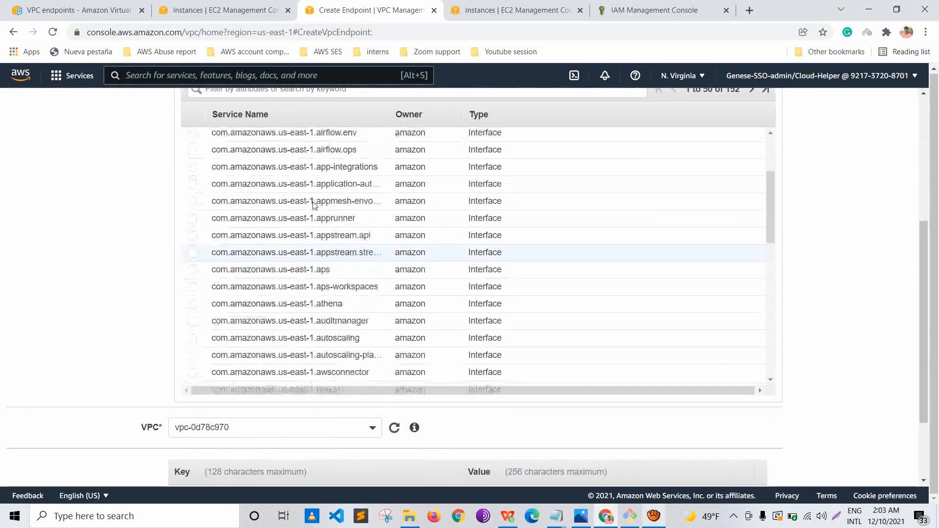
scroll(658, 183, "up", 1)
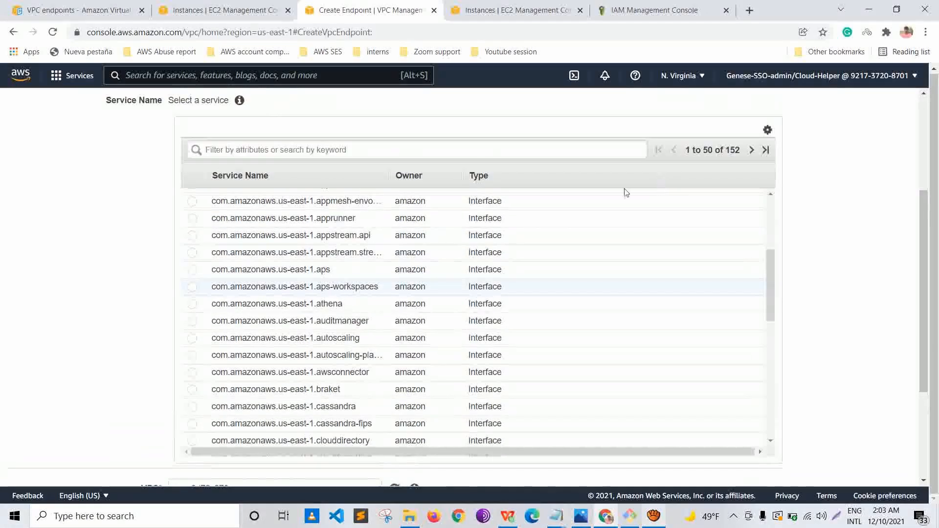
scroll(310, 262, "down", 2)
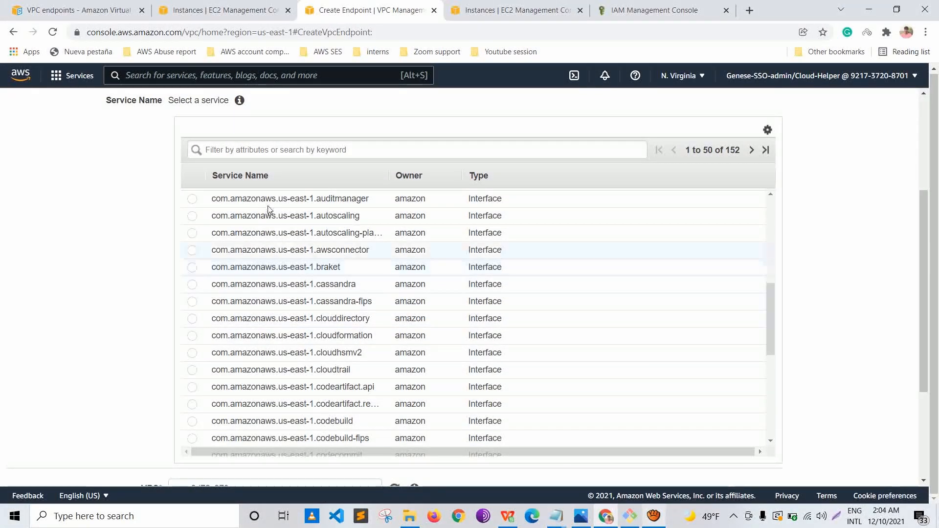
scroll(269, 296, "down", 1)
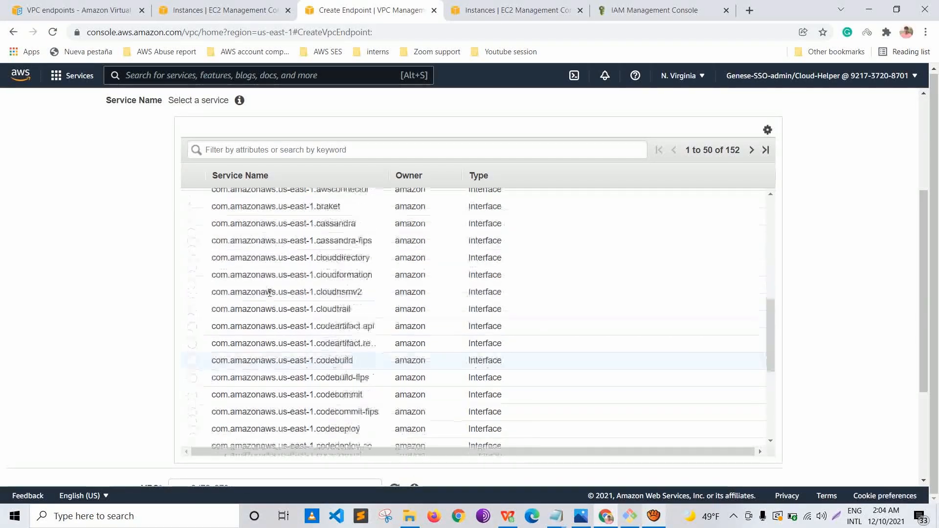
scroll(289, 260, "down", 3)
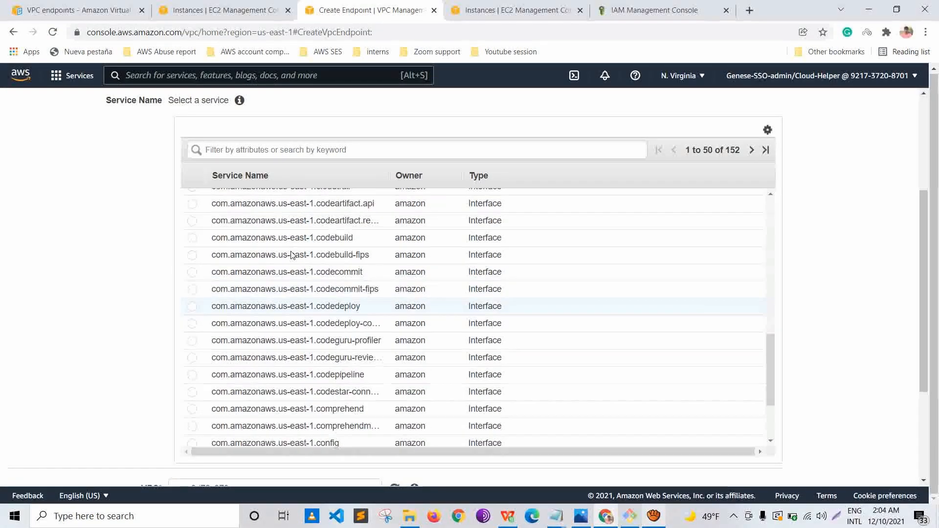
scroll(291, 254, "up", 10)
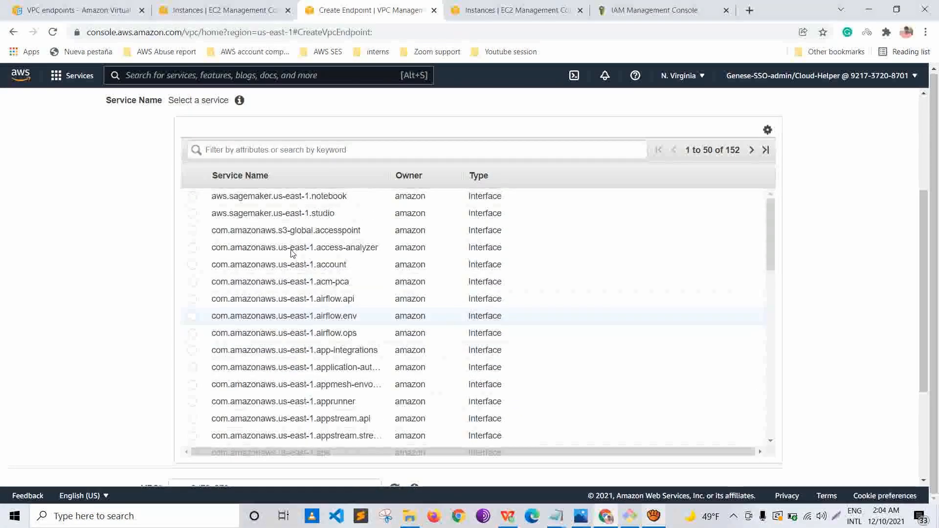
left_click_drag(369, 157, 401, 242)
scroll(401, 241, "down", 2)
scroll(401, 242, "down", 2)
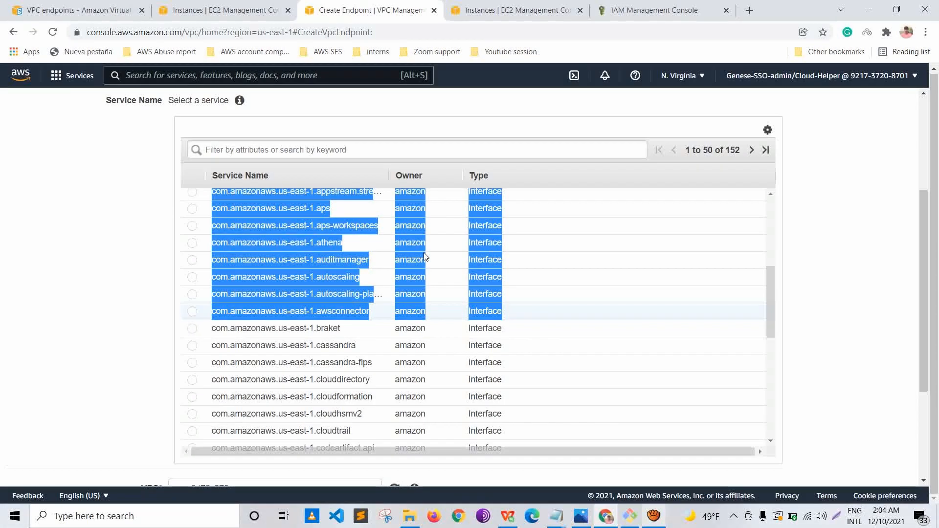
left_click(432, 294)
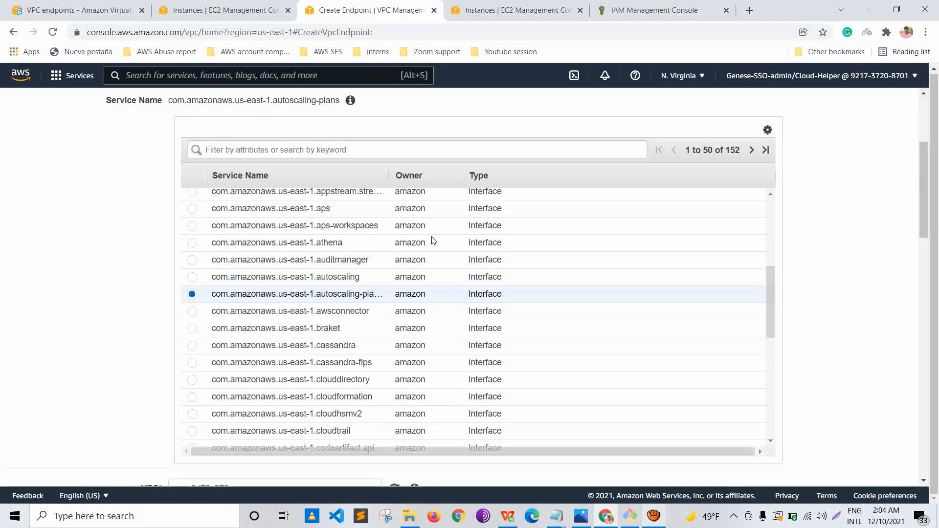
scroll(433, 241, "down", 3)
scroll(432, 241, "up", 10)
scroll(384, 194, "down", 2)
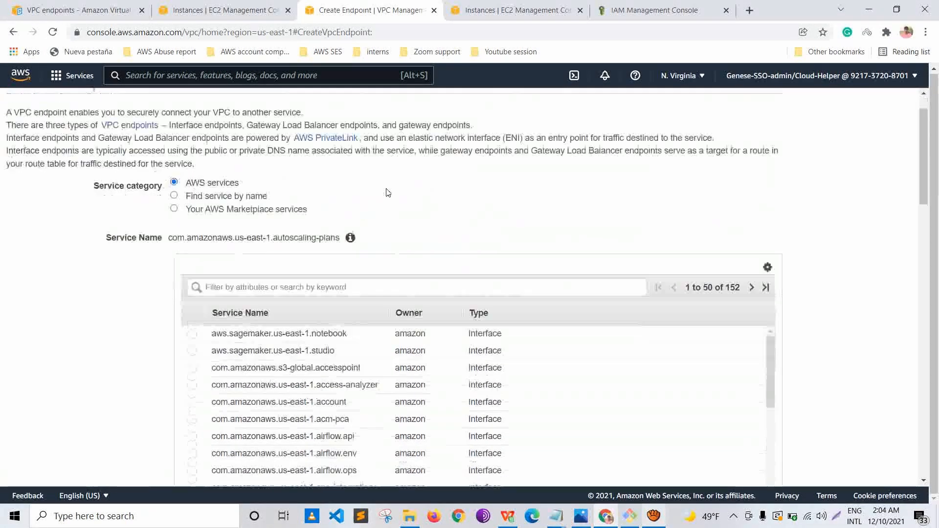
Step: Filter the endpoint services by rds and select com.amazonaws.us-east-1.rds
left_click(291, 210)
type("rds")
key("Return")
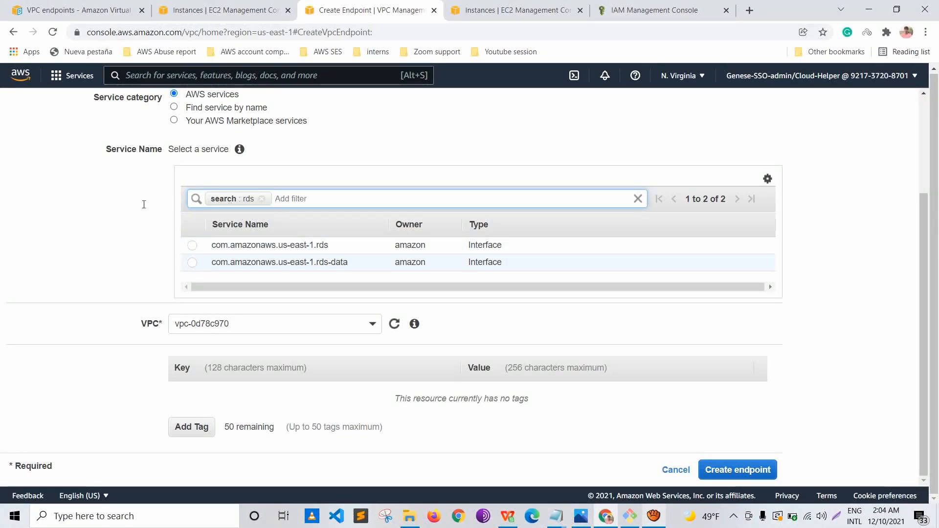
left_click(192, 262)
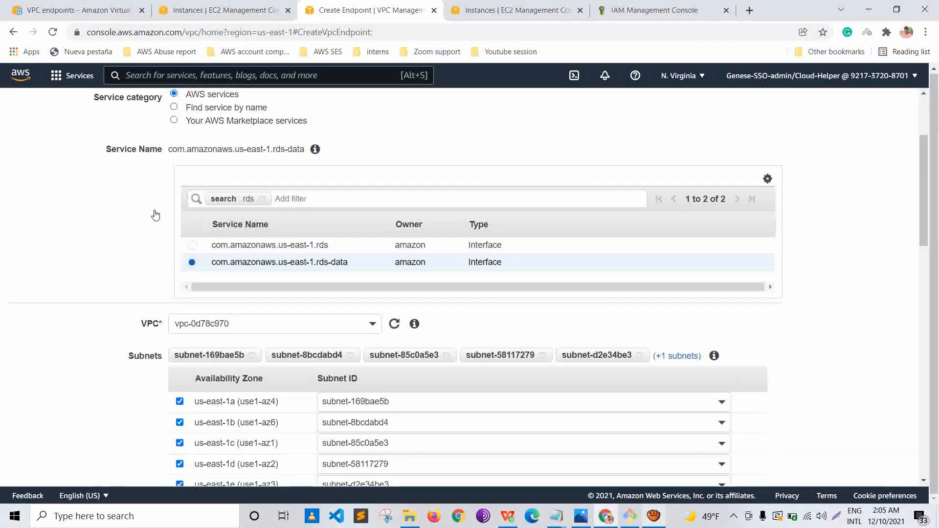
key("Up")
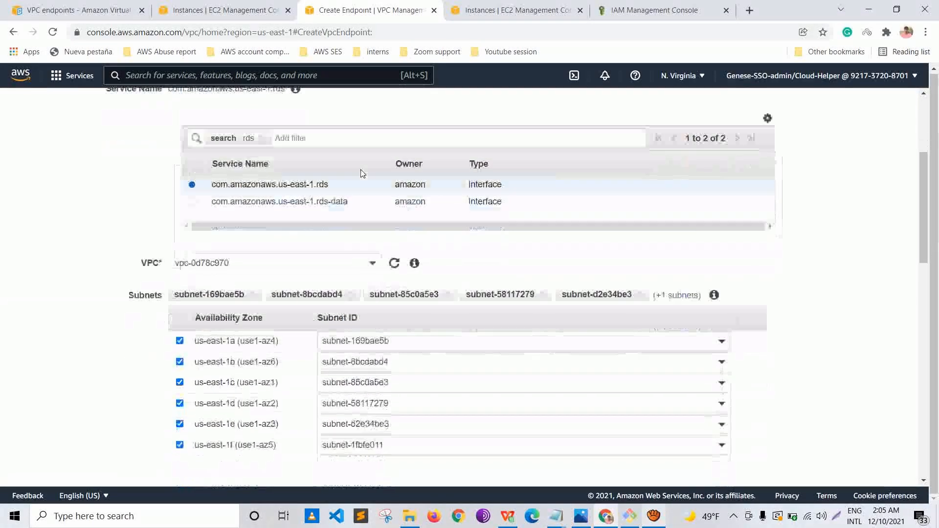
scroll(342, 181, "down", 3)
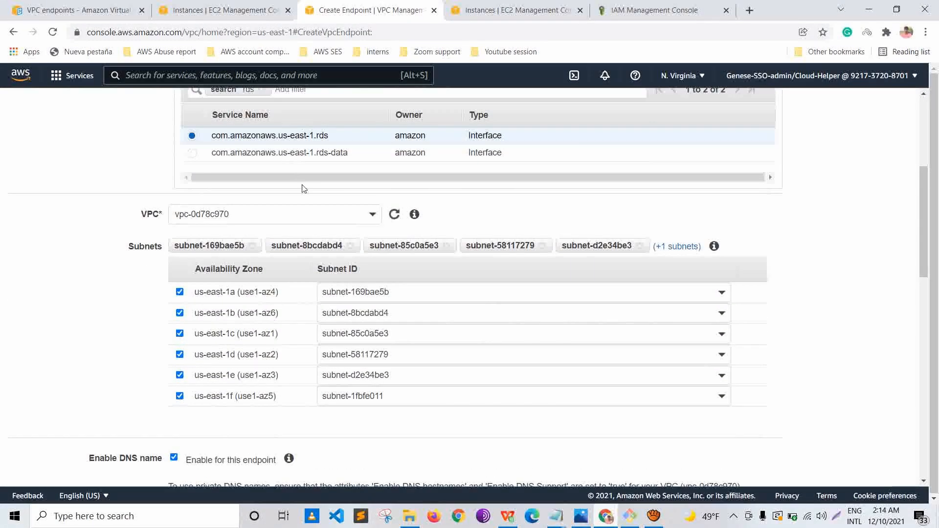
left_click(284, 215)
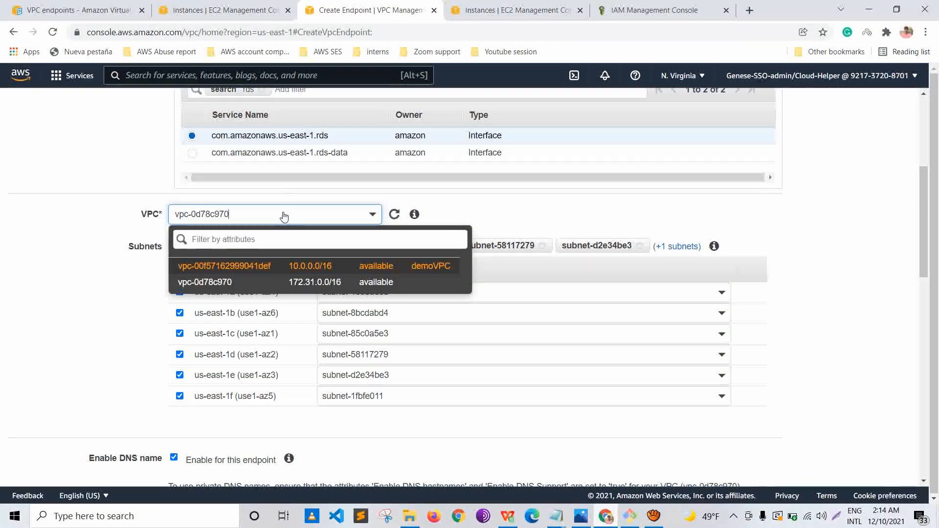
key("Return")
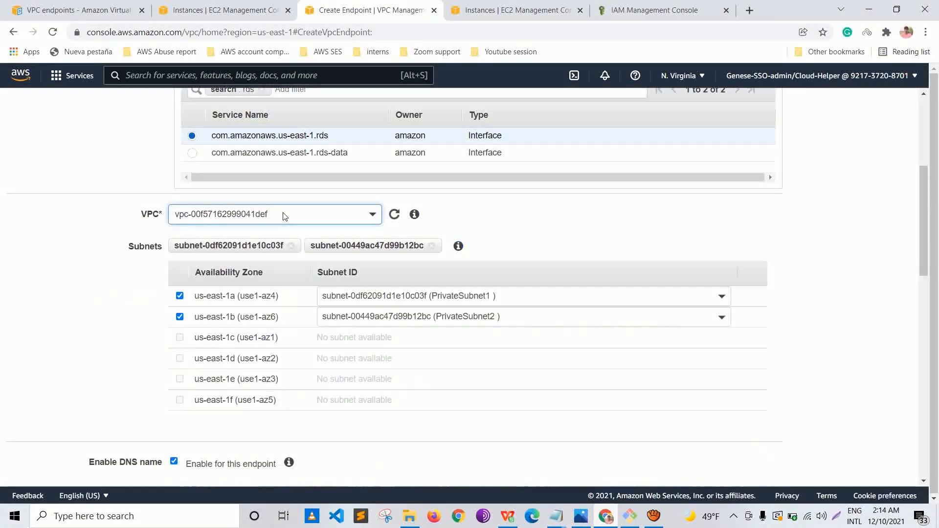
Step: Check the subnet choices for us-east-1a and us-east-1b, keeping PrivateSubnet1 and PrivateSubnet2 selected
scroll(282, 213, "down", 3)
scroll(237, 198, "up", 3)
left_click(368, 295)
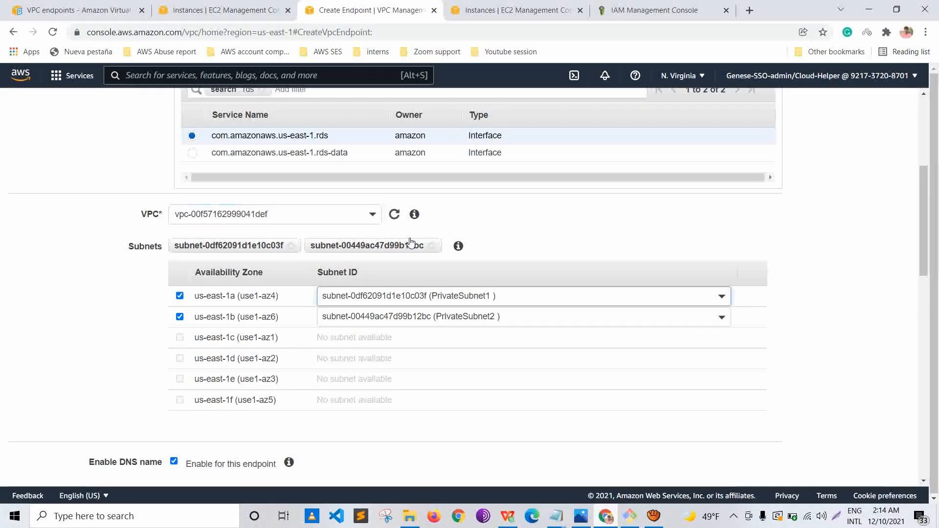
left_click(355, 279)
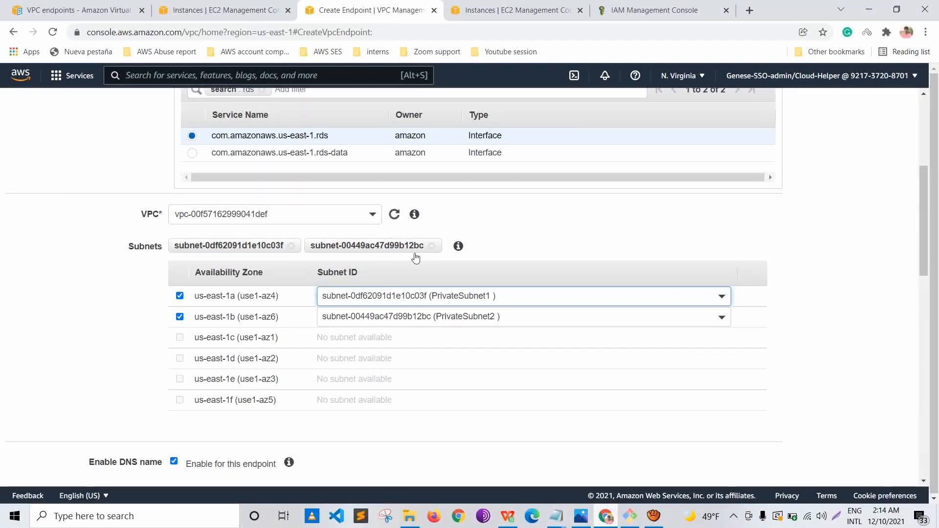
left_click(422, 317)
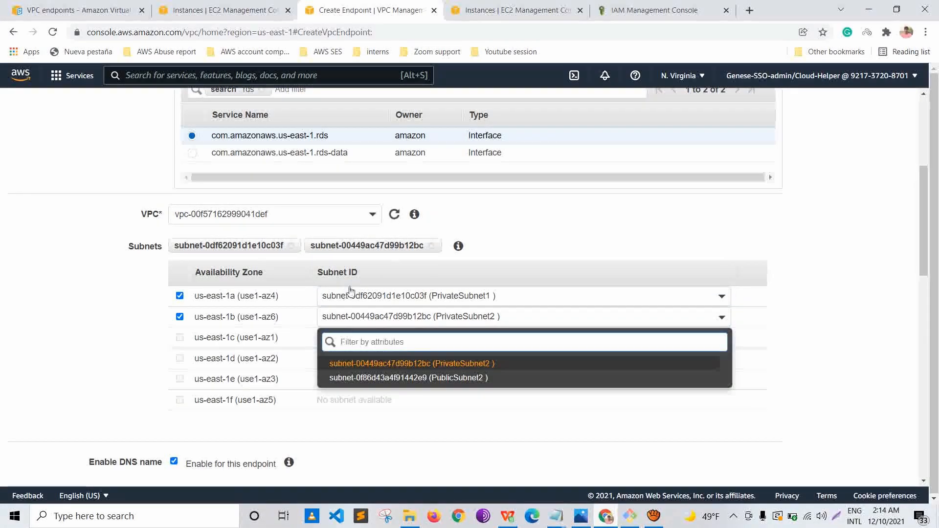
left_click(342, 265)
Step: Open the endpoint form's link for creating a new security group in a separate browser tab and switch to that tab
scroll(342, 264, "down", 4)
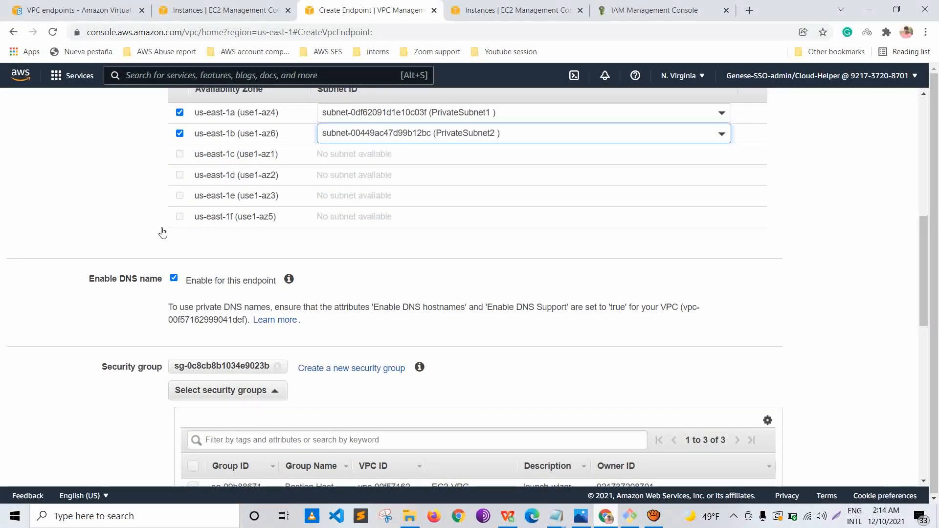
left_click(140, 228)
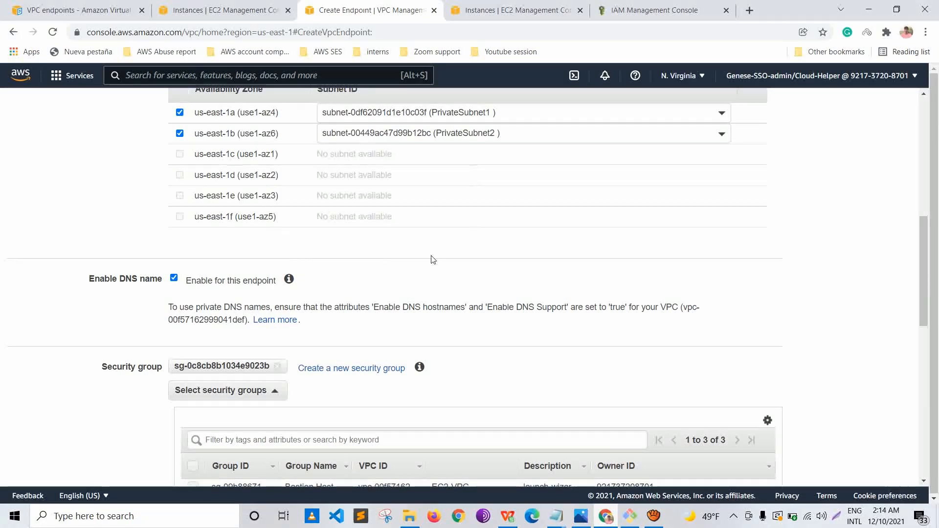
scroll(431, 260, "down", 2)
scroll(432, 259, "up", 1)
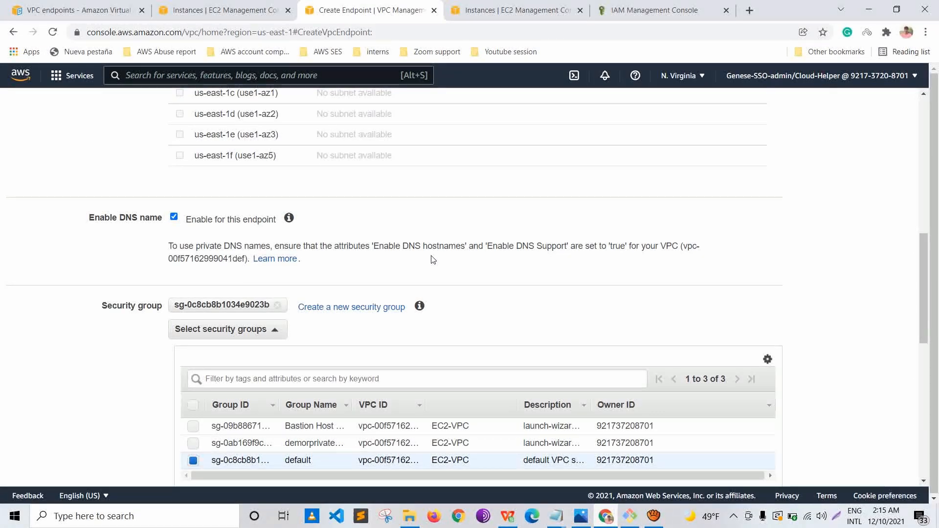
scroll(432, 258, "down", 1)
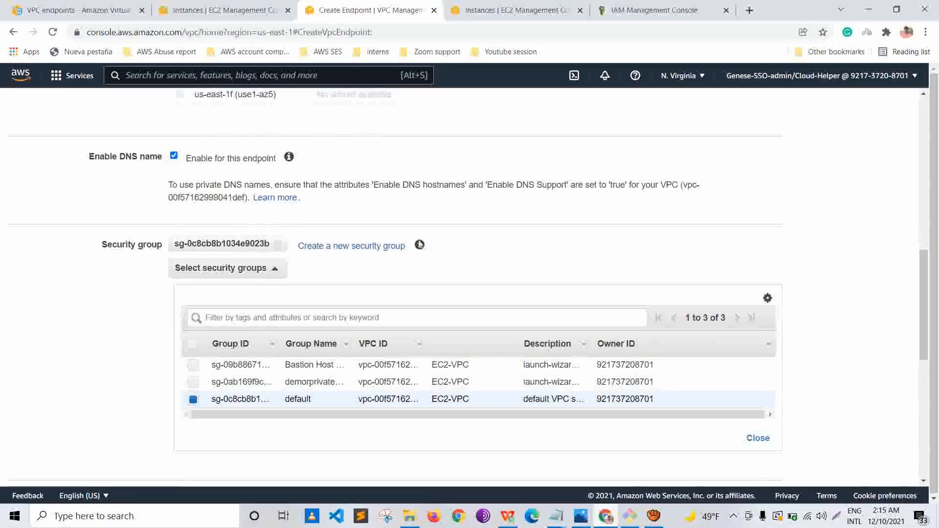
right_click(363, 246)
left_click(402, 256)
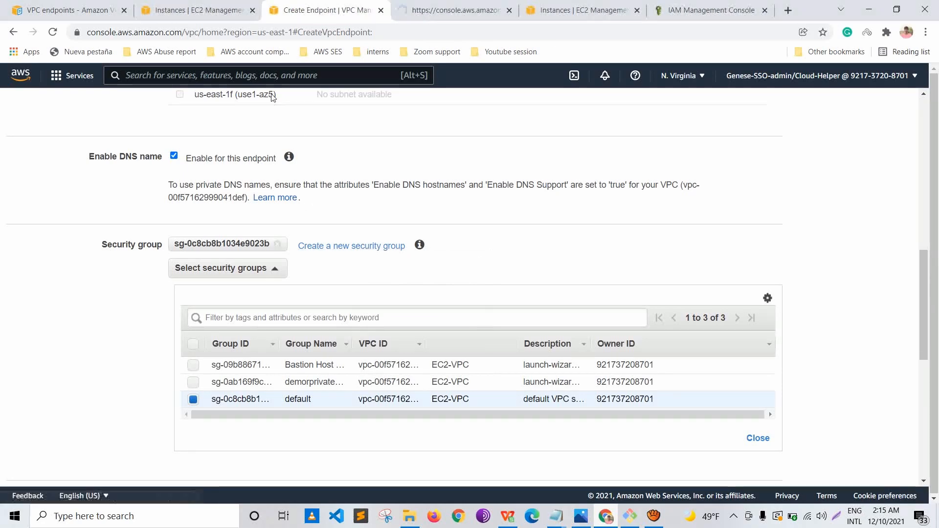
key("ctrl+Tab")
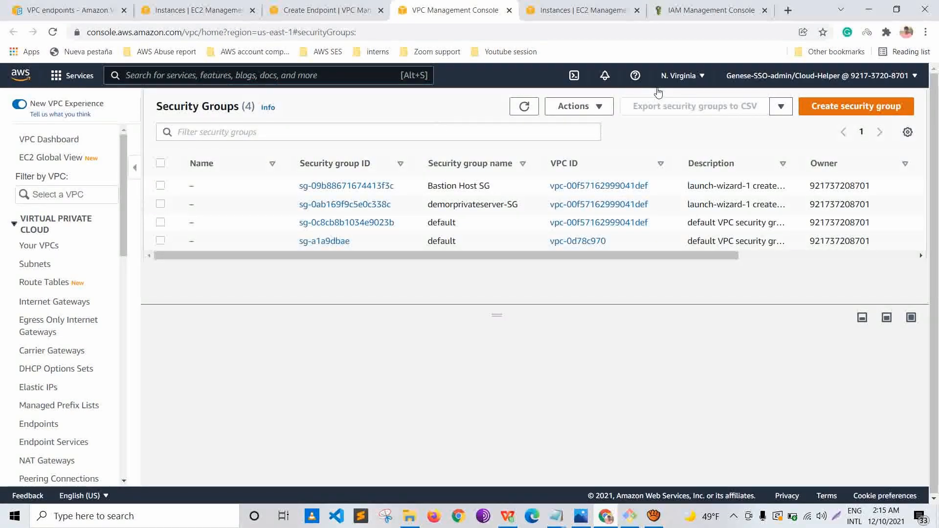
left_click(856, 106)
type("vpcendpoint-SG")
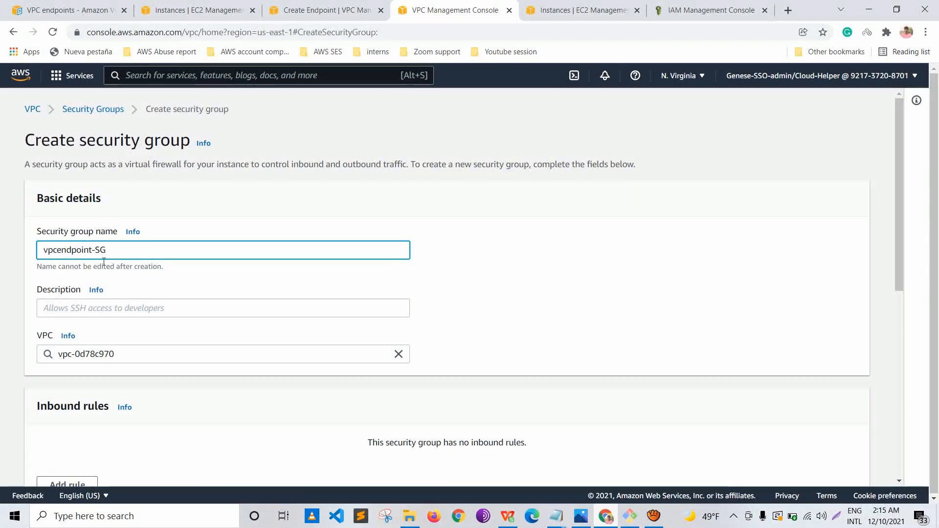
scroll(102, 247, "down", 1)
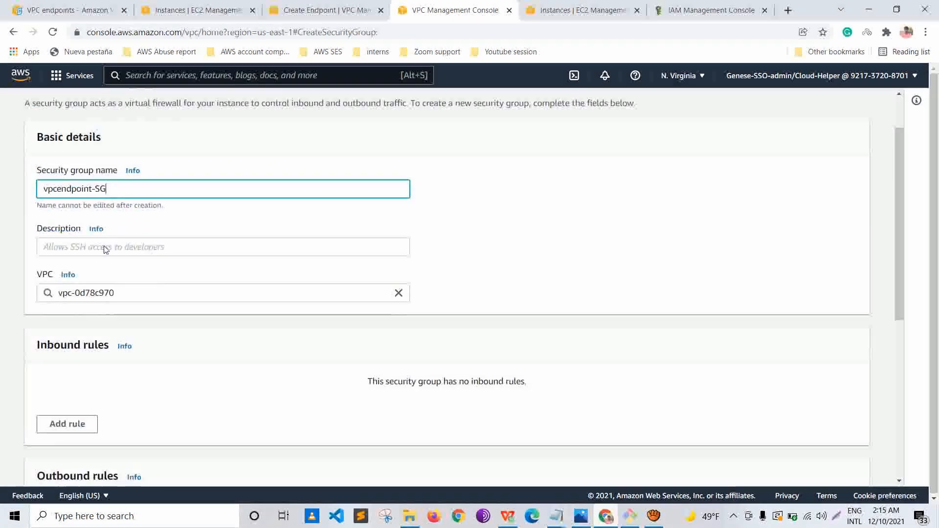
key("Tab")
key("Tab")
left_click(399, 293)
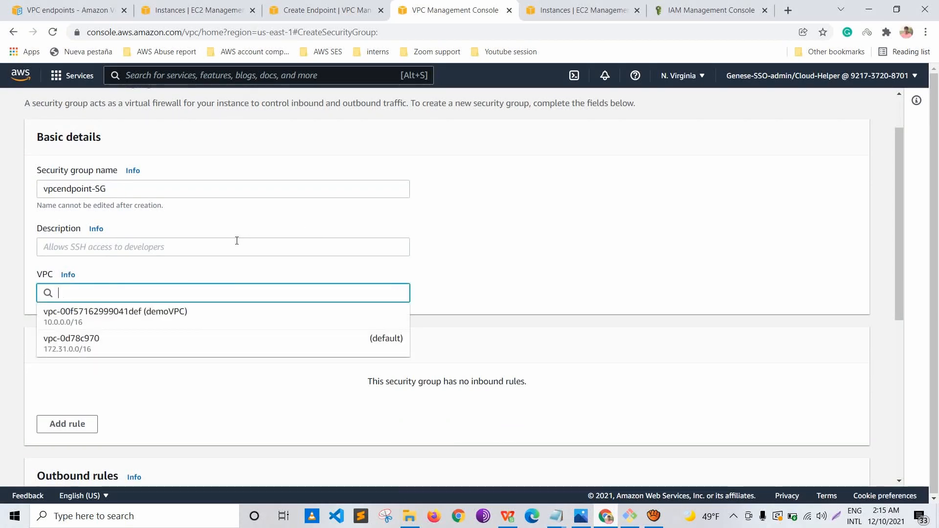
key("Down")
key("Return")
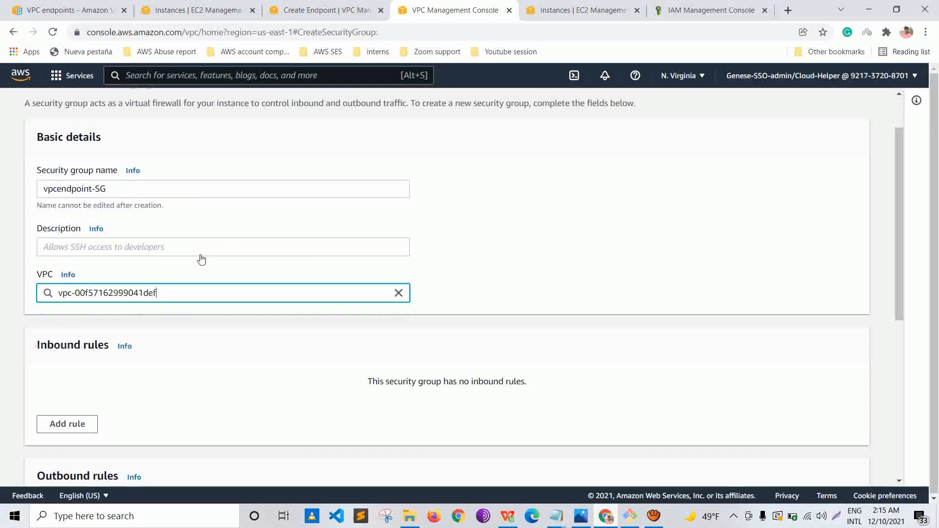
Step: Add an inbound rule of type HTTPS to the security group with Anywhere-IPv4 as the source
scroll(199, 260, "down", 2)
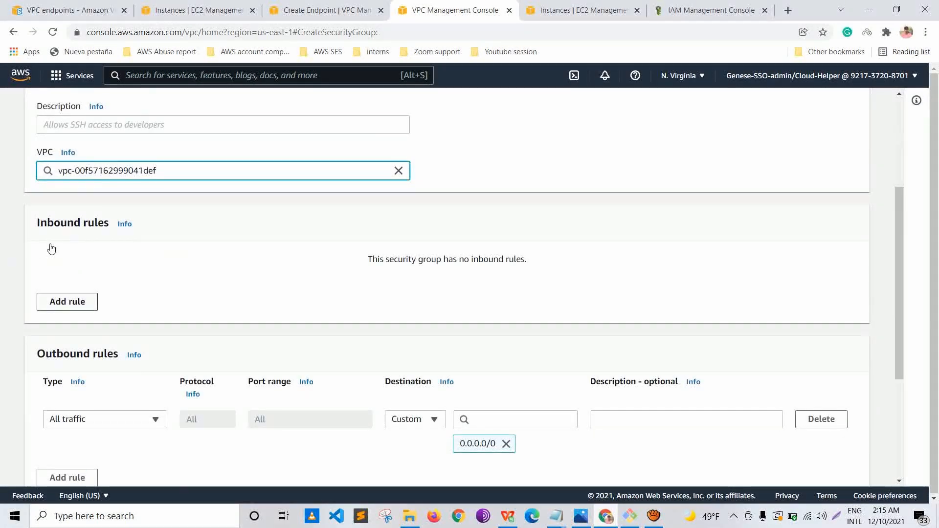
left_click(59, 301)
left_click(120, 288)
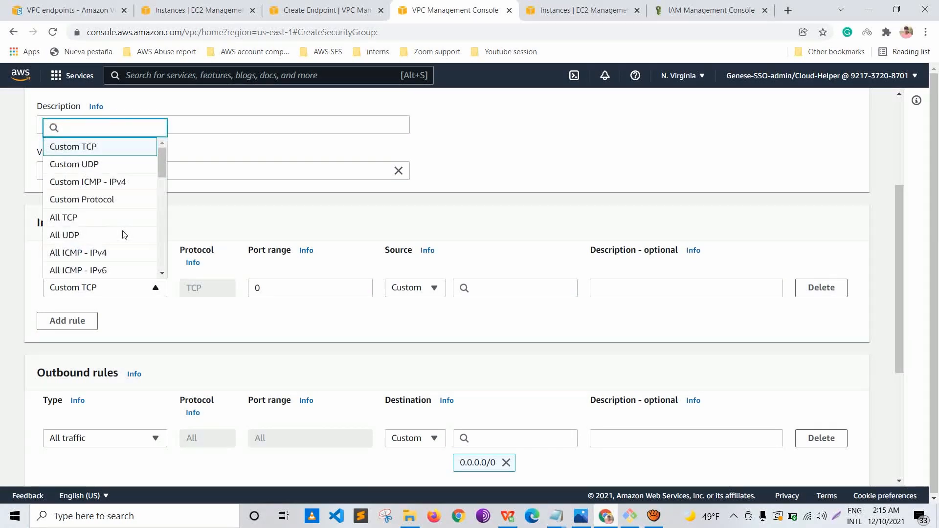
scroll(78, 186, "down", 4)
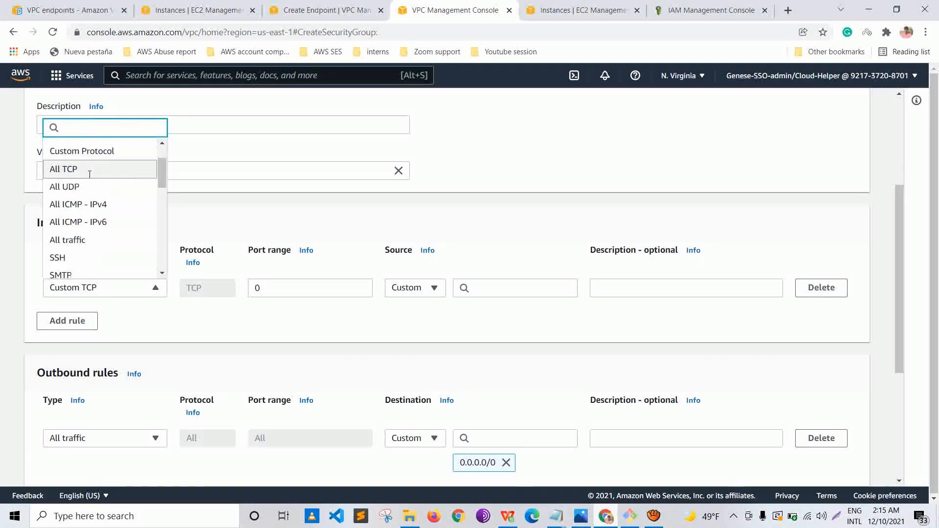
key("Down")
key("Down")
key("Down")
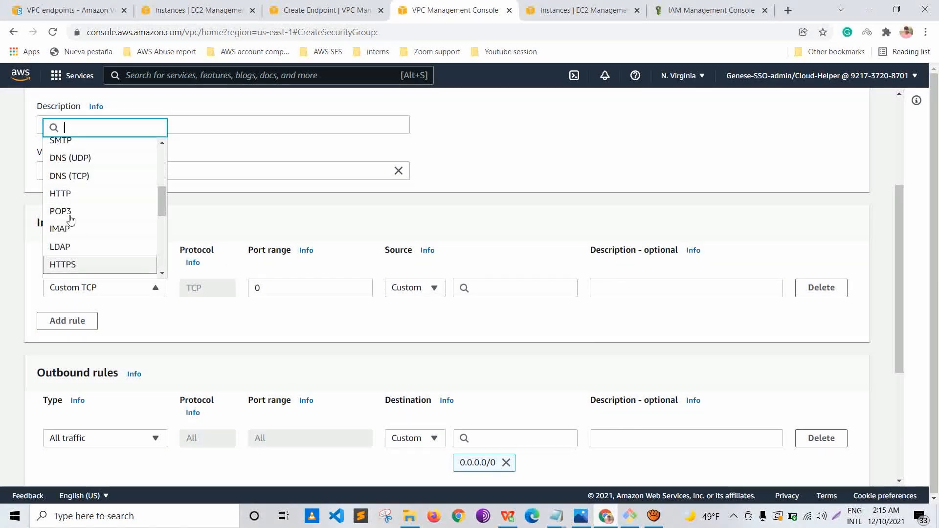
key("Return")
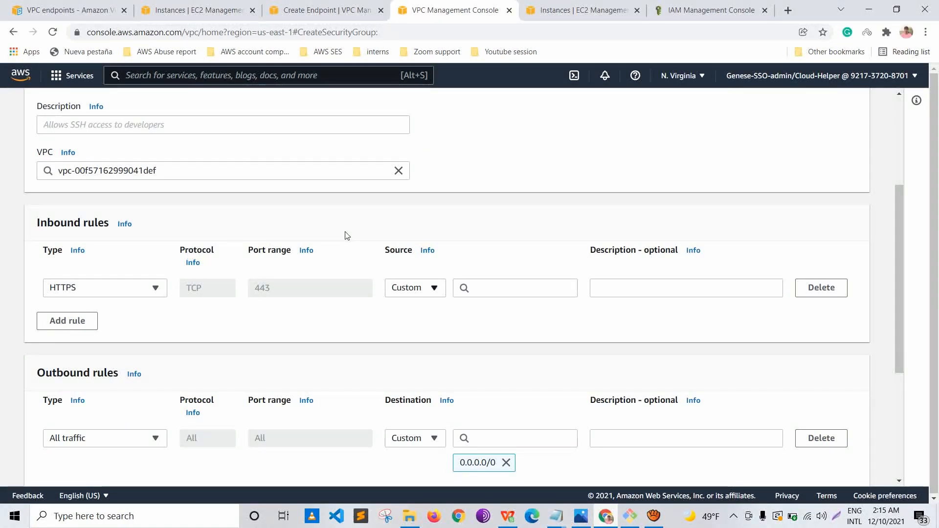
left_click(431, 288)
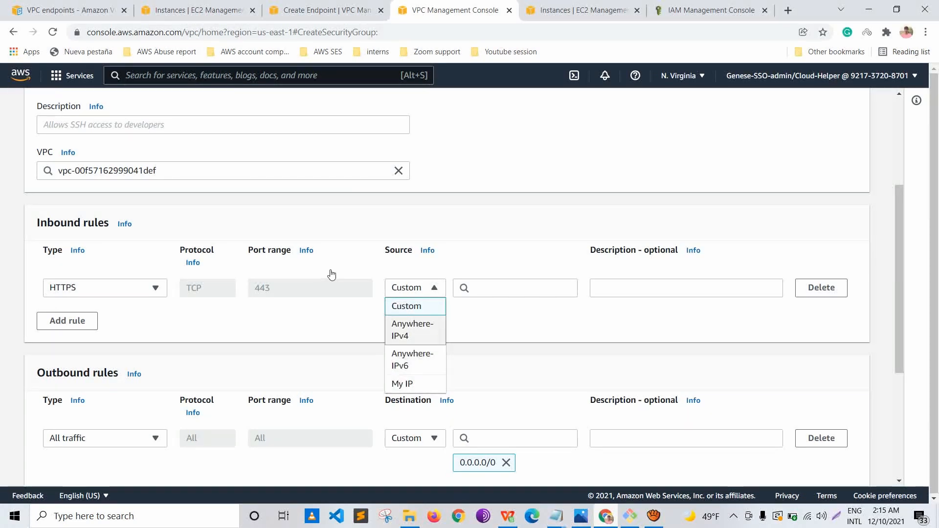
left_click(414, 336)
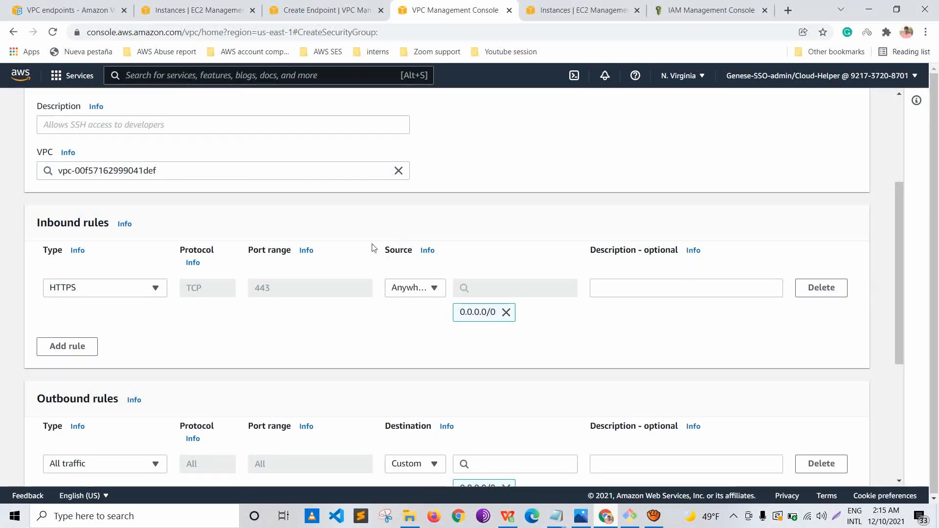
Step: Enter a description saying the security group is for the VPC endpoint, and create the group
scroll(651, 263, "down", 3)
scroll(651, 264, "down", 2)
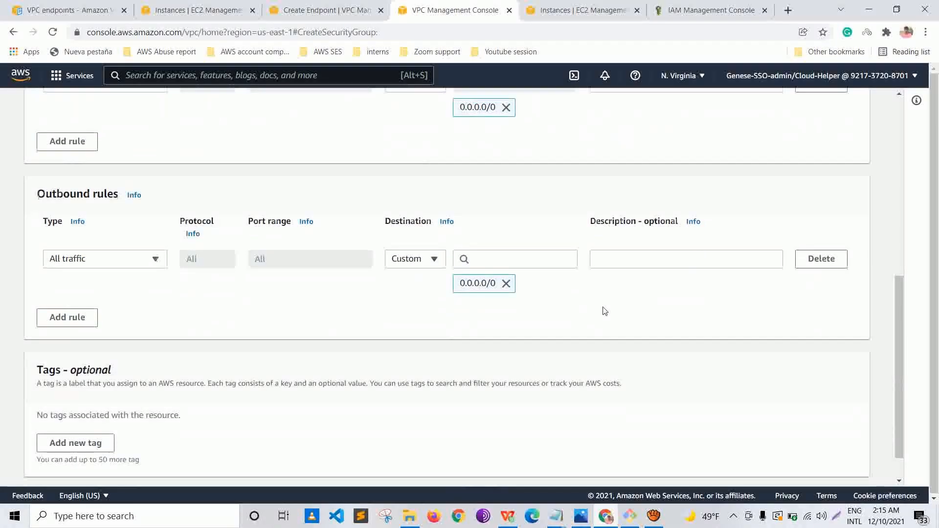
scroll(645, 374, "up", 8)
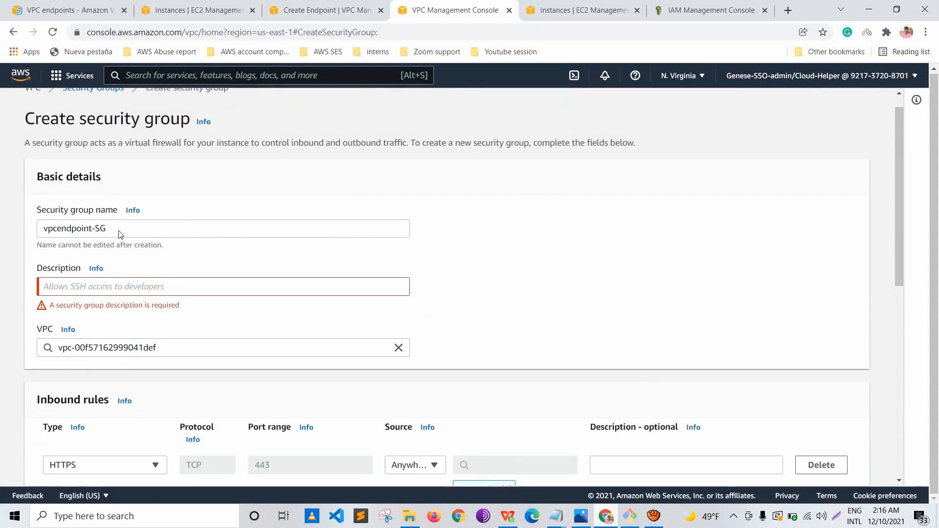
left_click(120, 287)
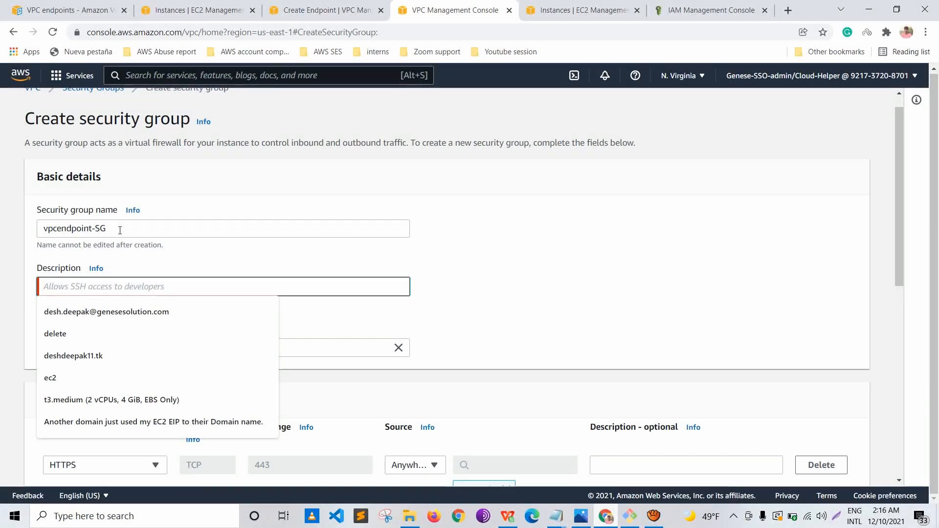
type("for vpacenp")
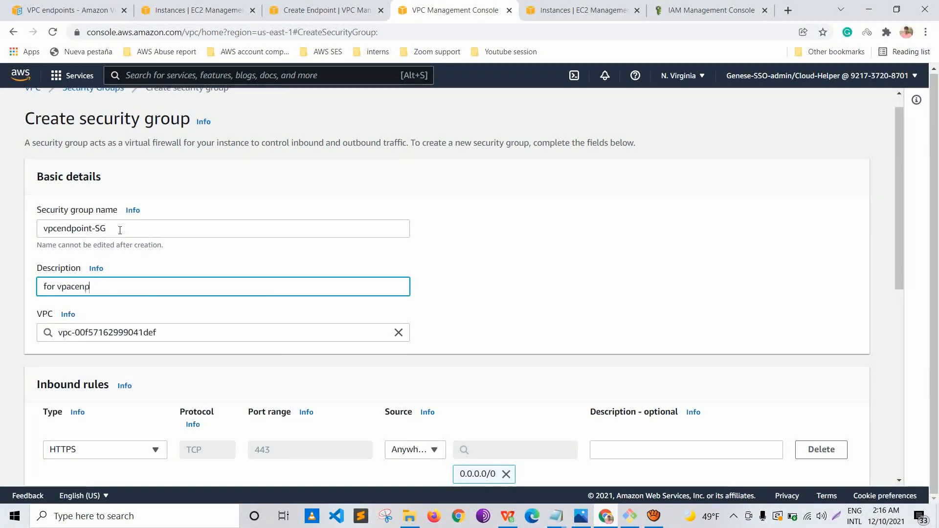
scroll(251, 220, "down", 8)
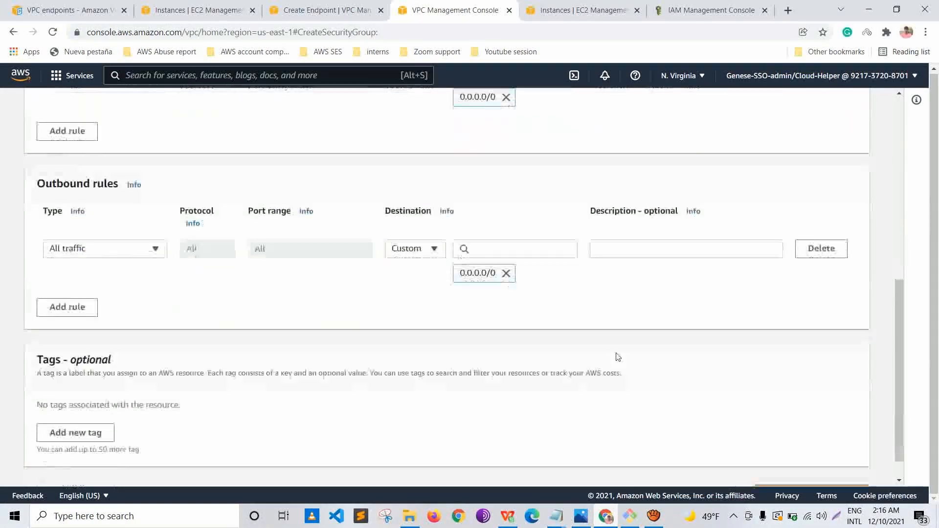
key("Return")
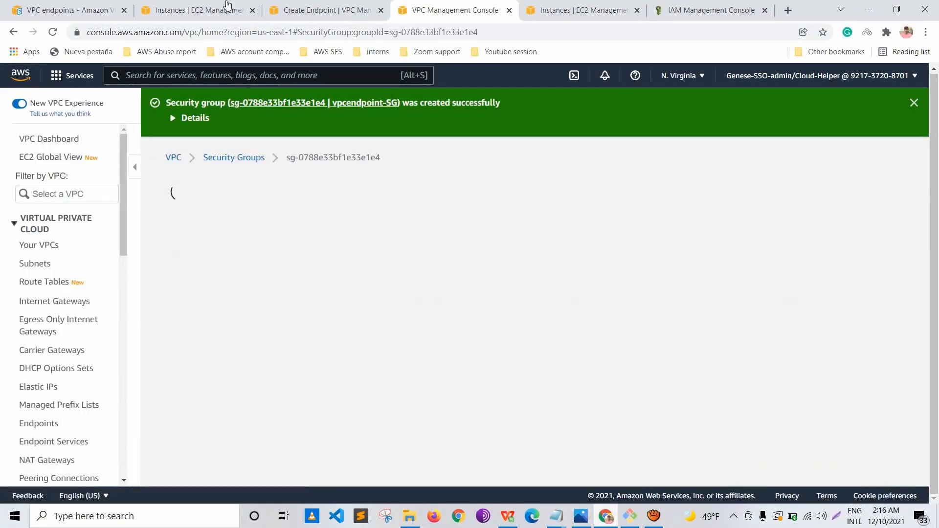
Step: Return to the Create Endpoint browser tab and select vpcendpoint-SG as the endpoint's security group instead of default
left_click(323, 10)
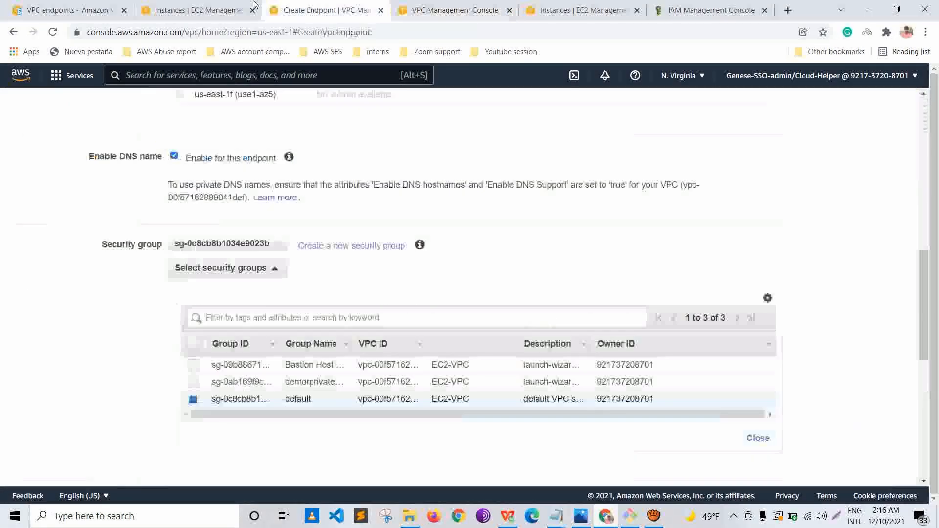
scroll(323, 211, "down", 3)
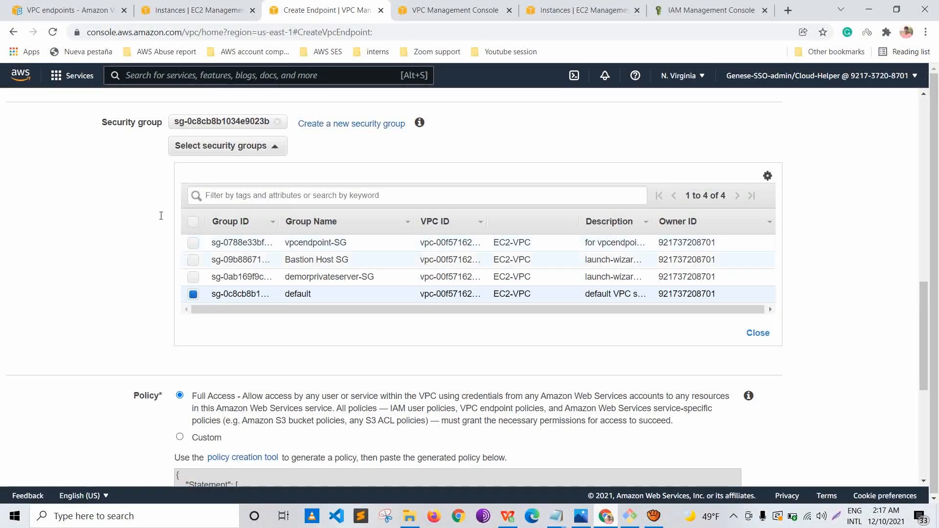
left_click(359, 240)
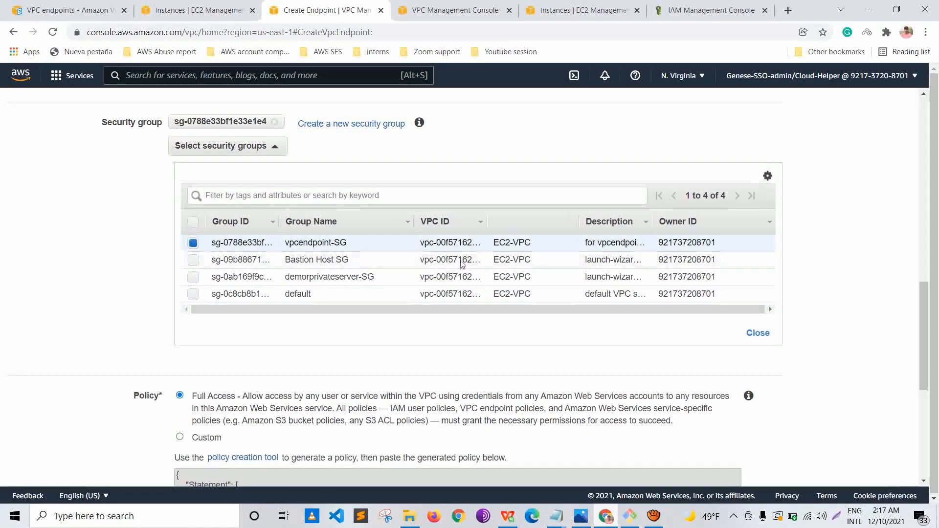
Step: Review the endpoint policy, keep it at Full Access, and create the endpoint
scroll(480, 246, "down", 3)
scroll(480, 246, "down", 1)
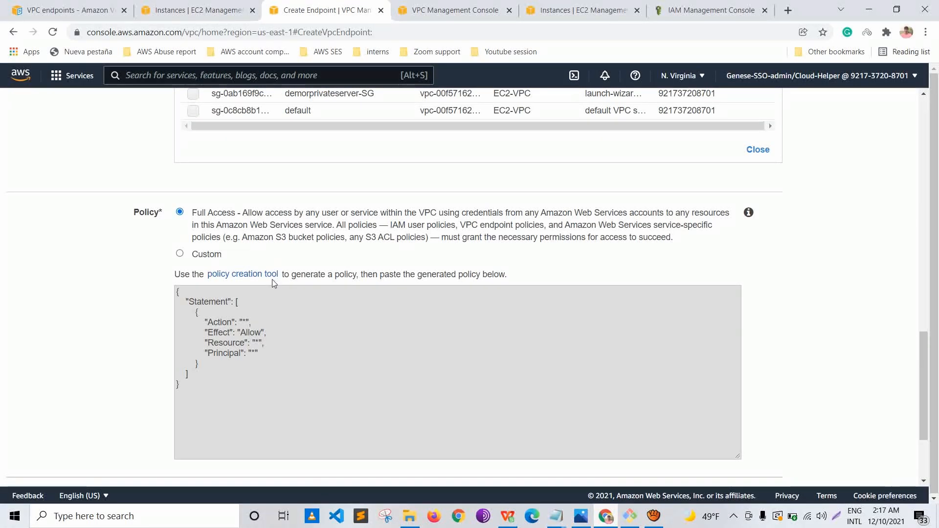
left_click_drag(186, 389, 230, 265)
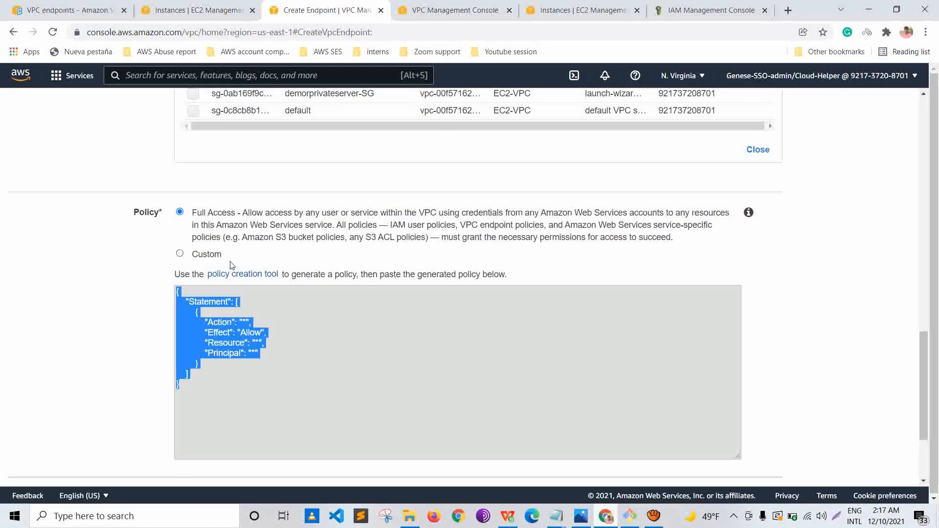
scroll(227, 283, "down", 3)
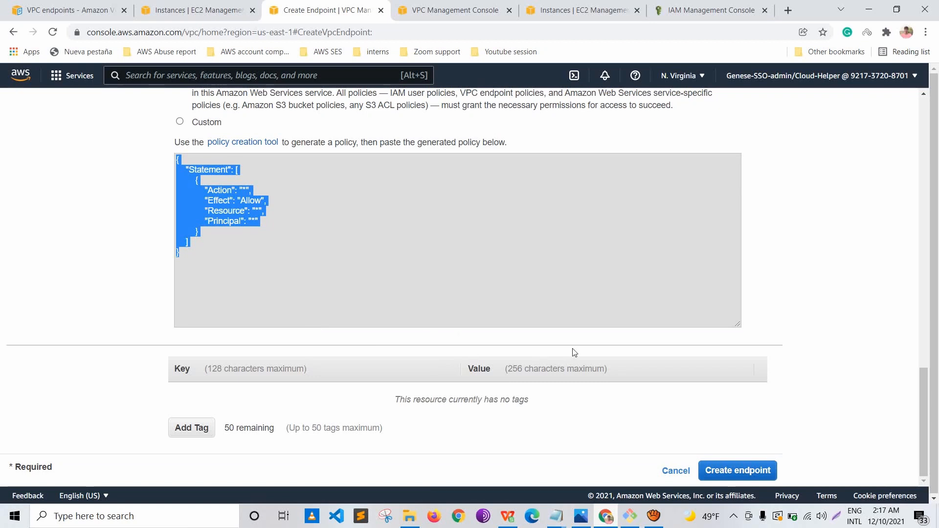
left_click(738, 470)
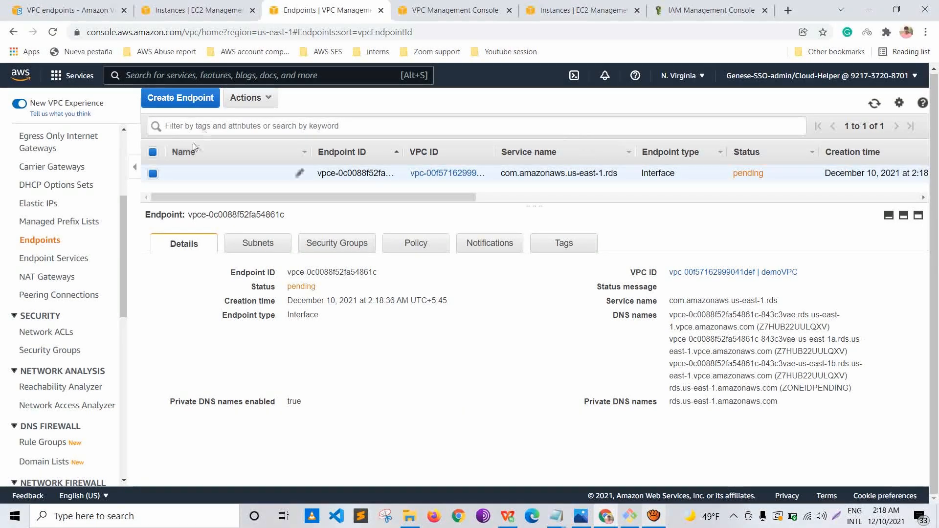
Step: Name the new RDS endpoint demo-VPCEndpoint
left_click(300, 173)
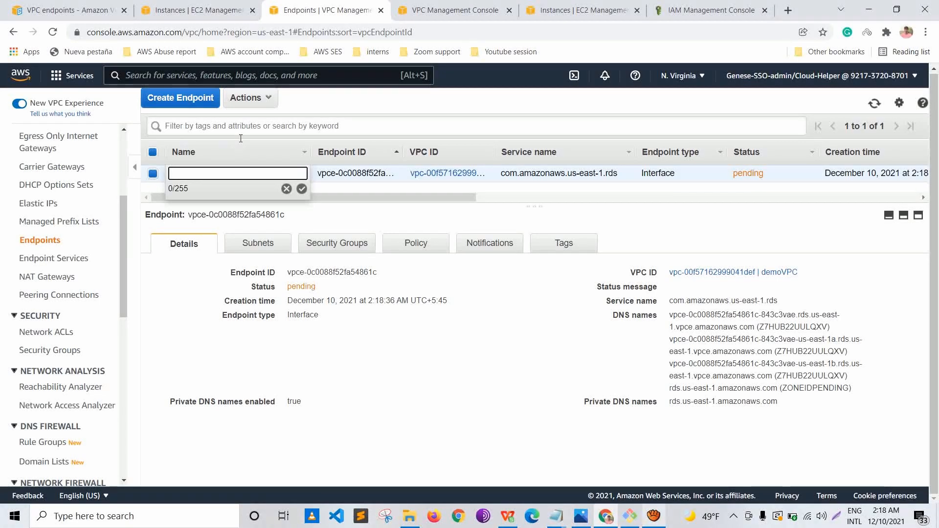
type("V")
key("BackSpace")
type("demo")
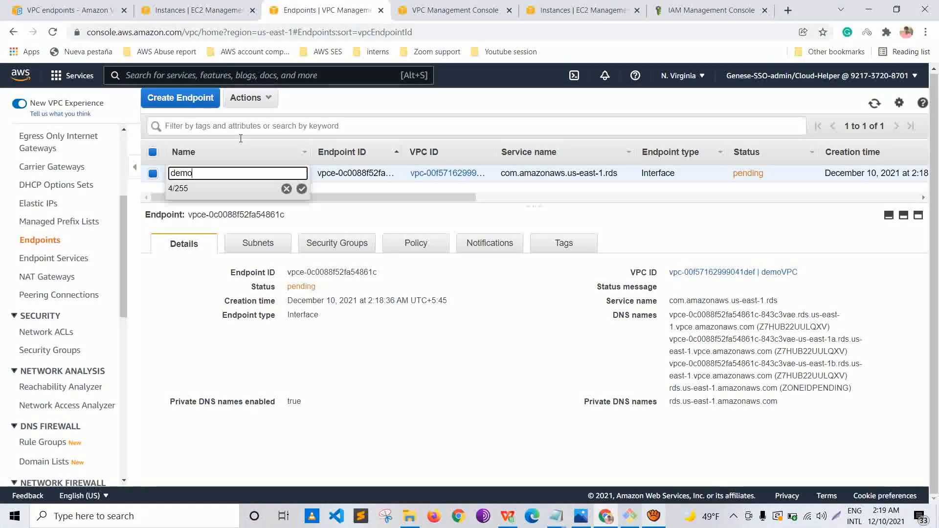
type("-VPC")
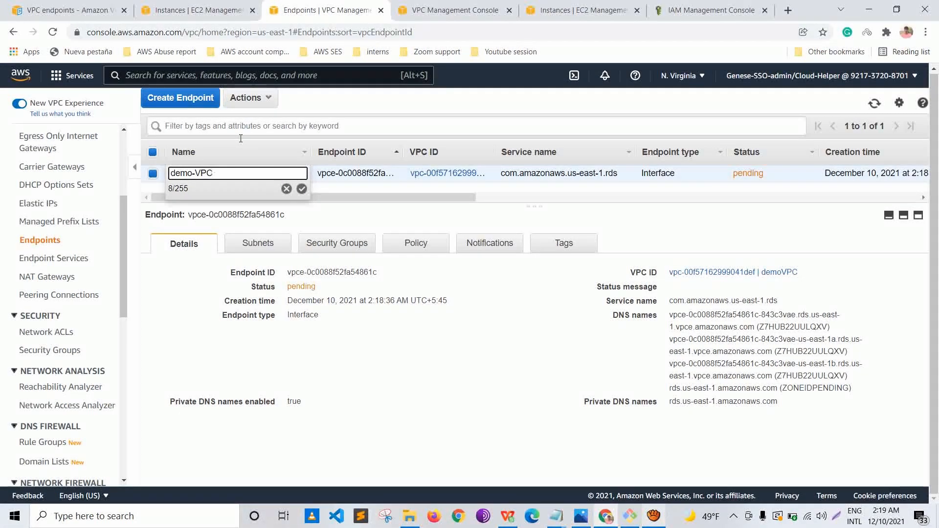
type("Endpou")
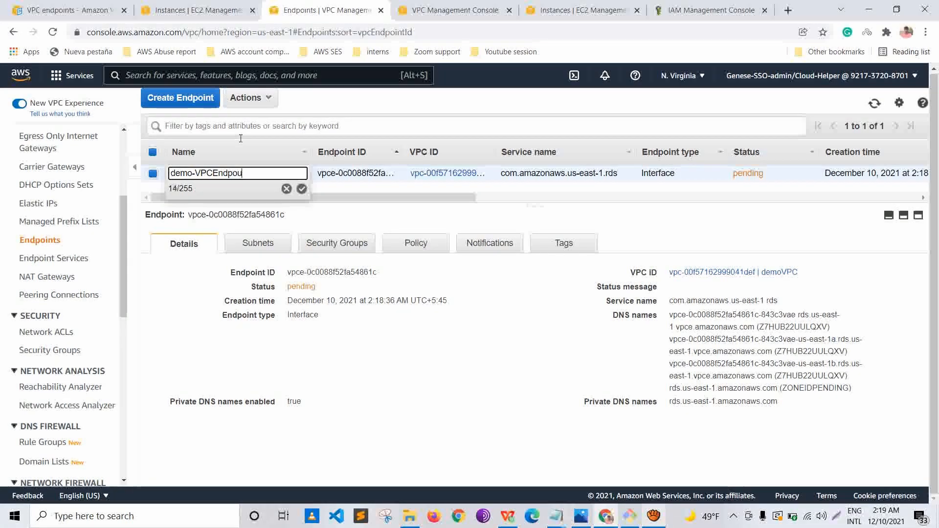
key("BackSpace")
type("oint")
key("Return")
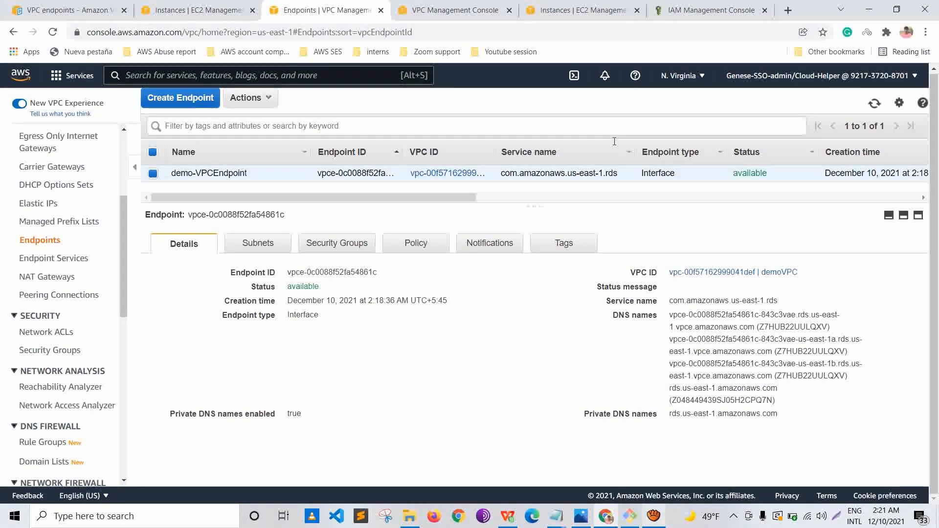
Step: Switch to the terminal and rerun aws rds create-db-instance for my-demo-mysql-instance with db.t3.micro, mysql, a new master user password and allocated storage 5
key("alt+Tab")
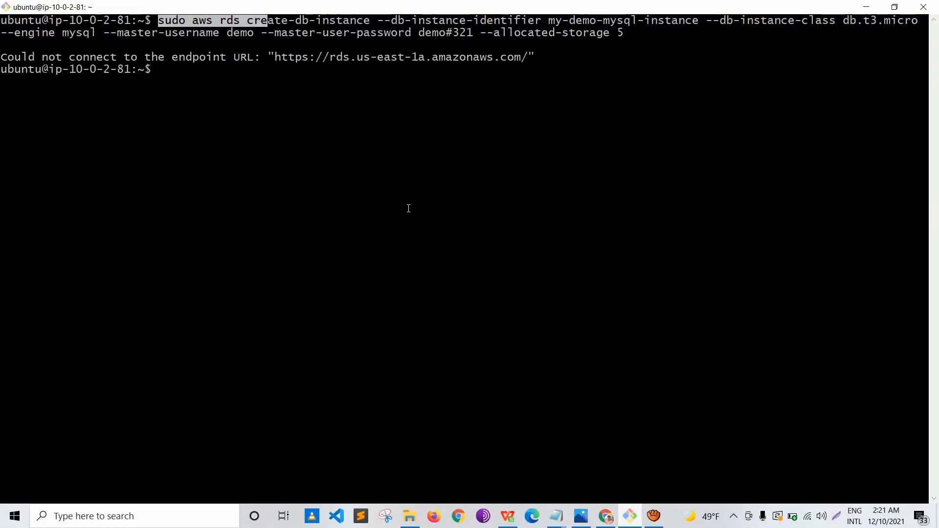
left_click(292, 89)
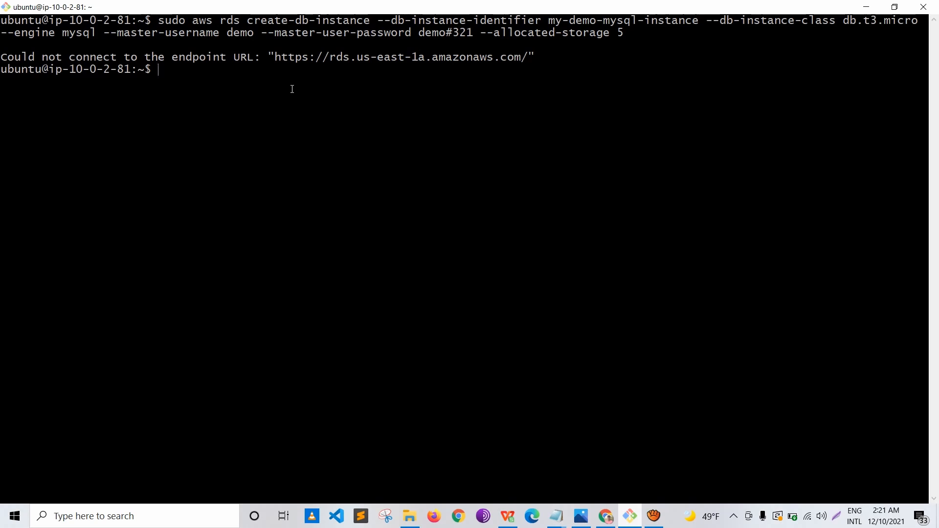
key("Up")
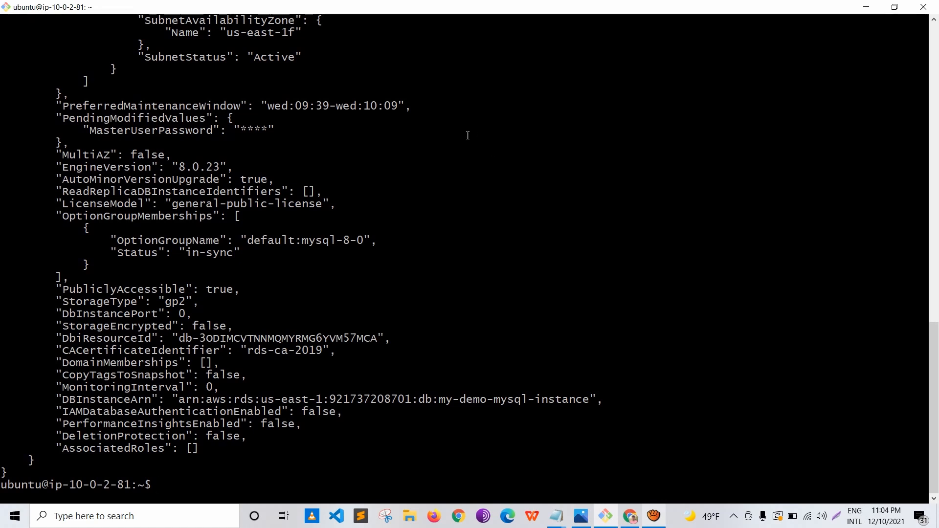
Step: Review the create-db-instance output back to its beginning and highlight the command that was run
scroll(336, 204, "up", 4)
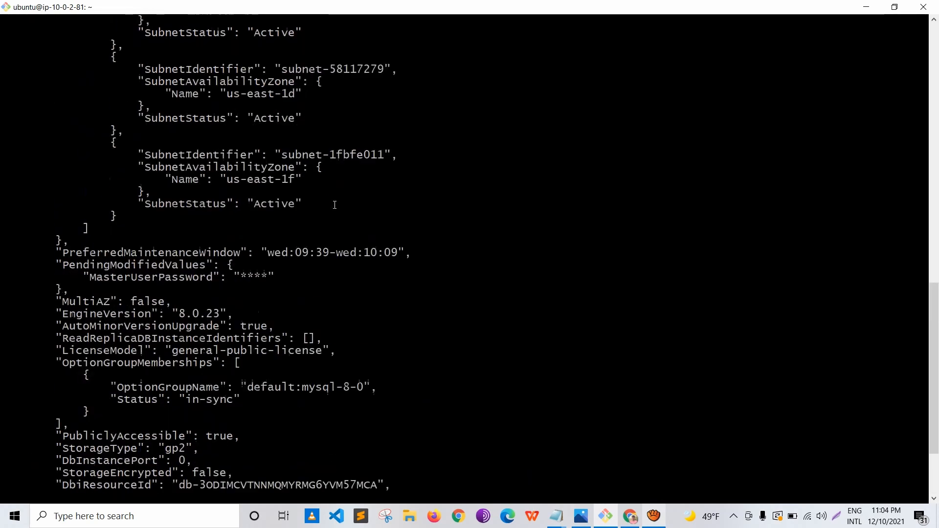
scroll(334, 205, "up", 18)
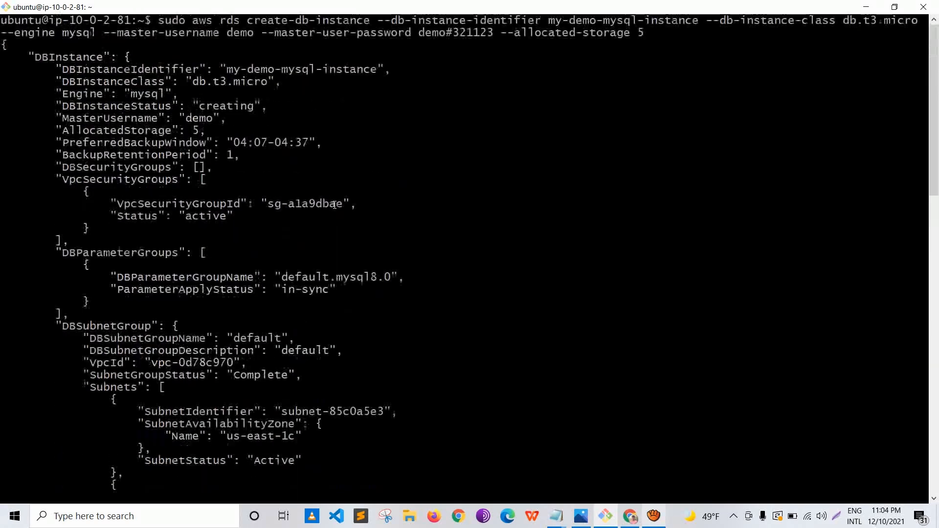
left_click_drag(651, 33, 140, 16)
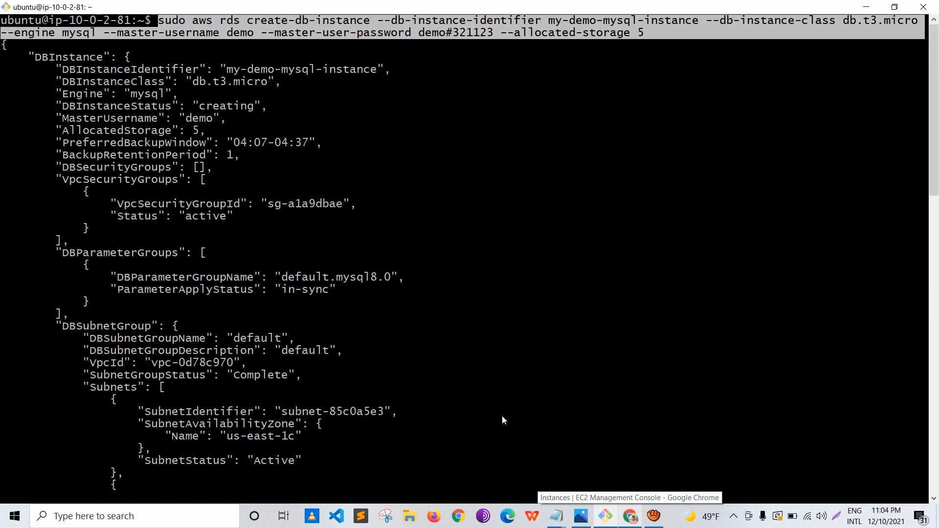
Step: Switch to the browser, search the AWS services for rds and open the RDS console in a new tab
left_click(396, 28)
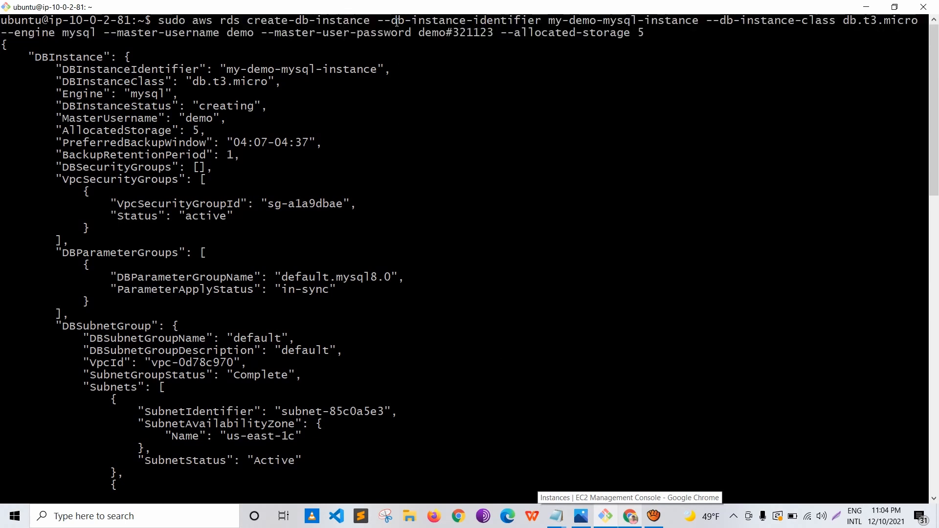
key("alt+Tab")
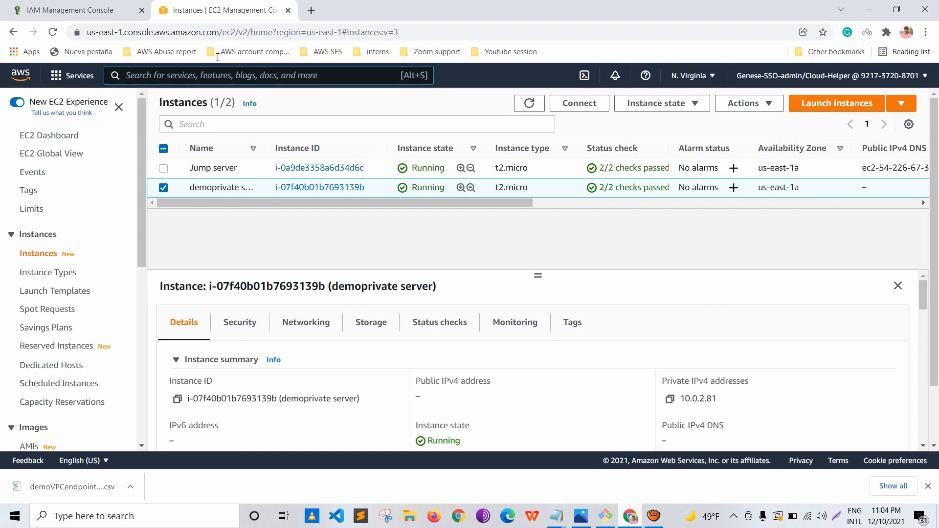
type("rds")
right_click(300, 168)
left_click(323, 179)
left_click(307, 11)
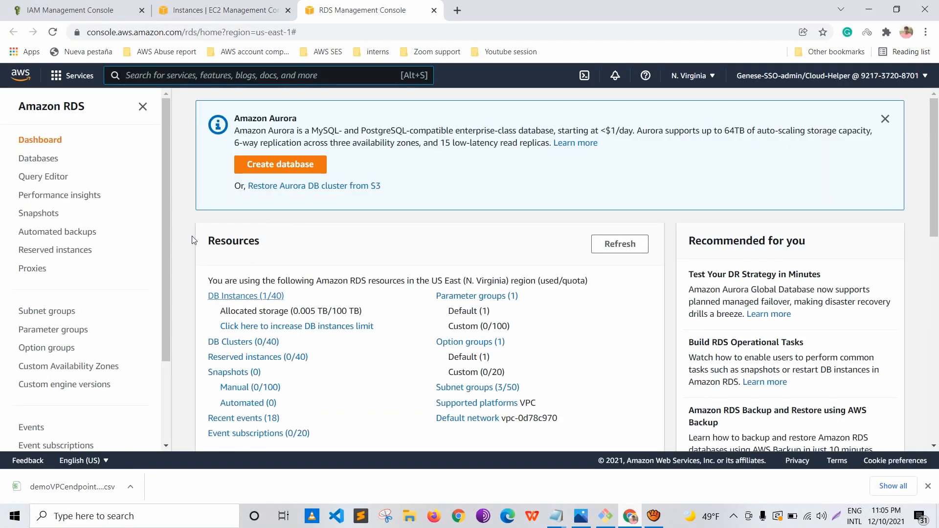
Step: Open the list of DB instances and examine the entry for my-demo-mysql-instance, including its status
left_click(234, 296)
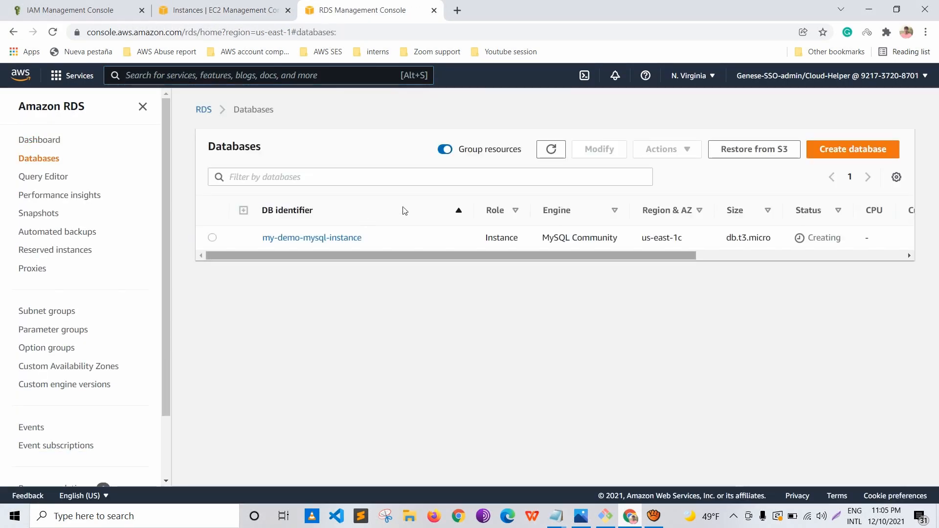
scroll(404, 211, "right", 5)
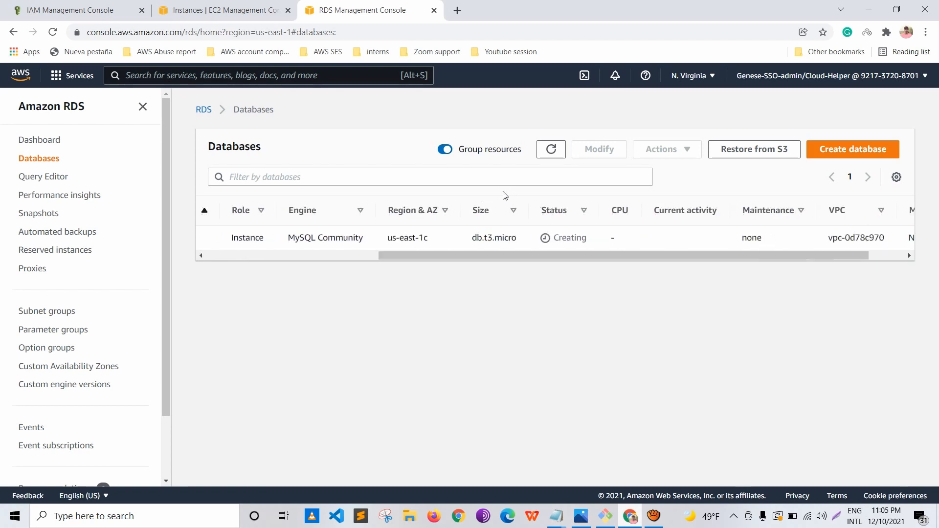
left_click_drag(482, 195, 442, 189)
left_click(599, 327)
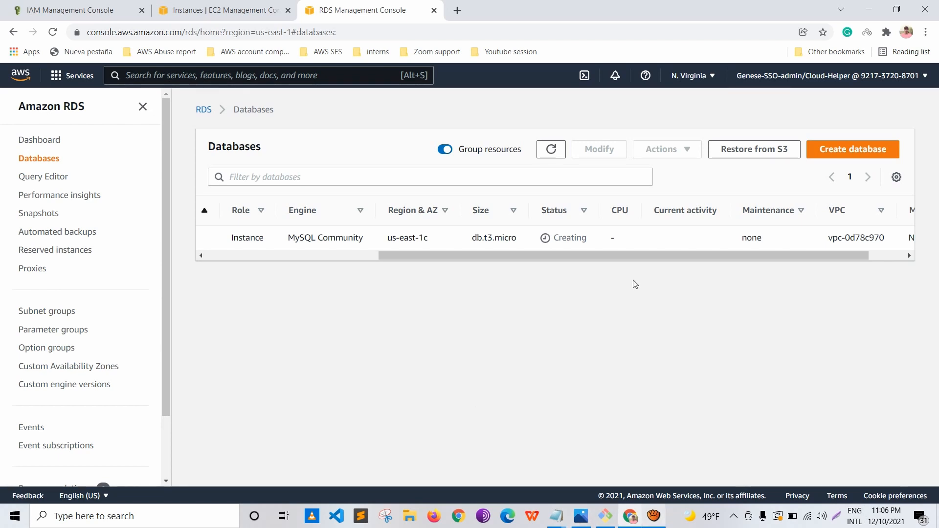
Step: Switch to the terminal and review the create-db-instance output, highlighting the instance status, instance class and subnet details
key("alt+Tab")
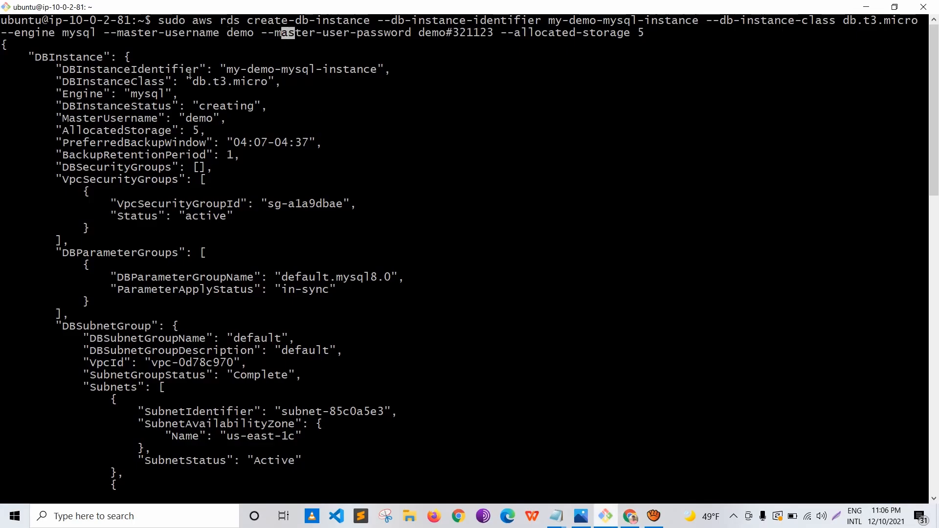
scroll(142, 180, "down", 17)
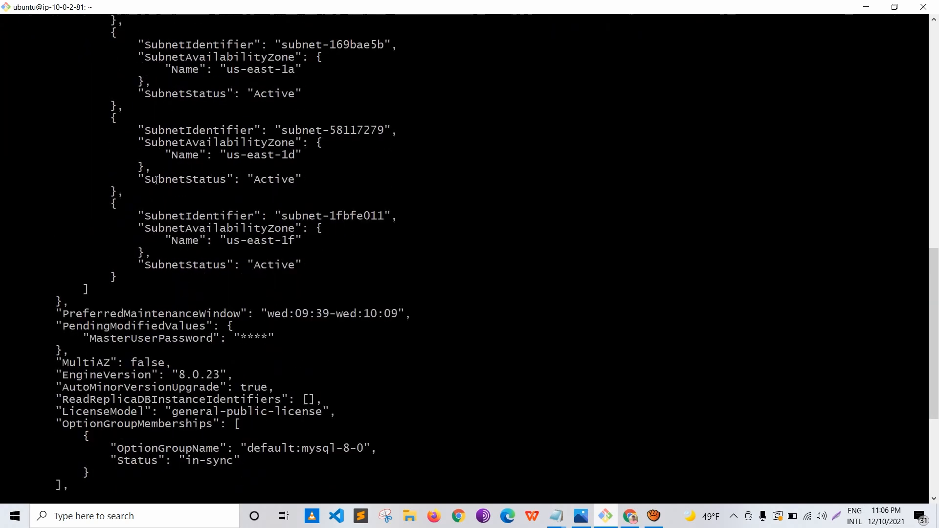
scroll(157, 180, "up", 17)
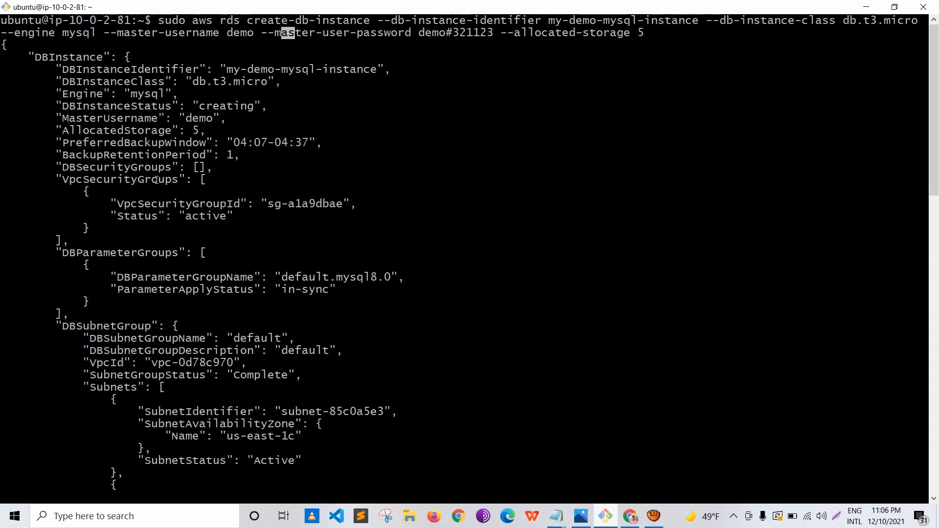
left_click_drag(82, 105, 134, 108)
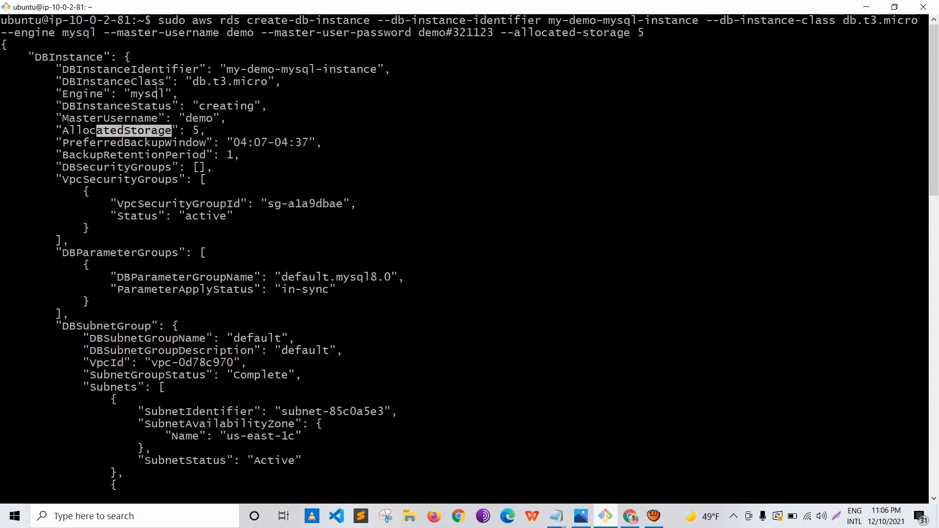
left_click_drag(110, 105, 254, 106)
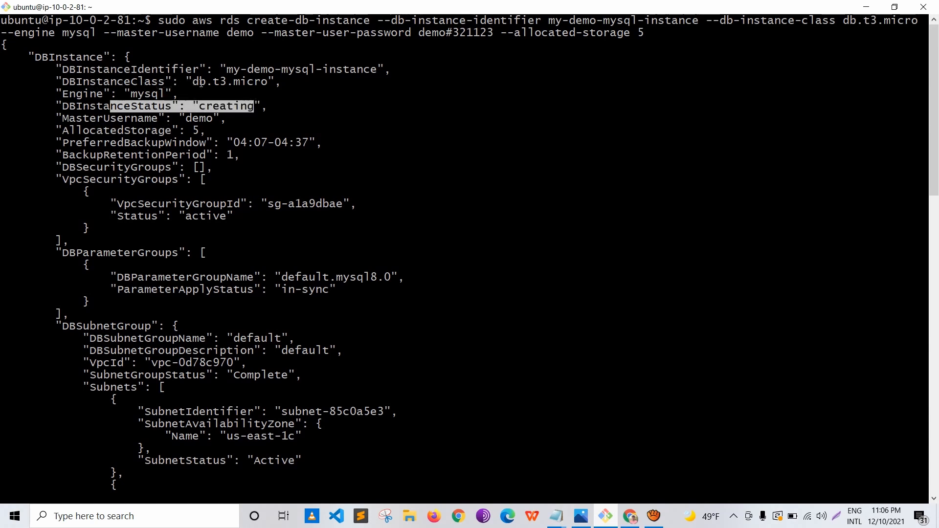
left_click_drag(190, 65, 269, 81)
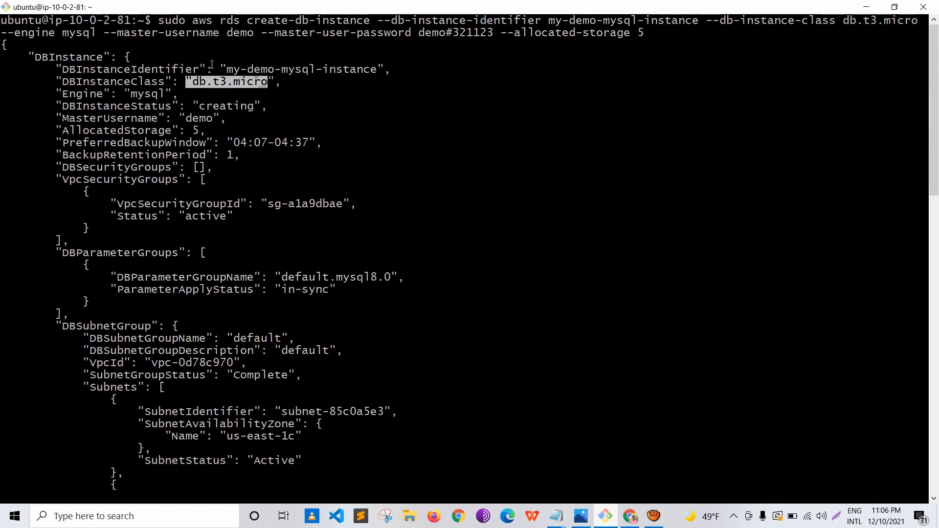
scroll(284, 287, "down", 9)
left_click_drag(370, 338, 116, 326)
scroll(251, 240, "down", 5)
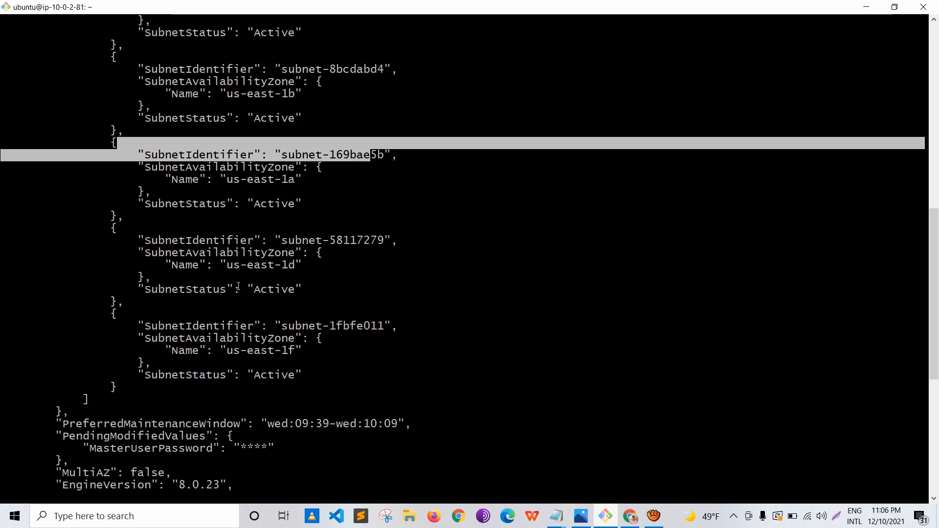
Step: Test the private instance's internet connectivity by running ping 8.8.8.8
scroll(238, 286, "down", 9)
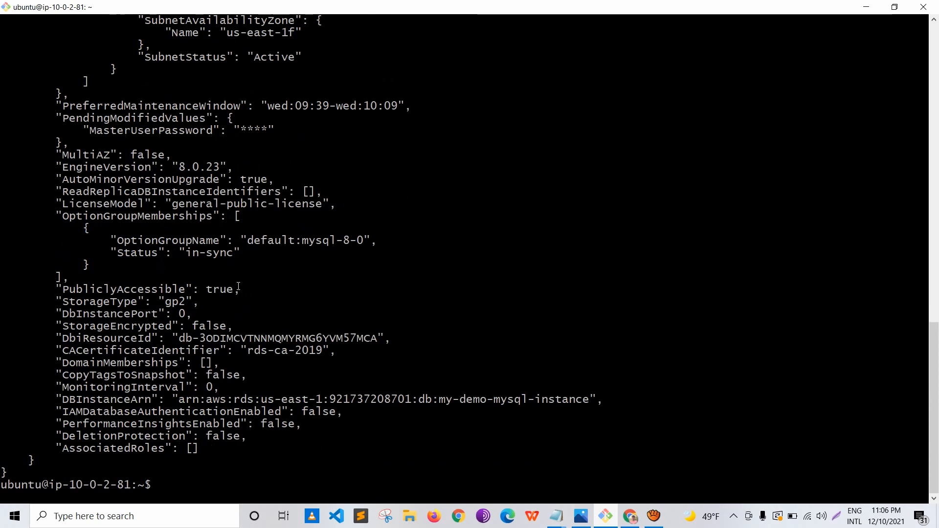
type("ping 8.8.8.8")
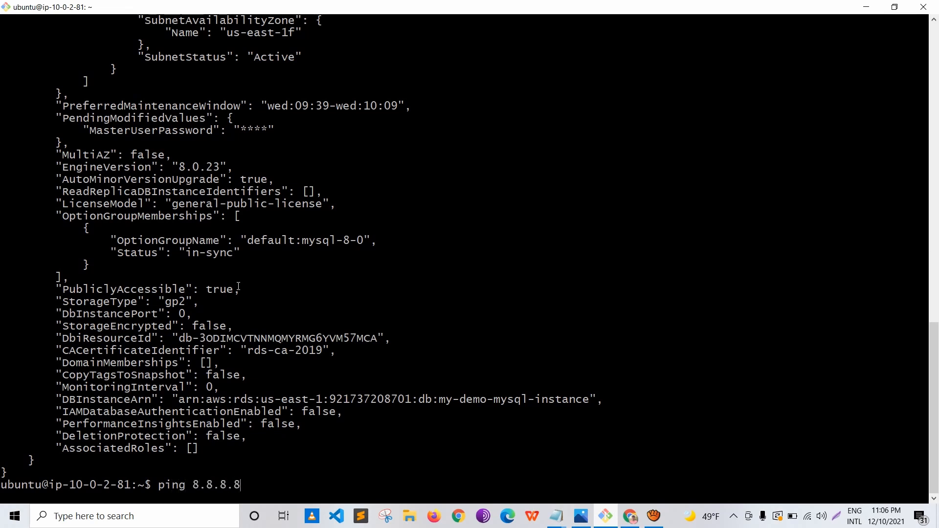
key("Return")
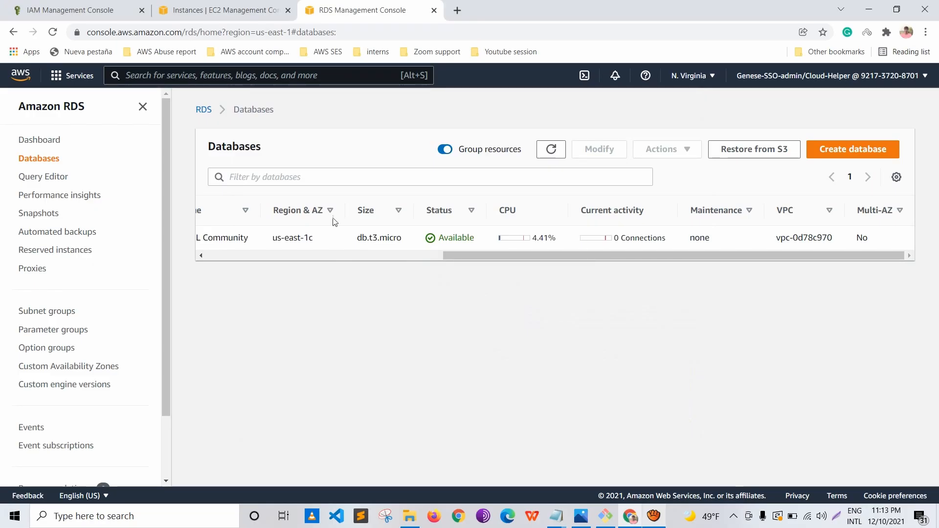
Step: Open my-demo-mysql-instance in the RDS console and review its configuration details, especially the storage settings
scroll(356, 208, "left", 1)
scroll(356, 207, "left", 1)
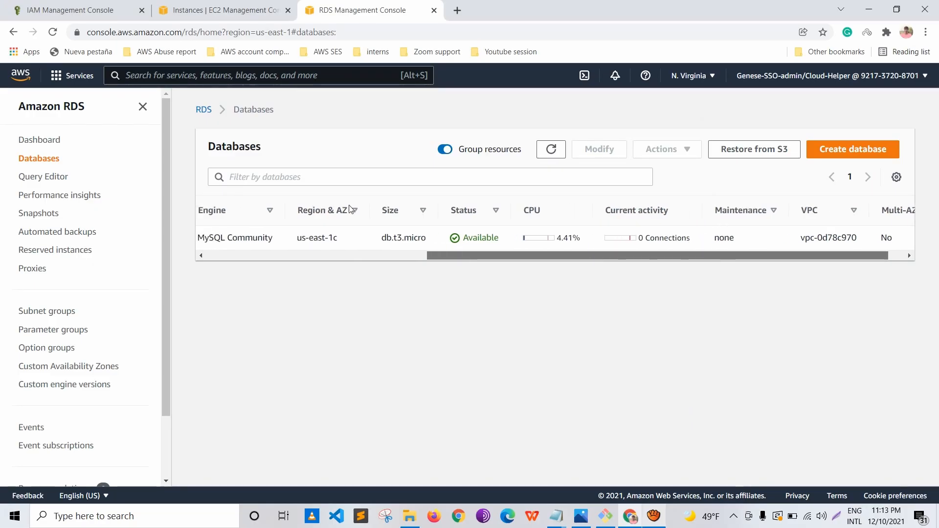
scroll(348, 209, "left", 1)
scroll(348, 210, "left", 10)
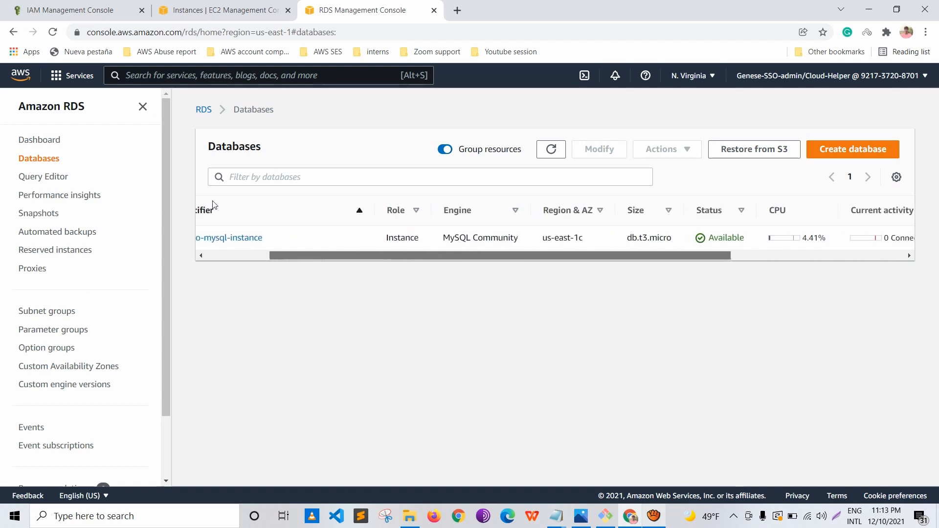
left_click(338, 238)
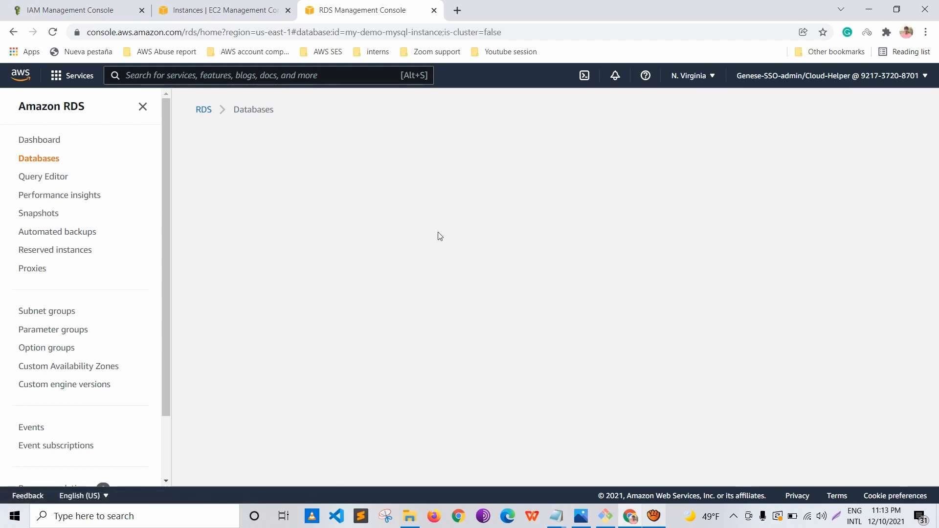
scroll(439, 235, "down", 3)
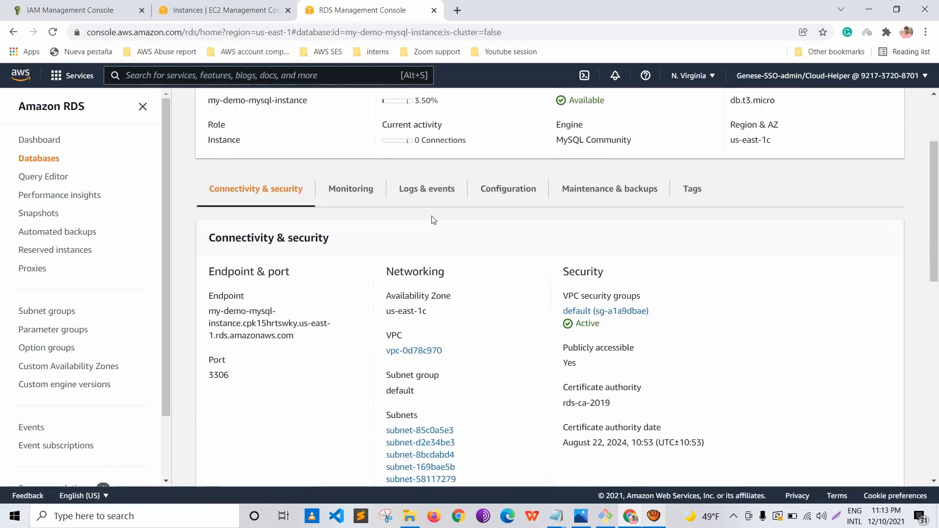
left_click(508, 189)
scroll(431, 215, "down", 4)
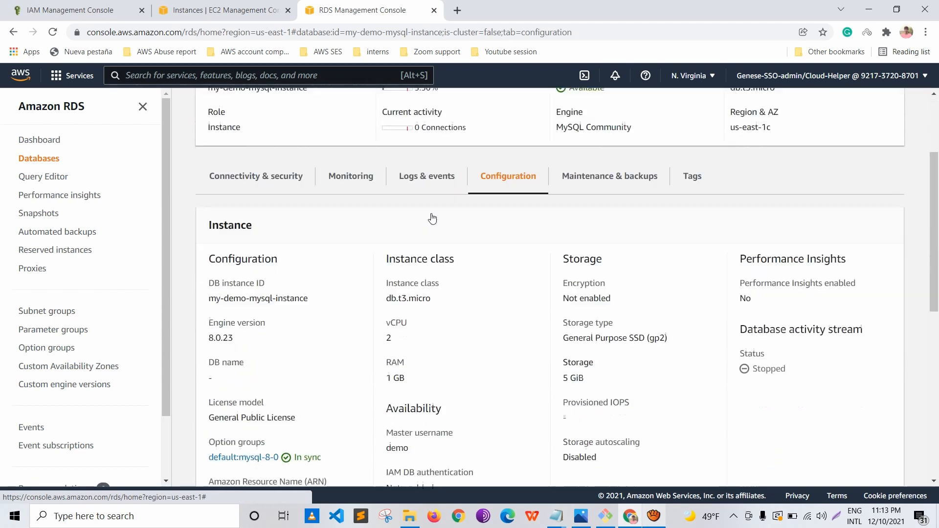
left_click_drag(584, 330, 440, 258)
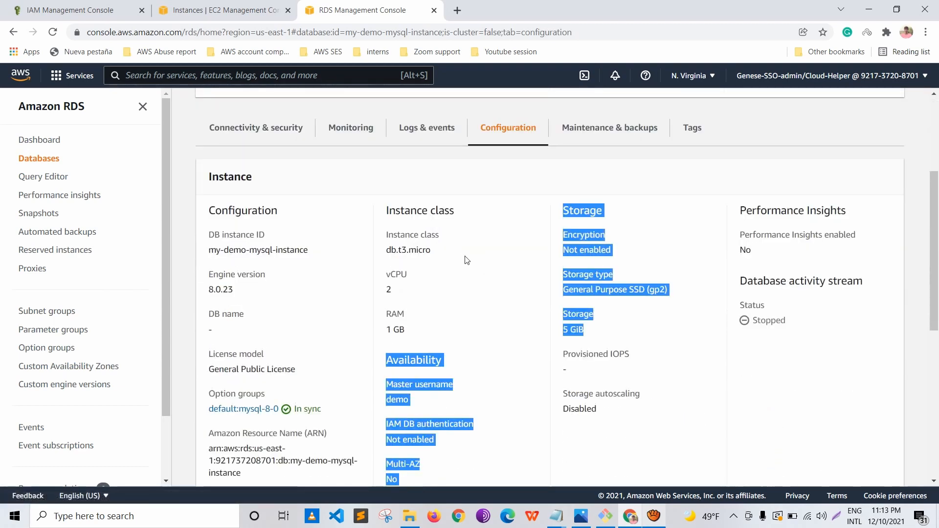
left_click(566, 305)
Step: Switch to the terminal, stop the running ping and clear the screen
key("alt+Tab")
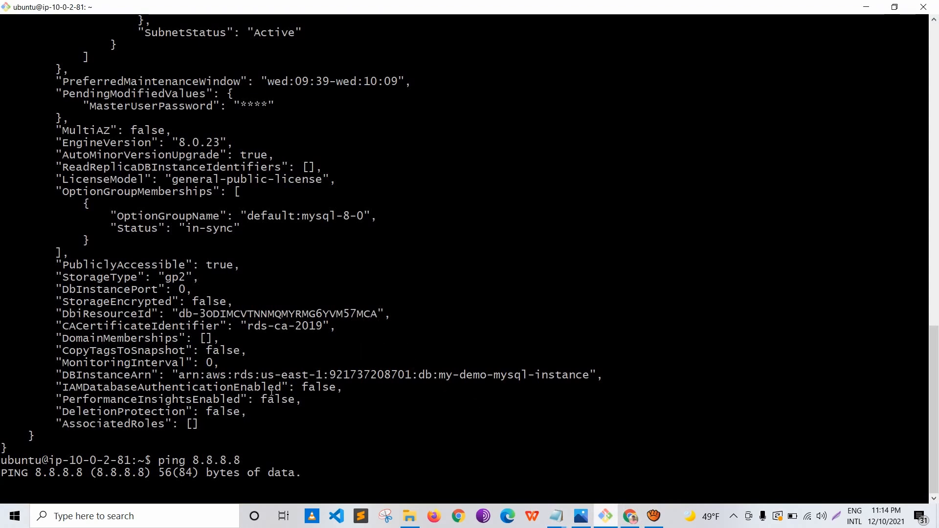
left_click_drag(273, 377, 131, 370)
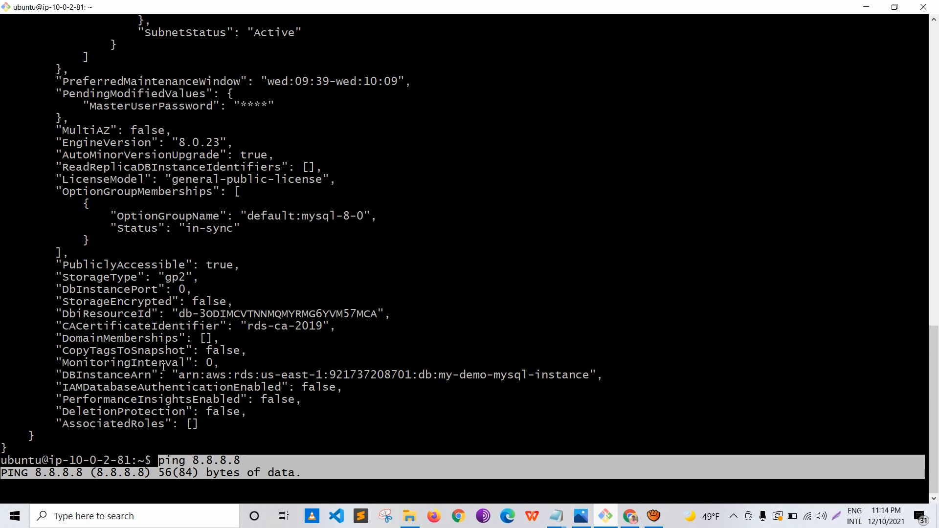
key("ctrl+c")
key("ctrl+c")
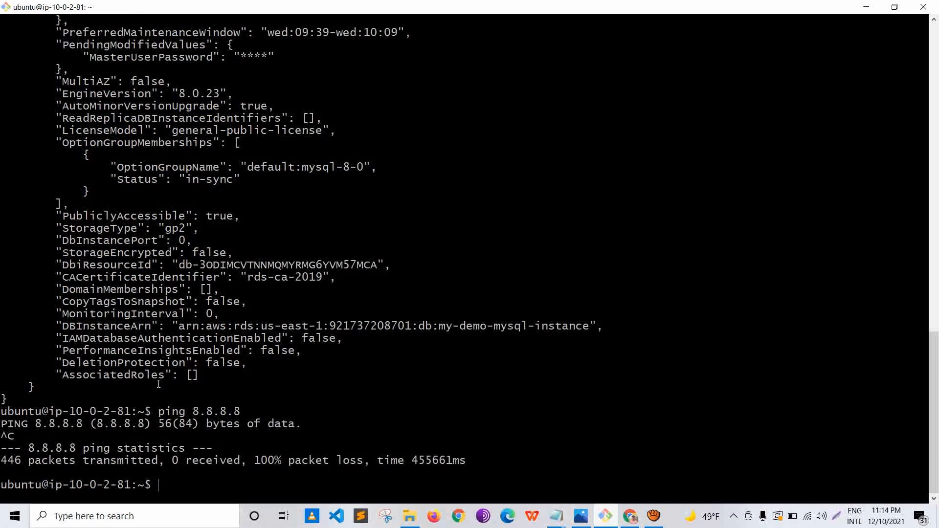
right_click(158, 383)
left_click(142, 385)
type("clear")
key("Return")
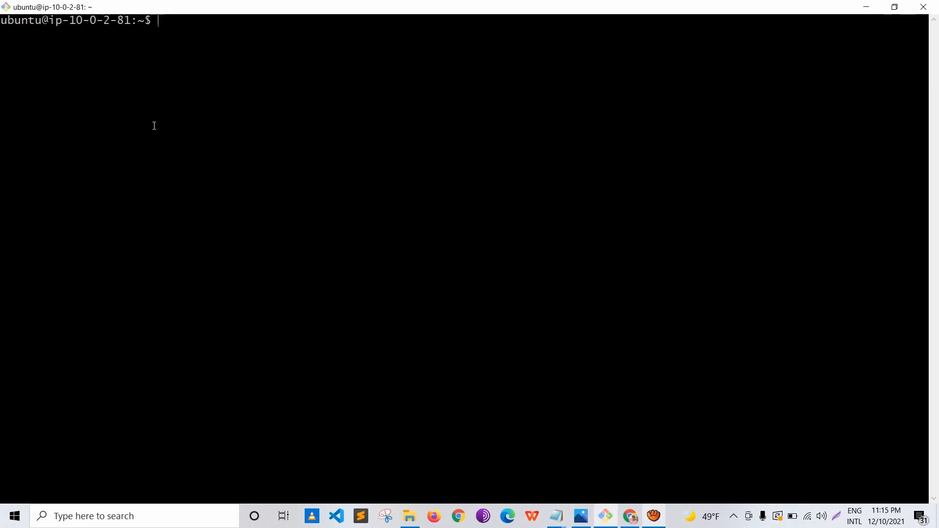
Step: Paste and run sudo aws rds modify-db-instance for my-demo-mysql-instance with --allocated-storage 10 and --apply-immediately
right_click(188, 126)
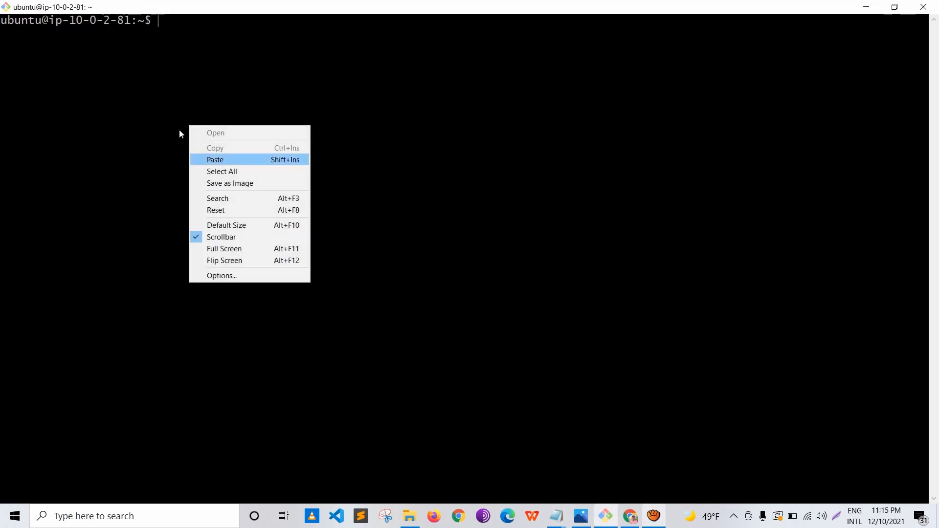
key("Return")
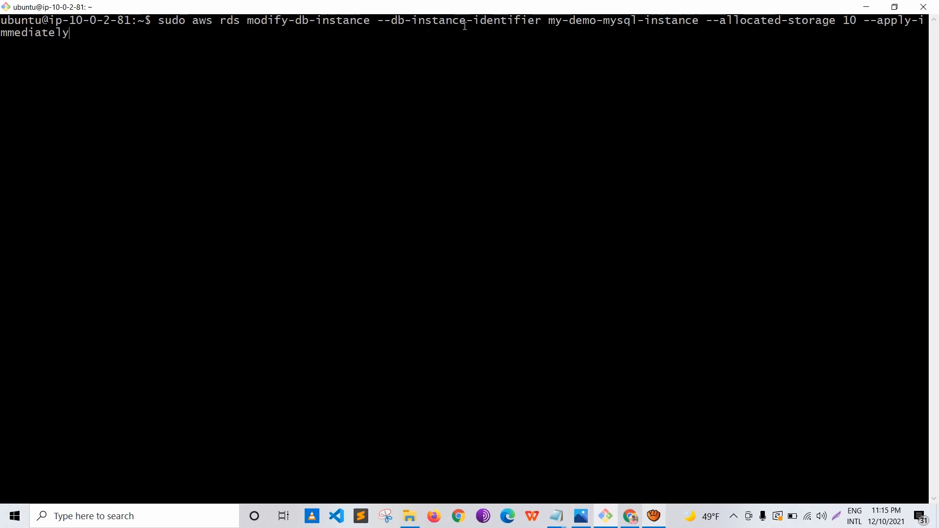
left_click_drag(747, 21, 856, 21)
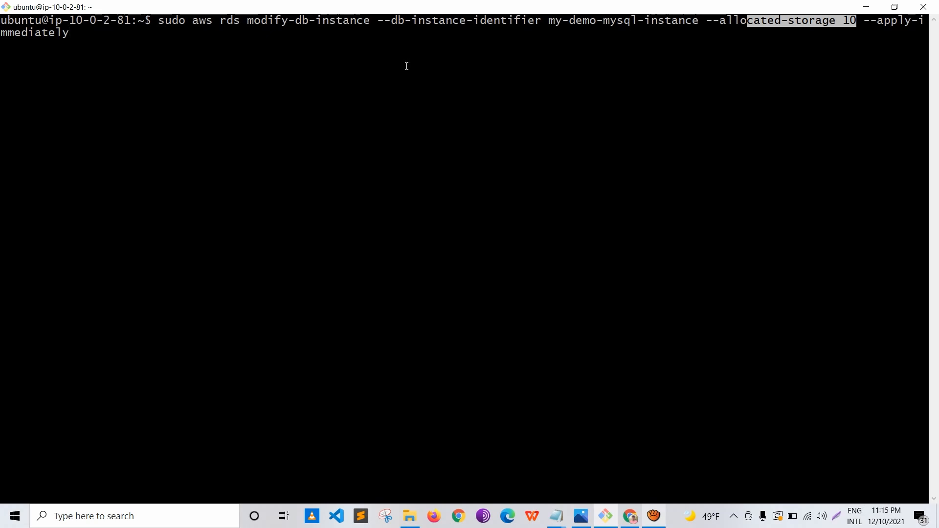
left_click(159, 63)
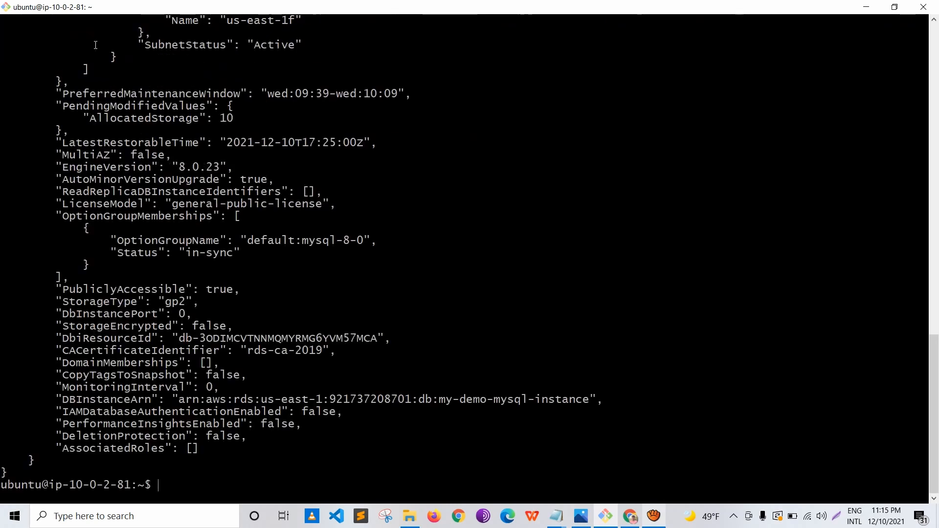
Step: Review the modify-db-instance output, including the allocated storage and subnet group entries
scroll(187, 136, "up", 15)
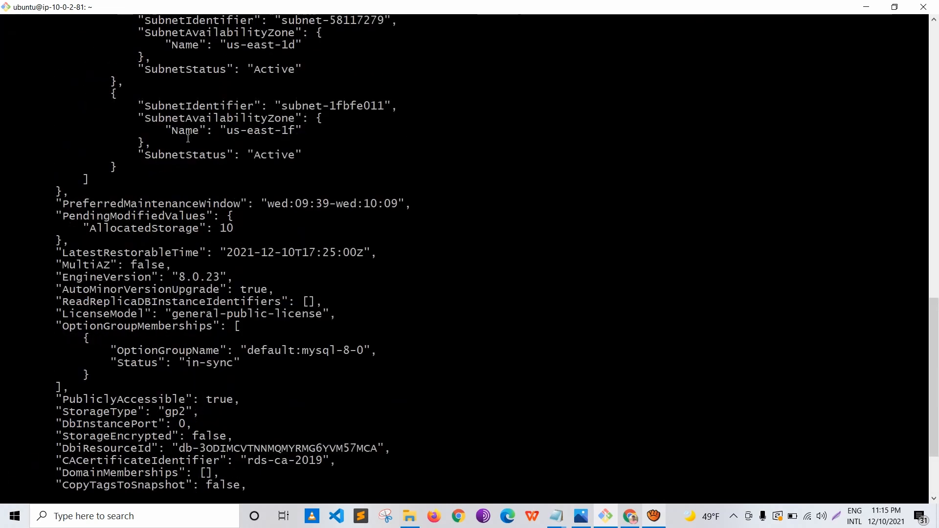
scroll(187, 139, "up", 3)
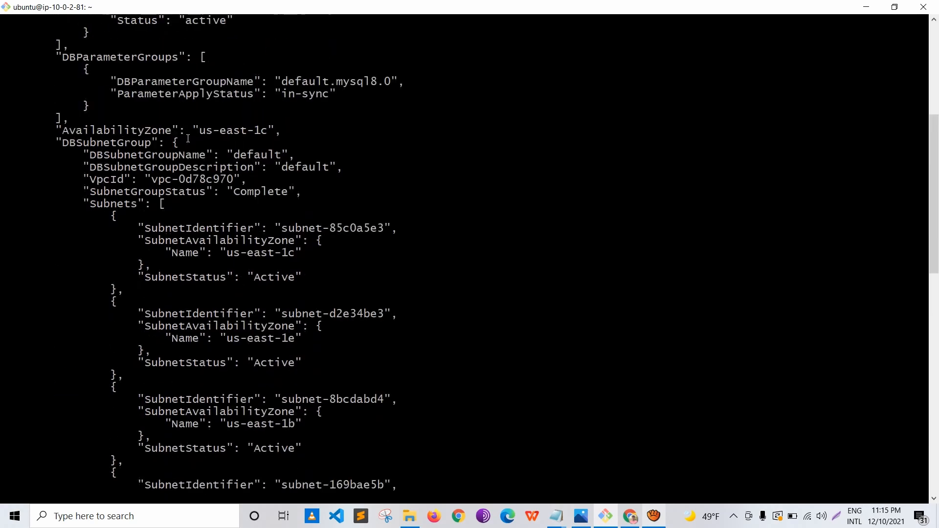
scroll(188, 138, "up", 3)
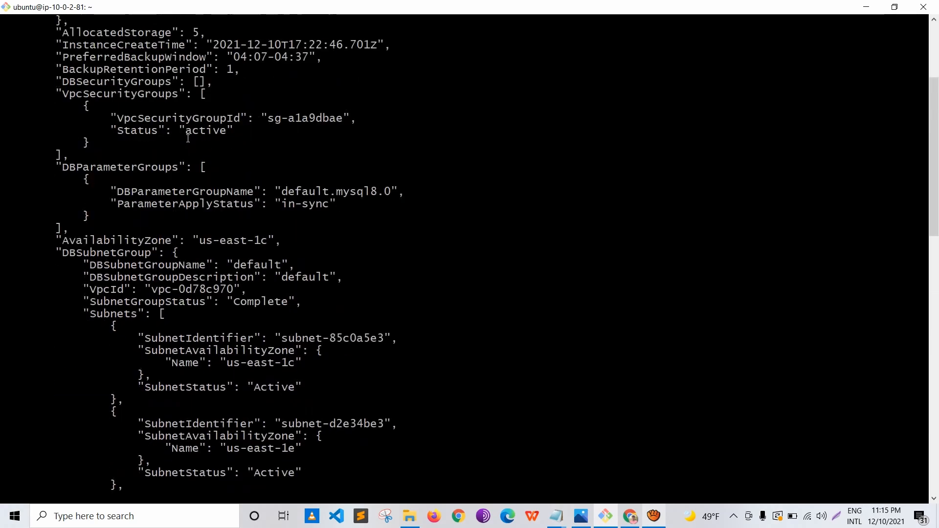
scroll(187, 138, "down", 6)
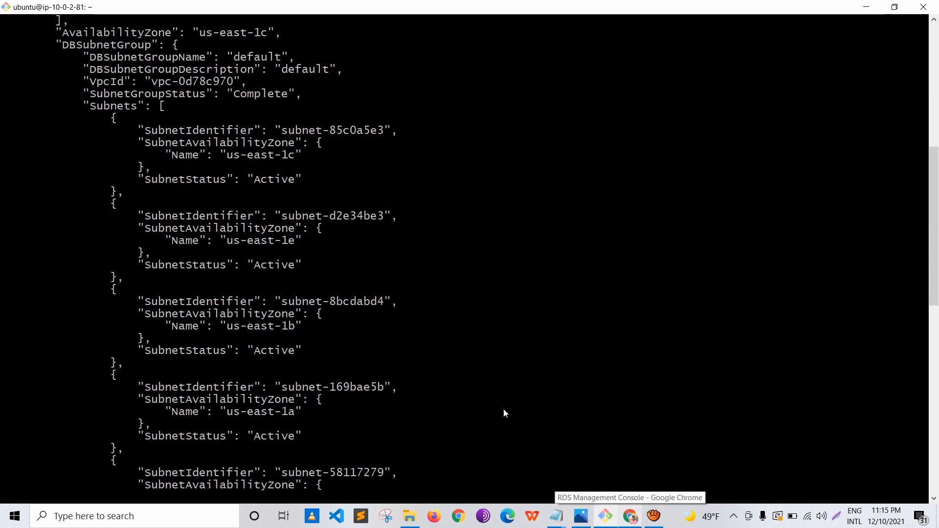
Step: Switch to the RDS console in Chrome and check my-demo-mysql-instance's status in the Databases list
key("alt+Tab")
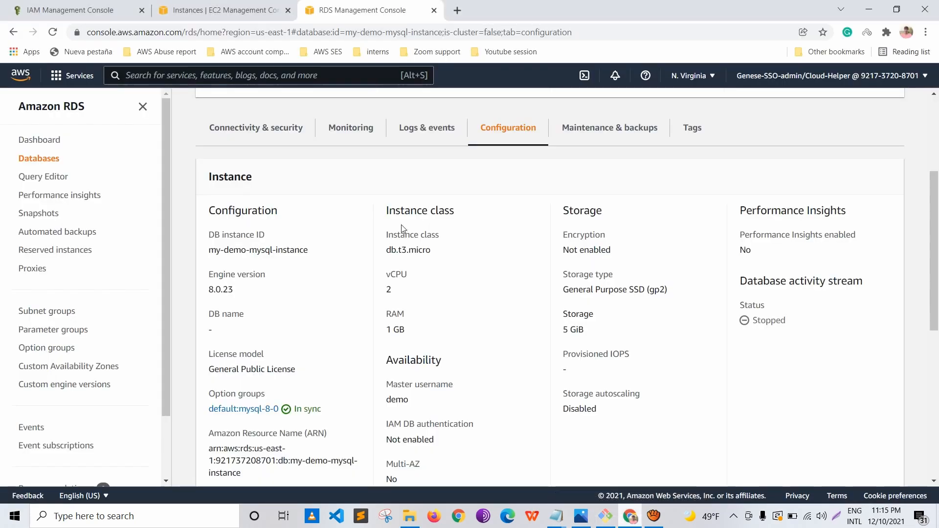
left_click(254, 109)
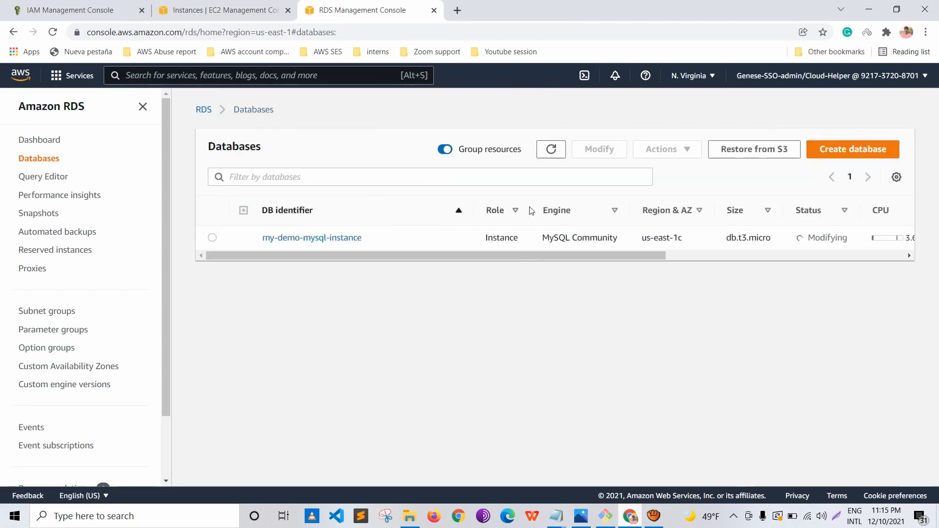
scroll(588, 214, "right", 2)
scroll(588, 214, "right", 1)
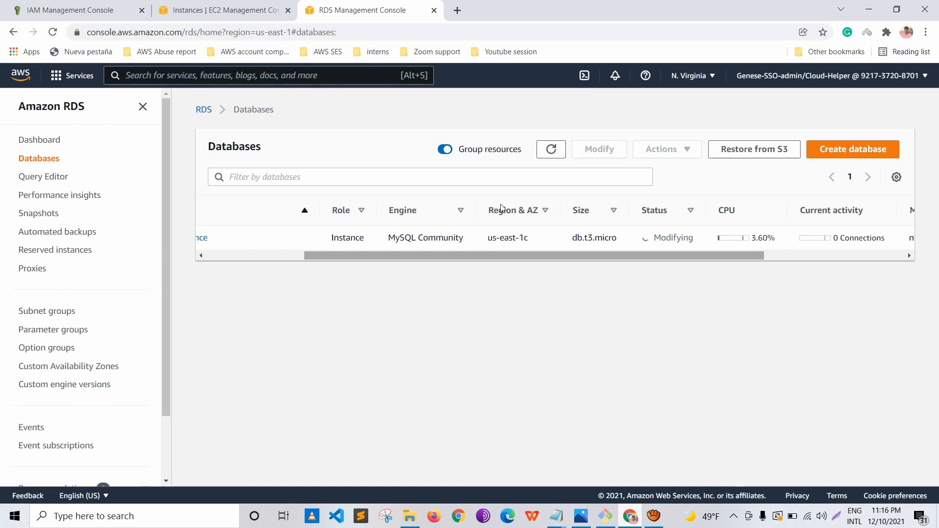
scroll(248, 207, "left", 3)
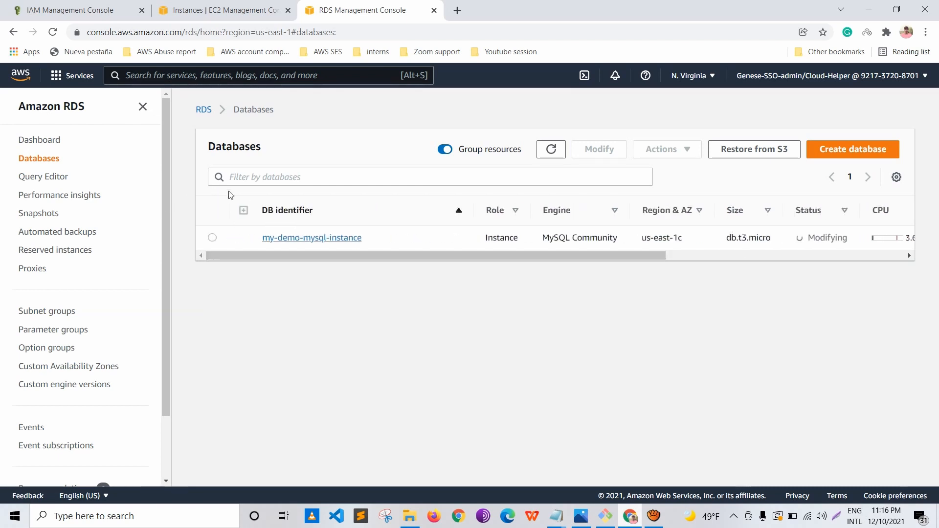
Step: Open my-demo-mysql-instance and review its configuration, especially the allocated storage
left_click(343, 238)
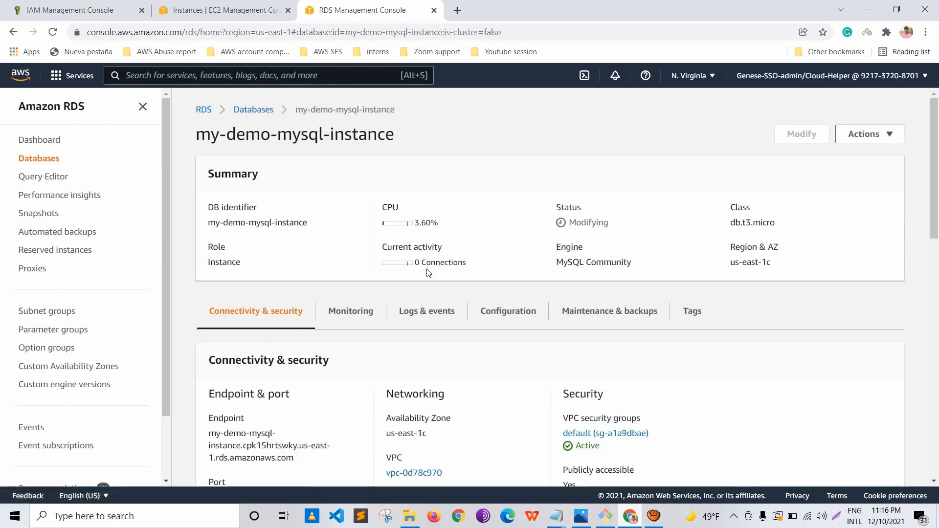
scroll(429, 273, "down", 4)
scroll(429, 272, "up", 2)
left_click(508, 246)
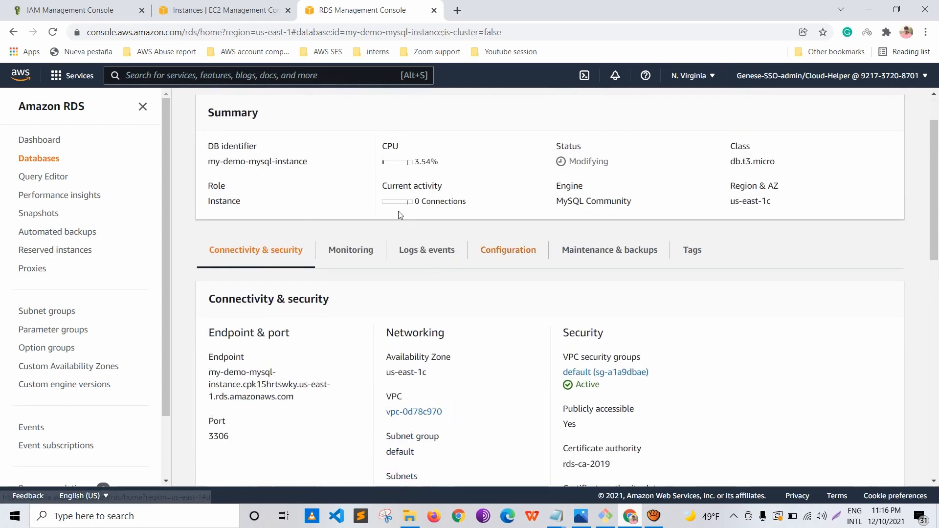
scroll(459, 265, "down", 3)
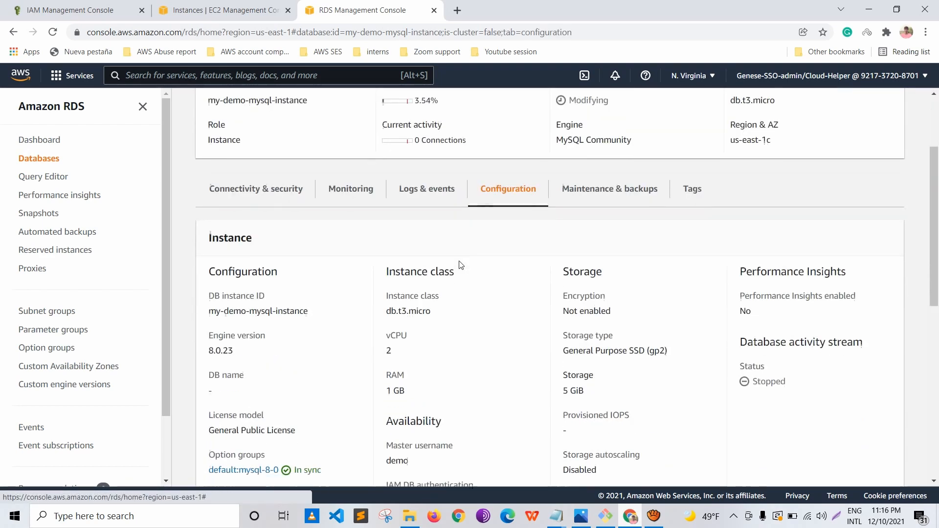
scroll(470, 265, "down", 1)
scroll(485, 264, "up", 3)
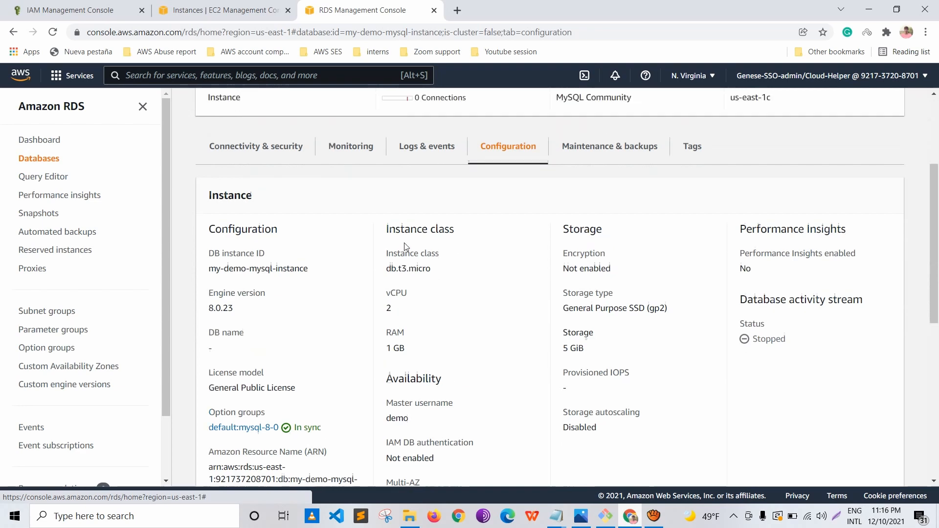
left_click_drag(610, 224, 565, 224)
scroll(437, 268, "down", 2)
scroll(447, 252, "up", 1)
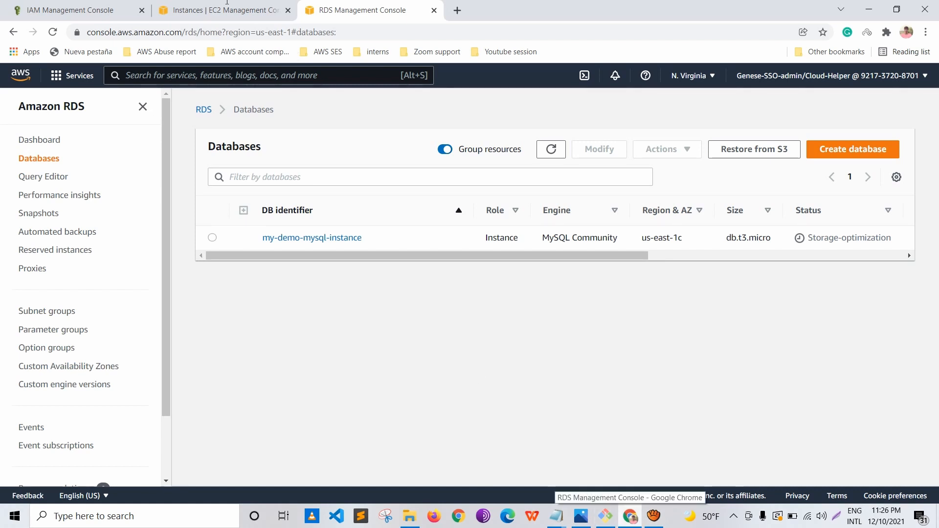
Step: Open the VPC console's Endpoints list and inspect the policy and security groups of demo-vpcendpoint
left_click(192, 7)
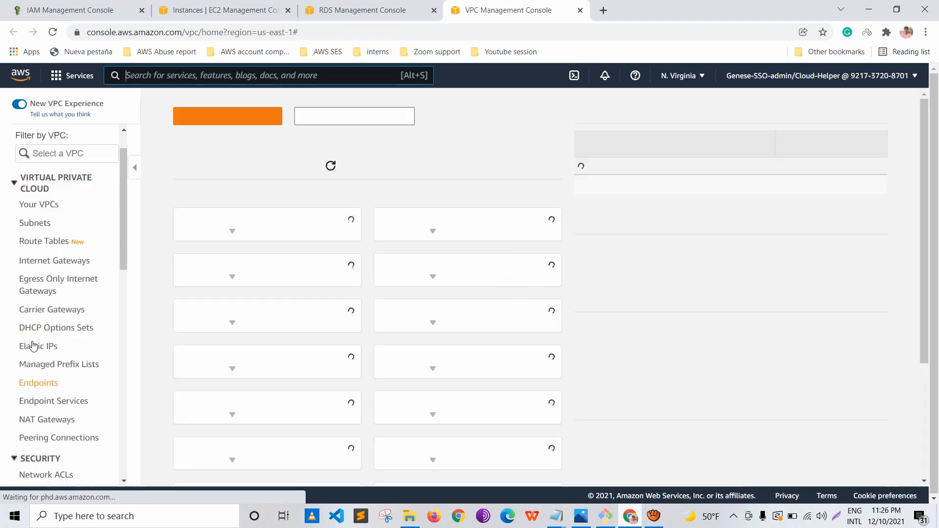
scroll(32, 345, "down", 3)
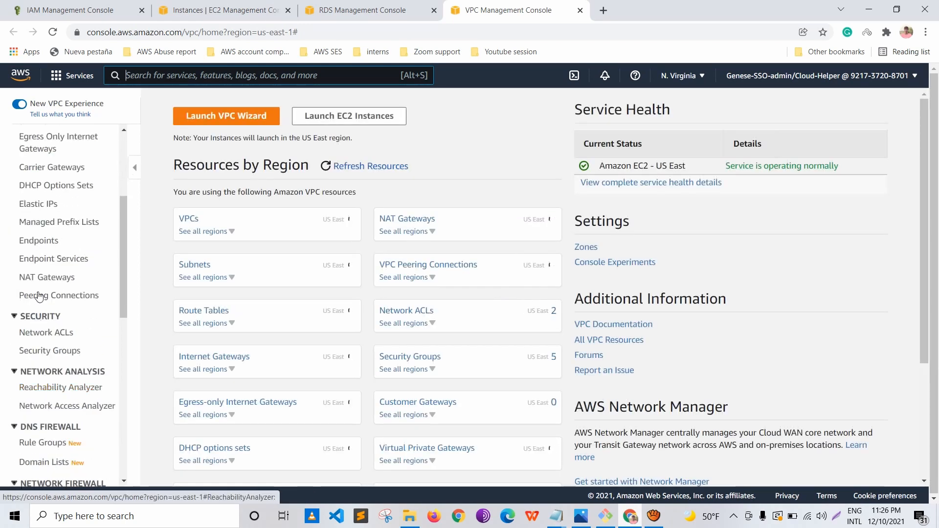
left_click(38, 240)
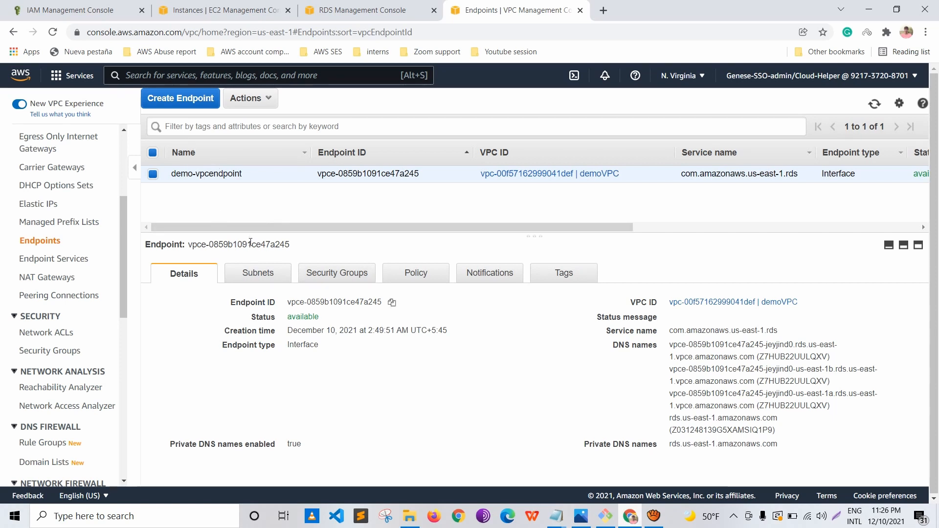
left_click(336, 273)
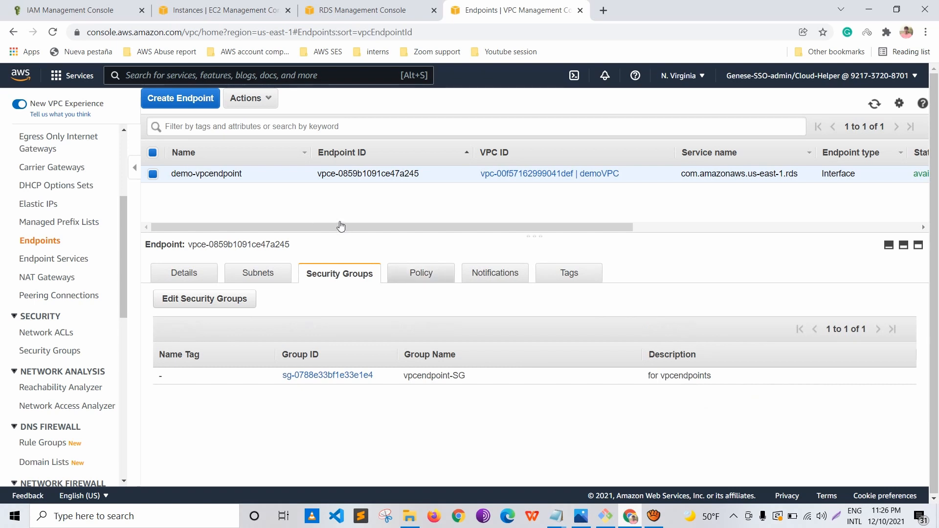
left_click(423, 275)
left_click(339, 272)
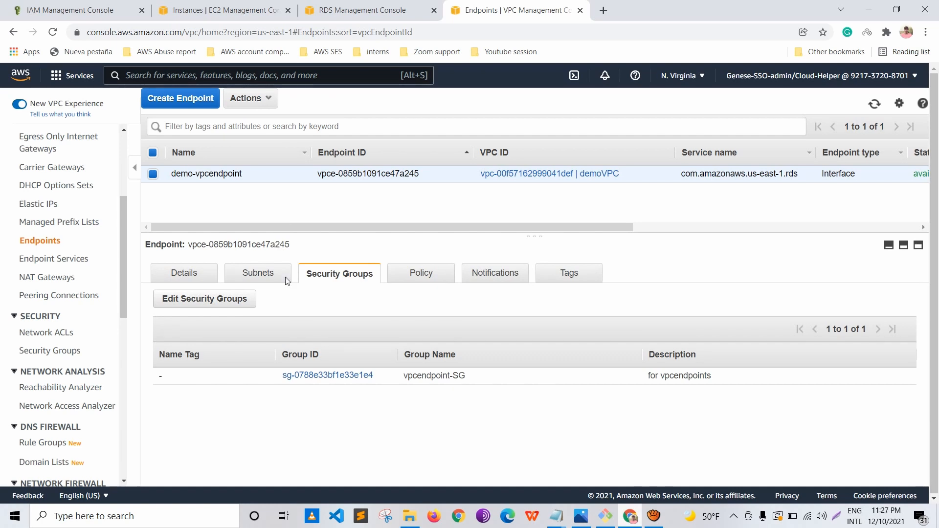
Step: Open the endpoint's vpcendpoint-SG security group and examine its inbound rule, including type, port range and source
left_click(327, 375)
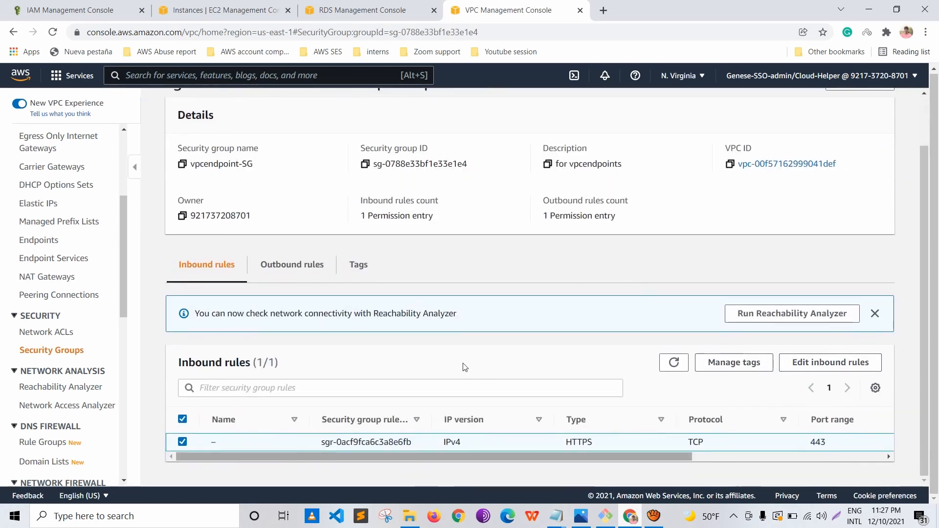
scroll(470, 368, "right", 3)
scroll(537, 369, "right", 4)
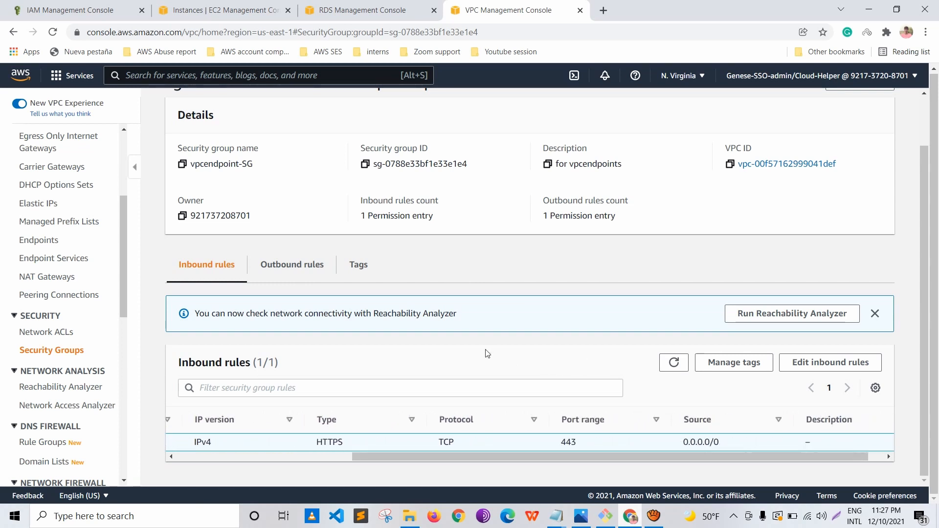
scroll(535, 367, "right", 1)
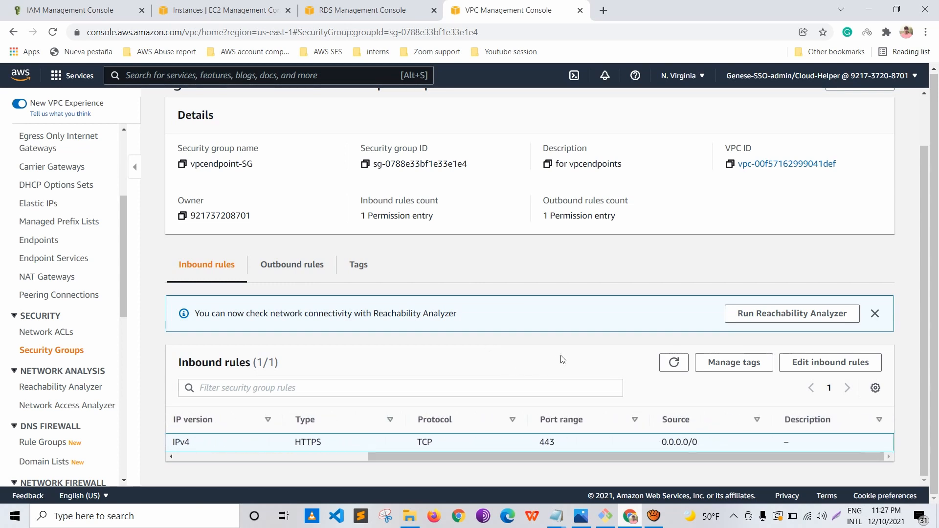
scroll(479, 368, "left", 5)
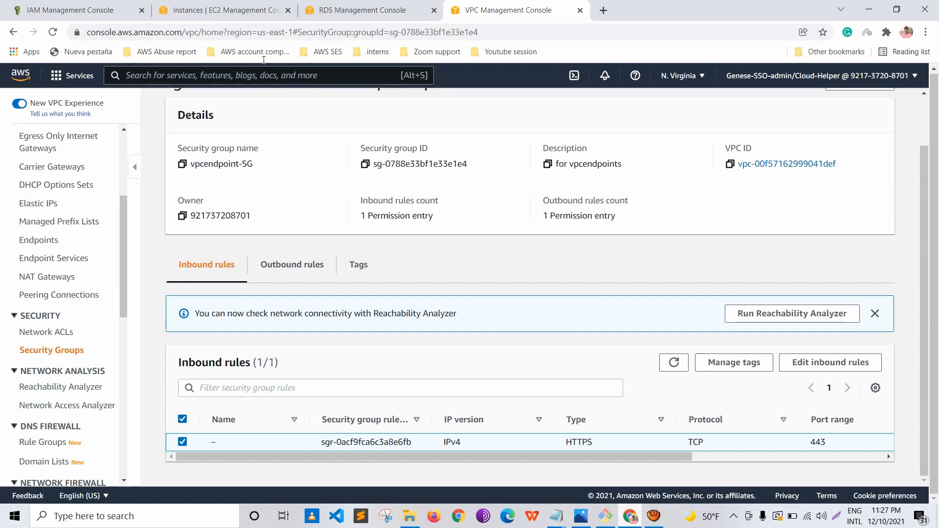
Step: Open EC2 in a new tab, return to the existing Instances tab and show the demoprivate server's security details
left_click(264, 75)
type("ec2")
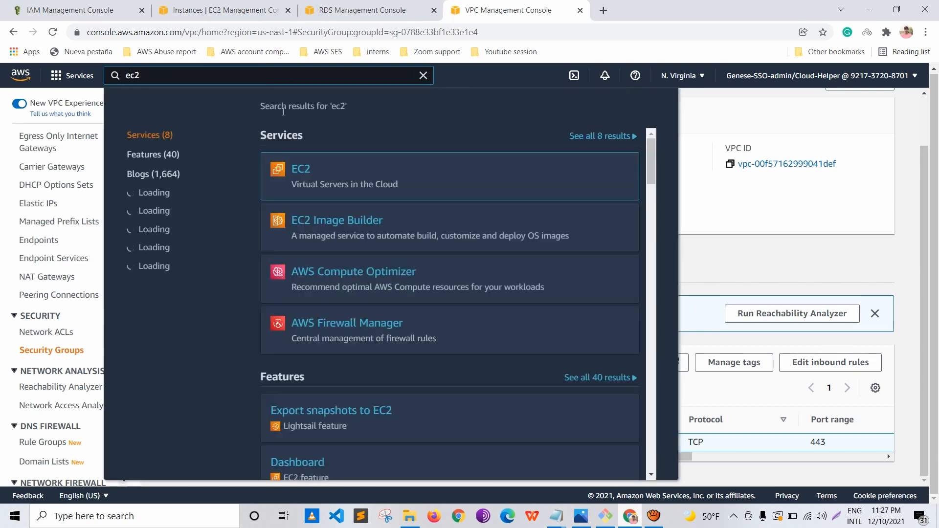
right_click(303, 169)
left_click(337, 180)
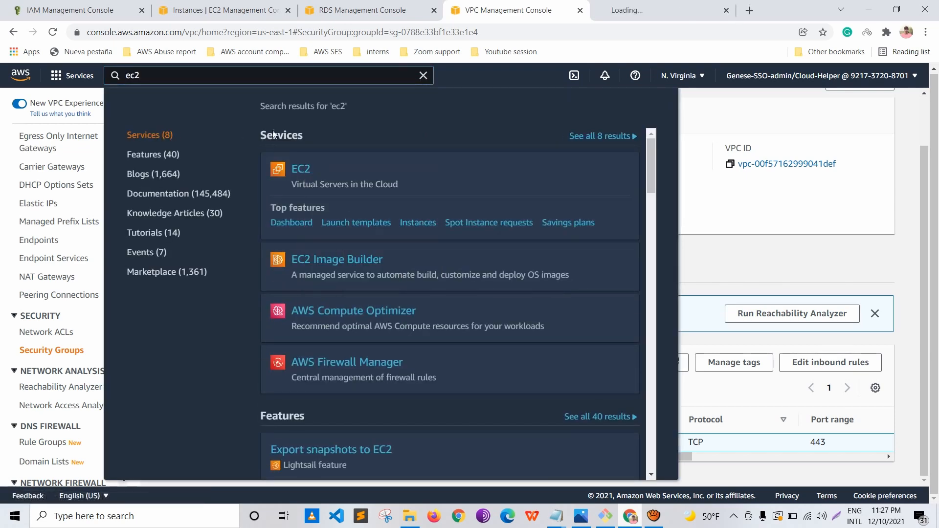
key("ctrl+2")
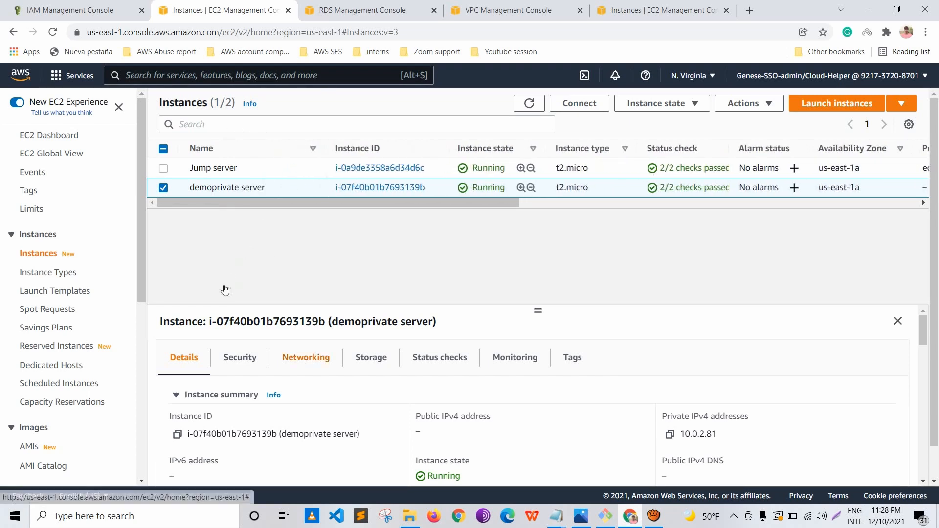
left_click(239, 357)
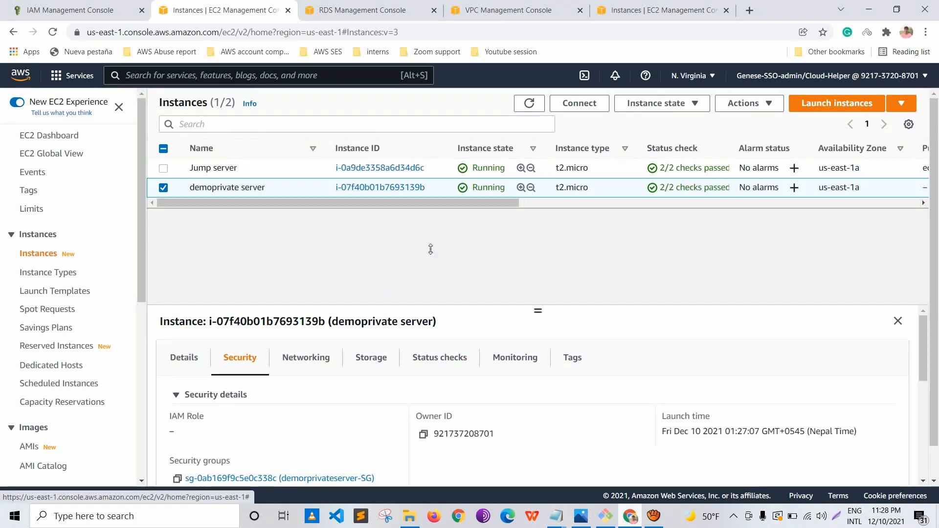
left_click_drag(431, 249, 431, 244)
Step: Open the demoprivate server's security group in a new tab and set its SSH inbound rule's source to My IP
right_click(256, 414)
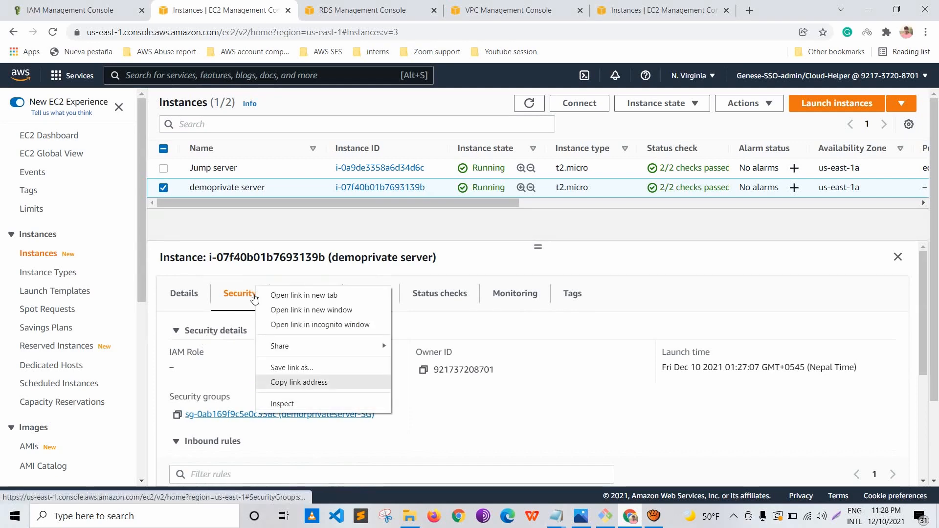
left_click(307, 295)
left_click(683, 6)
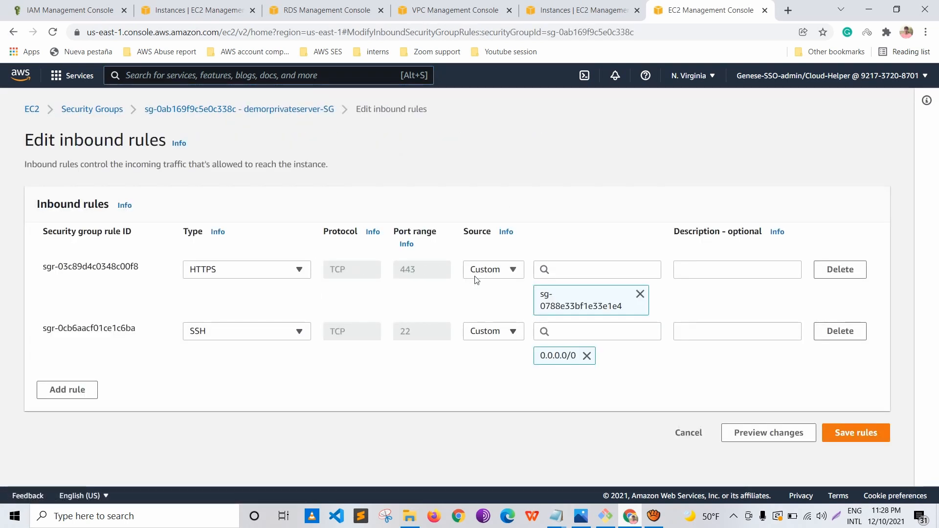
left_click(495, 332)
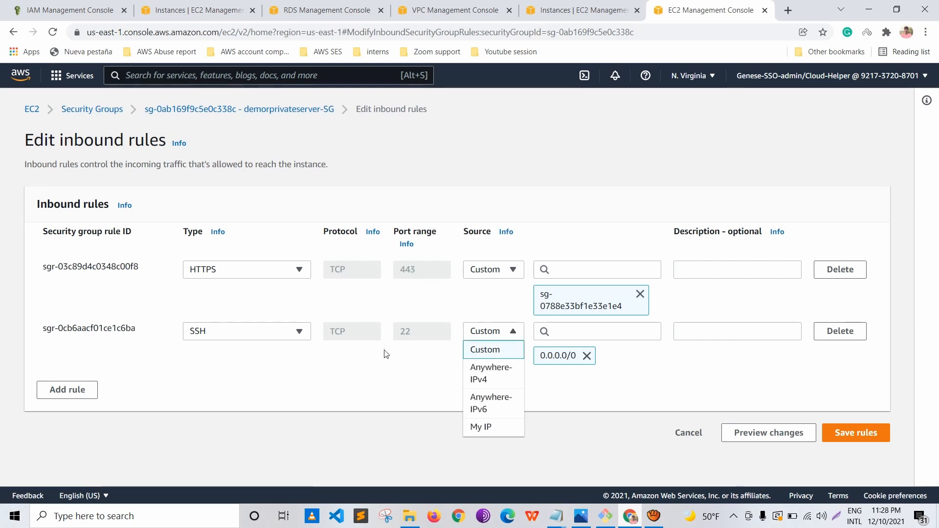
left_click(480, 426)
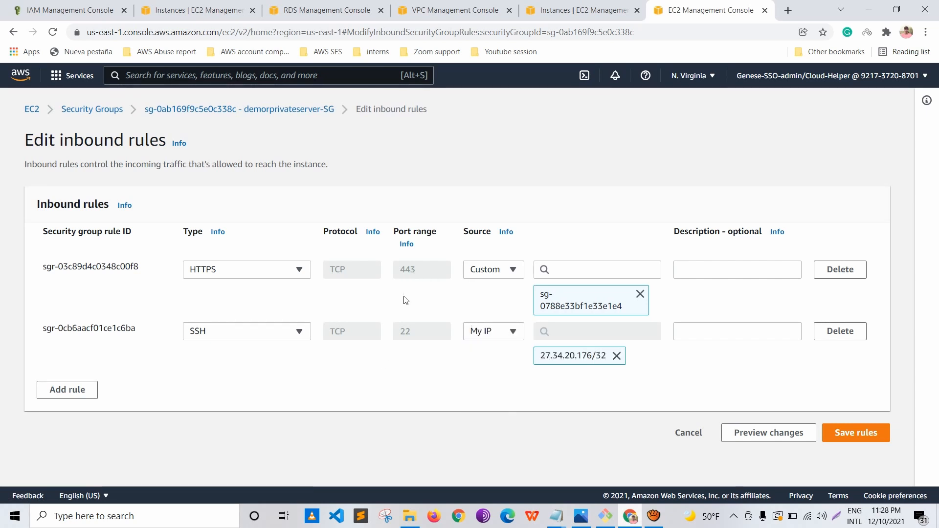
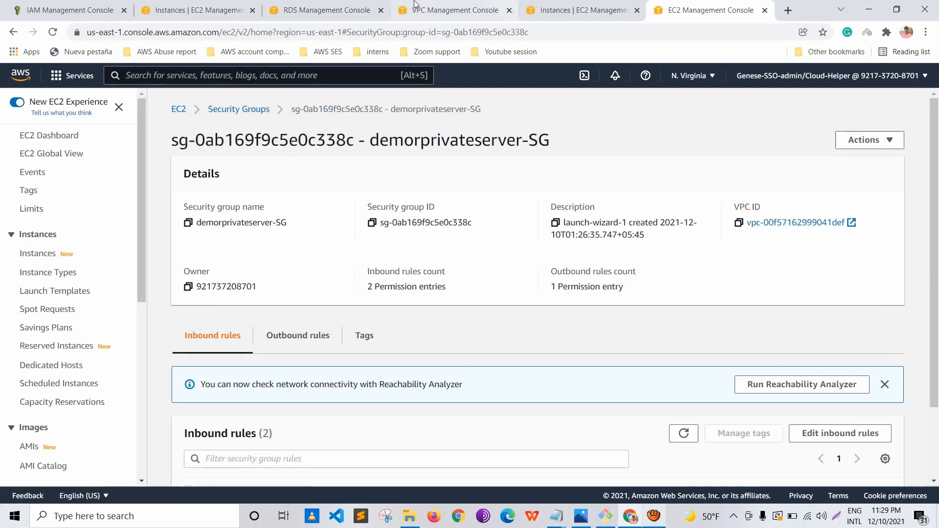
Step: Return to demo-vpcendpoint, open its policy for editing and choose the Custom policy option
left_click(440, 9)
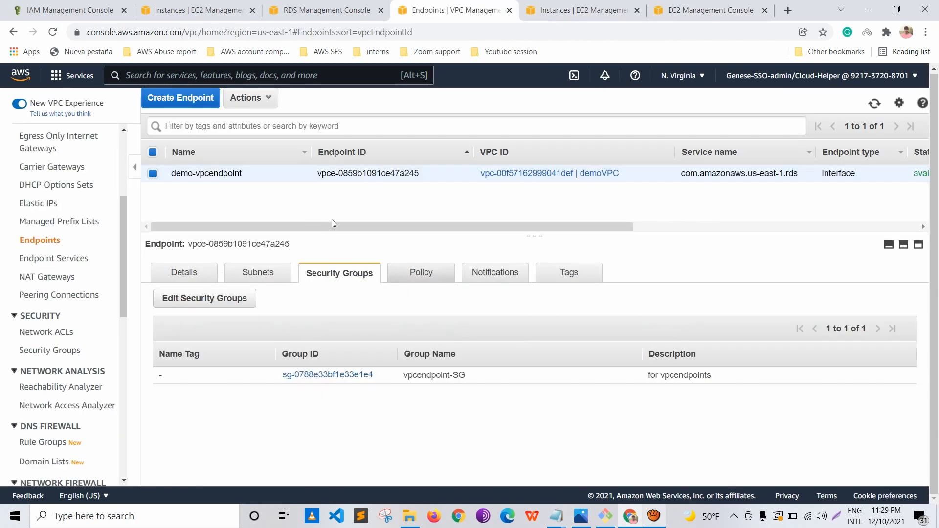
scroll(316, 290, "down", 1)
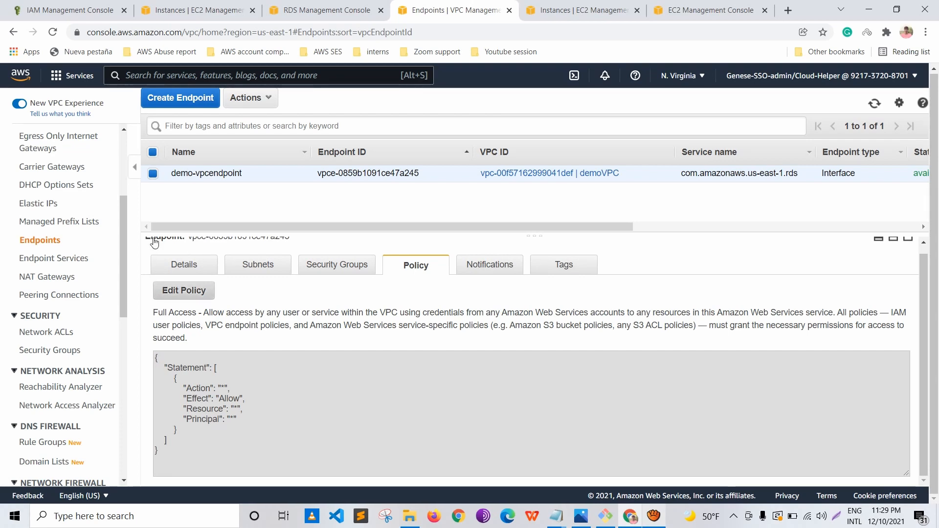
left_click(184, 290)
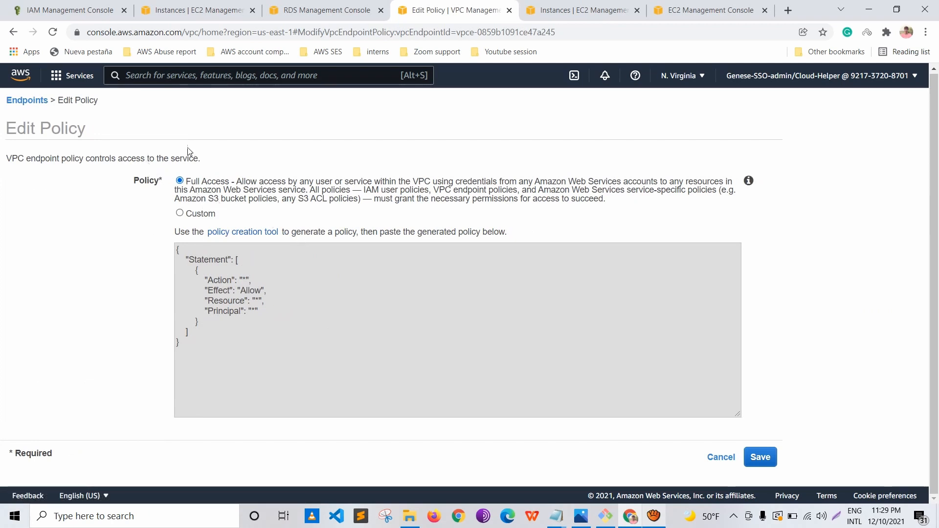
left_click(180, 214)
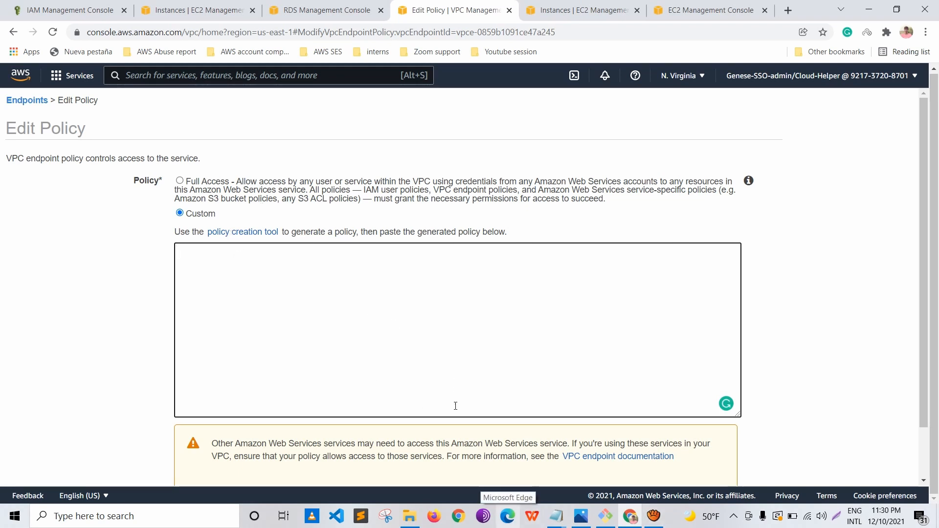
Step: Copy the JSON from the policy file in Notepad and paste it as the custom endpoint policy allowing rds:CreateDBInstance
left_click(556, 516)
left_click(445, 424)
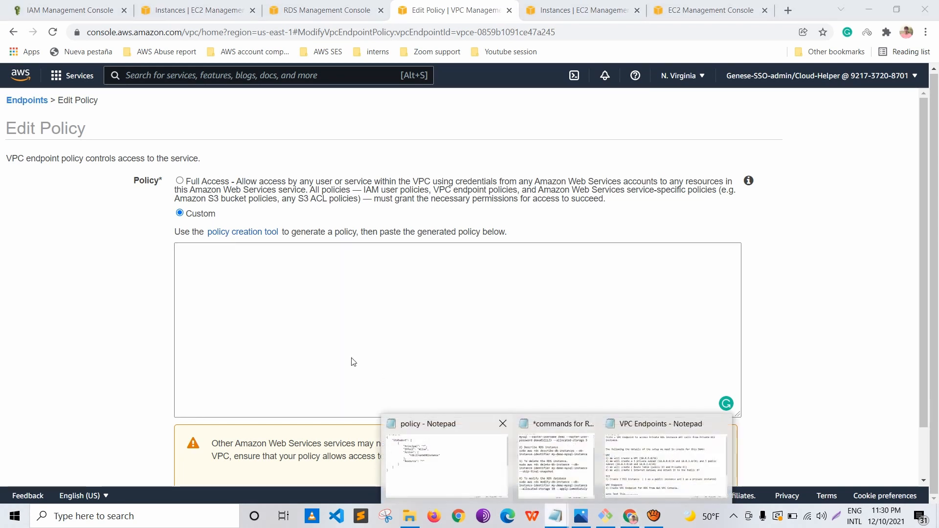
left_click_drag(17, 294, 2, 14)
right_click(38, 105)
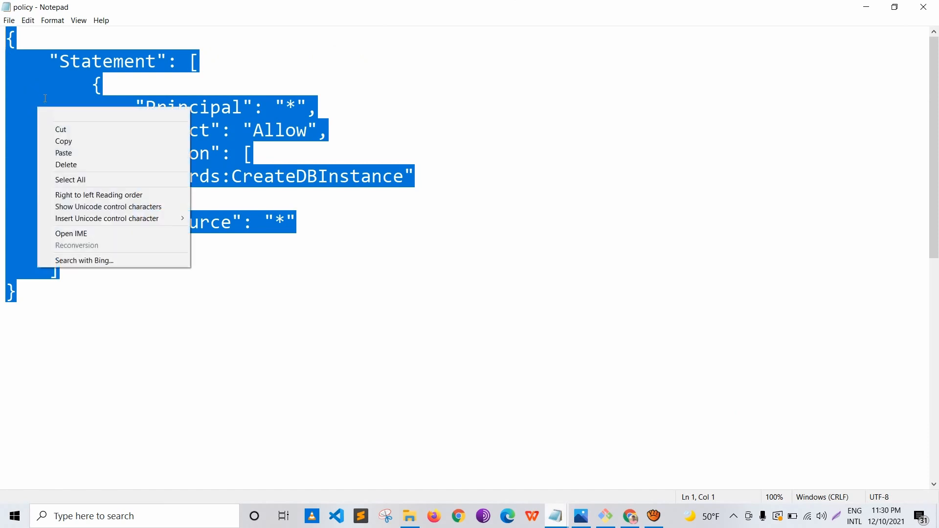
left_click(59, 141)
left_click(866, 7)
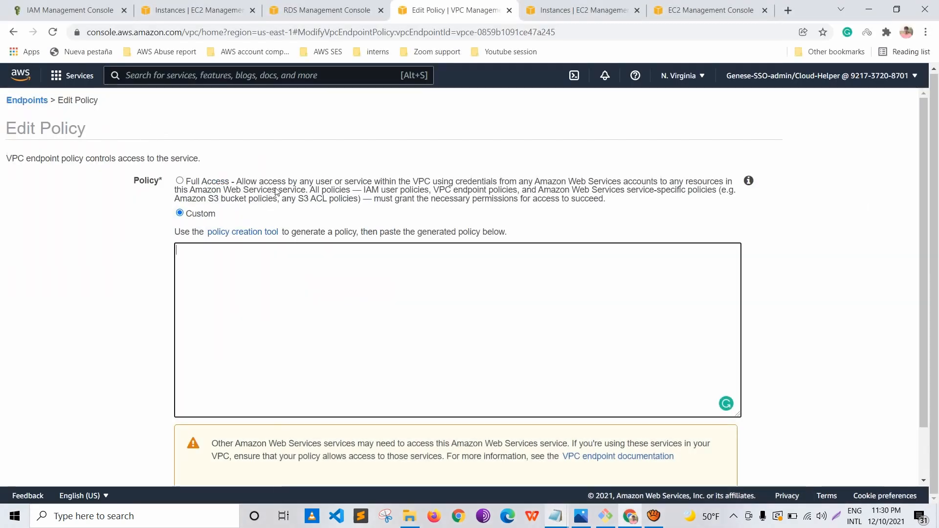
key("ctrl+v")
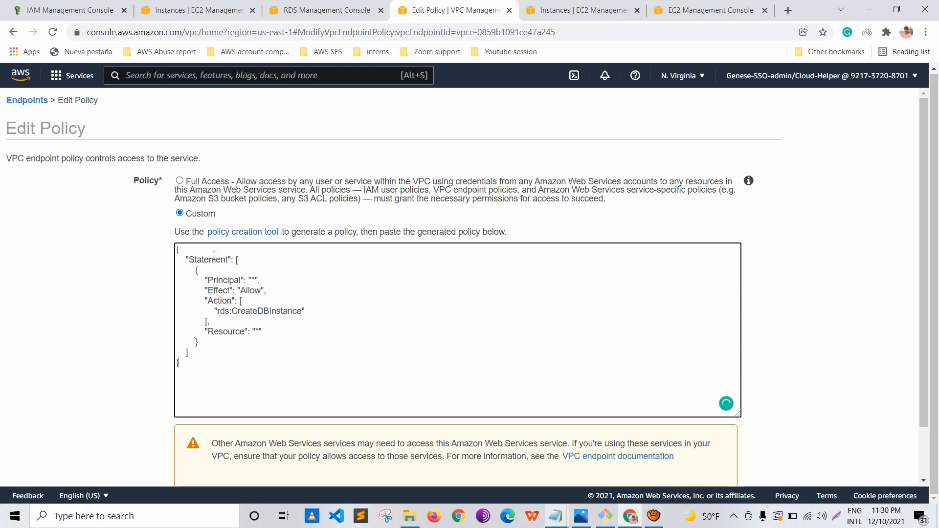
Step: Save the custom endpoint policy allowing rds:CreateDBInstance
key("shift+Right")
key("shift+Right")
key("shift+Right")
key("shift+Right")
key("shift+Right")
key("shift+Right")
key("shift+Right")
mouse_move(304, 311)
left_mouse_down()
mouse_move(221, 305)
mouse_move(176, 248)
left_mouse_up()
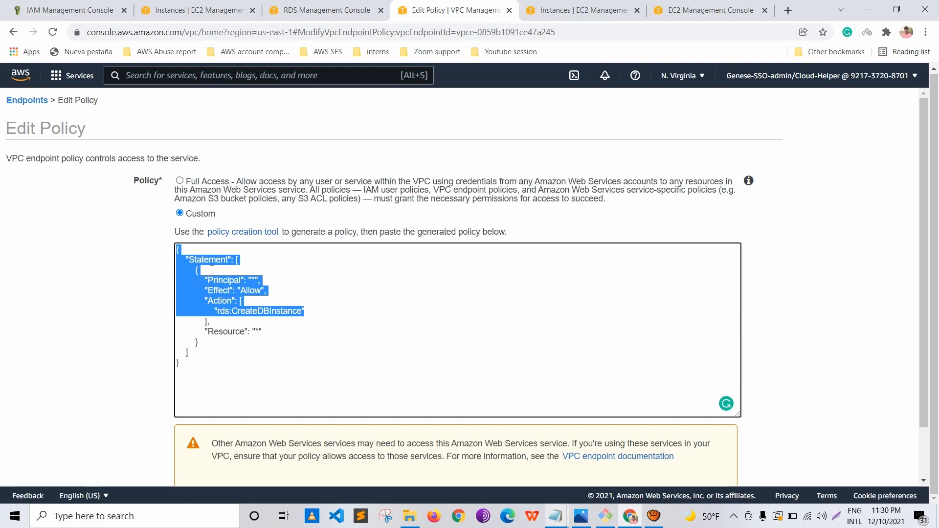
scroll(212, 270, "down", 1)
left_click(317, 252)
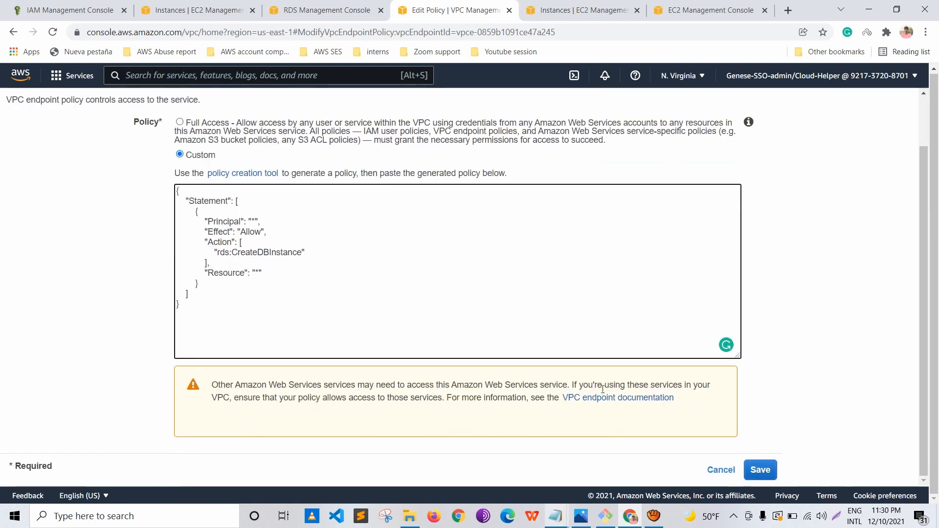
left_click(761, 471)
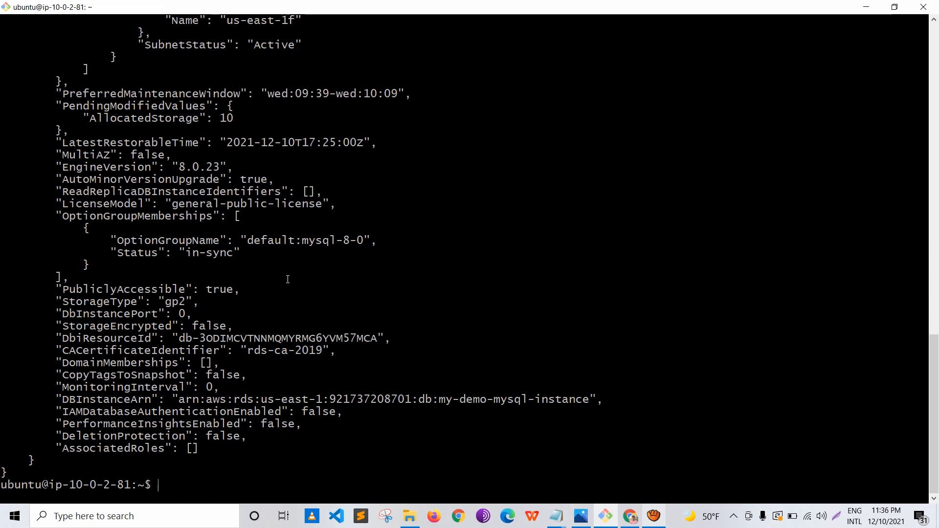
Step: Switch to the private server's terminal and try to delete my-demo-mysql-instance with aws rds delete-db-instance and --skip-final-snapshot, then examine the response
right_click(288, 292)
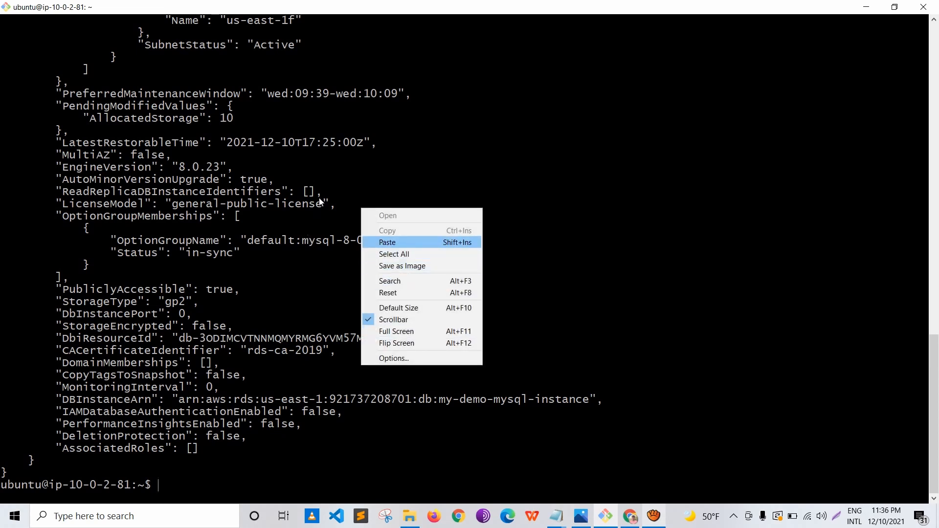
key("Return")
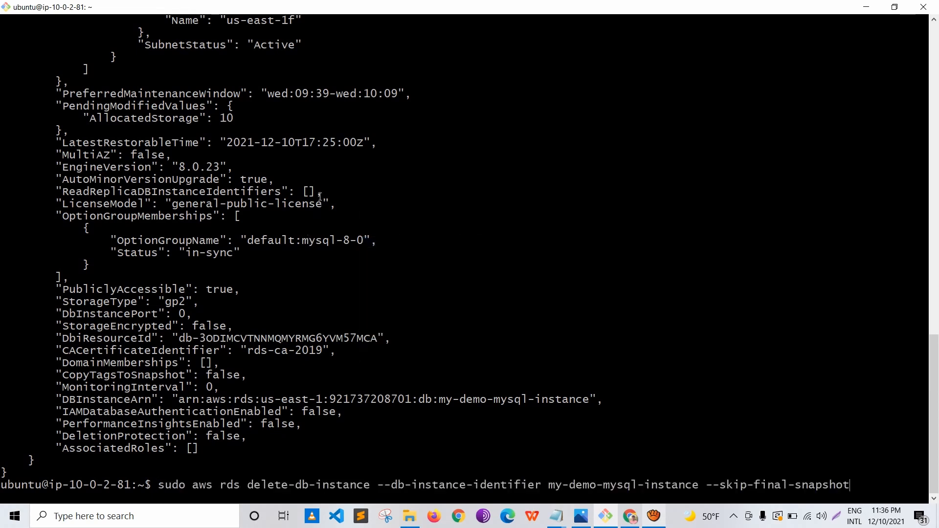
left_click_drag(283, 484, 350, 484)
left_click_drag(548, 484, 698, 484)
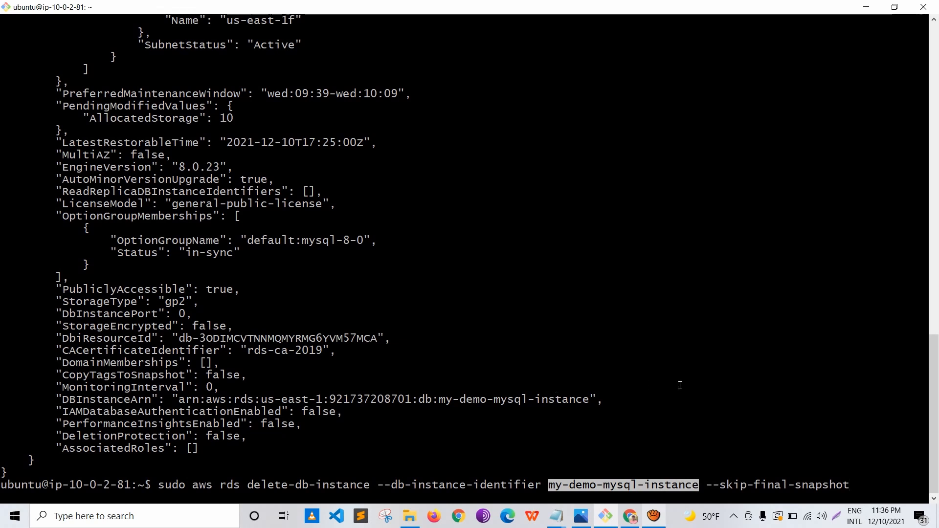
key("Return")
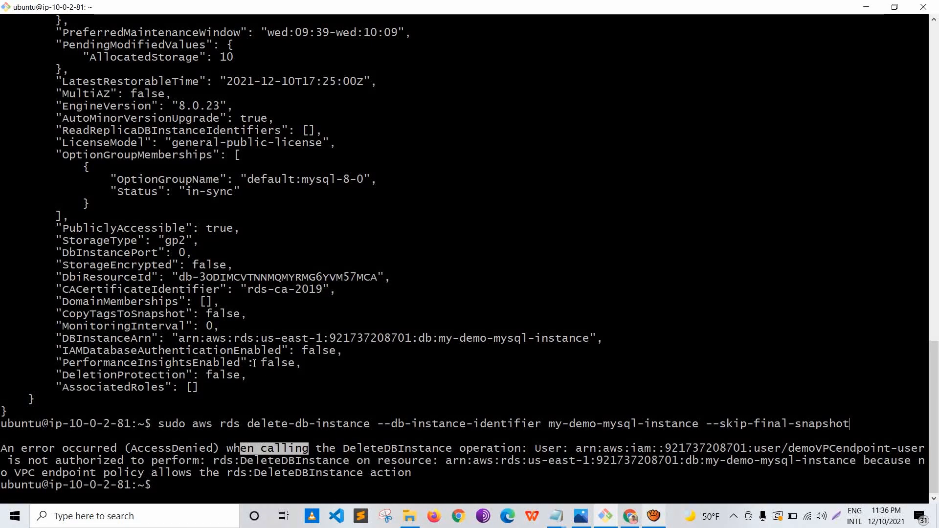
left_click_drag(788, 448, 888, 439)
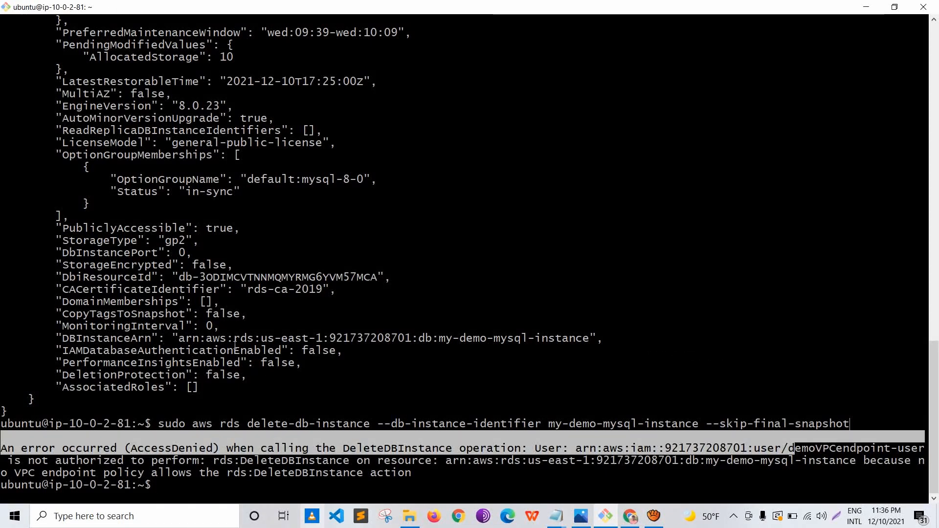
left_click_drag(152, 460, 349, 461)
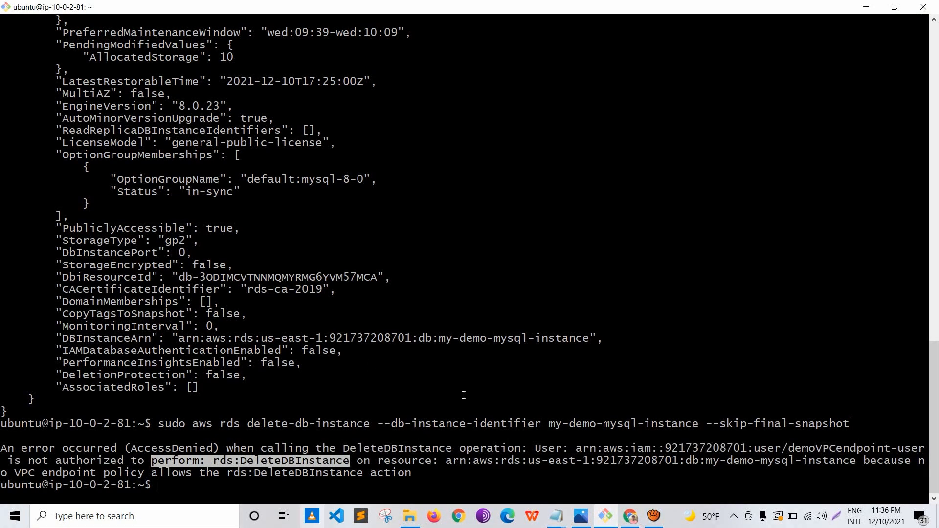
Step: Return to demo-vpcendpoint in the browser and review which RDS actions its custom policy allows
key("alt+Tab")
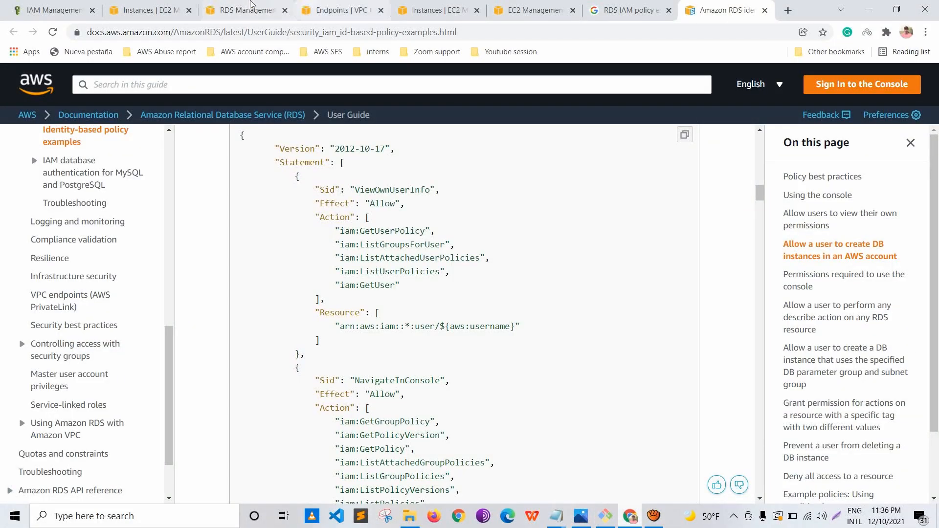
left_click(249, 6)
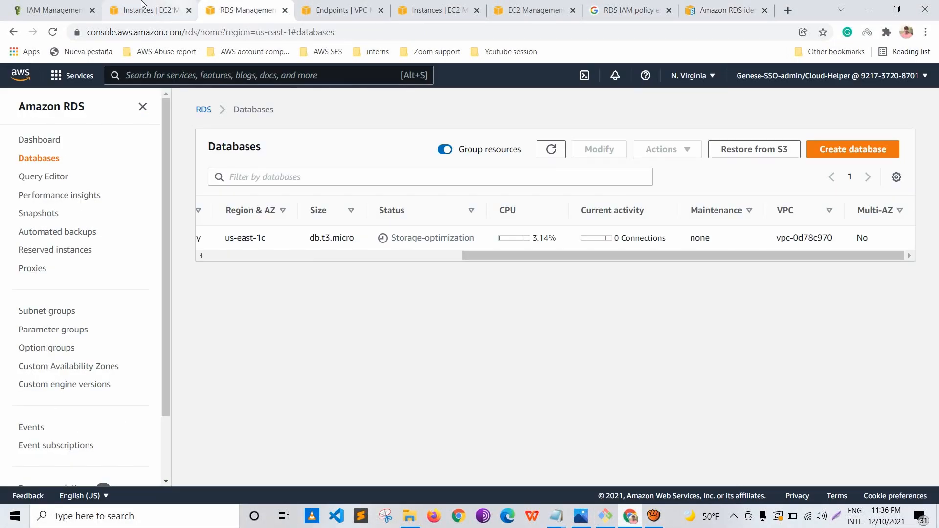
left_click(142, 6)
left_click(344, 6)
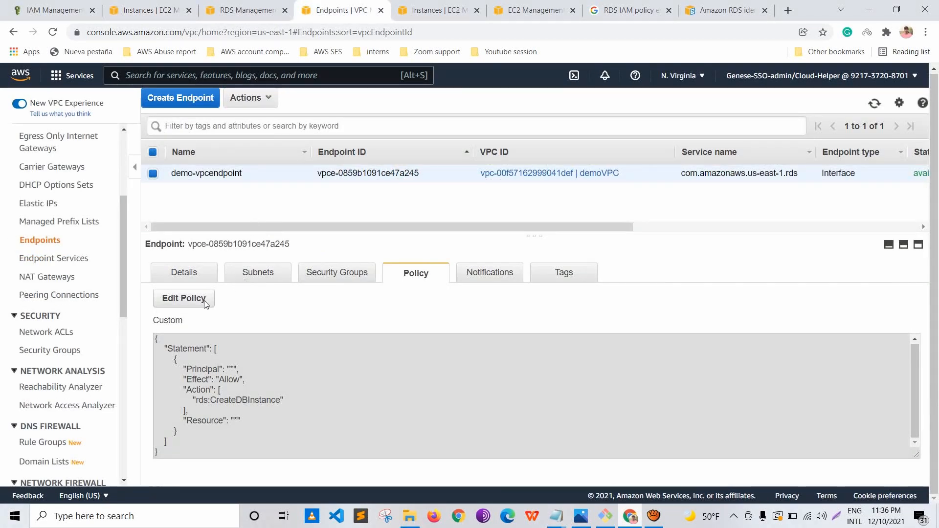
left_click_drag(137, 351, 124, 270)
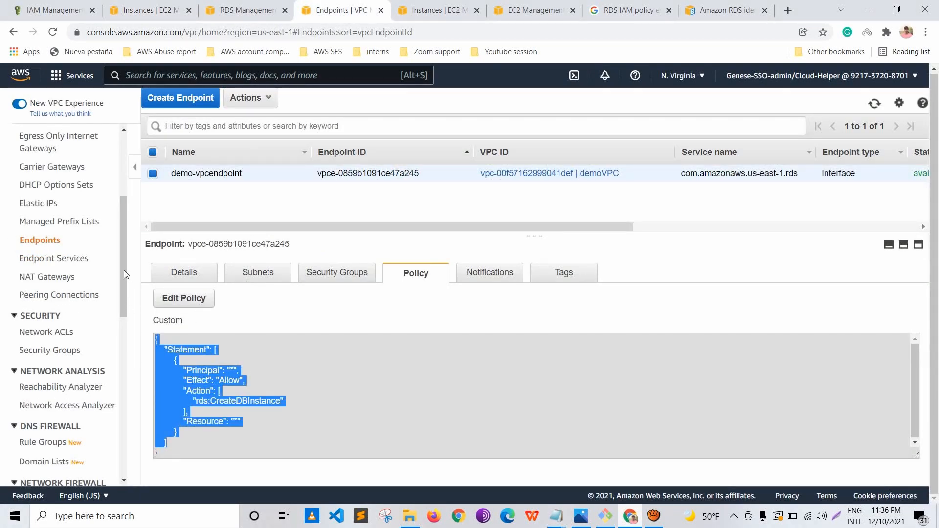
left_click(142, 364)
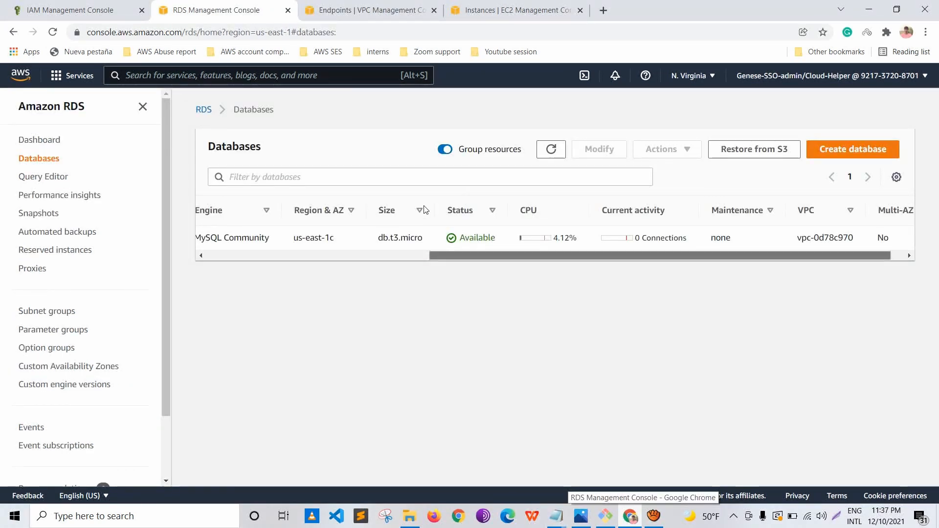
Step: Open my-demo-mysql-instance in the RDS console and examine the storage settings in its configuration
scroll(424, 210, "left", 10)
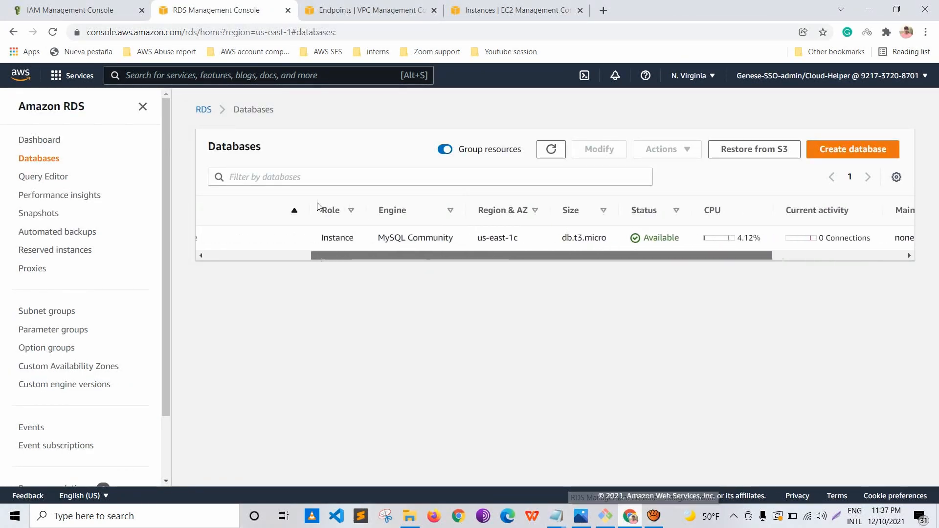
left_click(303, 238)
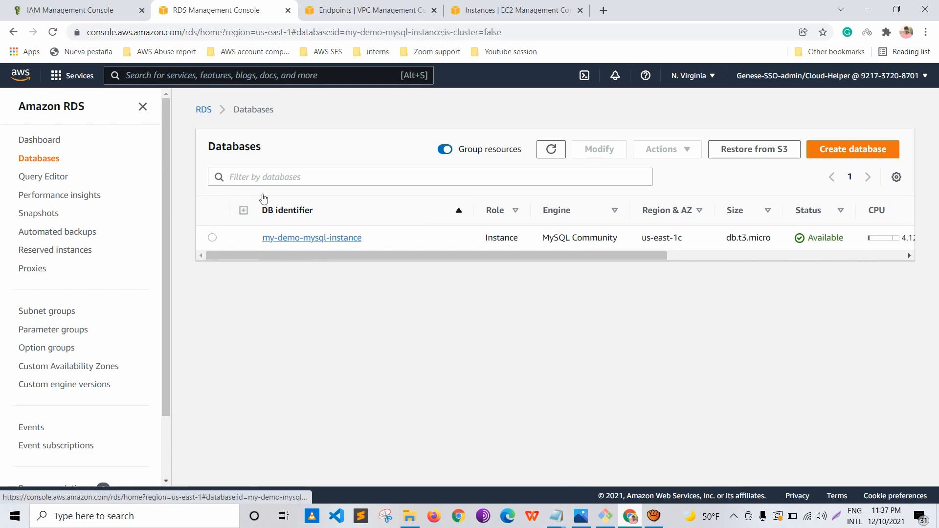
left_click(508, 311)
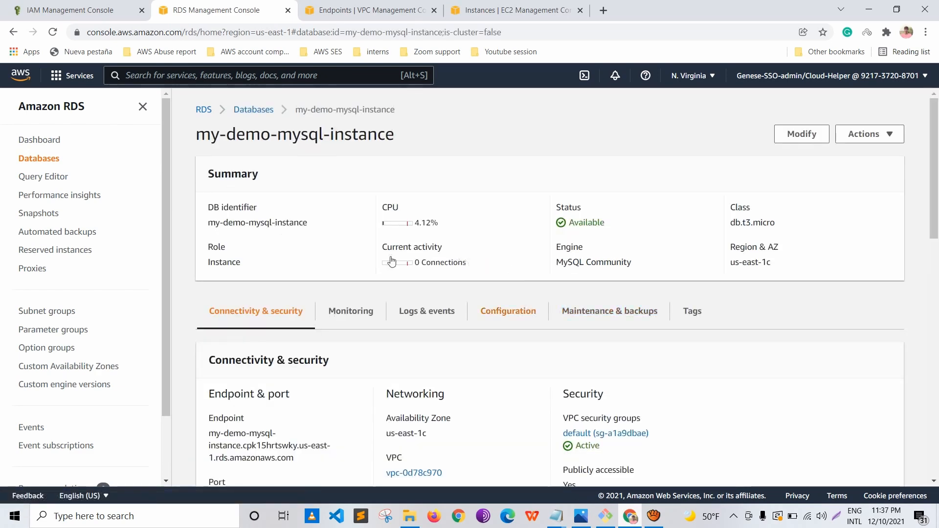
scroll(413, 260, "down", 1)
scroll(412, 259, "down", 3)
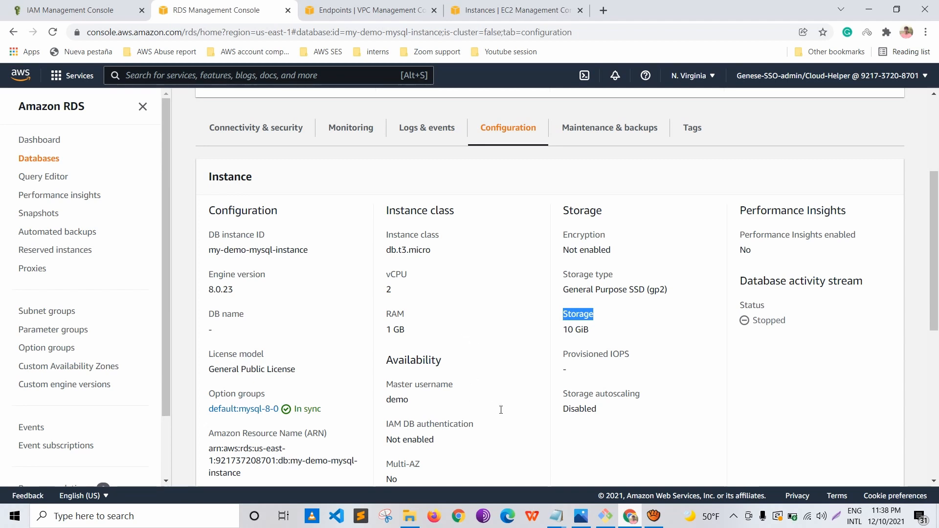
Step: Edit demo-vpcendpoint's custom policy to allow rds:DeleteDBInstance alongside rds:CreateDBInstance, and save it
left_click(342, 10)
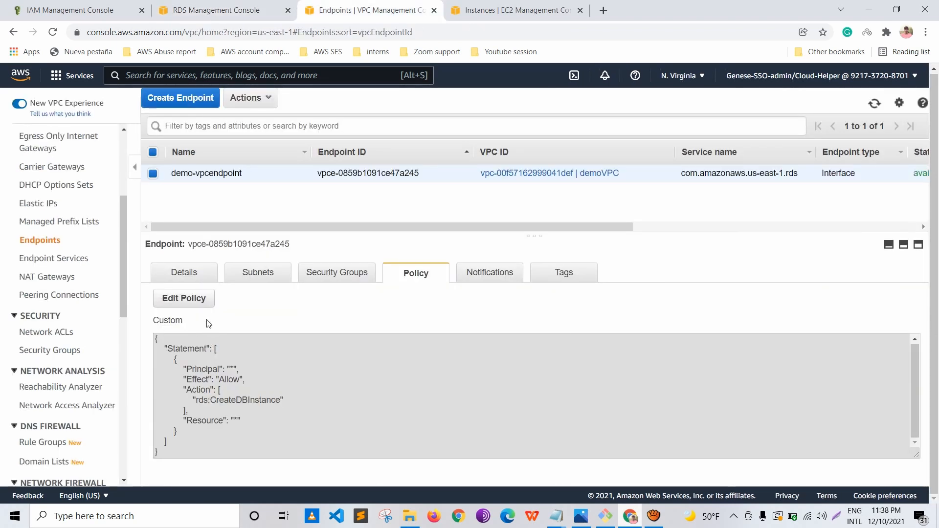
left_click(184, 298)
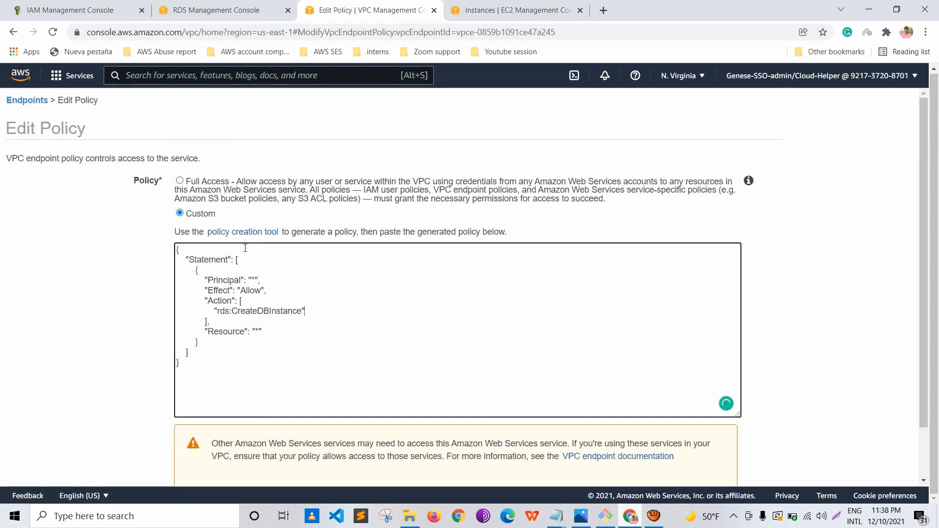
left_click(556, 516)
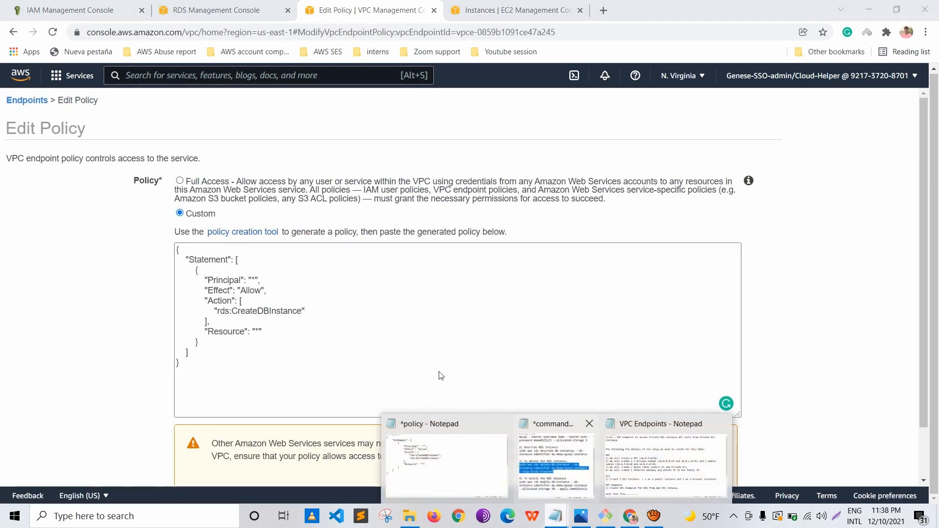
left_click(554, 464)
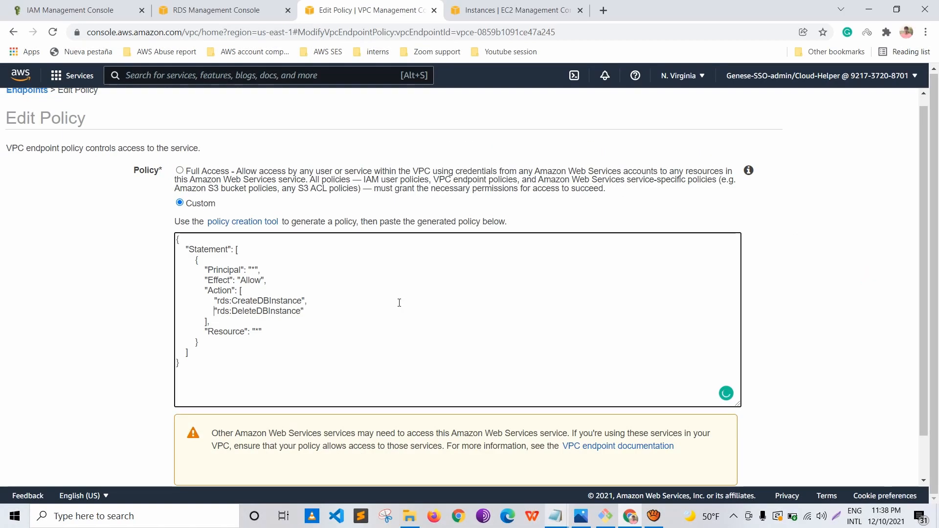
scroll(430, 291, "down", 1)
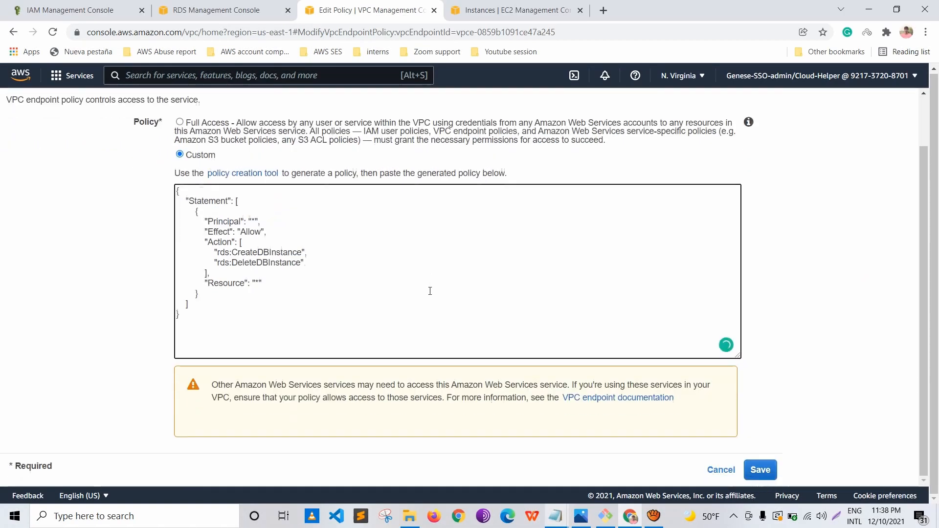
left_click(760, 482)
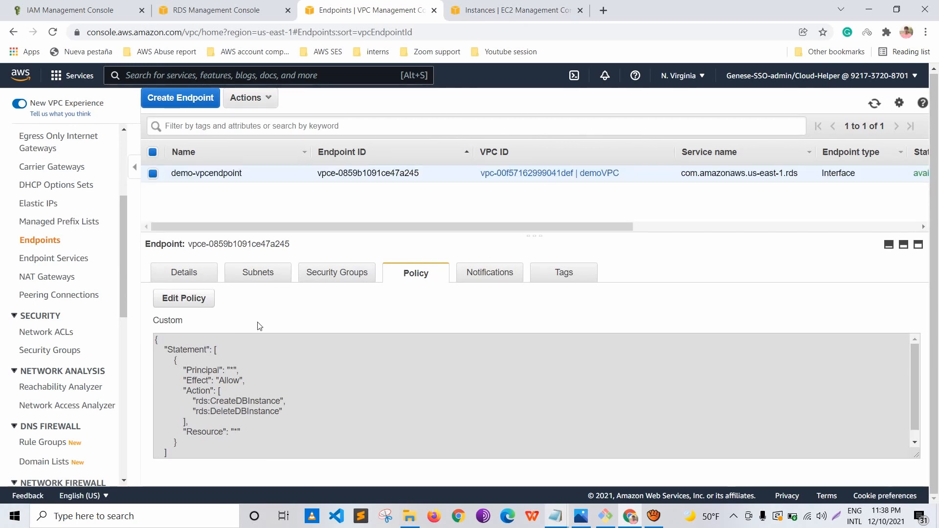
scroll(206, 349, "down", 1)
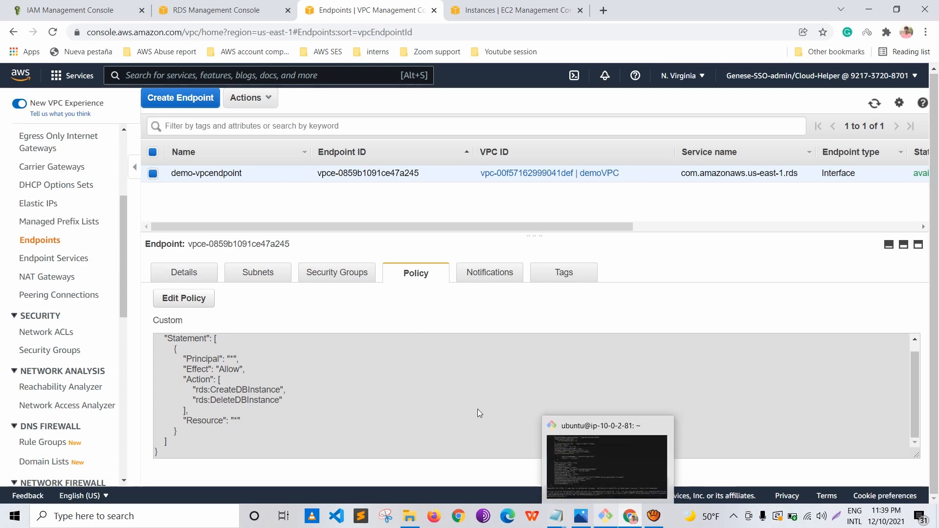
Step: Return to the private server's terminal and rerun the delete-db-instance command for my-demo-mysql-instance with --skip-final-snapshot
left_click(605, 515)
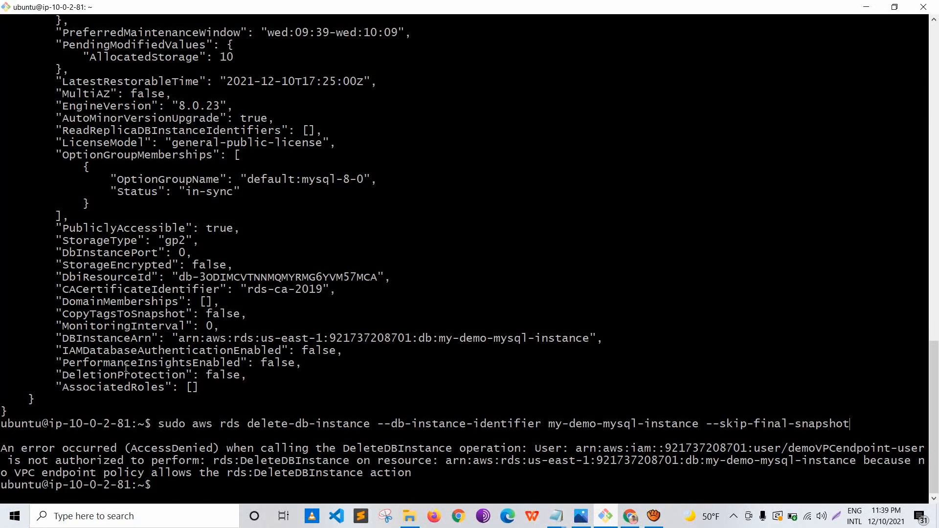
left_click_drag(114, 371, 206, 366)
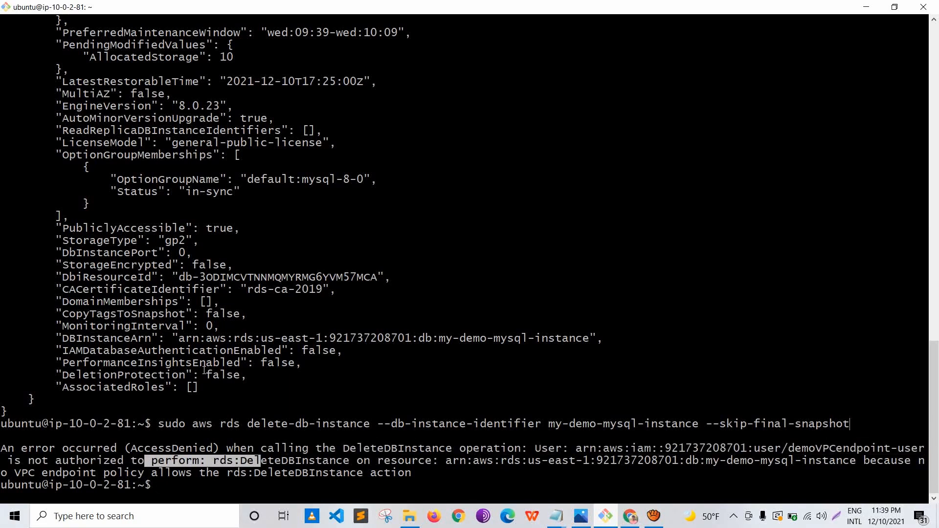
left_click(148, 392)
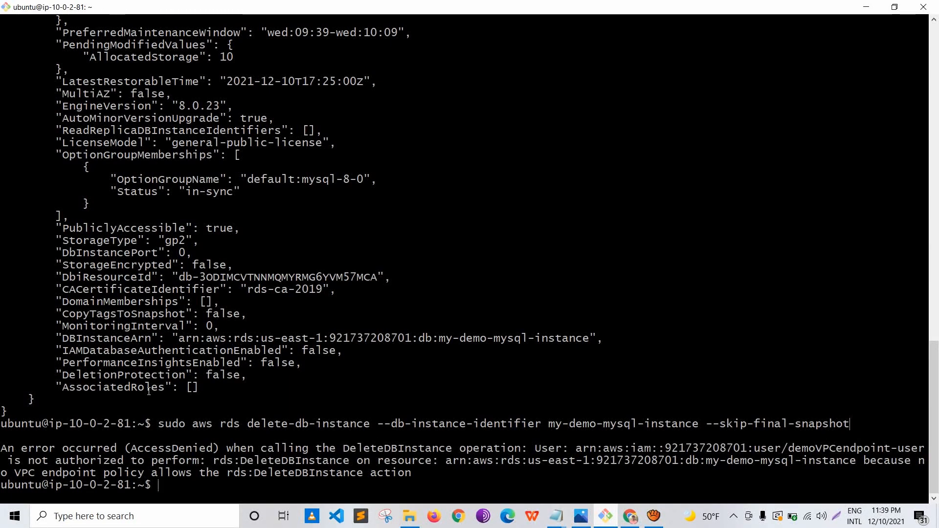
key("Up")
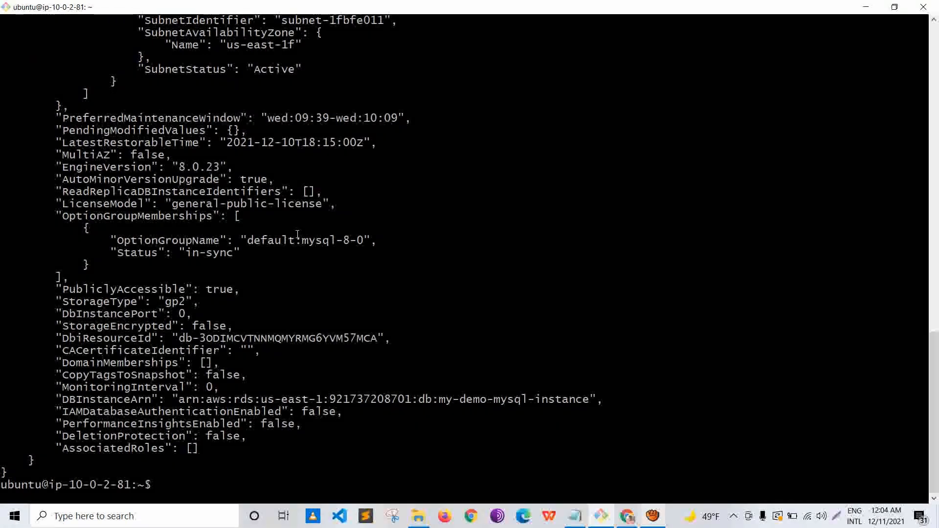
Step: Review the delete command's output and check my-demo-mysql-instance's status in the RDS Databases list
scroll(297, 234, "up", 9)
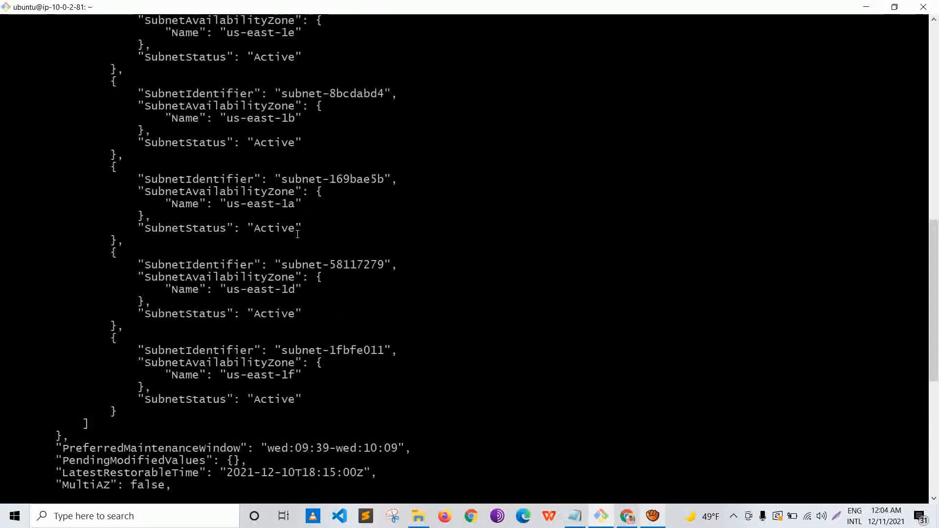
scroll(297, 235, "up", 12)
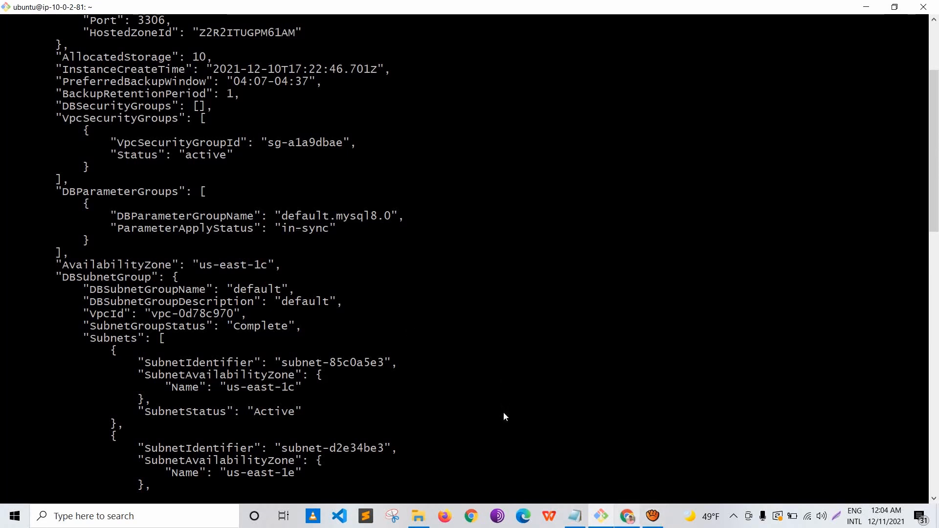
key("alt+Tab")
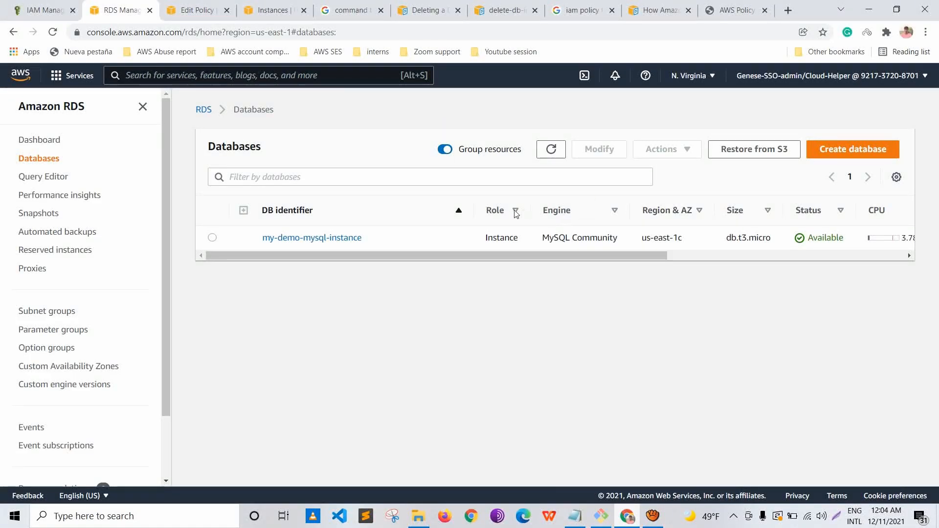
scroll(538, 208, "right", 2)
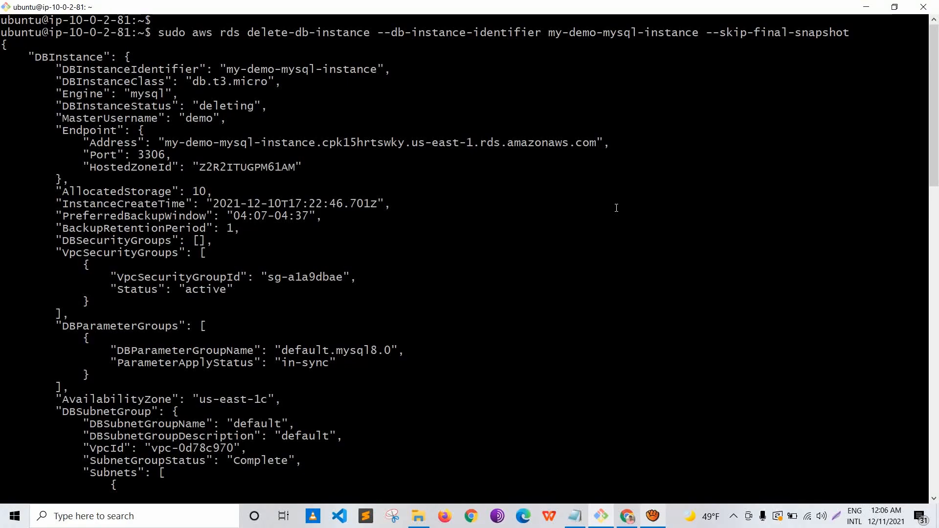
Step: Open the VPC Endpoints notes in Notepad and review the VPC, EC2 and VPC endpoint setup steps
left_click(574, 516)
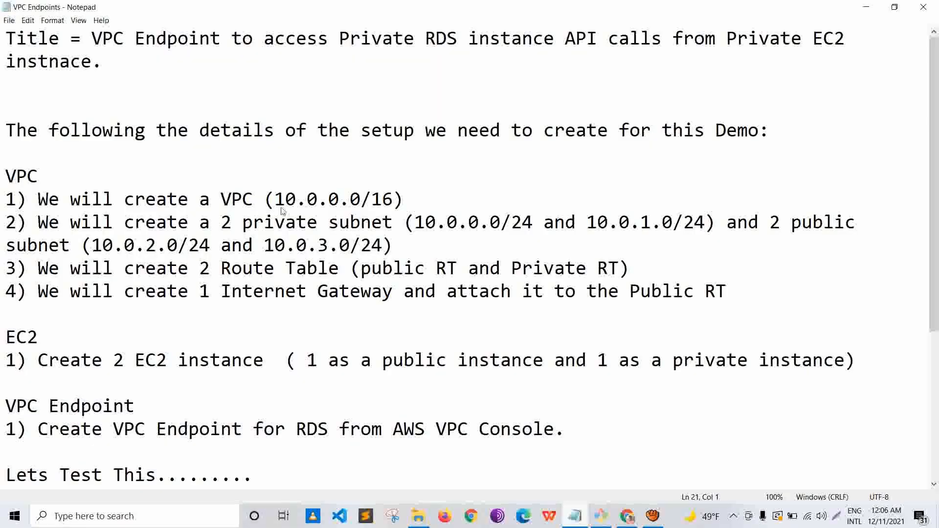
left_click_drag(7, 142, 35, 146)
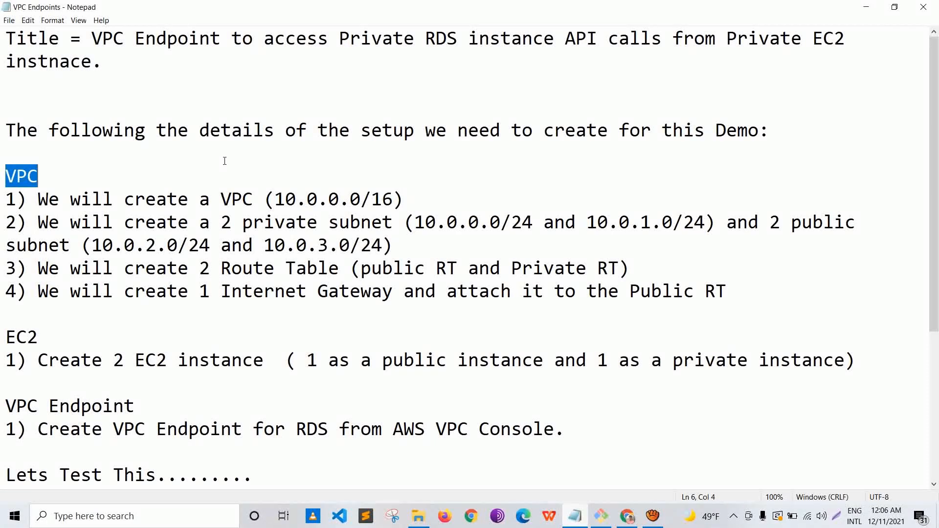
left_click_drag(274, 199, 318, 199)
left_click_drag(221, 222, 350, 222)
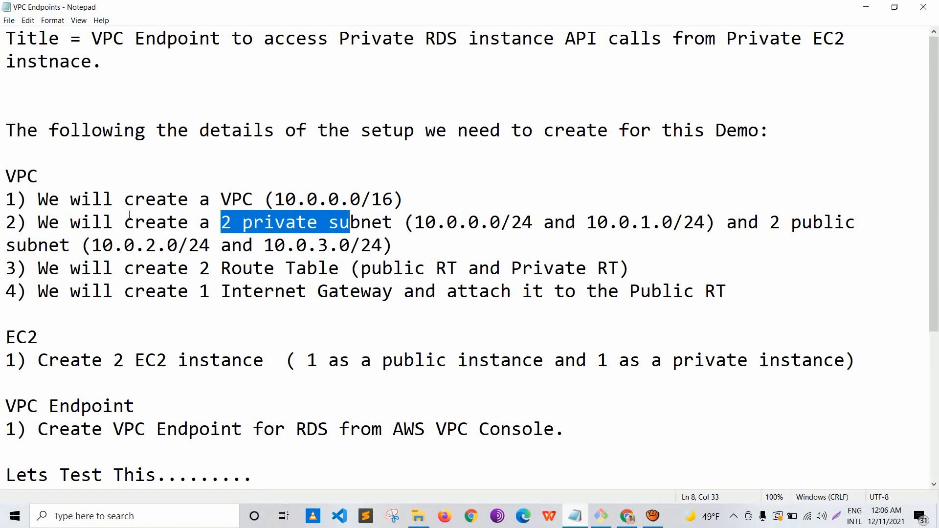
left_click_drag(167, 268, 199, 268)
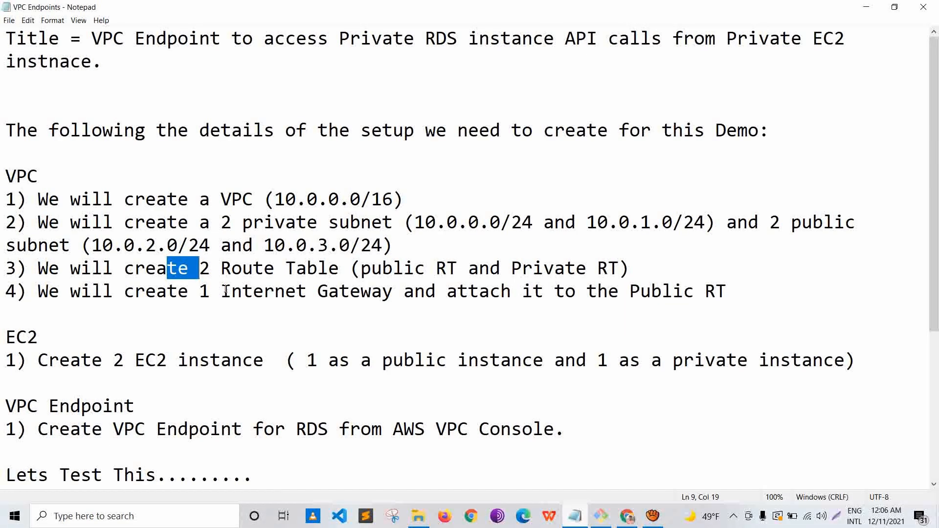
scroll(225, 290, "down", 2)
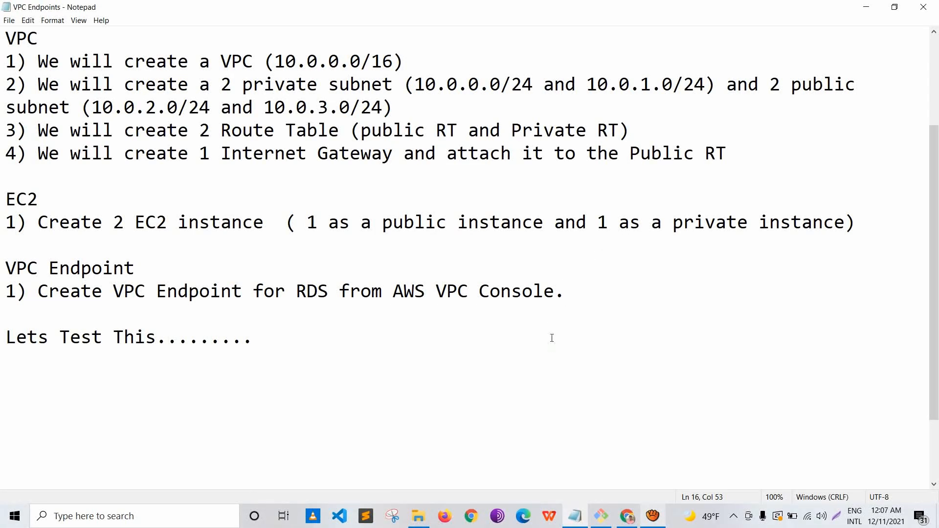
scroll(587, 232, "up", 2)
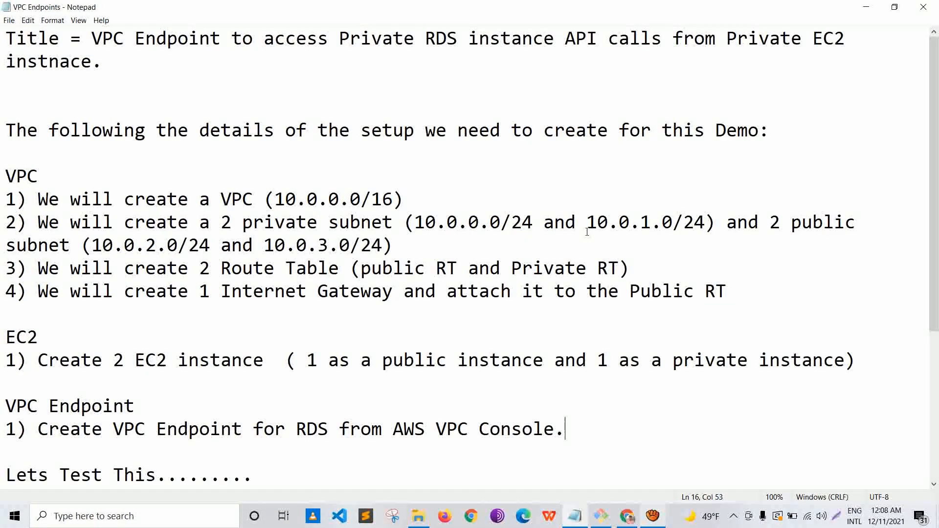